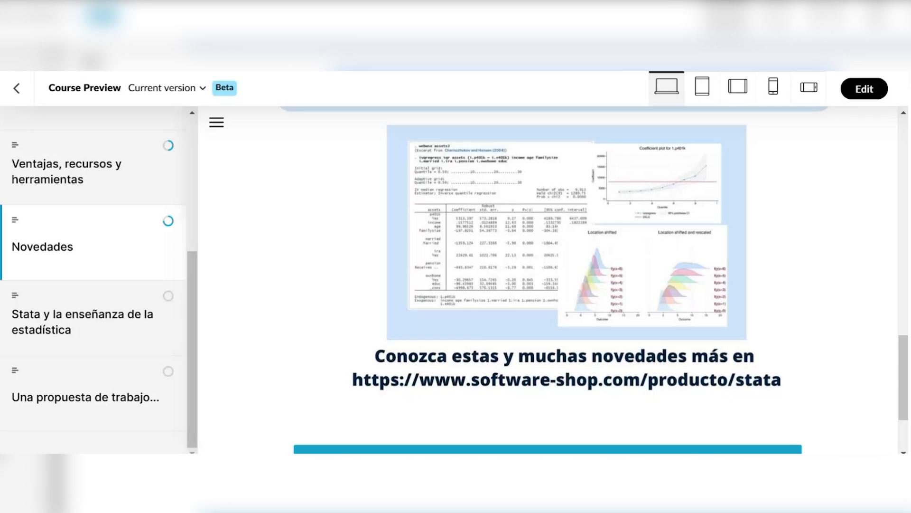
- Advance the course preview past "Stata y la enseñanza de la estadística" to "Una propuesta de trabajo..." and look through its linked files
{"action": "scroll", "coordinate": [386, 382], "scroll_direction": "down", "scroll_amount": 3}
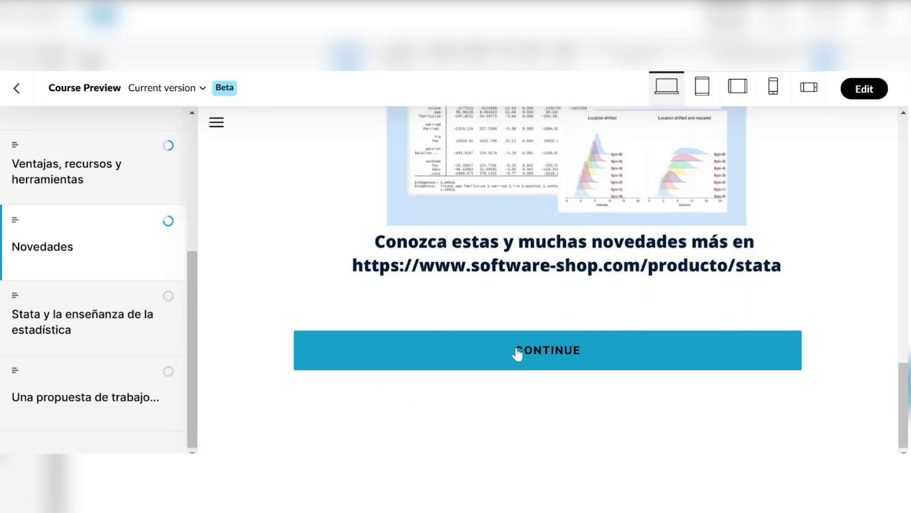
{"action": "left_click", "coordinate": [552, 352]}
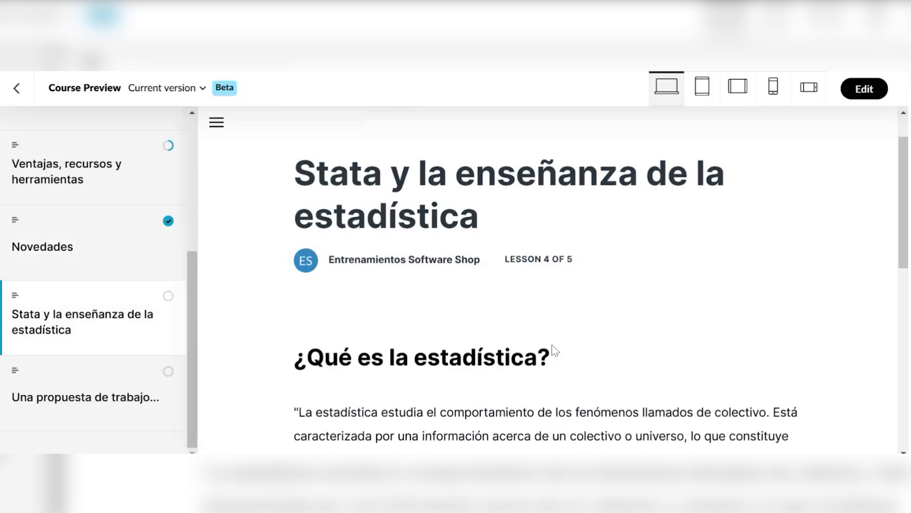
{"action": "scroll", "coordinate": [552, 345], "scroll_direction": "down", "scroll_amount": 9}
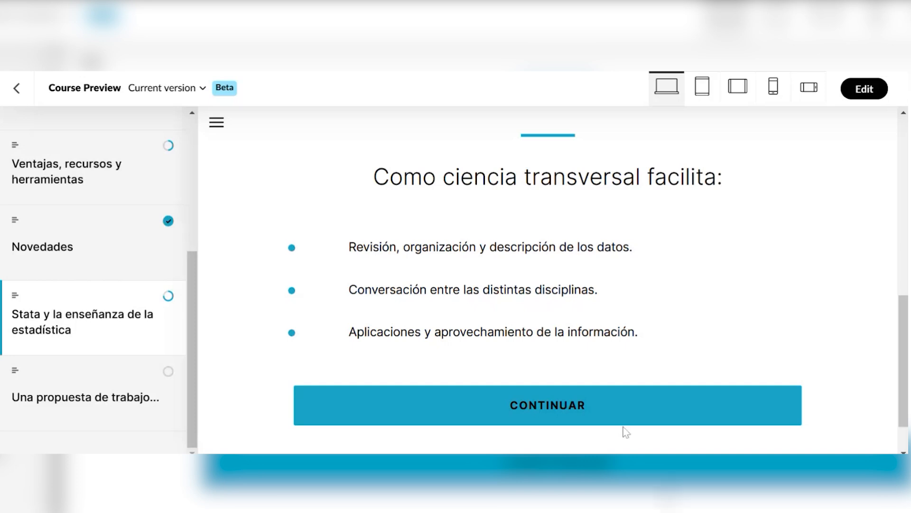
{"action": "left_click", "coordinate": [507, 408]}
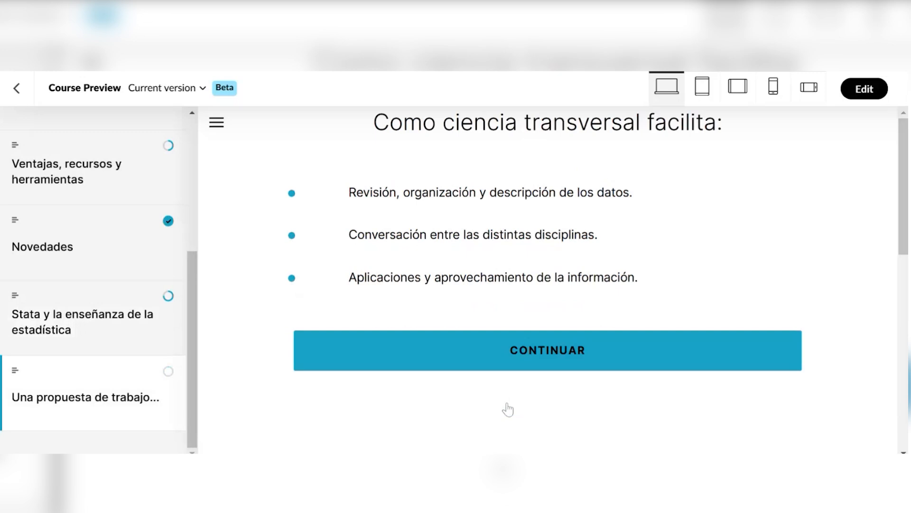
{"action": "scroll", "coordinate": [530, 373], "scroll_direction": "down", "scroll_amount": 5}
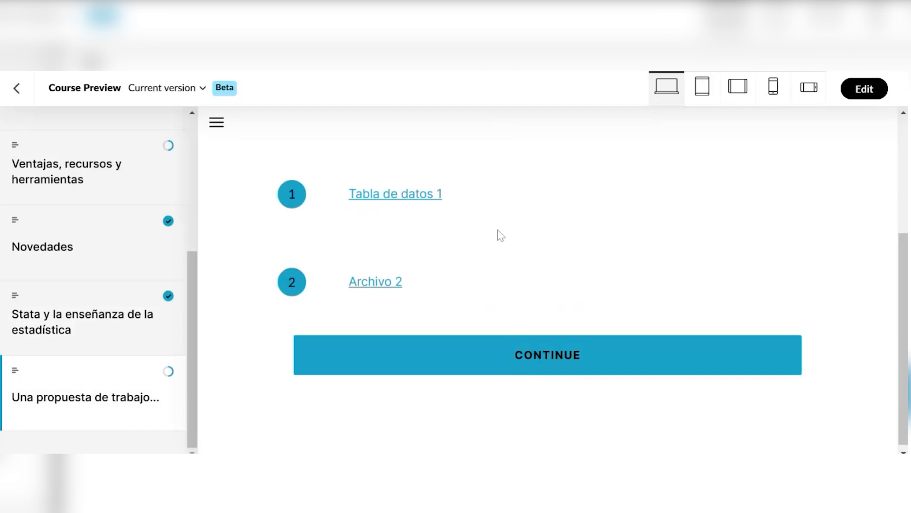
{"action": "scroll", "coordinate": [643, 230], "scroll_direction": "up", "scroll_amount": 3}
{"action": "scroll", "coordinate": [604, 334], "scroll_direction": "down", "scroll_amount": 1}
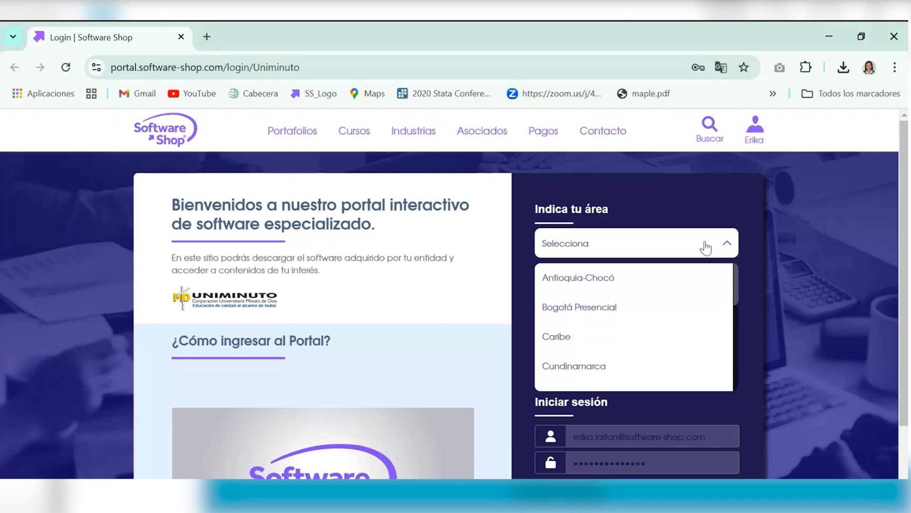
- Set the area on the Uniminuto portal login page to UNIMINUTO Virtual
{"action": "left_click", "coordinate": [639, 252]}
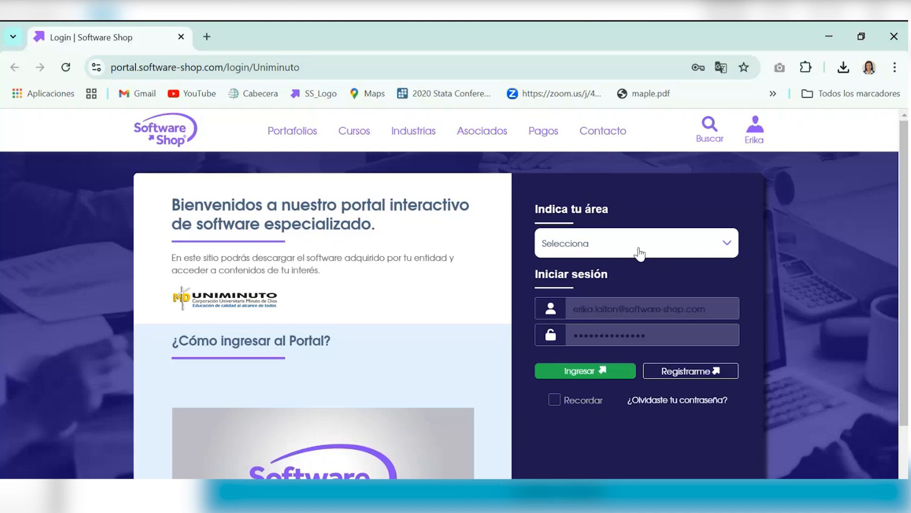
{"action": "left_click", "coordinate": [640, 253]}
{"action": "scroll", "coordinate": [664, 304], "scroll_direction": "down", "scroll_amount": 5}
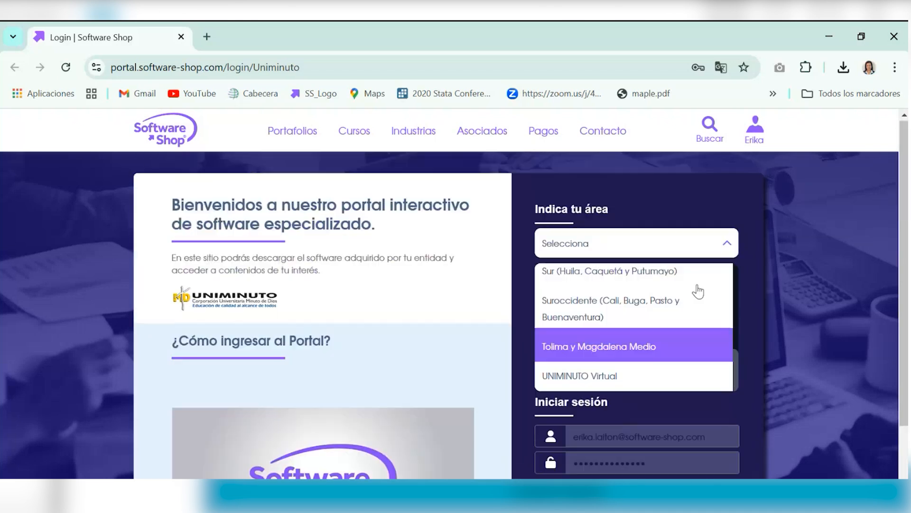
{"action": "left_click", "coordinate": [612, 372]}
- Inspect the filled-in e-mail and password fields of the sign-in form
{"action": "left_click", "coordinate": [712, 306]}
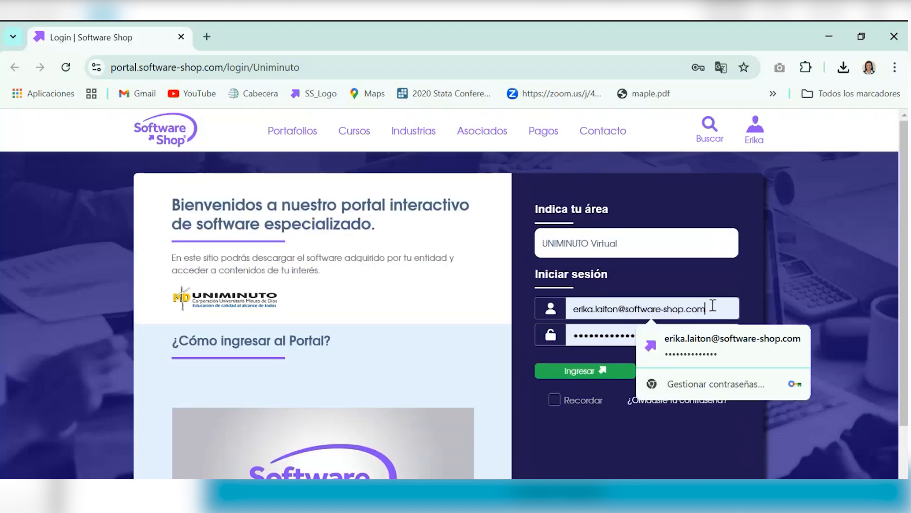
{"action": "left_click_drag", "start_coordinate": [712, 307], "coordinate": [546, 286]}
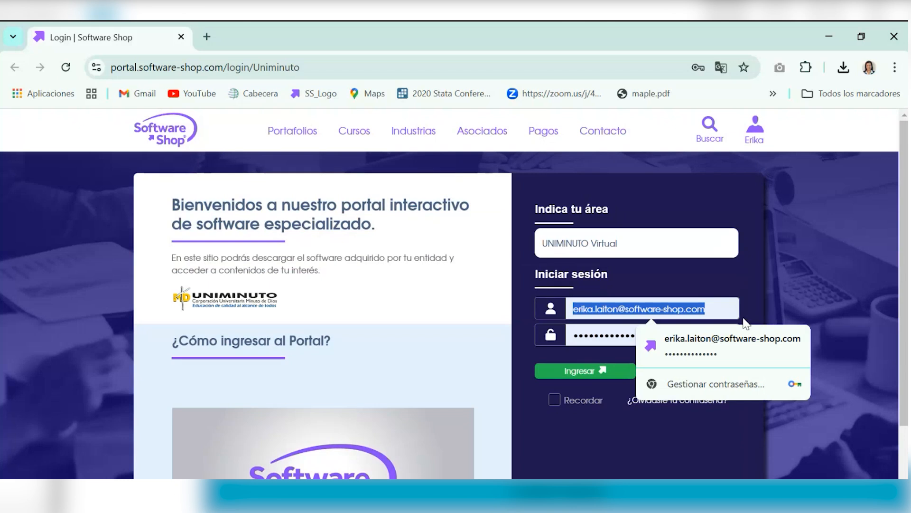
{"action": "left_click", "coordinate": [610, 309]}
{"action": "left_click_drag", "start_coordinate": [677, 340], "coordinate": [566, 328]}
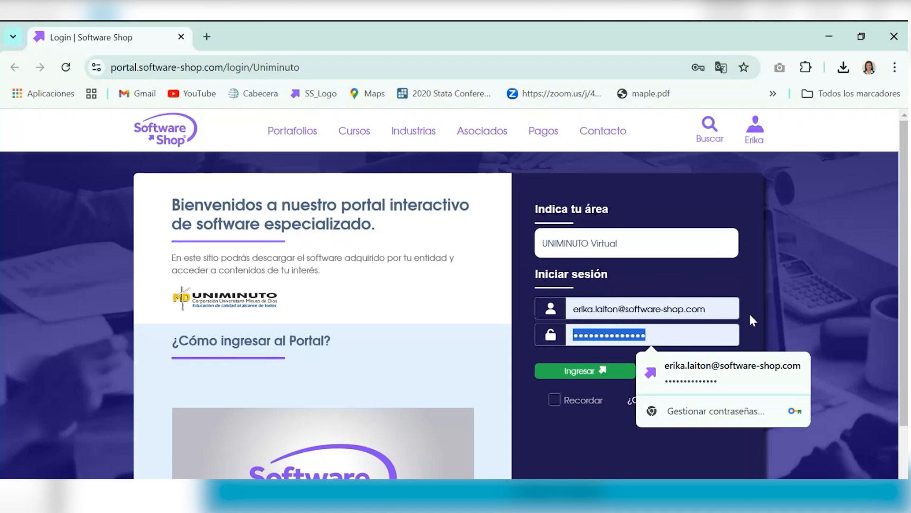
{"action": "left_click", "coordinate": [694, 211]}
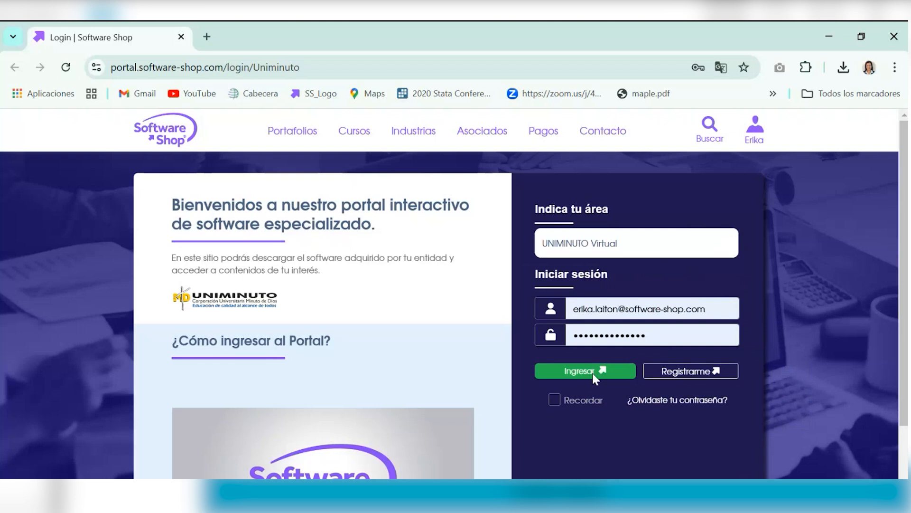
- Open the registration form and autofill the first name, last name, e-mail and city fields
{"action": "left_click", "coordinate": [684, 372]}
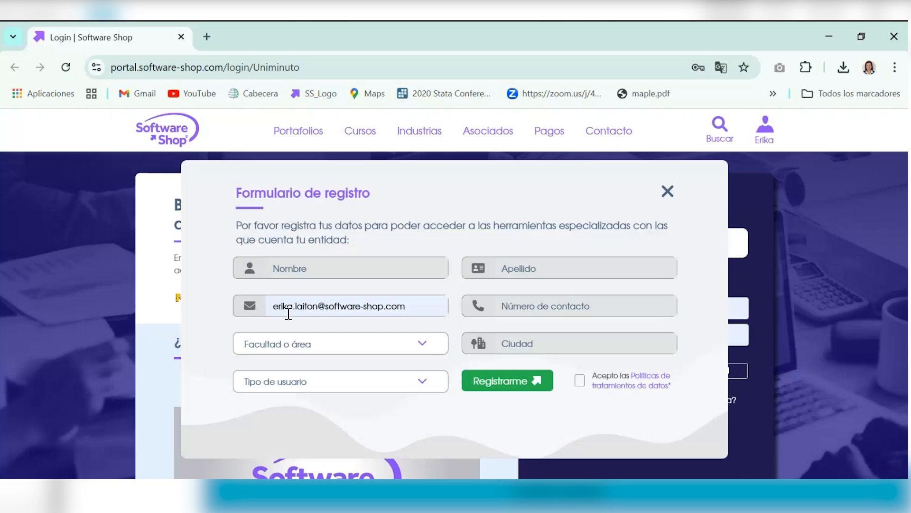
{"action": "left_click", "coordinate": [288, 314]}
{"action": "left_click", "coordinate": [380, 306]}
{"action": "left_click", "coordinate": [546, 304]}
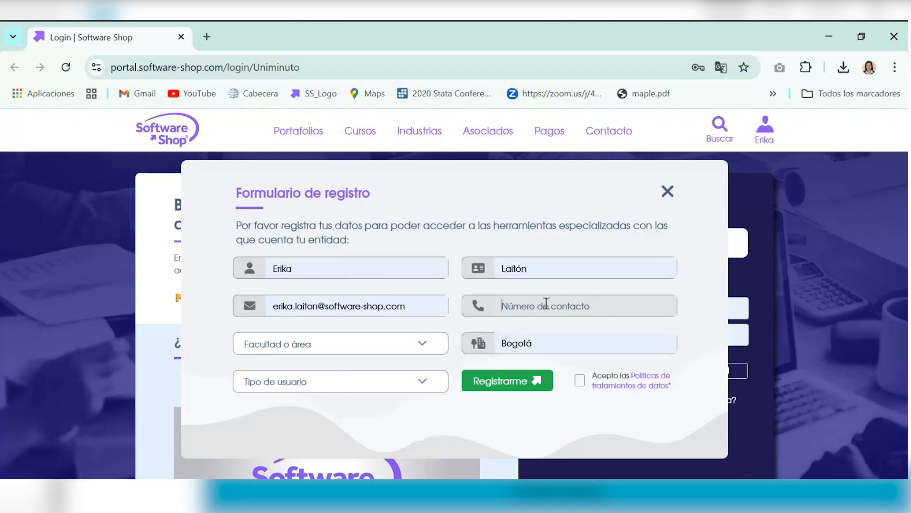
- Set the faculty or area in the registration form to UNIMINUTO Virtual
{"action": "left_click", "coordinate": [355, 345]}
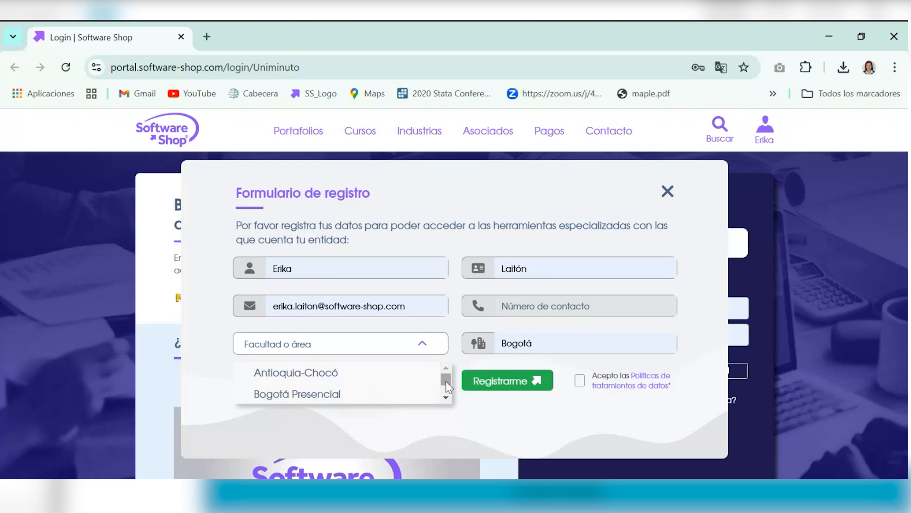
{"action": "left_click", "coordinate": [445, 397]}
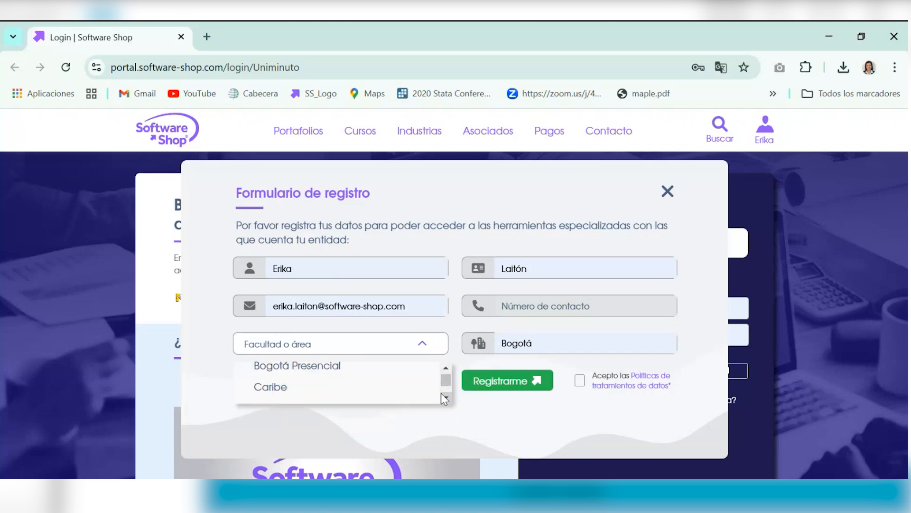
{"action": "left_click", "coordinate": [446, 397]}
{"action": "left_click", "coordinate": [446, 397]}
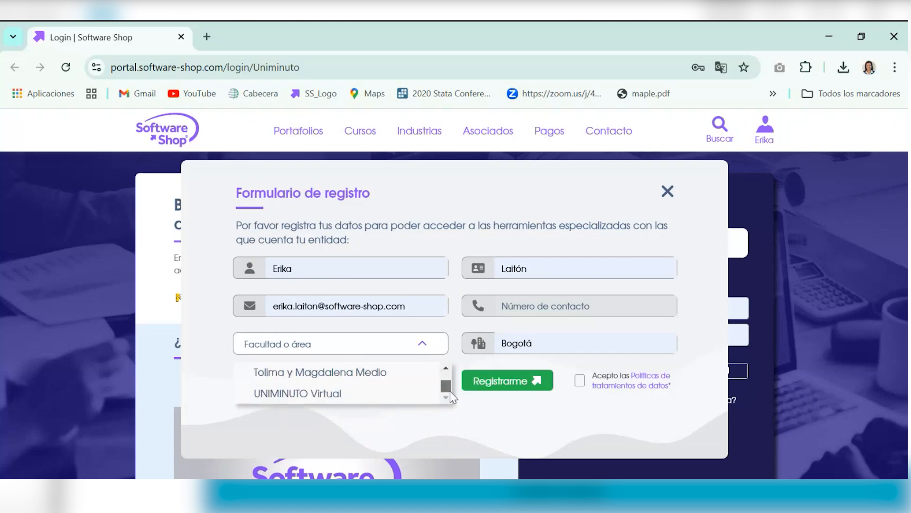
{"action": "left_click", "coordinate": [323, 398]}
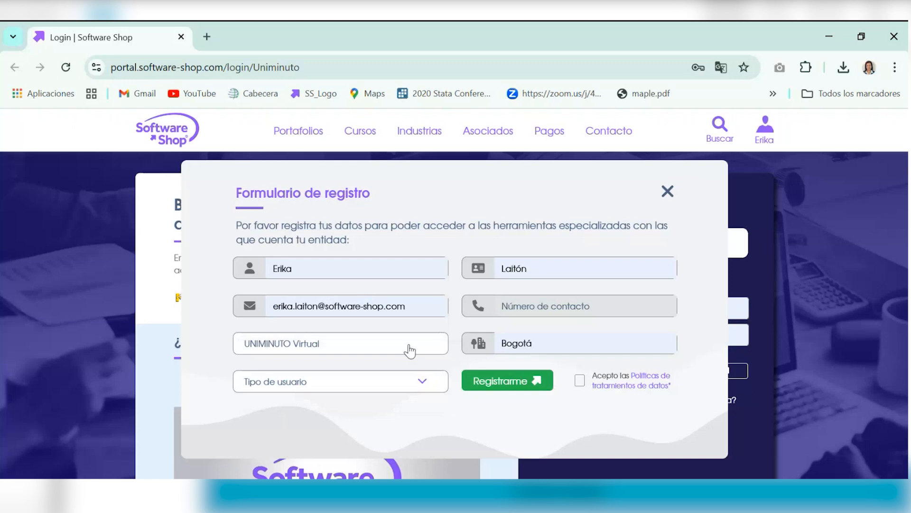
- Set the user type to Docente and accept the data treatment policies in the registration form
{"action": "left_click", "coordinate": [412, 381]}
{"action": "left_click", "coordinate": [445, 432]}
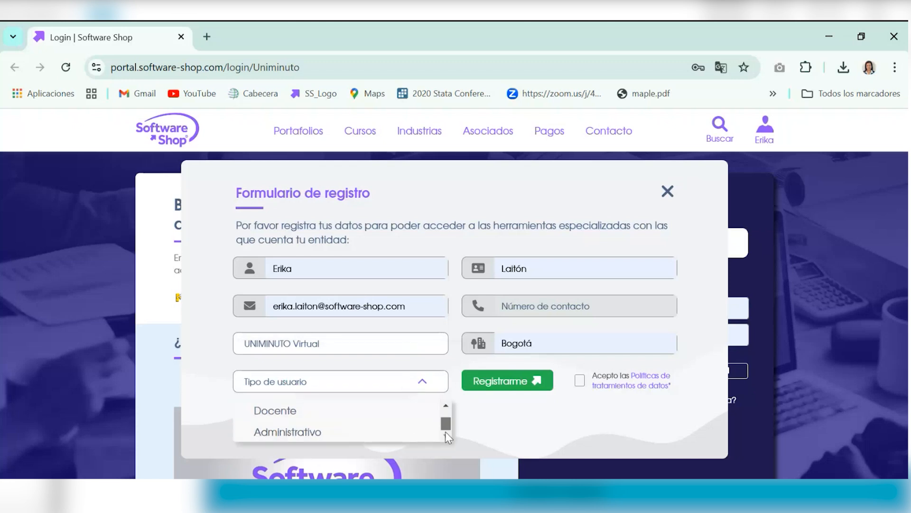
{"action": "scroll", "coordinate": [445, 431], "scroll_direction": "up", "scroll_amount": 1}
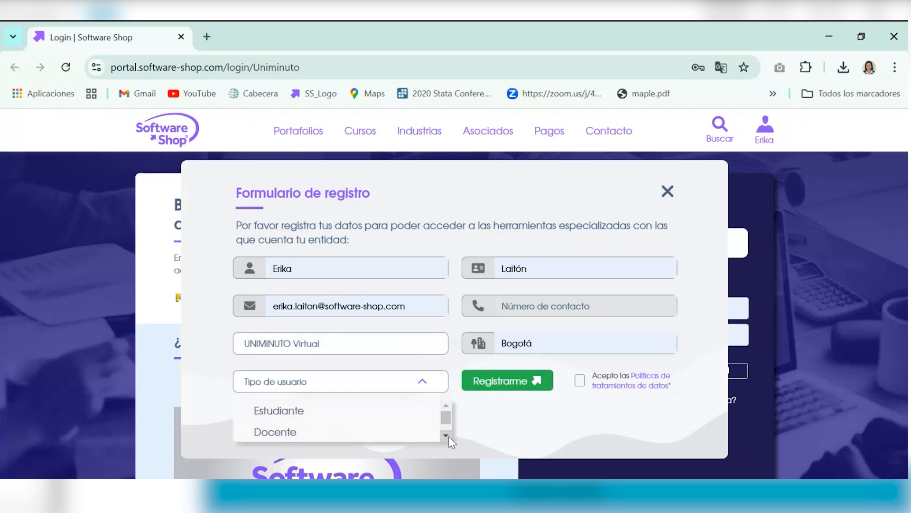
{"action": "left_click", "coordinate": [447, 435]}
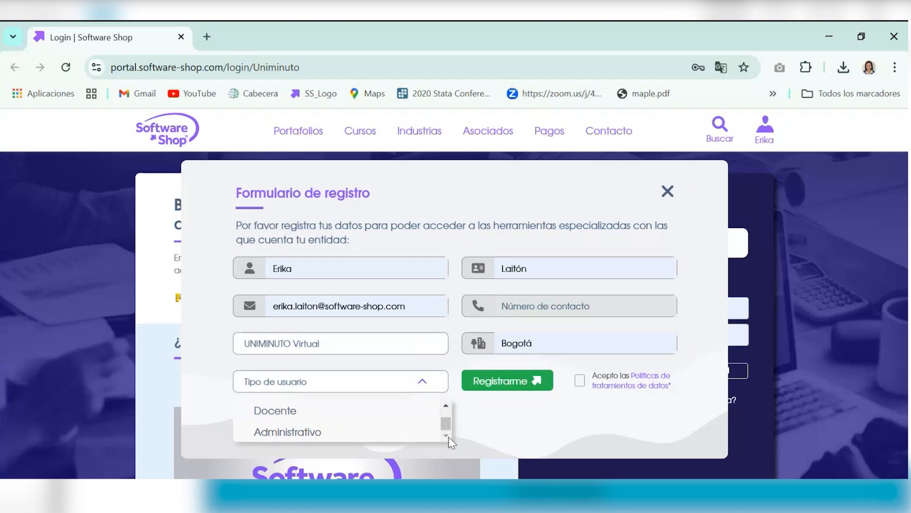
{"action": "left_click", "coordinate": [299, 413]}
{"action": "left_click", "coordinate": [579, 380]}
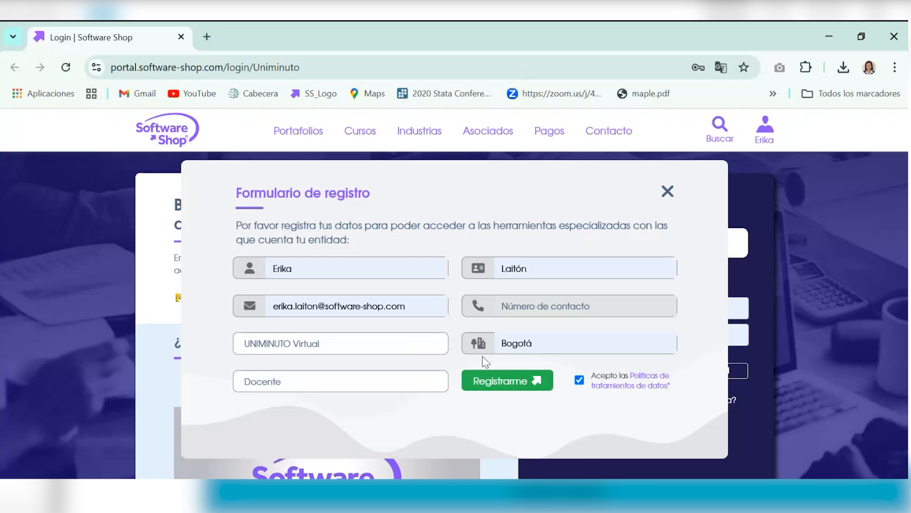
- Close the registration form without submitting it and return to the sign-in section
{"action": "left_click", "coordinate": [668, 193]}
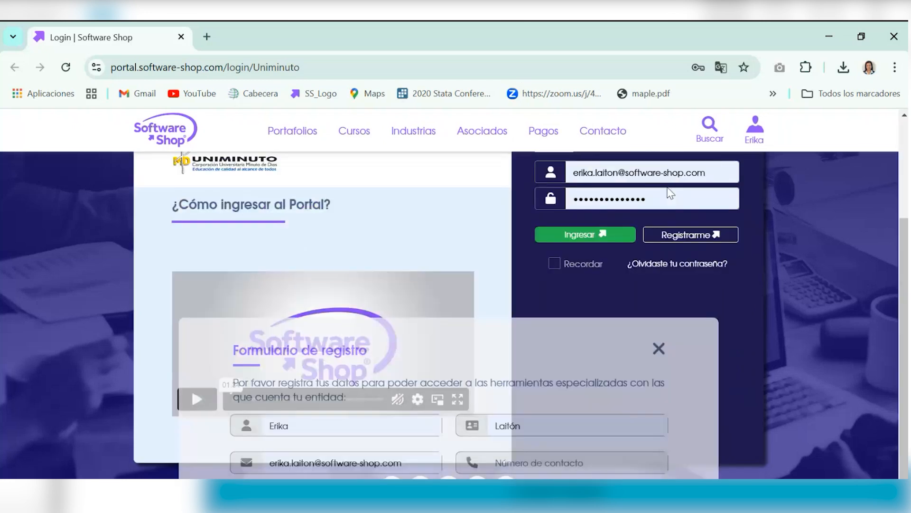
{"action": "scroll", "coordinate": [543, 322], "scroll_direction": "up", "scroll_amount": 3}
{"action": "scroll", "coordinate": [452, 247], "scroll_direction": "up", "scroll_amount": 1}
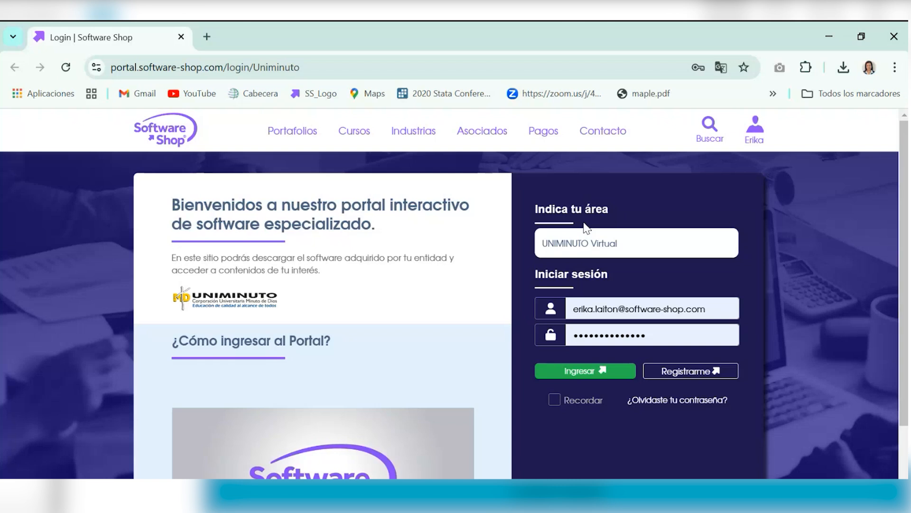
- Check the login e-mail and the account password field once more before signing in
{"action": "triple_click", "coordinate": [700, 308]}
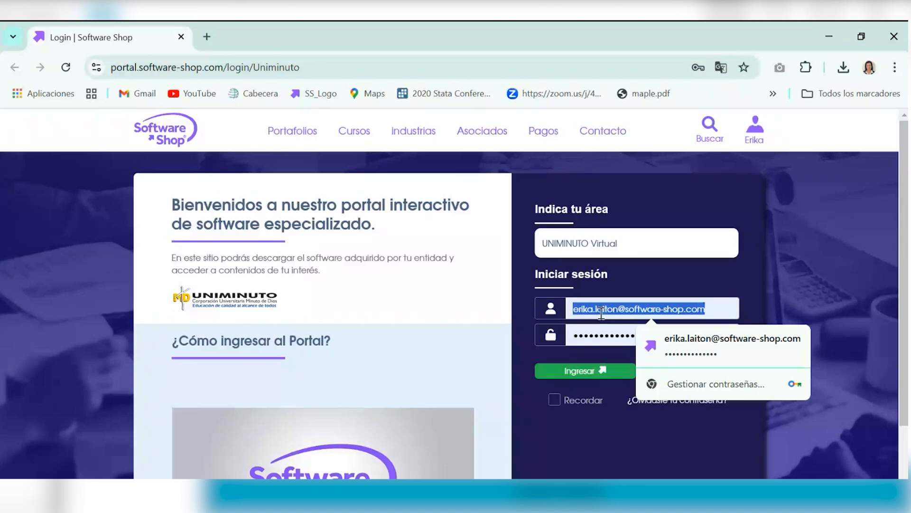
{"action": "key", "text": "Tab"}
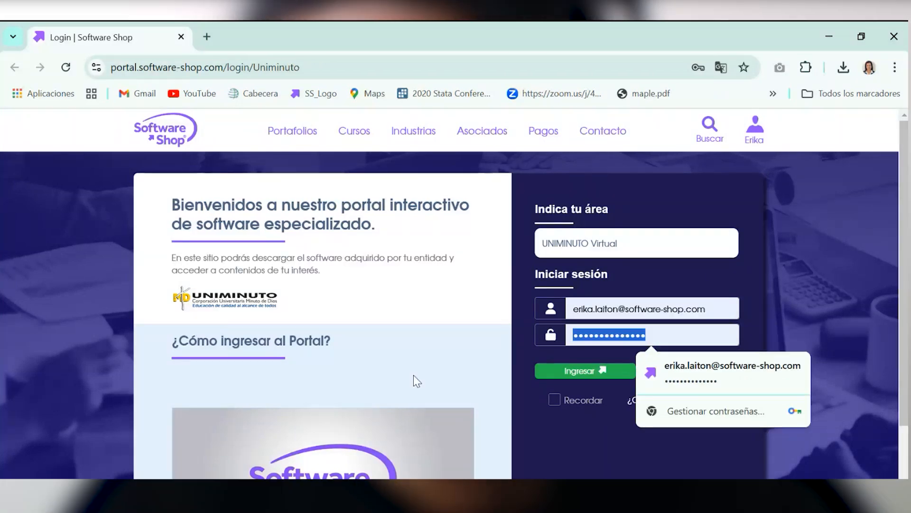
{"action": "left_click", "coordinate": [710, 268]}
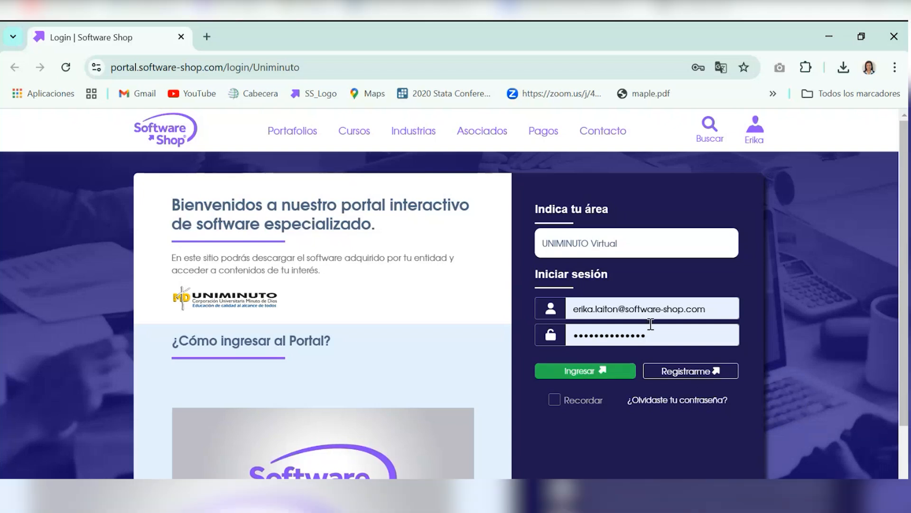
- Open the password recovery form, look at its e-mail field and close it without requesting recovery
{"action": "left_click", "coordinate": [685, 404]}
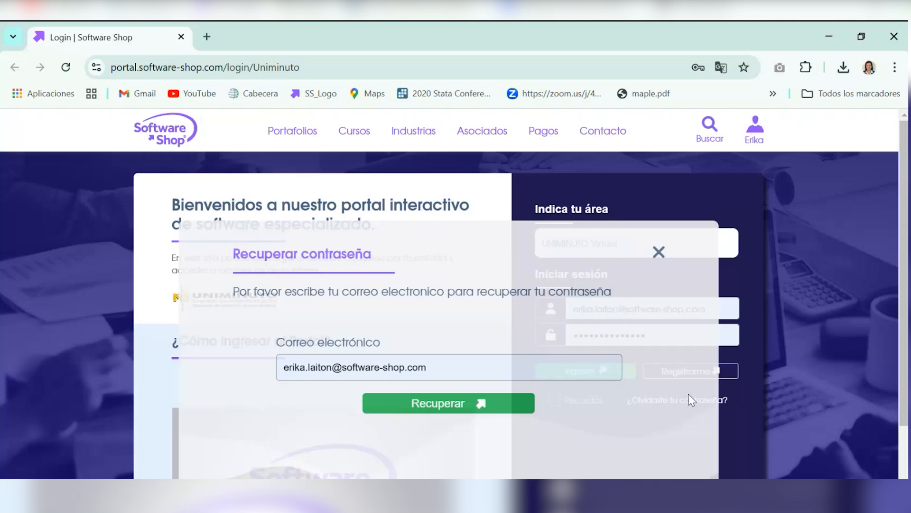
{"action": "left_click_drag", "start_coordinate": [430, 319], "coordinate": [277, 341]}
{"action": "left_click", "coordinate": [277, 341]}
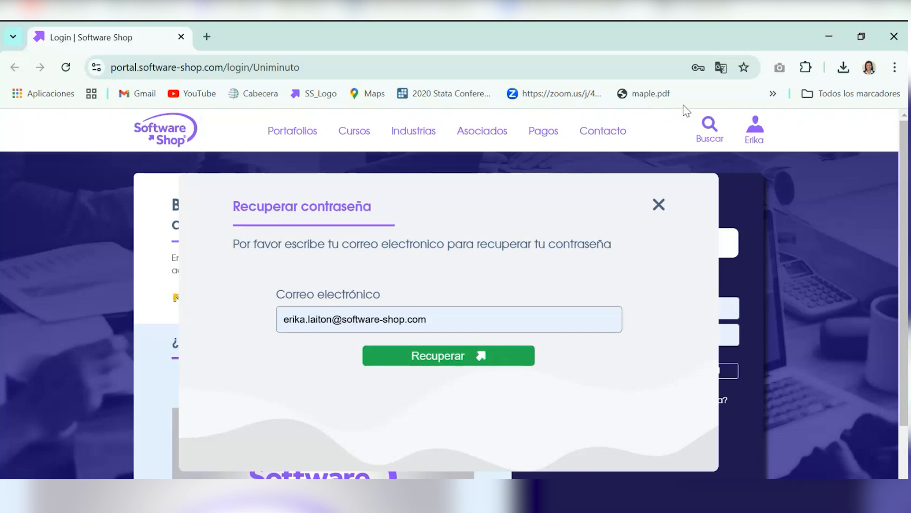
{"action": "left_click", "coordinate": [659, 206]}
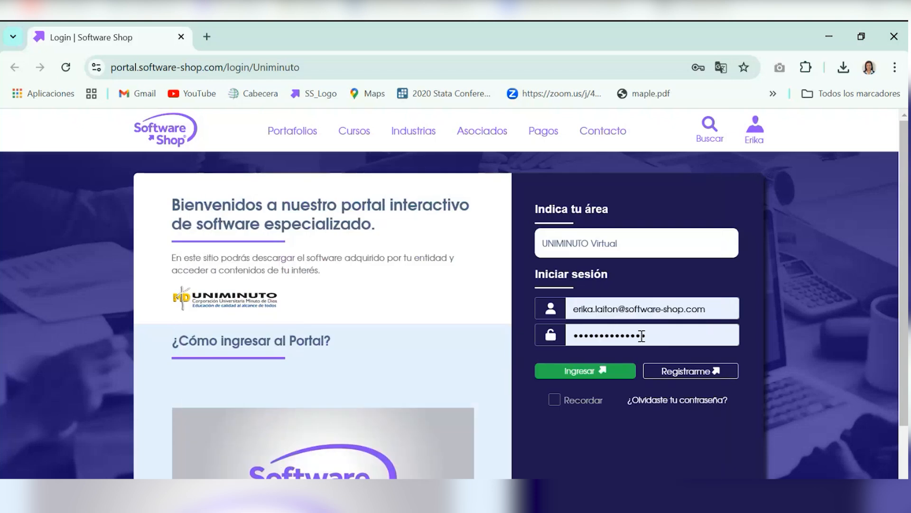
- Sign in to the portal with the filled-in account credentials
{"action": "double_click", "coordinate": [573, 337]}
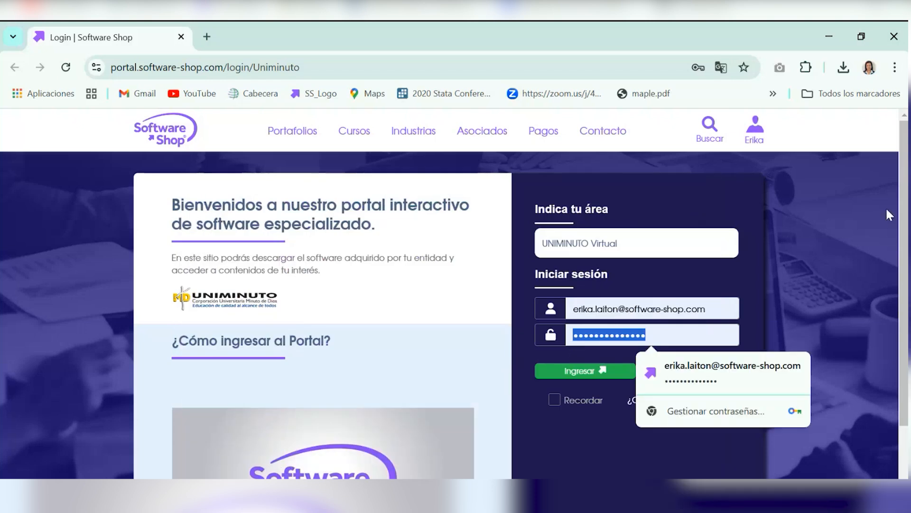
{"action": "left_click", "coordinate": [807, 215]}
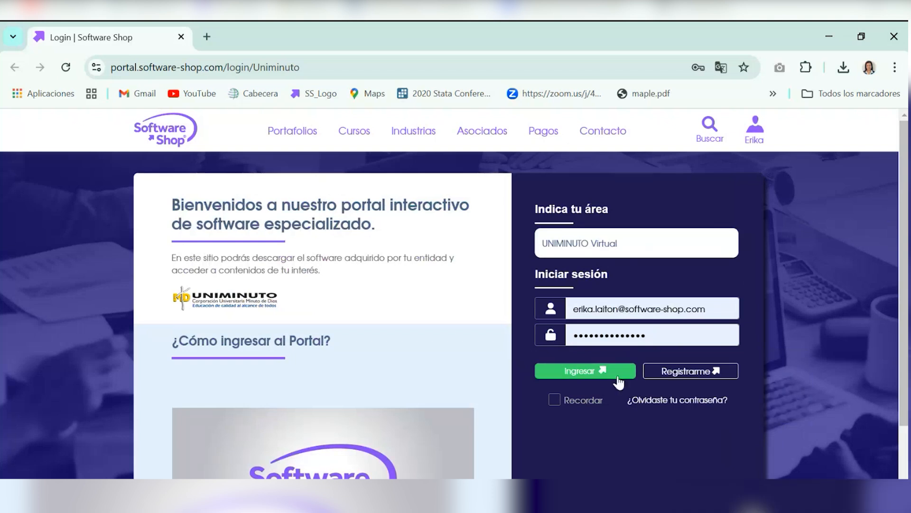
{"action": "left_click", "coordinate": [601, 372]}
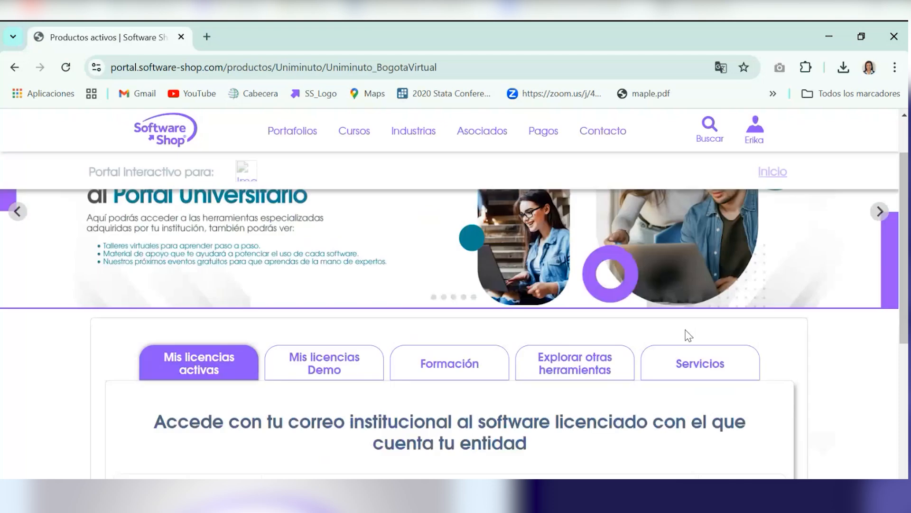
- Open the details of the Stata SE V.18 academic licence among the active licences
{"action": "scroll", "coordinate": [689, 335], "scroll_direction": "down", "scroll_amount": 4}
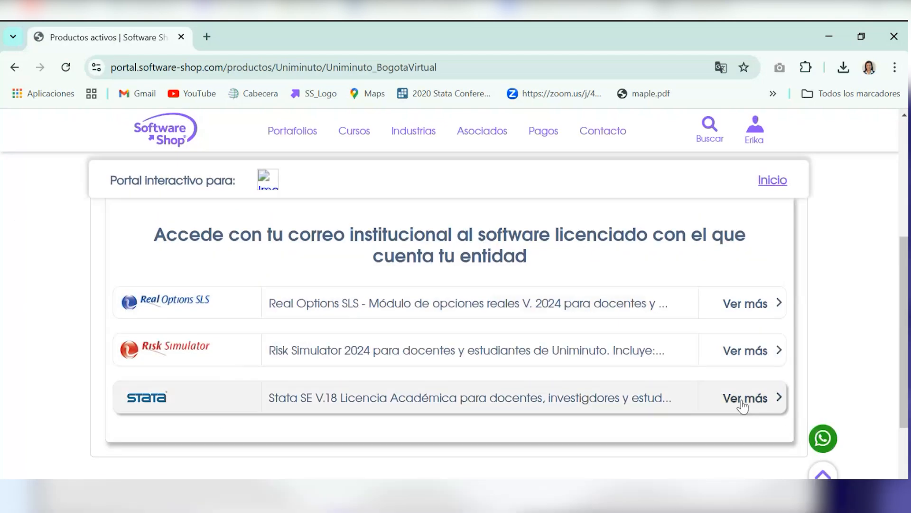
{"action": "left_click", "coordinate": [743, 405]}
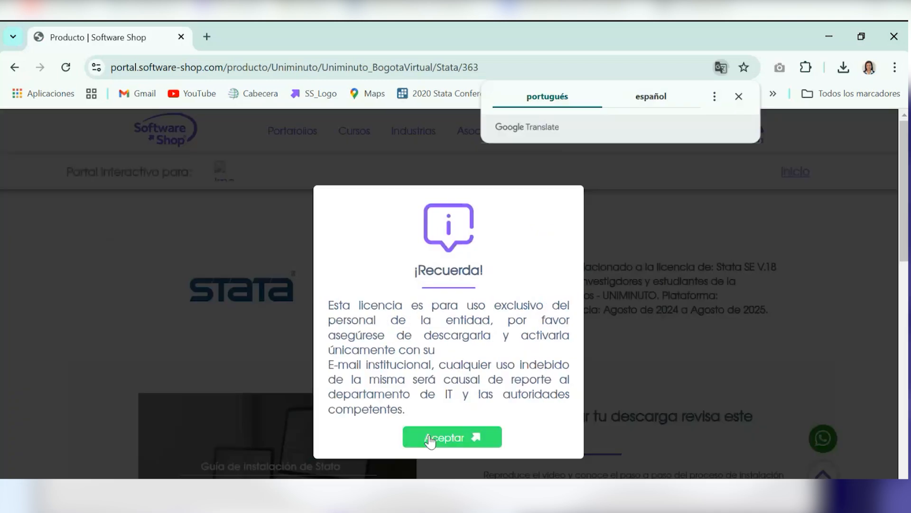
- Accept the institutional-use reminder, request the Stata download and acknowledge the notice about receiving the licence by e-mail
{"action": "left_click", "coordinate": [430, 439]}
{"action": "scroll", "coordinate": [610, 321], "scroll_direction": "down", "scroll_amount": 3}
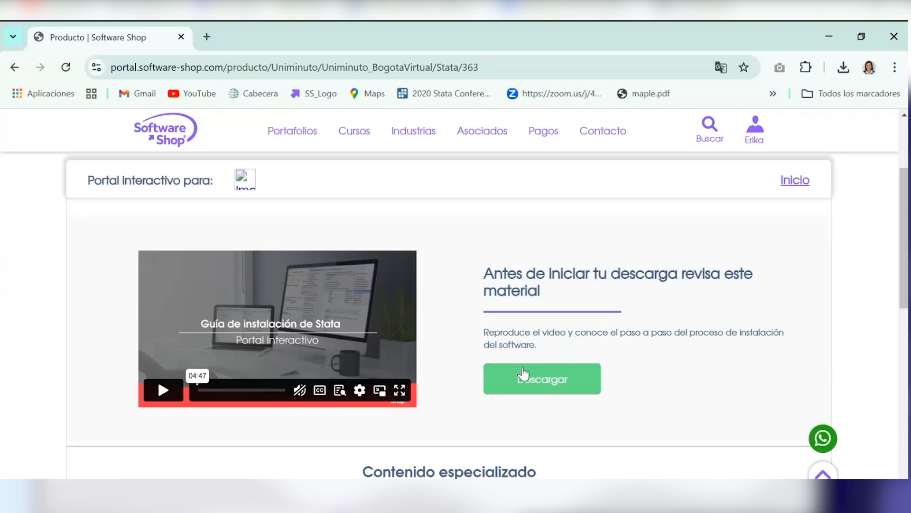
{"action": "left_click", "coordinate": [536, 382]}
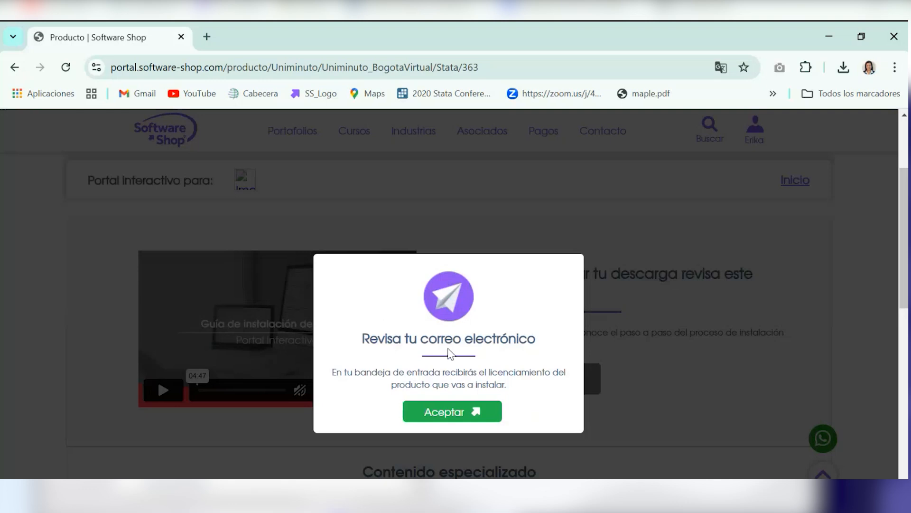
{"action": "left_click", "coordinate": [444, 413]}
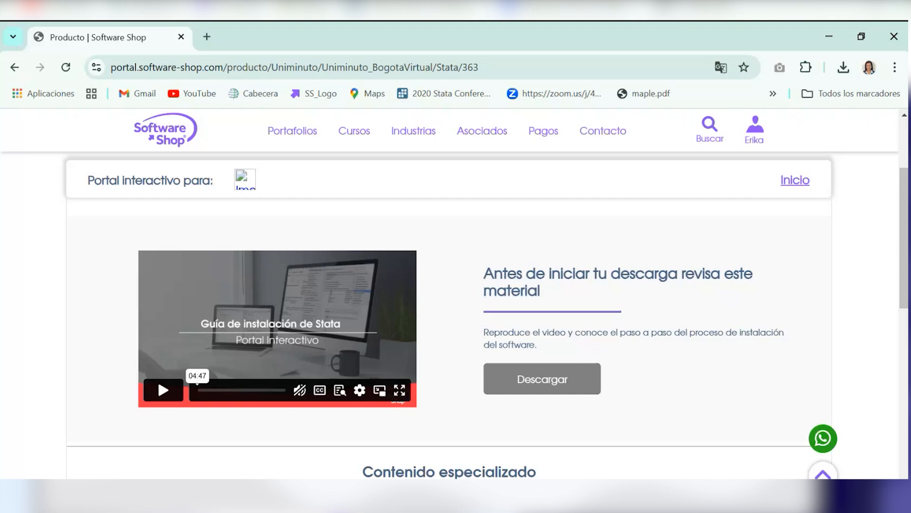
- Switch to Stata/MP 18.0, highlight the licence details in the start-up output and clear the selection
{"action": "left_click", "coordinate": [823, 48]}
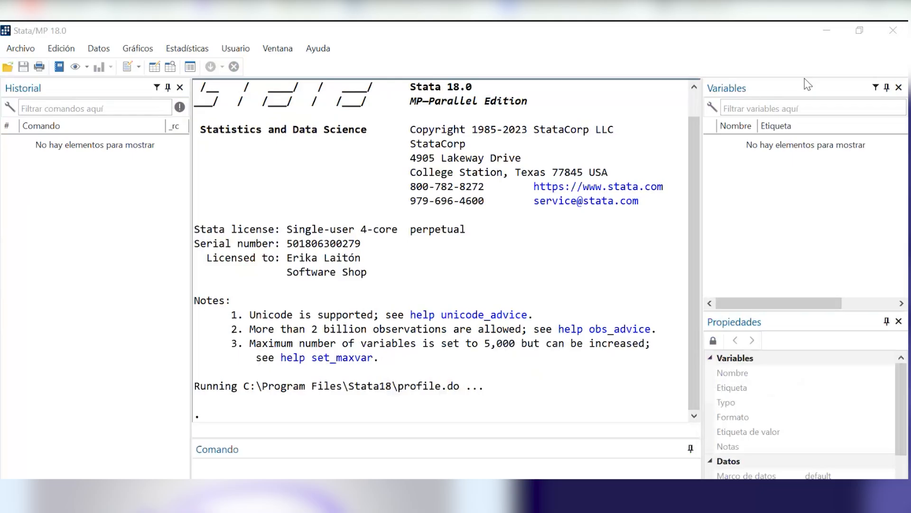
{"action": "scroll", "coordinate": [683, 160], "scroll_direction": "up", "scroll_amount": 1}
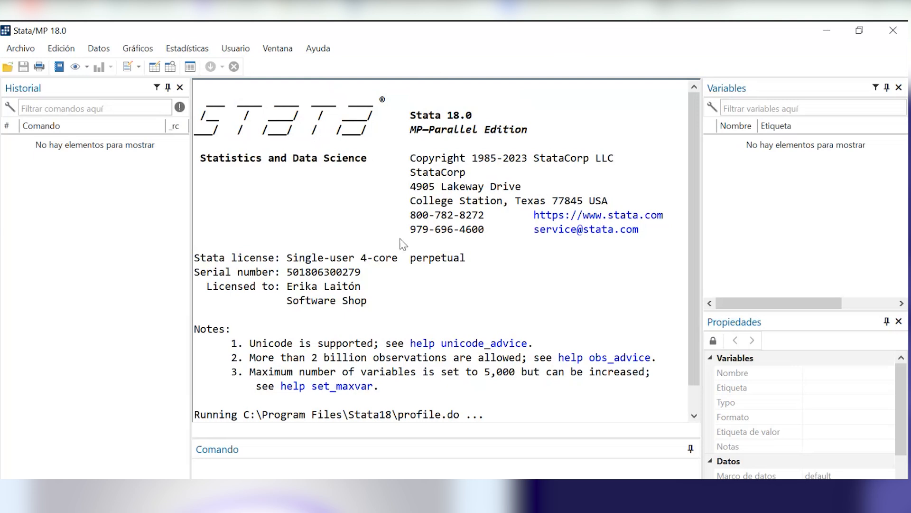
{"action": "left_click_drag", "start_coordinate": [367, 301], "coordinate": [196, 259]}
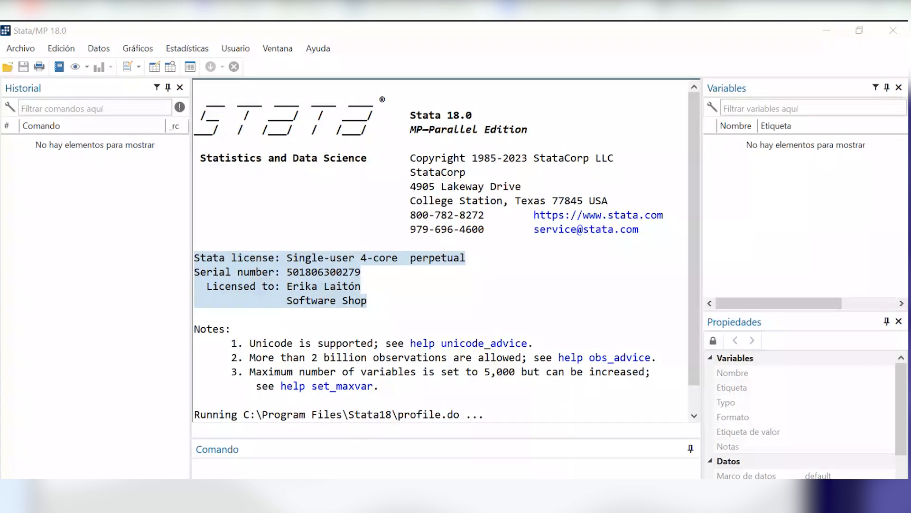
{"action": "left_click", "coordinate": [306, 233]}
{"action": "left_click", "coordinate": [305, 230]}
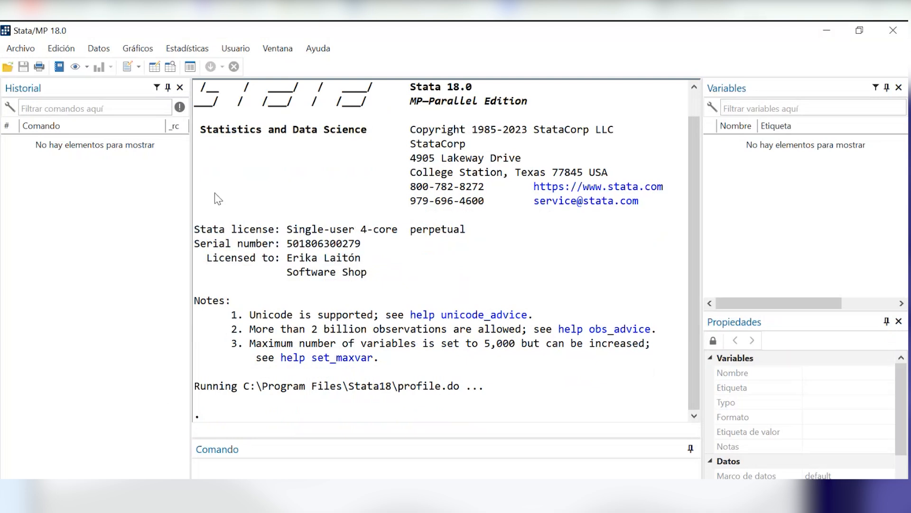
- Review the start-up notes in the results area and the variable and dataset properties
{"action": "scroll", "coordinate": [530, 134], "scroll_direction": "up", "scroll_amount": 1}
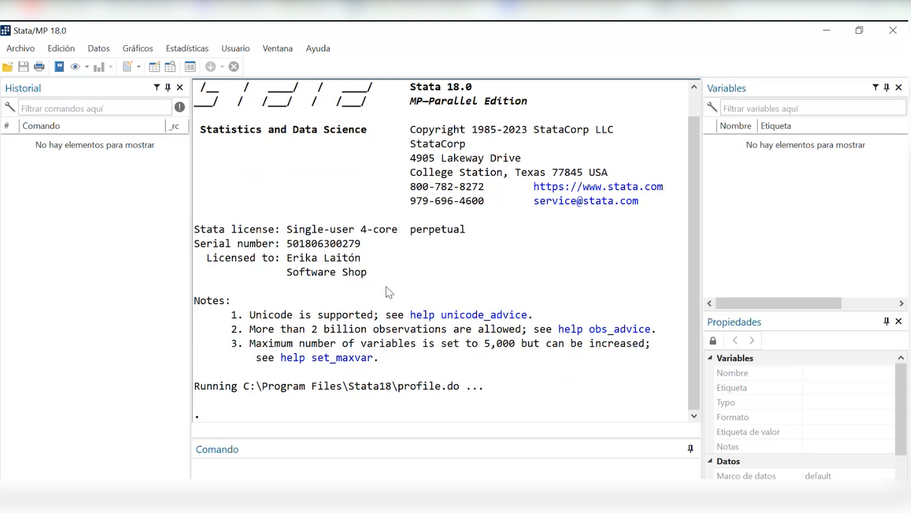
{"action": "scroll", "coordinate": [418, 278], "scroll_direction": "up", "scroll_amount": 1}
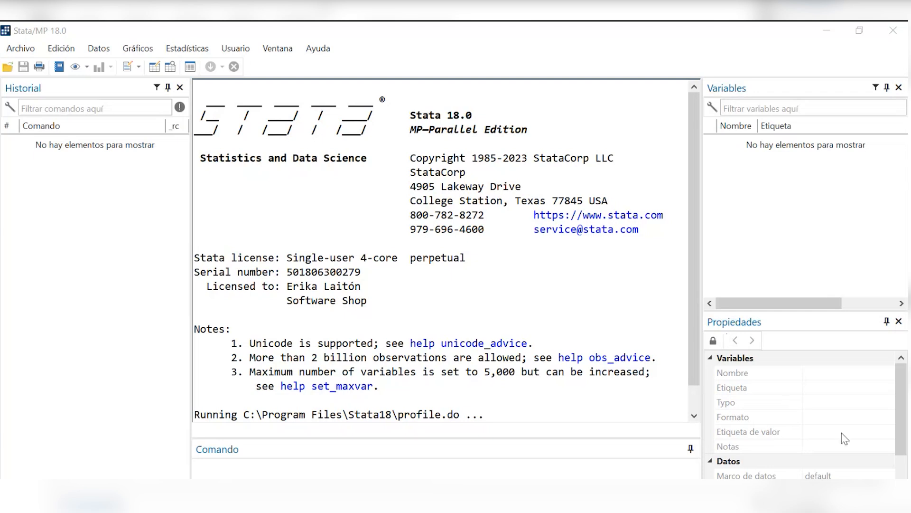
{"action": "scroll", "coordinate": [860, 396], "scroll_direction": "down", "scroll_amount": 2}
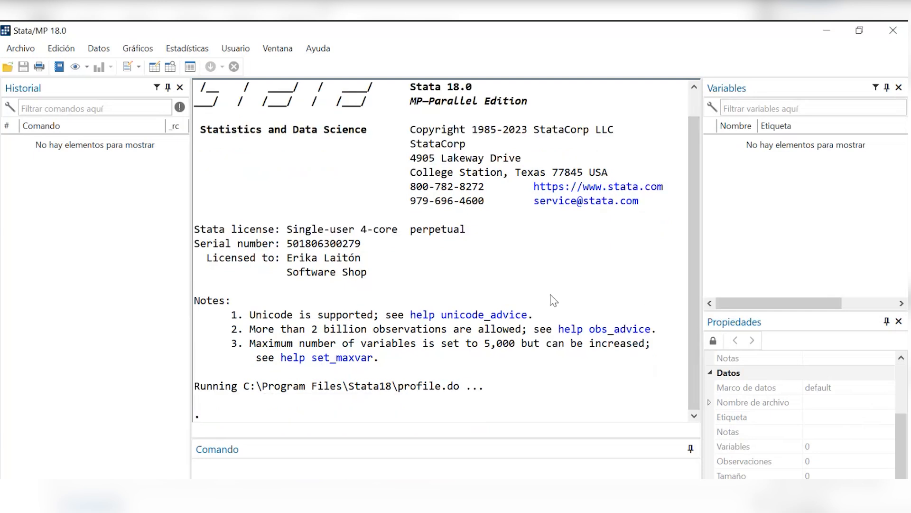
{"action": "scroll", "coordinate": [550, 299], "scroll_direction": "up", "scroll_amount": 1}
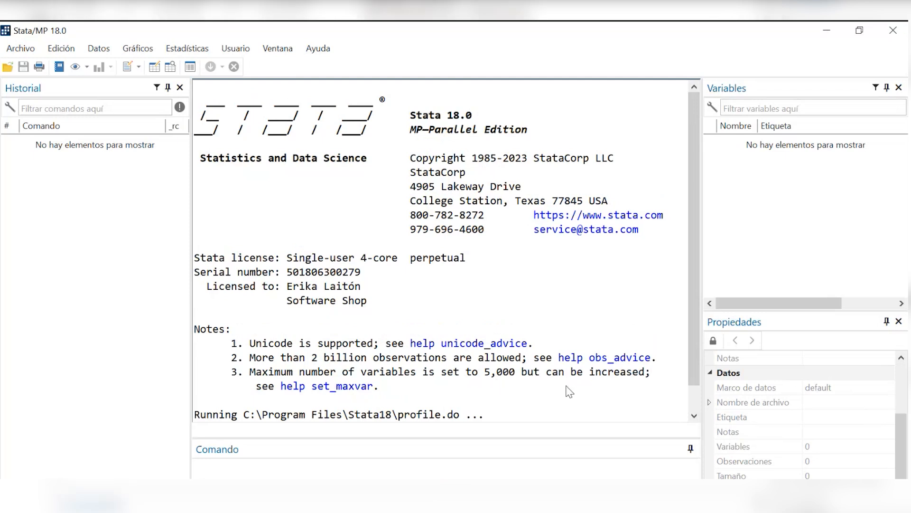
- Examine the file-handling commands, including the options for log files, importing data and exporting data
{"action": "left_click", "coordinate": [36, 50]}
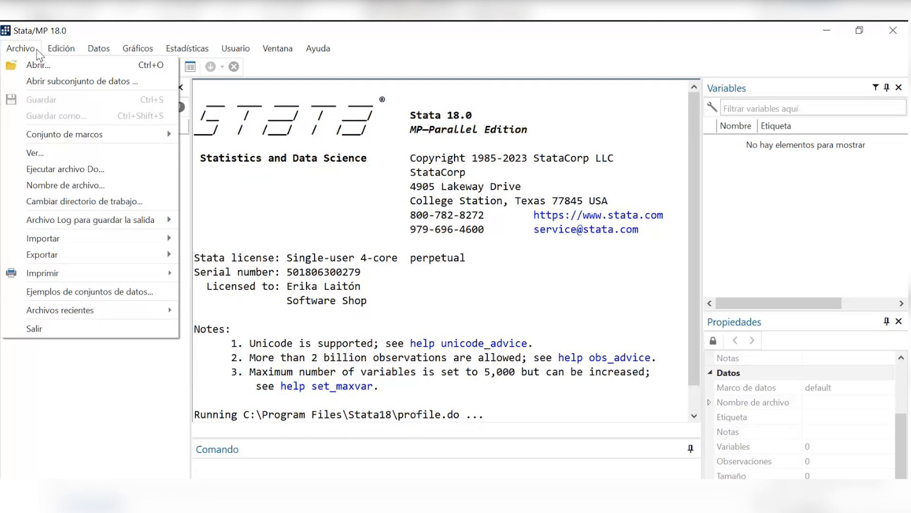
{"action": "mouse_move", "coordinate": [119, 138]}
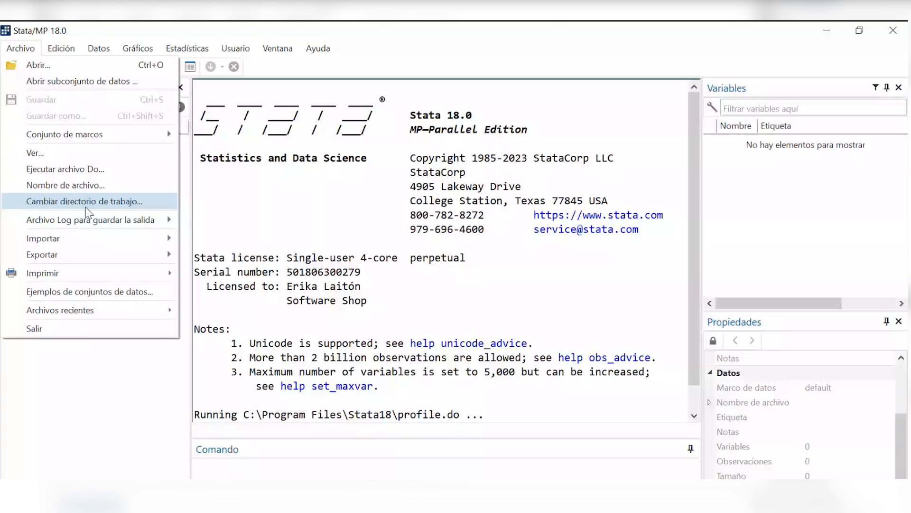
{"action": "mouse_move", "coordinate": [94, 219]}
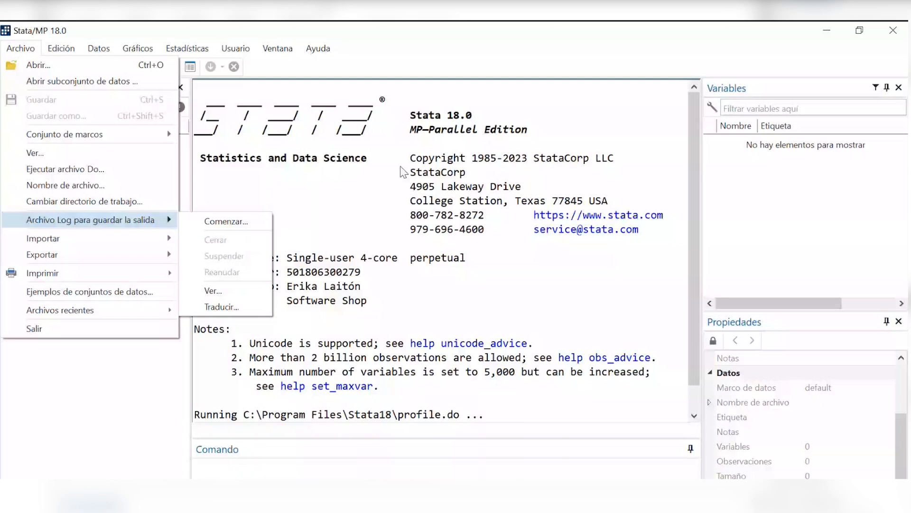
{"action": "mouse_move", "coordinate": [162, 241]}
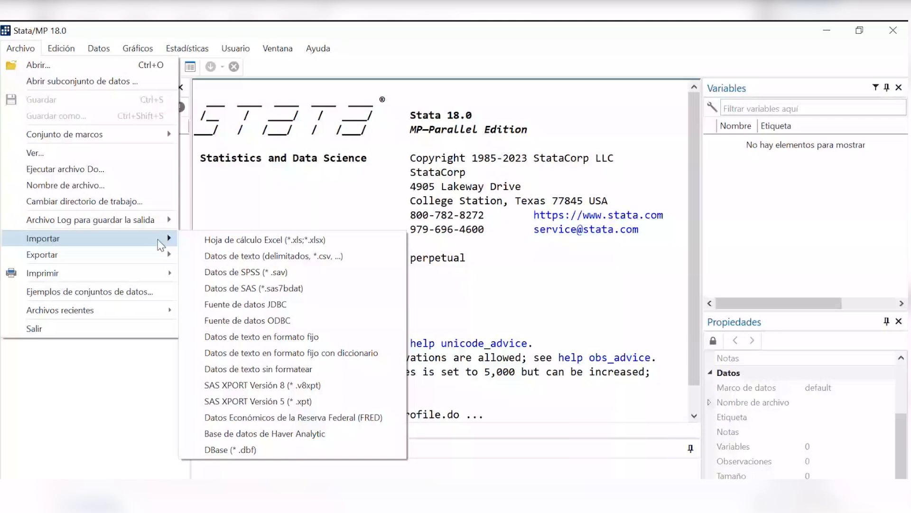
{"action": "mouse_move", "coordinate": [157, 261]}
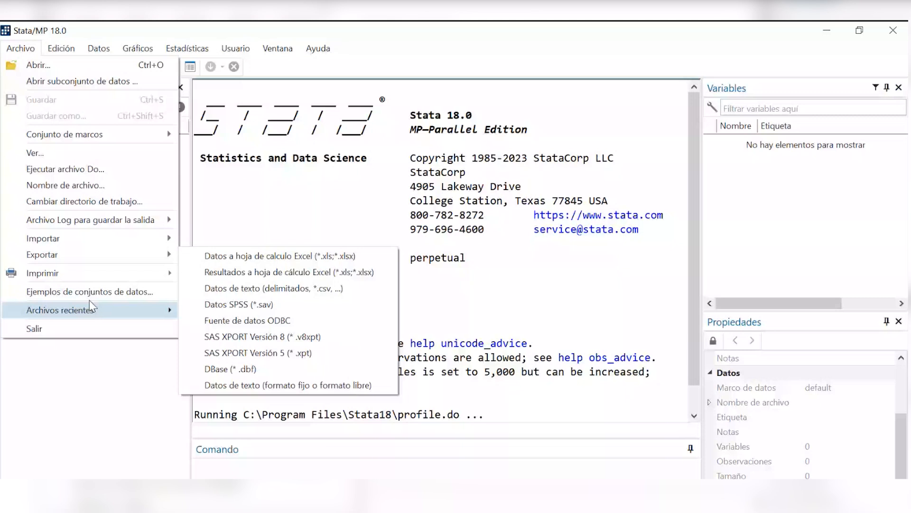
- Examine the editing commands with their preference options, and the data management commands with the data utilities
{"action": "mouse_move", "coordinate": [61, 48]}
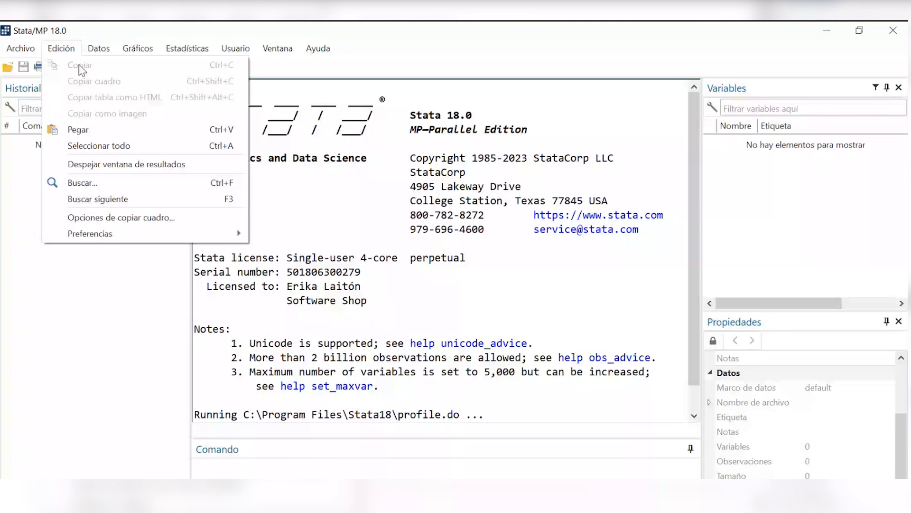
{"action": "mouse_move", "coordinate": [158, 235]}
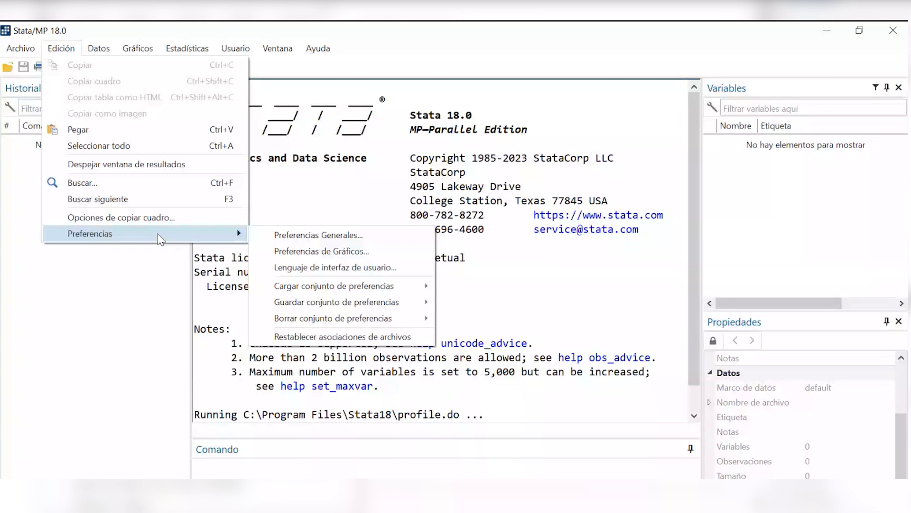
{"action": "mouse_move", "coordinate": [95, 54]}
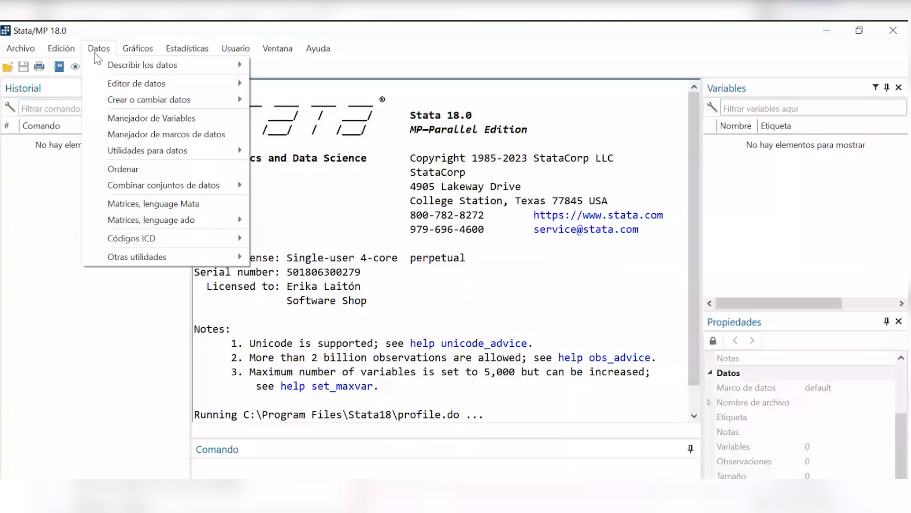
{"action": "mouse_move", "coordinate": [121, 75]}
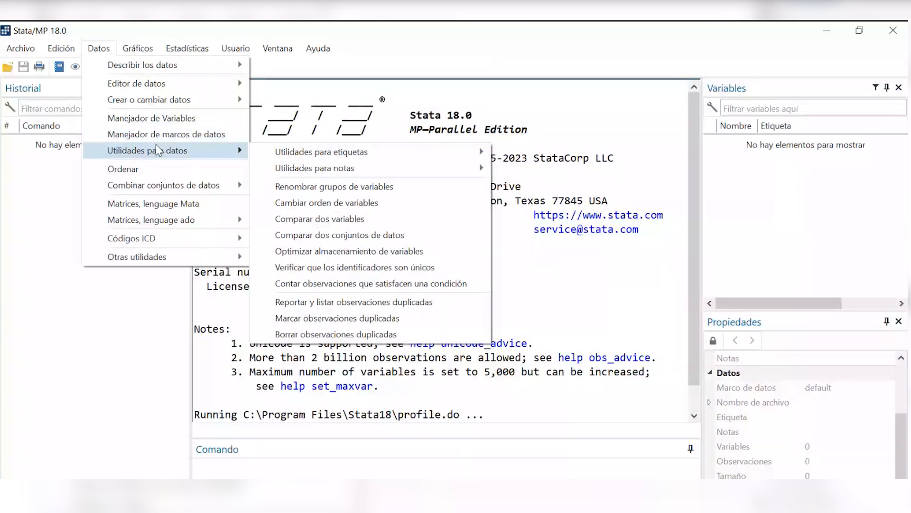
- Examine the available statistical analyses, including the time-series specifications, ARIMA and ARMAX models, and survival analysis
{"action": "mouse_move", "coordinate": [168, 49]}
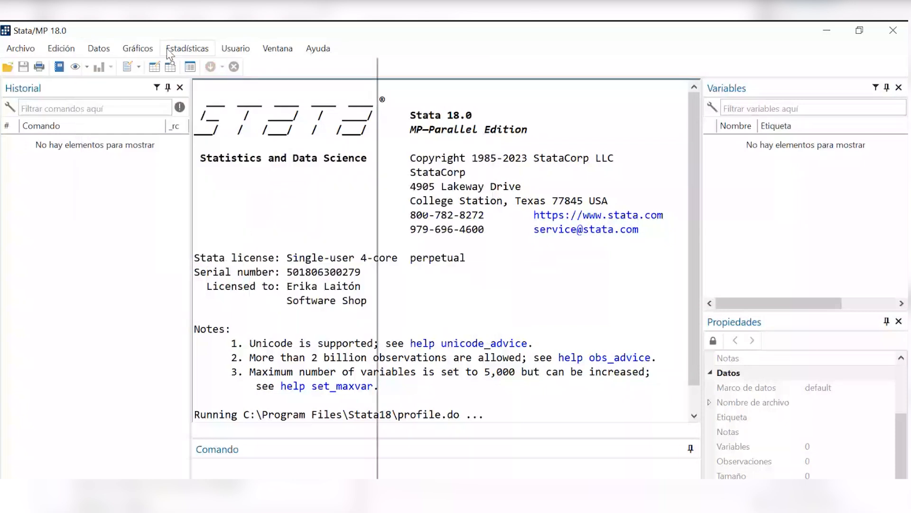
{"action": "left_click", "coordinate": [166, 49]}
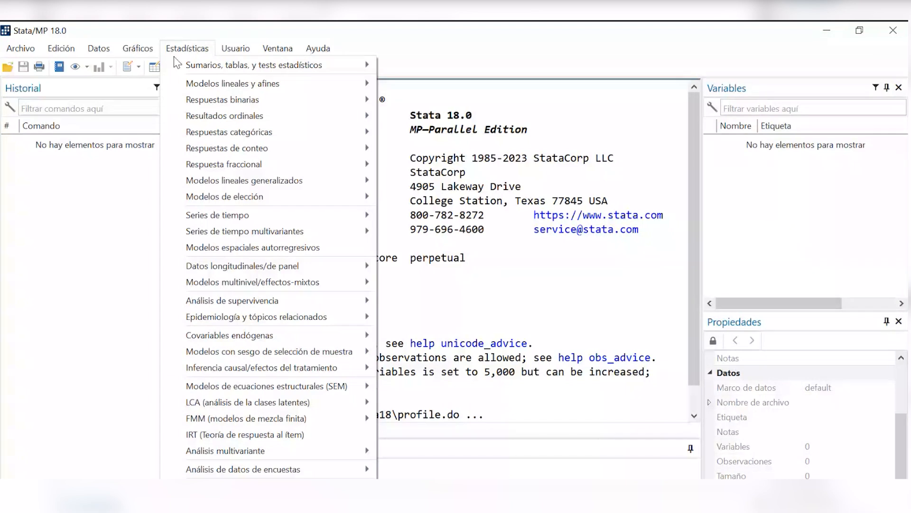
{"action": "mouse_move", "coordinate": [182, 69]}
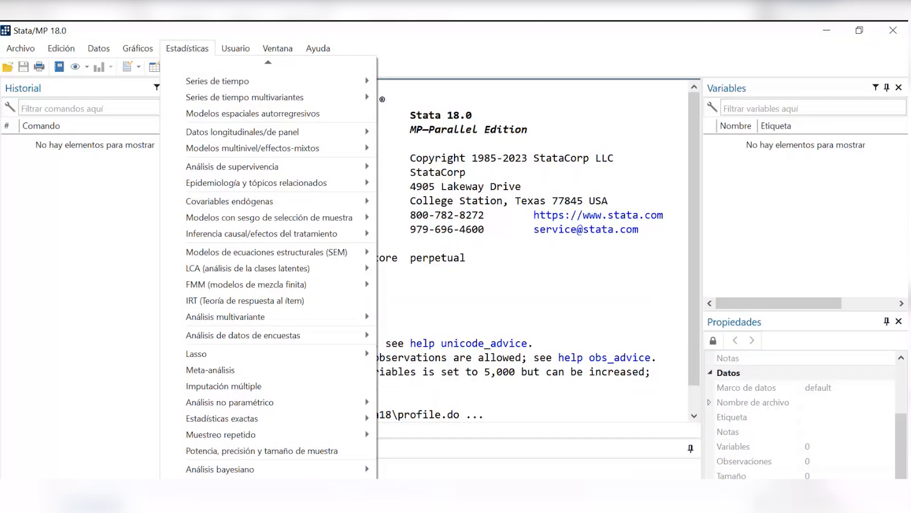
{"action": "mouse_move", "coordinate": [227, 505]}
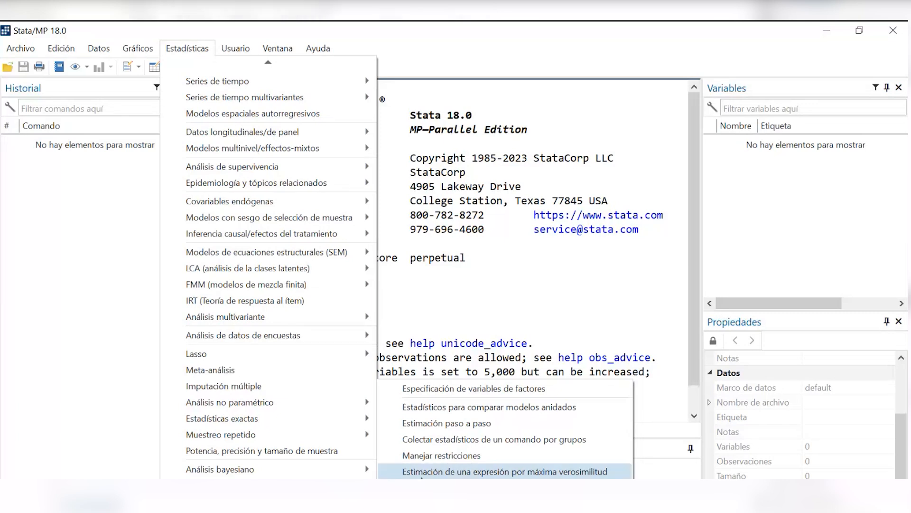
{"action": "mouse_move", "coordinate": [474, 489]}
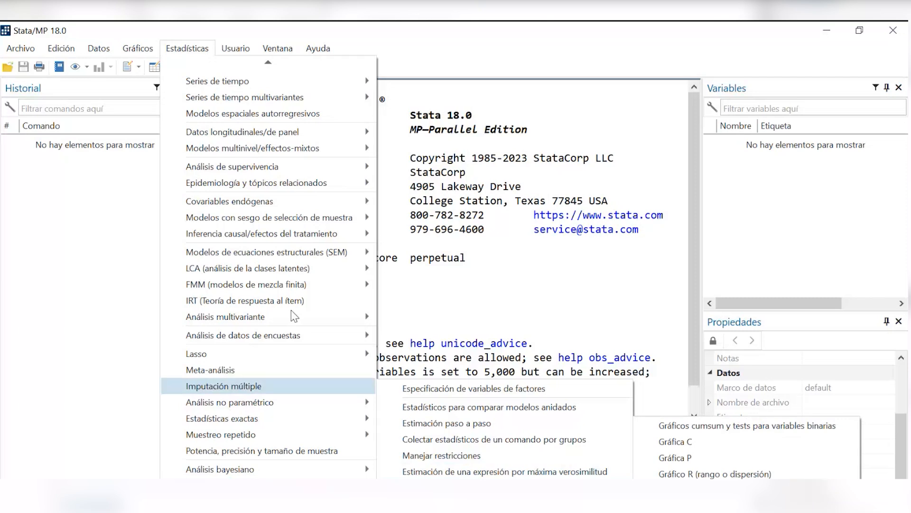
{"action": "mouse_move", "coordinate": [330, 220]}
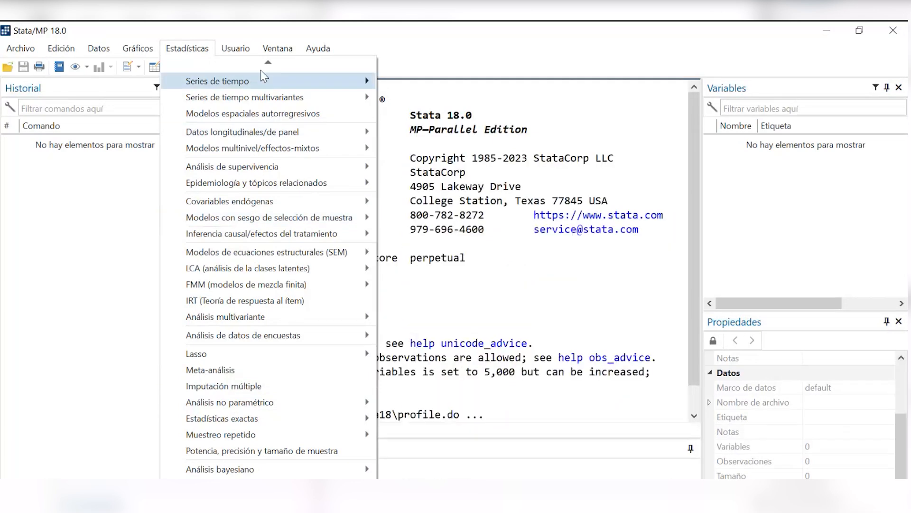
{"action": "mouse_move", "coordinate": [262, 88]}
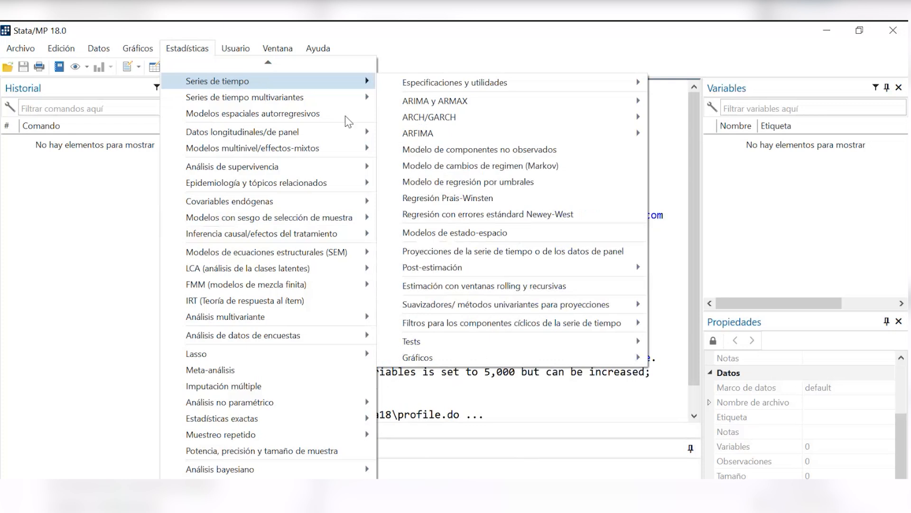
{"action": "mouse_move", "coordinate": [446, 86]}
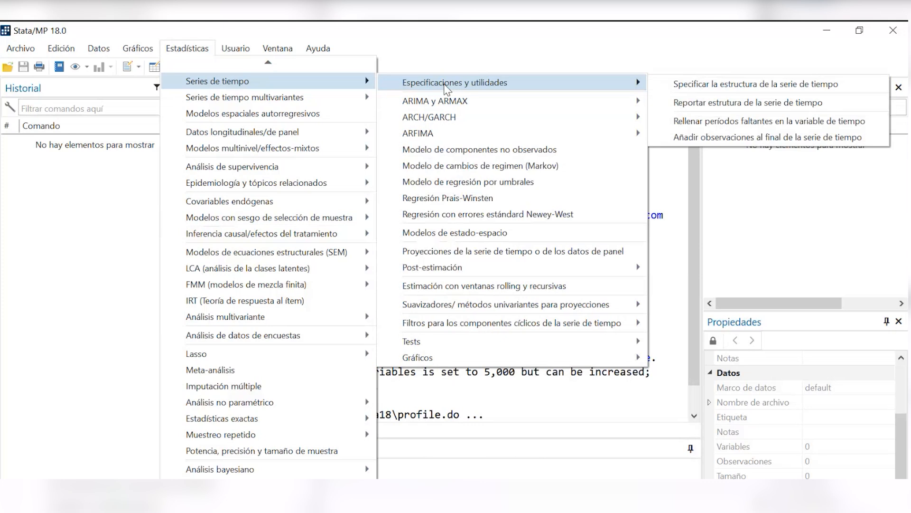
{"action": "mouse_move", "coordinate": [450, 106]}
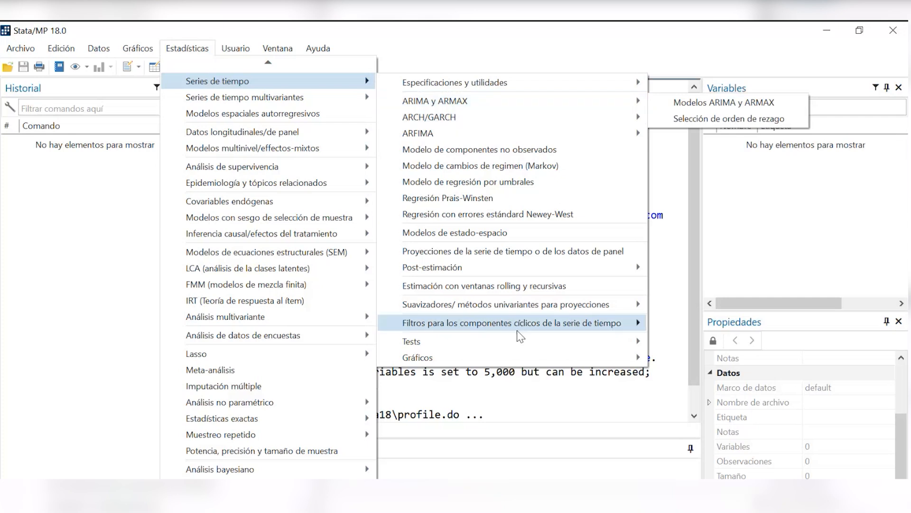
{"action": "mouse_move", "coordinate": [515, 345]}
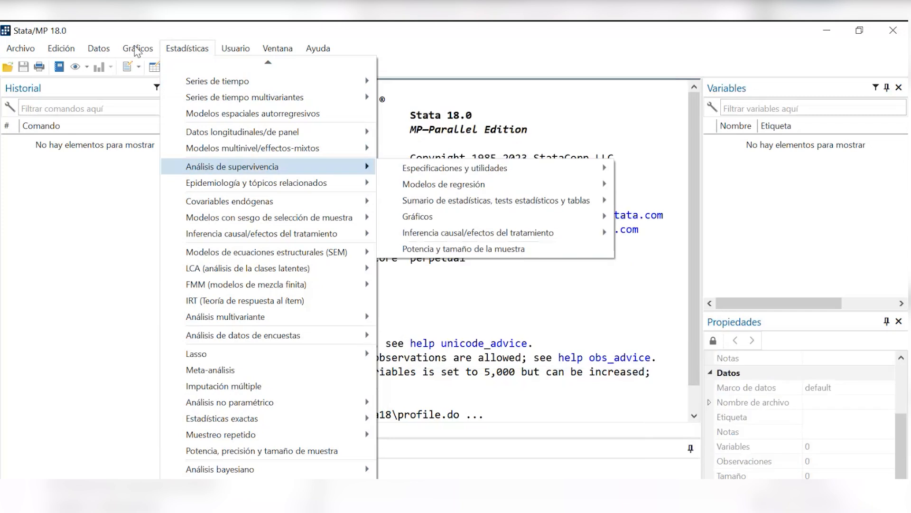
- Examine the available graph types, including multivariate analysis graphs, and the user-added commands such as the Wordstat tools
{"action": "mouse_move", "coordinate": [136, 45]}
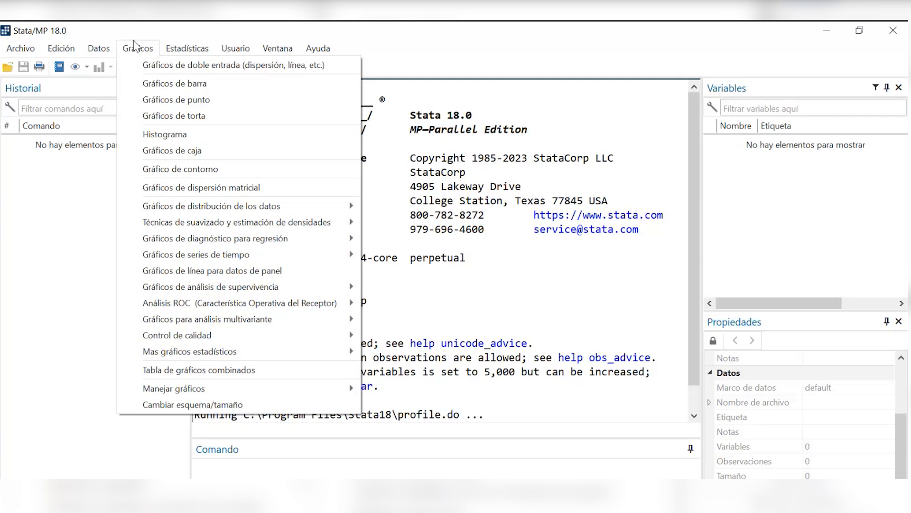
{"action": "mouse_move", "coordinate": [237, 228]}
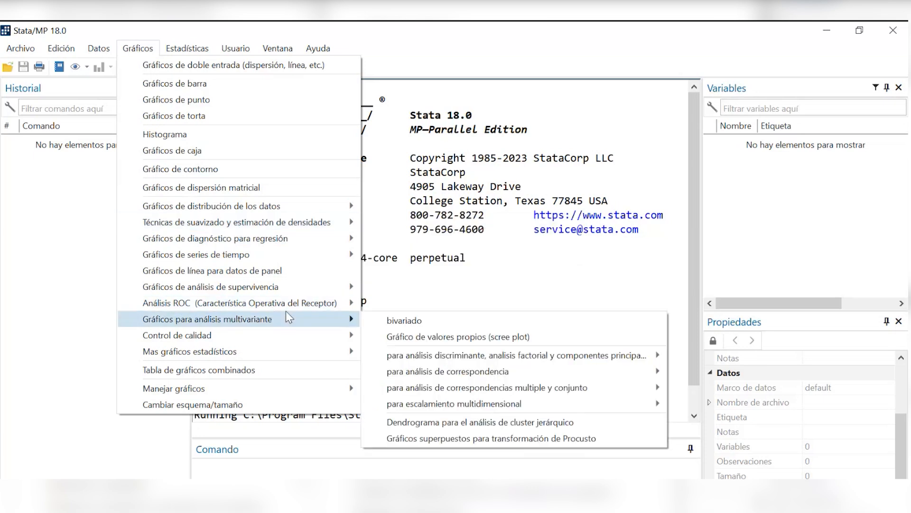
{"action": "mouse_move", "coordinate": [287, 306]}
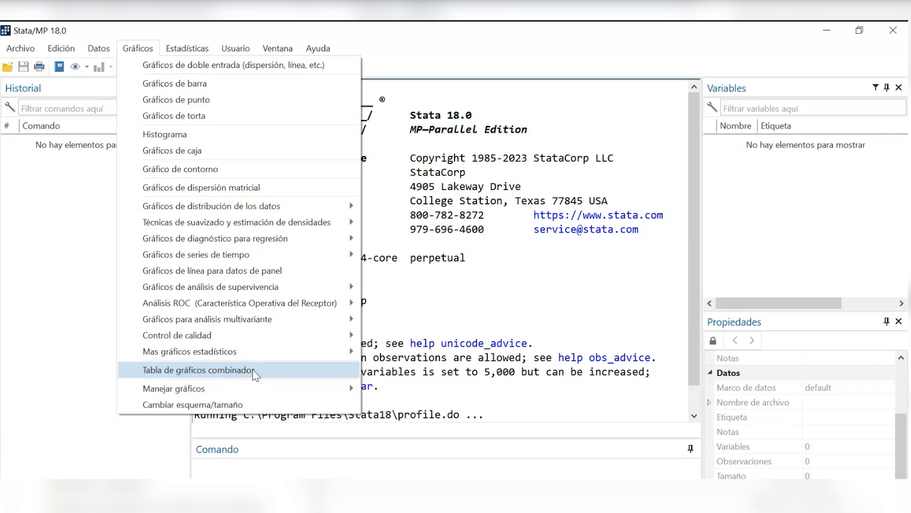
{"action": "mouse_move", "coordinate": [236, 52]}
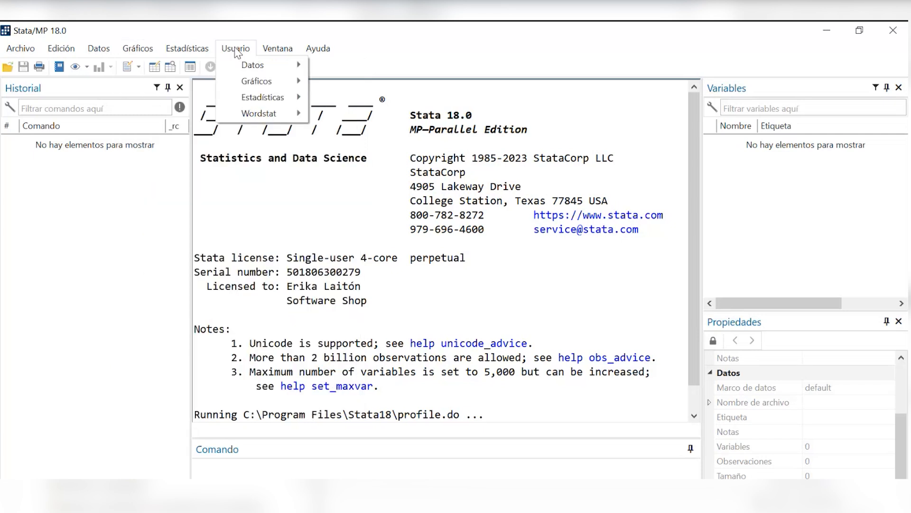
{"action": "mouse_move", "coordinate": [272, 119]}
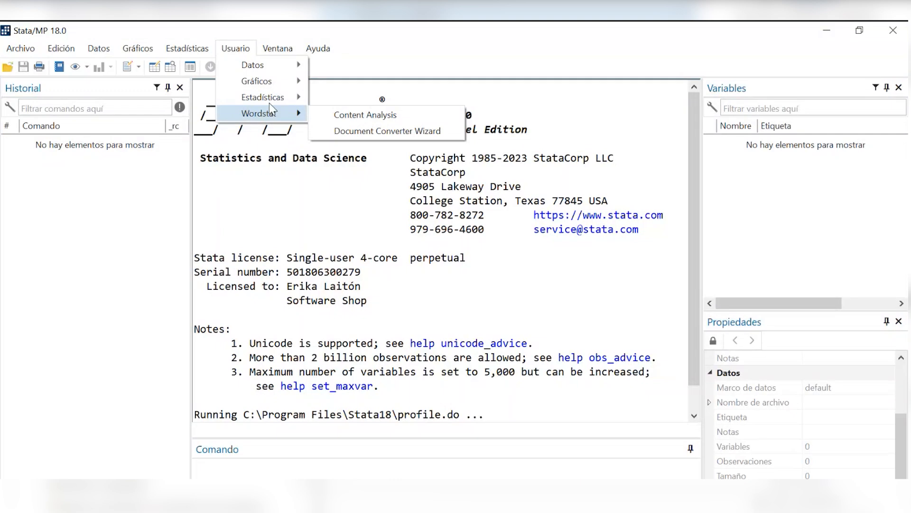
- Examine the window-management and file commands, along with the History, Variables and Properties areas of the interface
{"action": "mouse_move", "coordinate": [277, 48]}
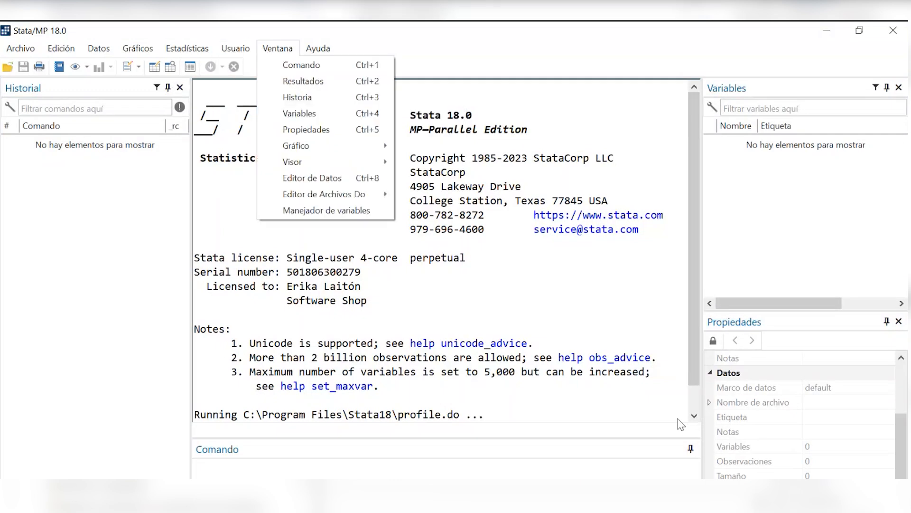
{"action": "mouse_move", "coordinate": [20, 49]}
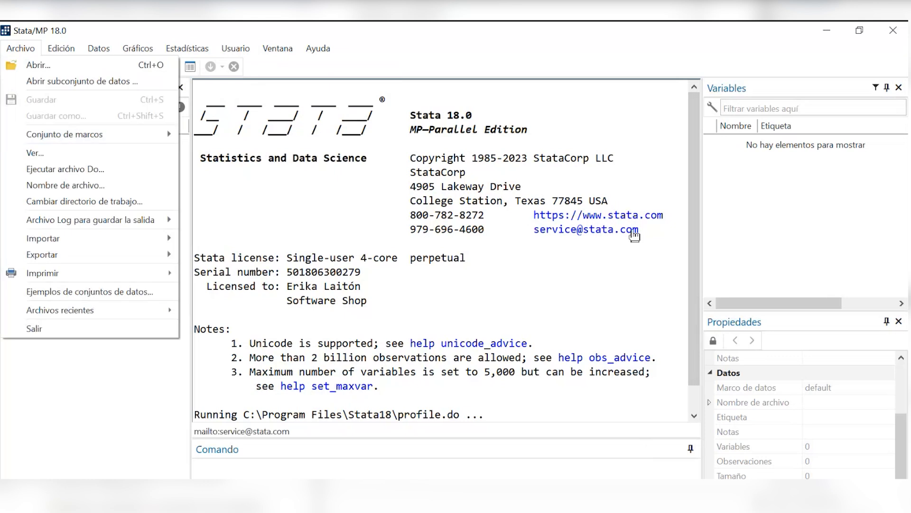
{"action": "left_click", "coordinate": [73, 397]}
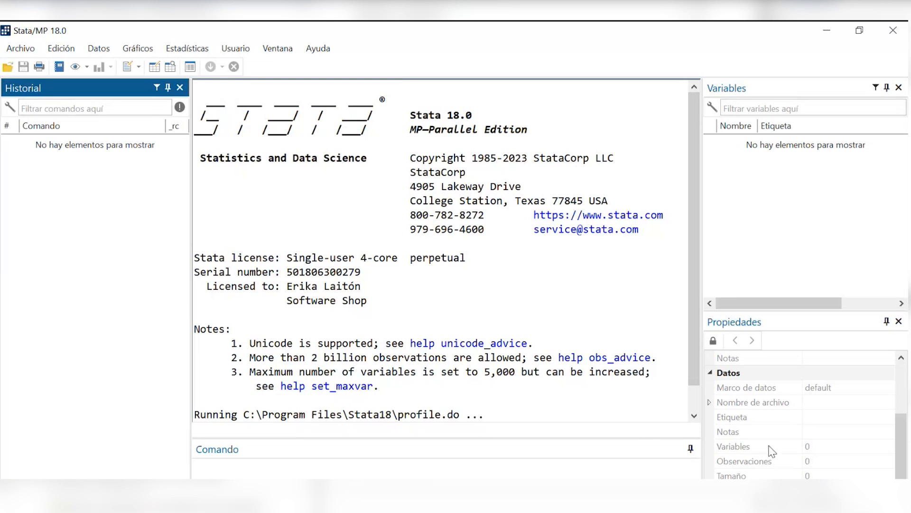
{"action": "left_click", "coordinate": [722, 242]}
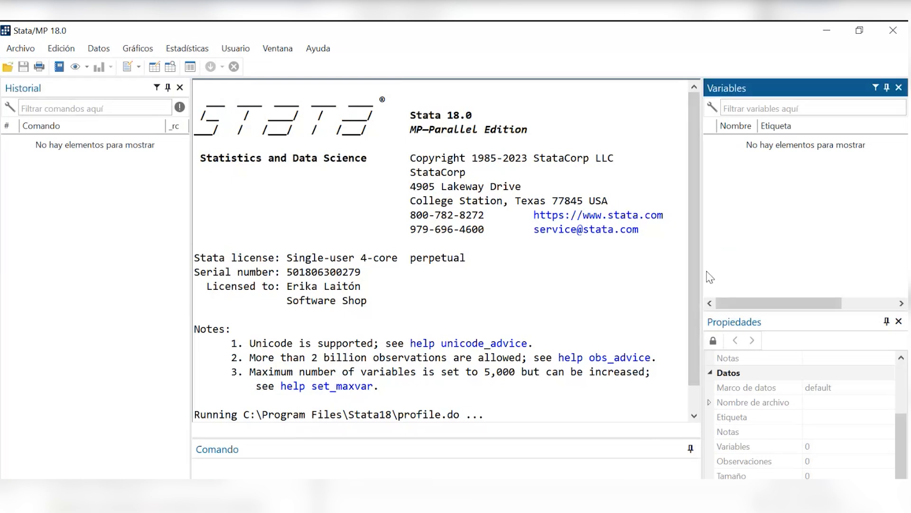
{"action": "left_click_drag", "start_coordinate": [764, 89], "coordinate": [747, 102]}
{"action": "left_click_drag", "start_coordinate": [805, 96], "coordinate": [748, 169]}
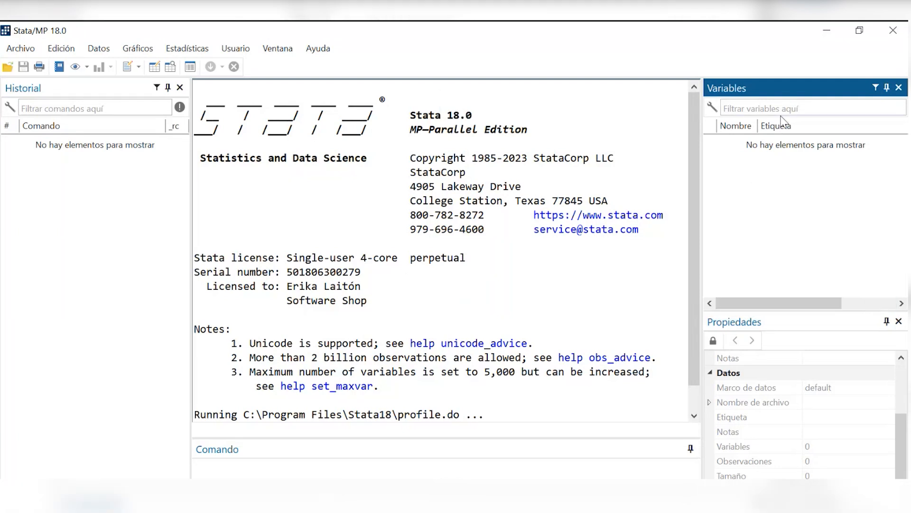
- Open Stata's PDF documentation in a maximized window and hide the bookmarks and tools side panes to view the full contents page
{"action": "left_click", "coordinate": [313, 50]}
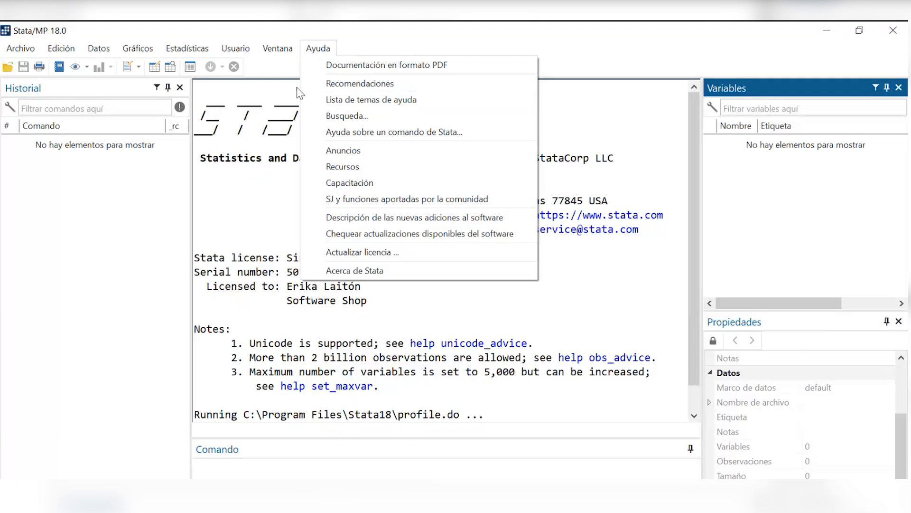
{"action": "left_click", "coordinate": [338, 73]}
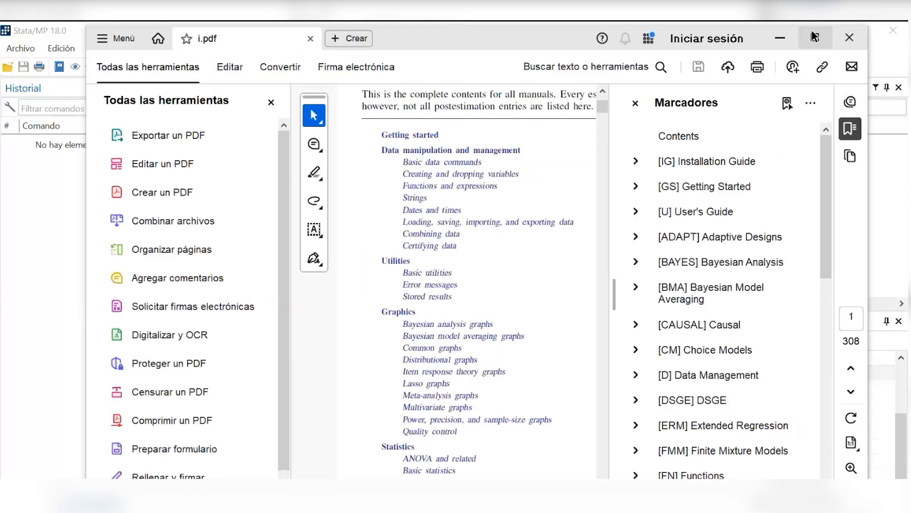
{"action": "left_click", "coordinate": [815, 37]}
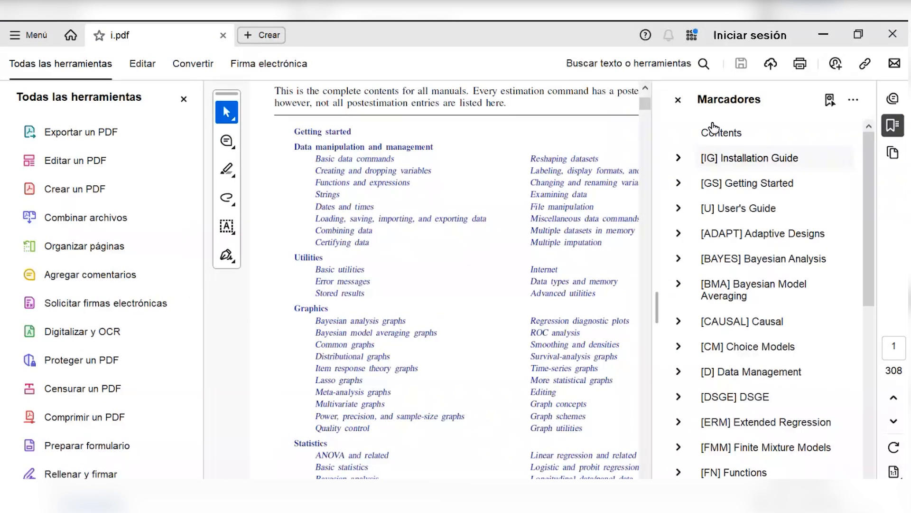
{"action": "left_click", "coordinate": [677, 100]}
{"action": "left_click", "coordinate": [184, 99]}
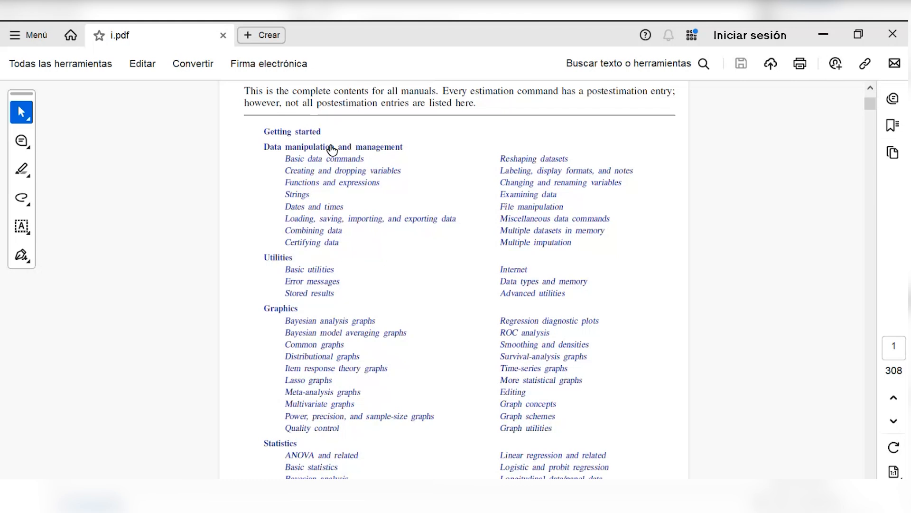
{"action": "left_click", "coordinate": [373, 148]}
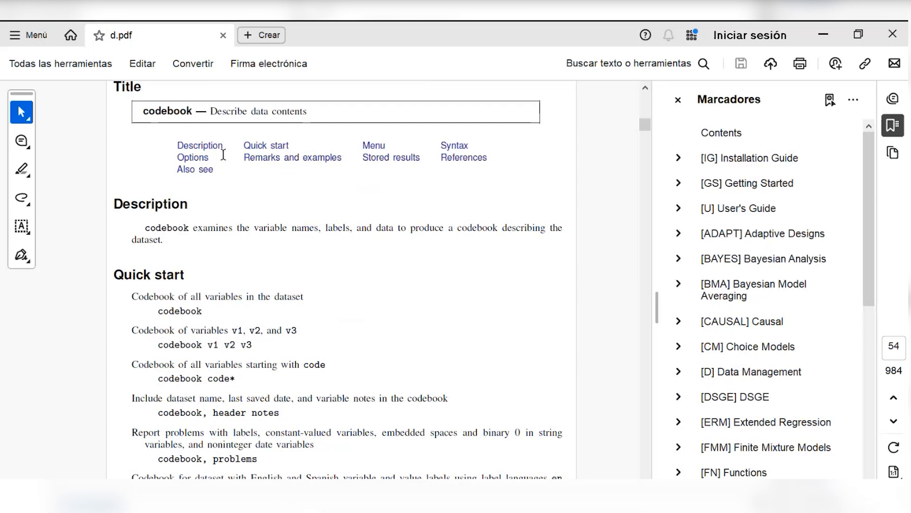
{"action": "left_click", "coordinate": [275, 159]}
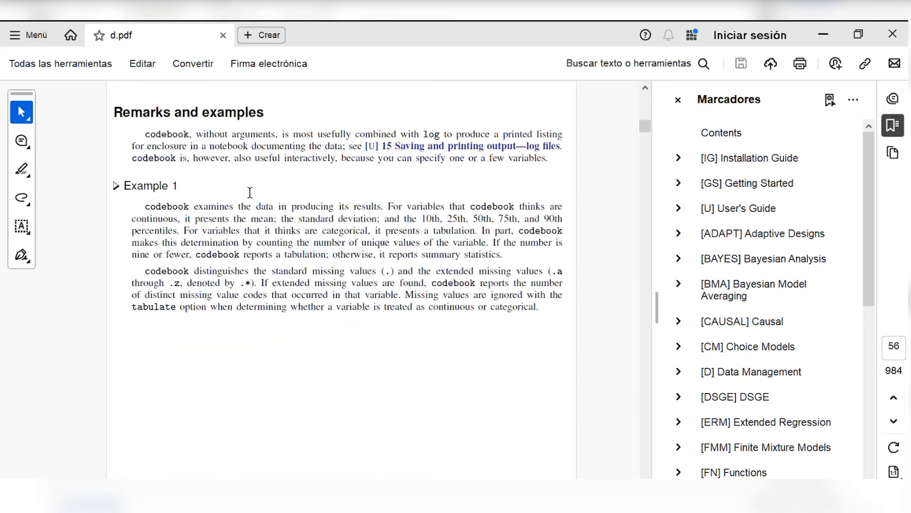
{"action": "scroll", "coordinate": [265, 186], "scroll_direction": "down", "scroll_amount": 4}
{"action": "scroll", "coordinate": [264, 186], "scroll_direction": "down", "scroll_amount": 4}
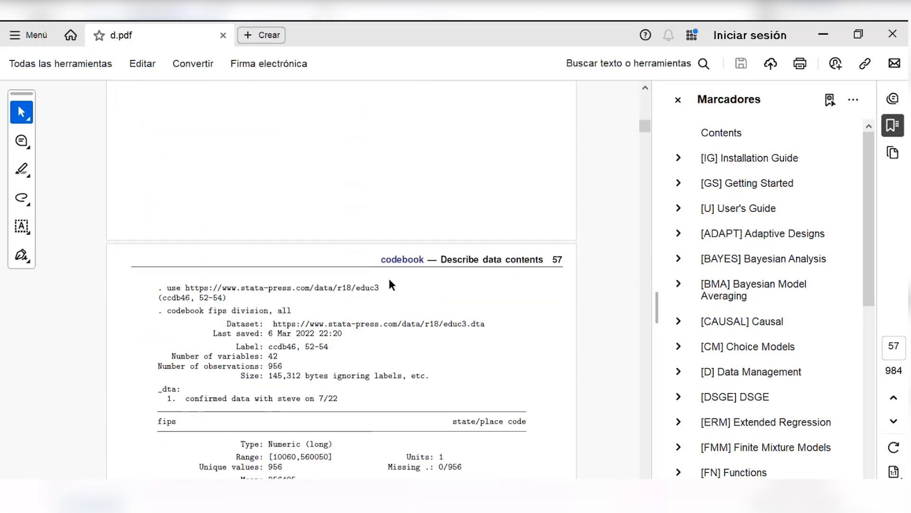
{"action": "left_click_drag", "start_coordinate": [380, 288], "coordinate": [167, 288]}
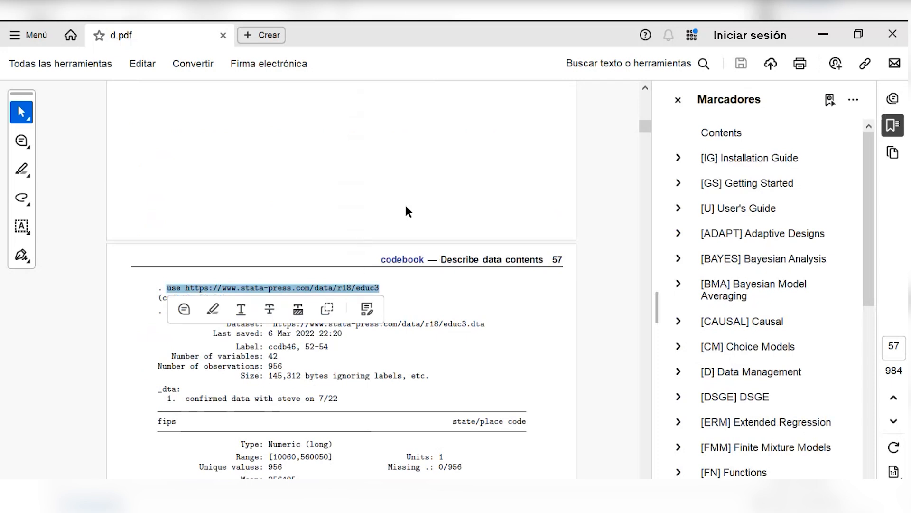
{"action": "key", "text": "ctrl+c"}
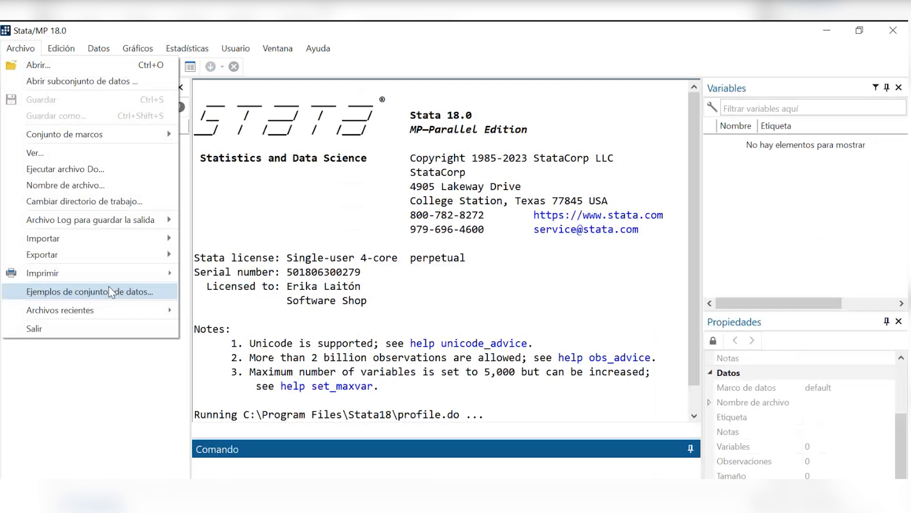
- Switch to Stata and view the list of example datasets installed with it, then minimize the viewer
{"action": "left_click", "coordinate": [110, 291]}
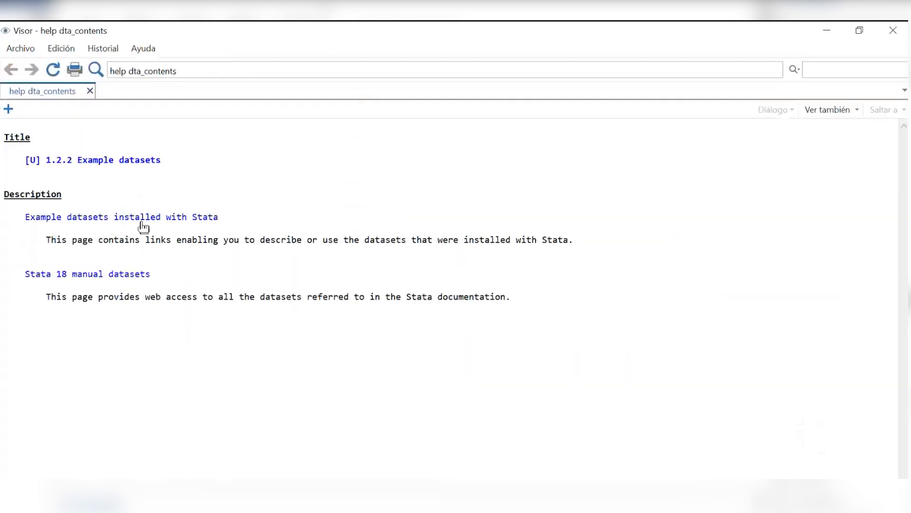
{"action": "left_click", "coordinate": [168, 223]}
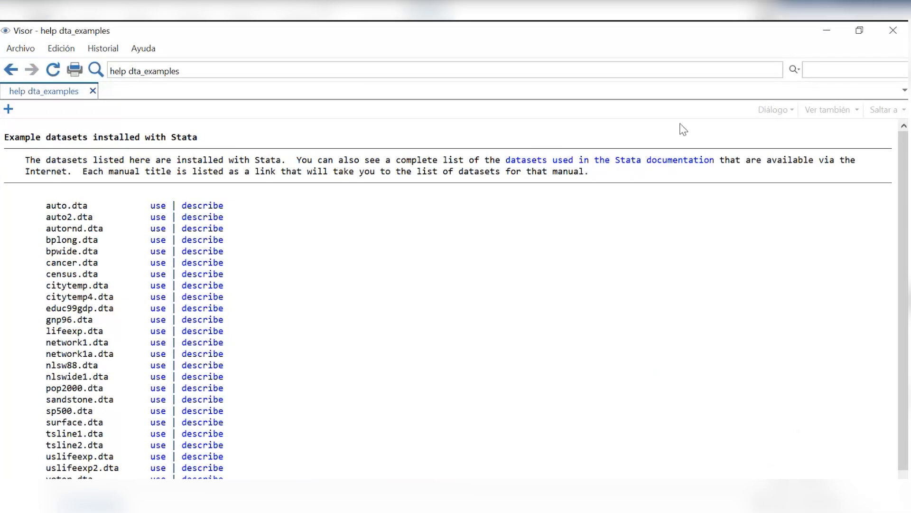
{"action": "left_click", "coordinate": [834, 32]}
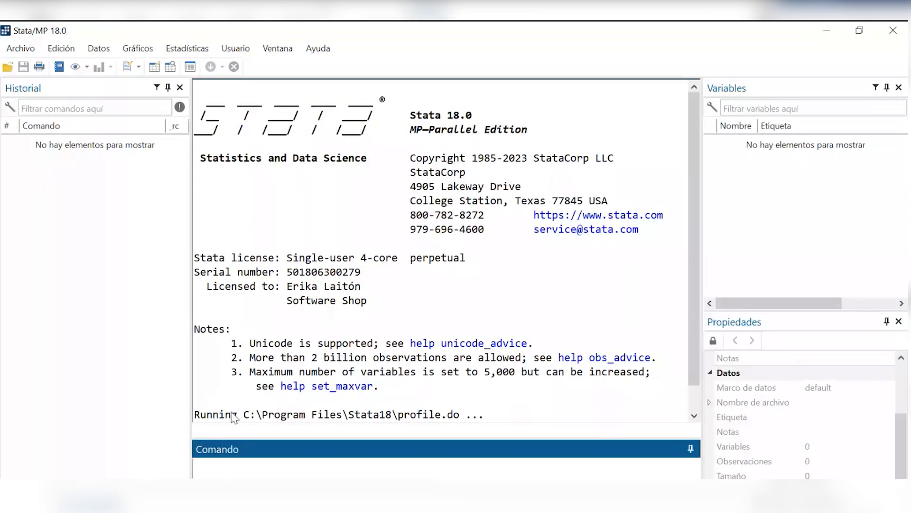
- View the help contents with its category listings, then minimize the viewer
{"action": "left_click", "coordinate": [325, 51]}
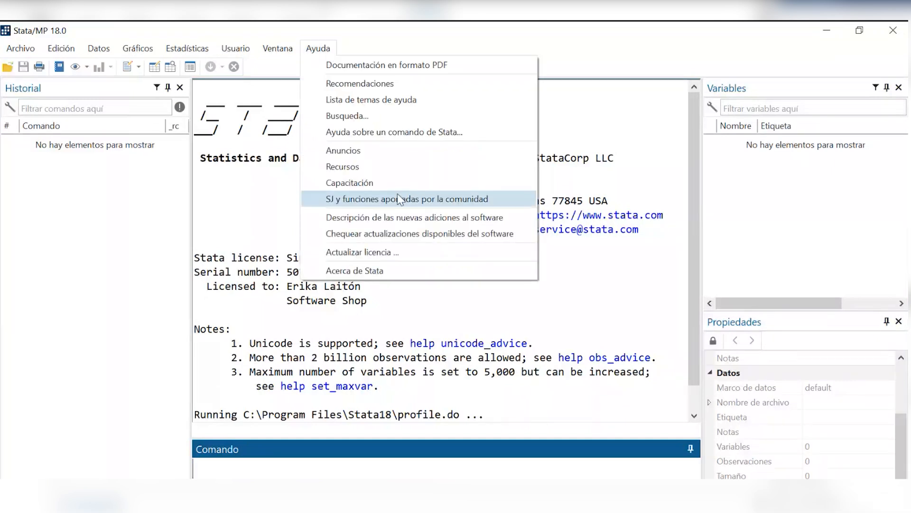
{"action": "left_click", "coordinate": [385, 99]}
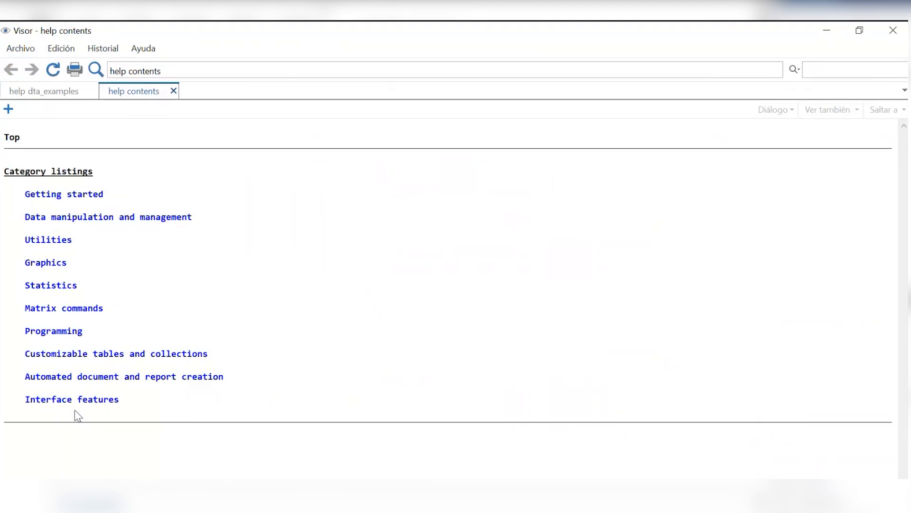
{"action": "left_click", "coordinate": [828, 31]}
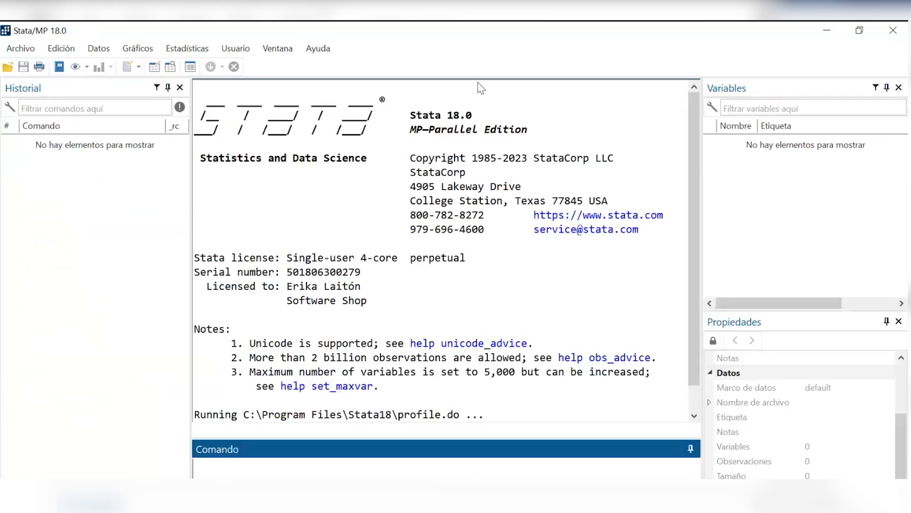
- Browse the community-contributed packages of the SSC Archive under directory a, reviewing the module descriptions, then minimize the viewer
{"action": "left_click", "coordinate": [318, 48]}
{"action": "key", "text": "Escape"}
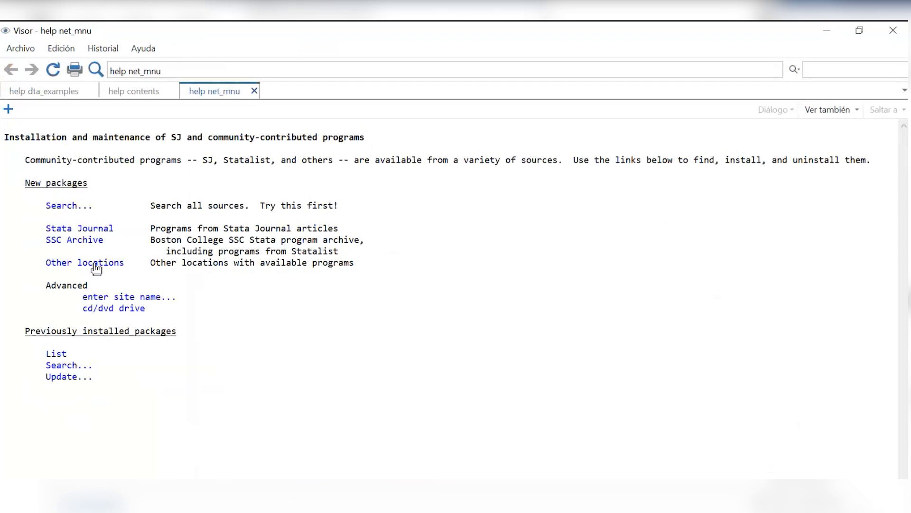
{"action": "left_click", "coordinate": [92, 242]}
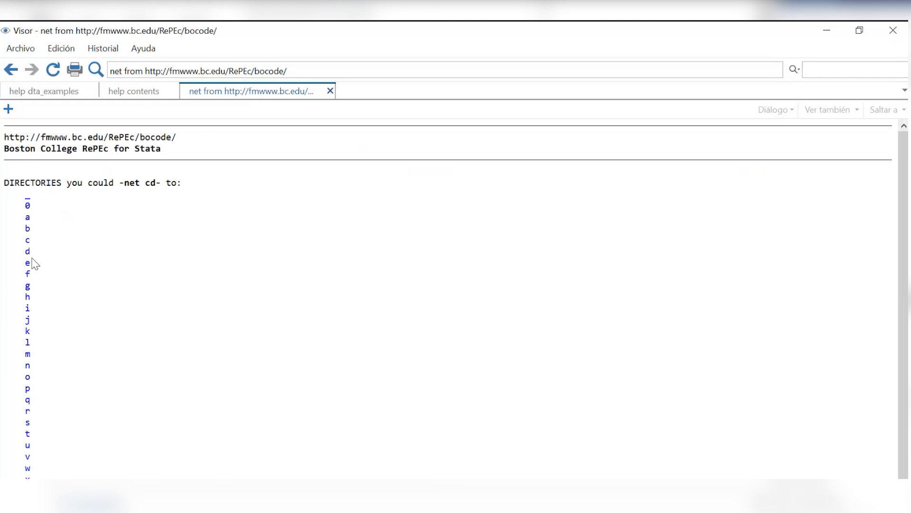
{"action": "left_click", "coordinate": [26, 218]}
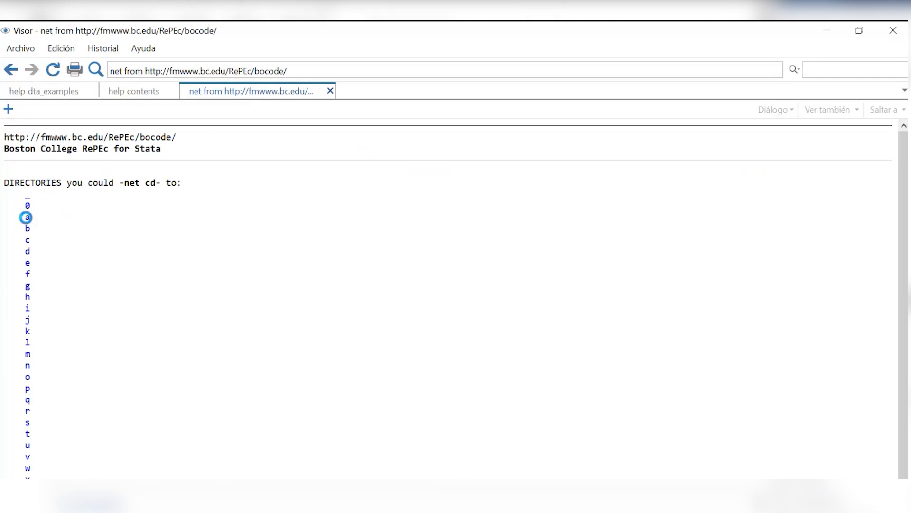
{"action": "scroll", "coordinate": [211, 232], "scroll_direction": "down", "scroll_amount": 1}
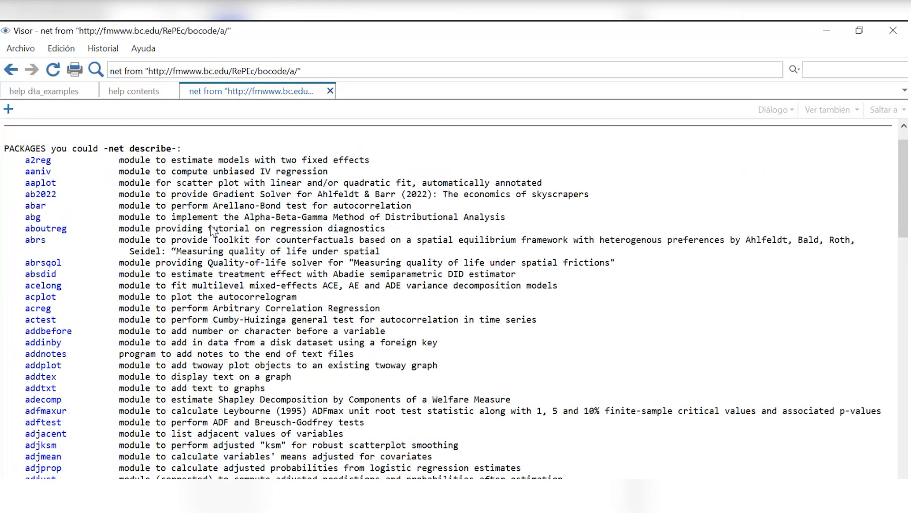
{"action": "scroll", "coordinate": [212, 232], "scroll_direction": "down", "scroll_amount": 3}
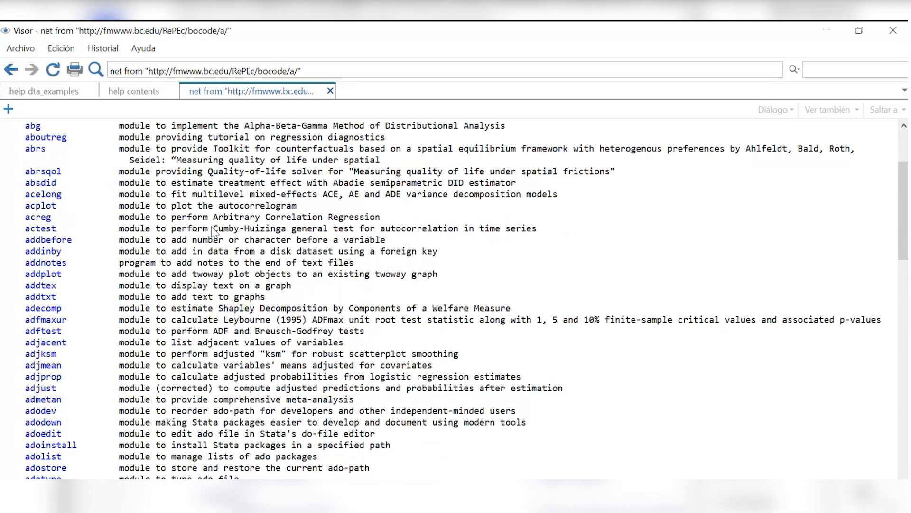
{"action": "scroll", "coordinate": [212, 231], "scroll_direction": "down", "scroll_amount": 12}
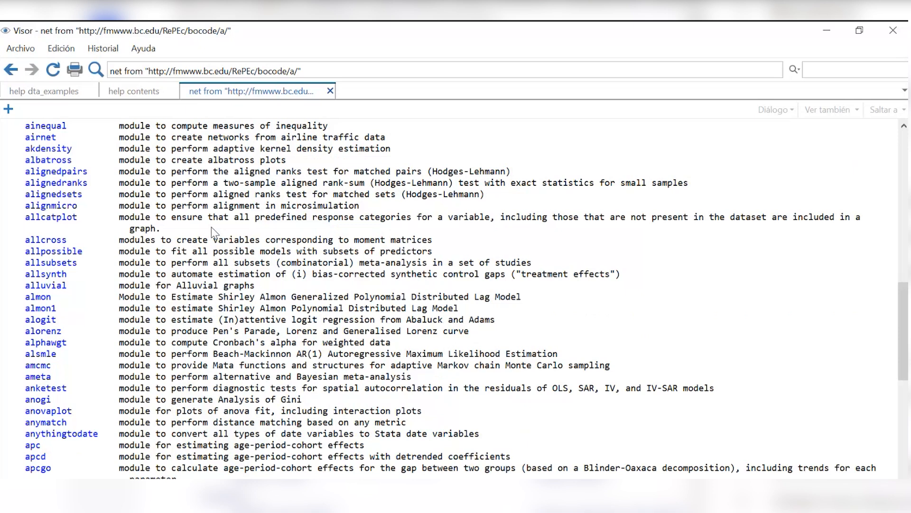
{"action": "scroll", "coordinate": [212, 233], "scroll_direction": "down", "scroll_amount": 15}
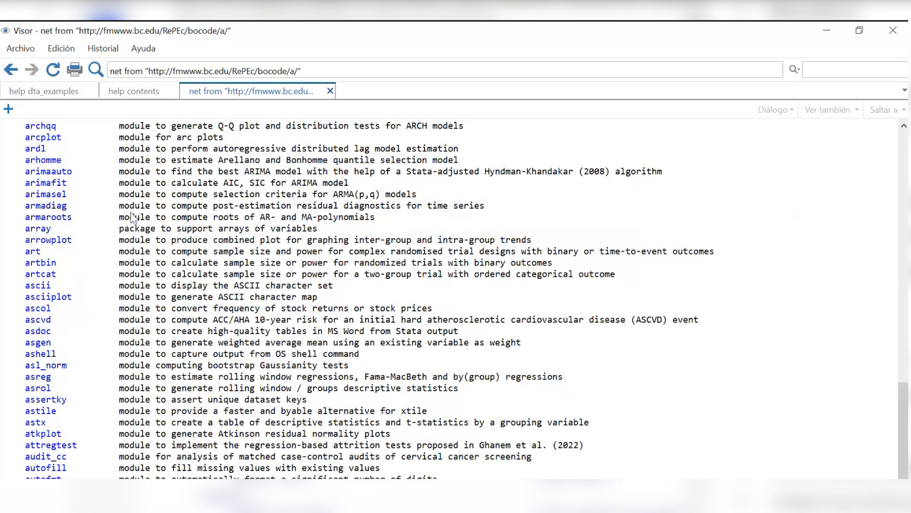
{"action": "scroll", "coordinate": [133, 219], "scroll_direction": "down", "scroll_amount": 1}
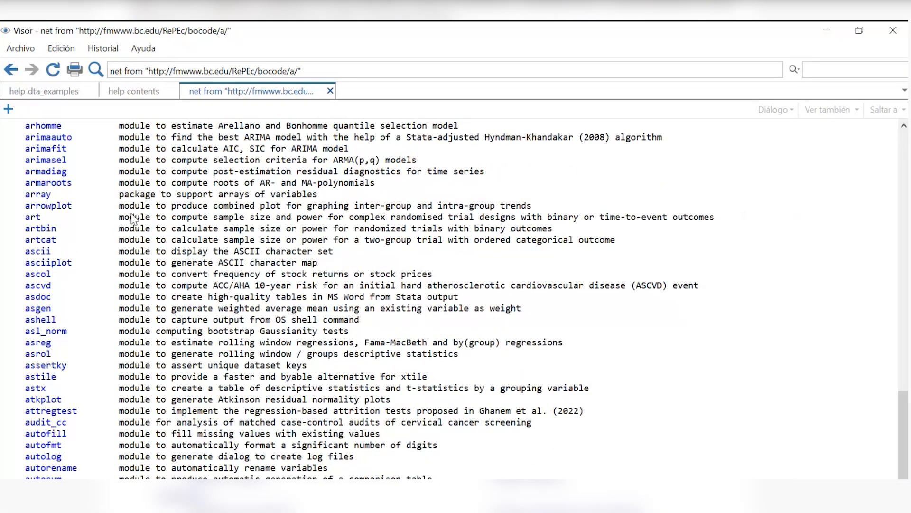
{"action": "scroll", "coordinate": [134, 220], "scroll_direction": "down", "scroll_amount": 1}
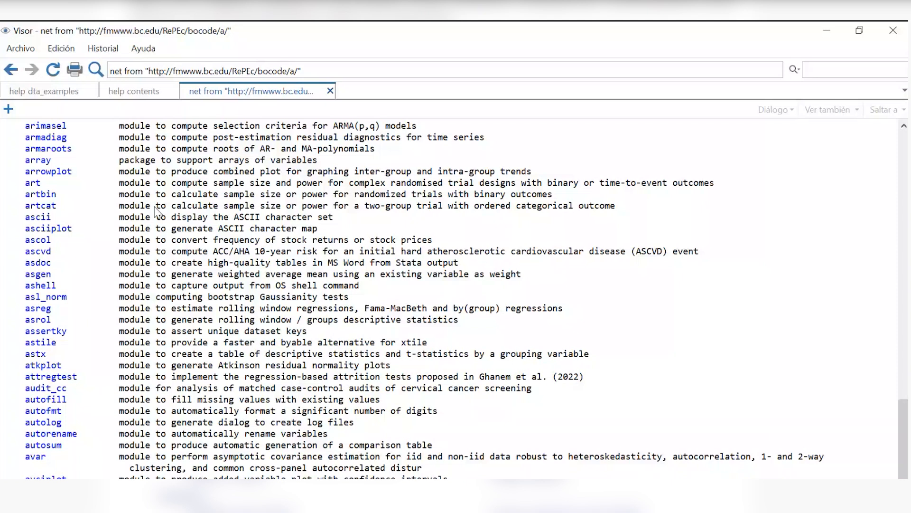
{"action": "left_click", "coordinate": [832, 32]}
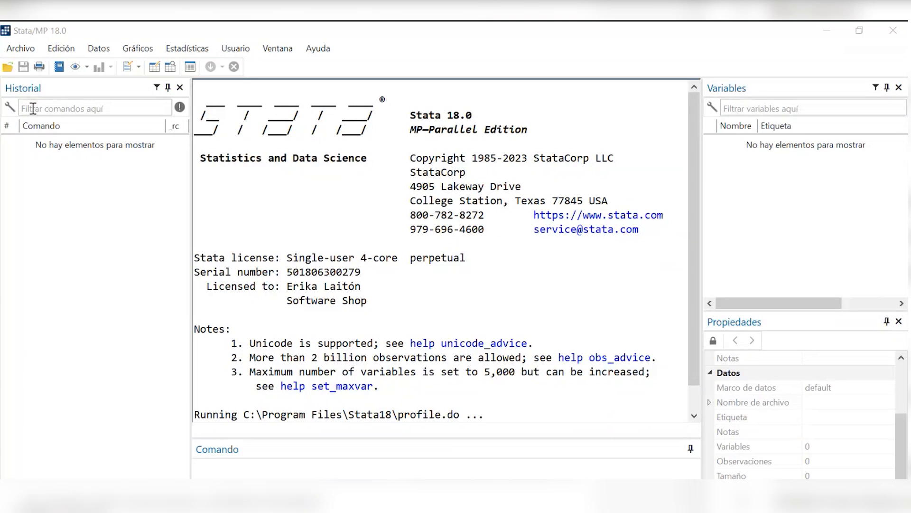
- Change the working directory to the capacitación_stata folder on the desktop
{"action": "left_click", "coordinate": [21, 49]}
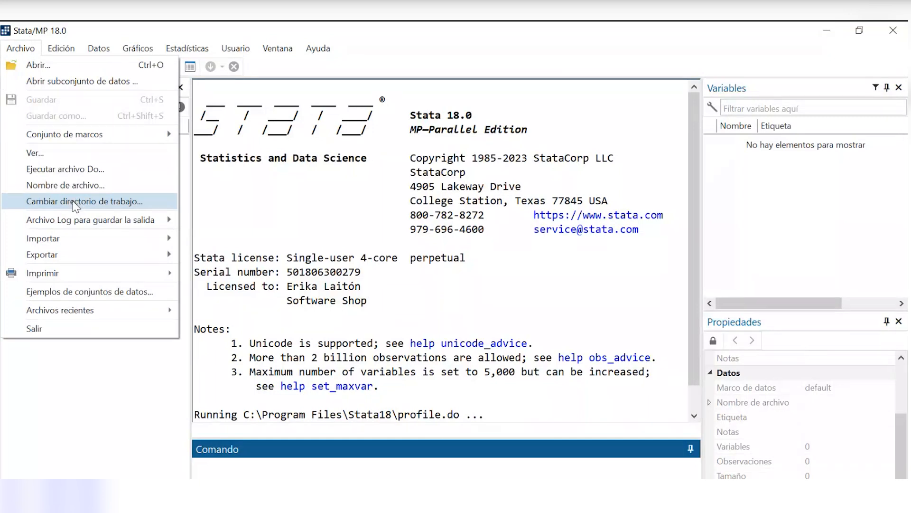
{"action": "left_click", "coordinate": [75, 203]}
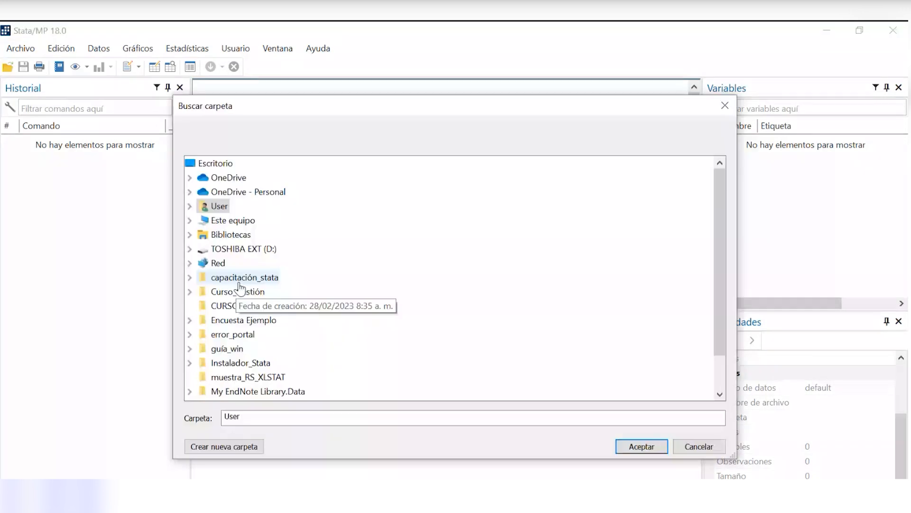
{"action": "double_click", "coordinate": [242, 278]}
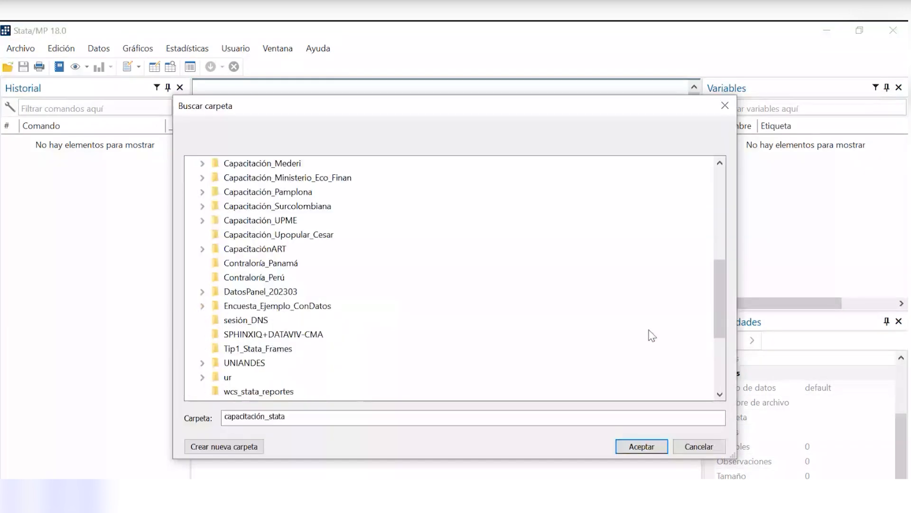
{"action": "scroll", "coordinate": [652, 335], "scroll_direction": "up", "scroll_amount": 5}
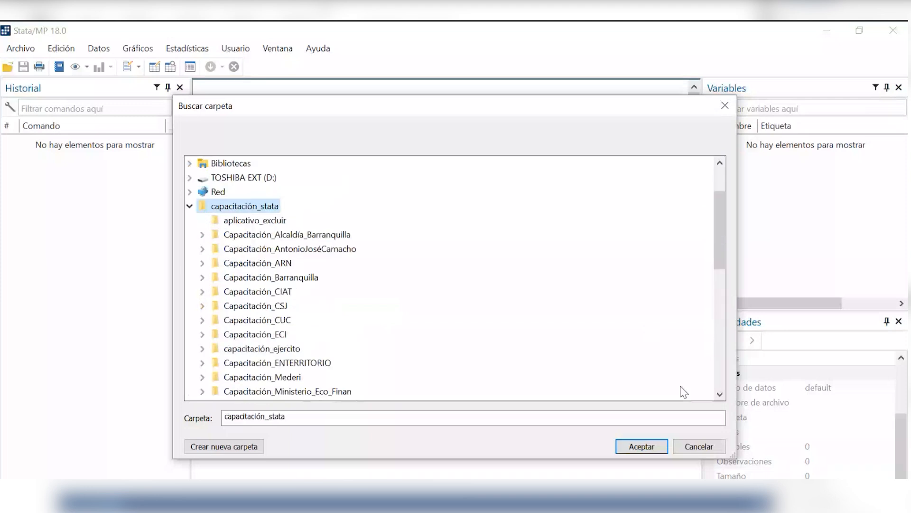
{"action": "scroll", "coordinate": [683, 392], "scroll_direction": "down", "scroll_amount": 7}
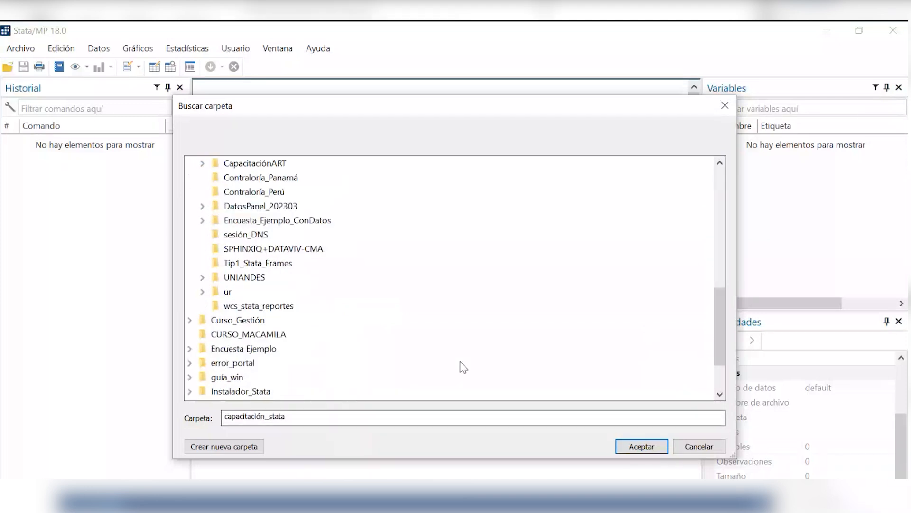
{"action": "left_click", "coordinate": [640, 448]}
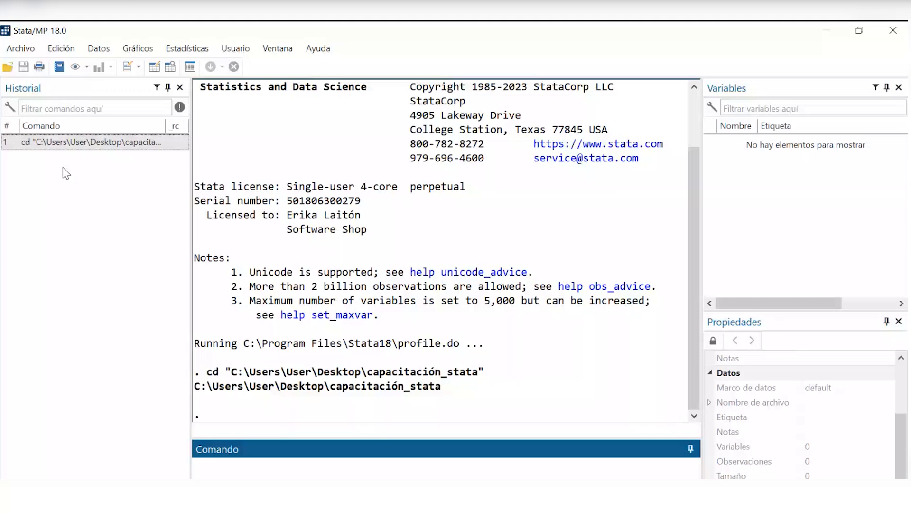
- Begin a new log file for the output and choose the capacitación_stata folder as its location
{"action": "left_click", "coordinate": [19, 52]}
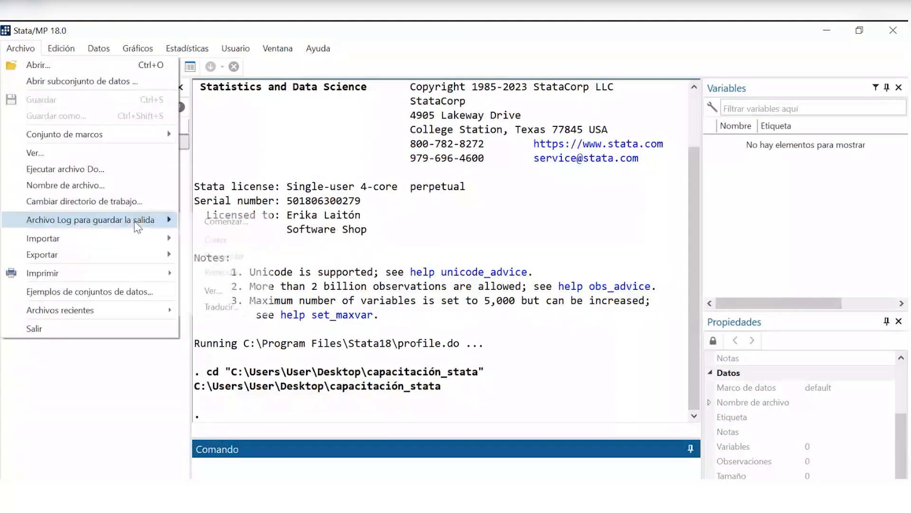
{"action": "mouse_move", "coordinate": [147, 225]}
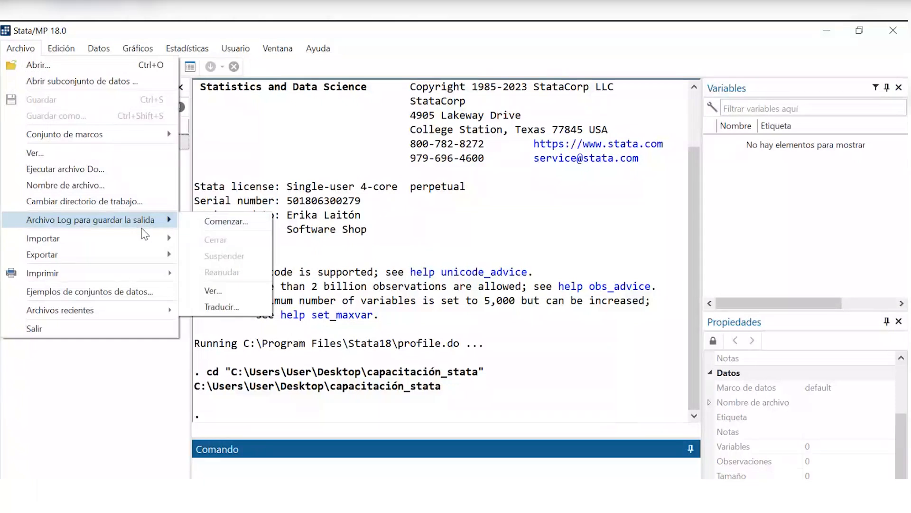
{"action": "left_click", "coordinate": [231, 225]}
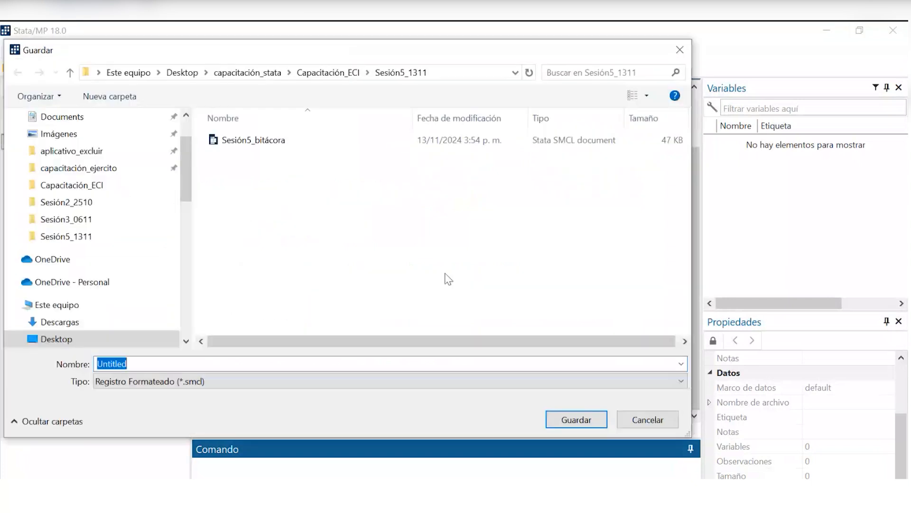
{"action": "left_click", "coordinate": [232, 76]}
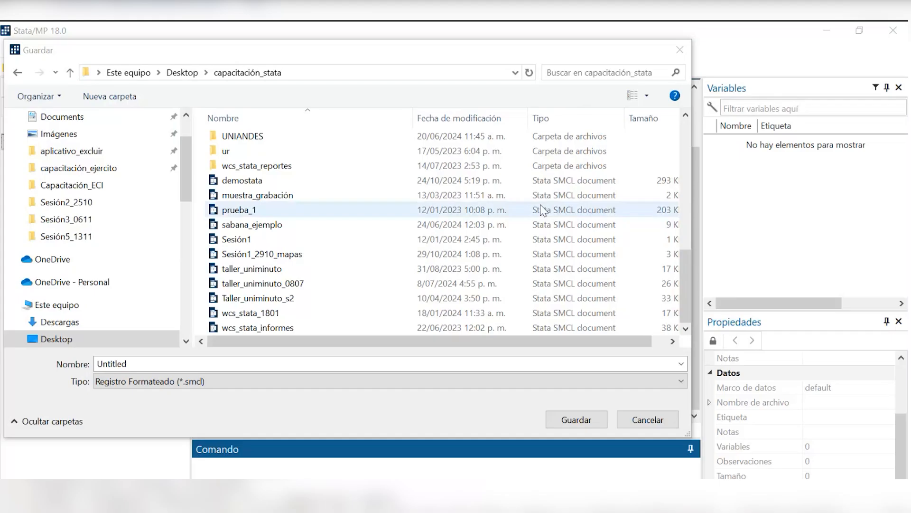
- Save the log as Taller_1411_uniminuto in the formatted .smcl type and highlight its opening date in the results
{"action": "left_click", "coordinate": [258, 367]}
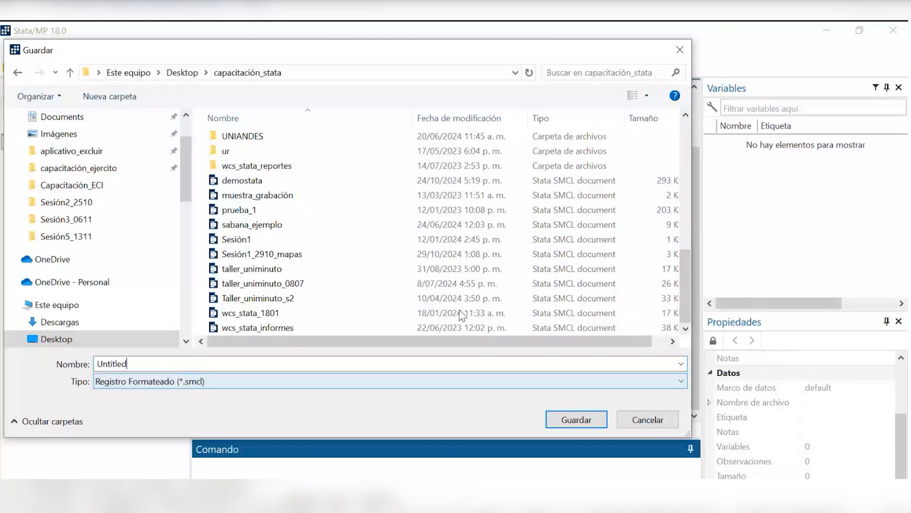
{"action": "key", "text": "ctrl+a"}
{"action": "type", "text": "Taller_"}
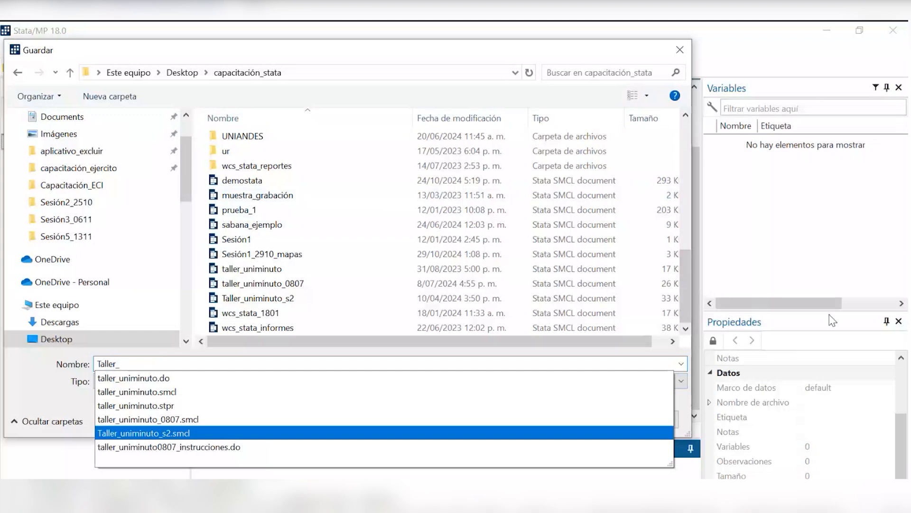
{"action": "type", "text": "1411"}
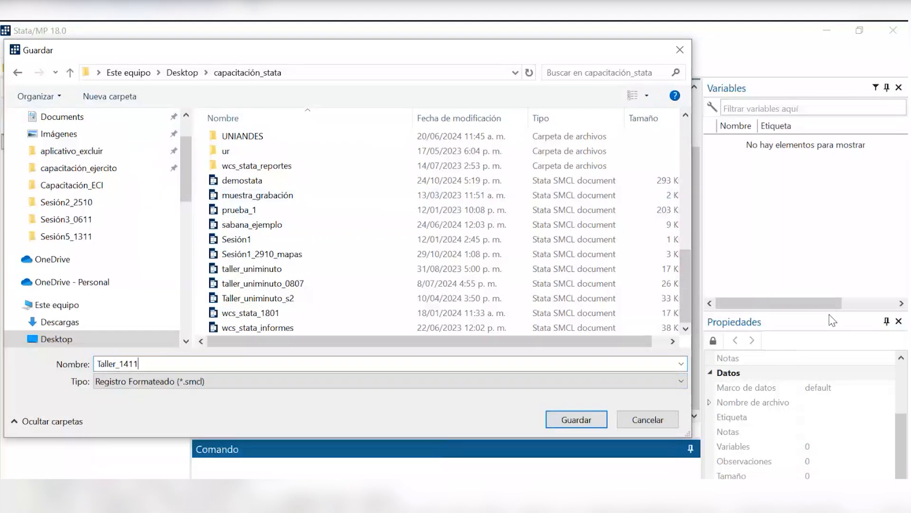
{"action": "type", "text": "_uniminuto"}
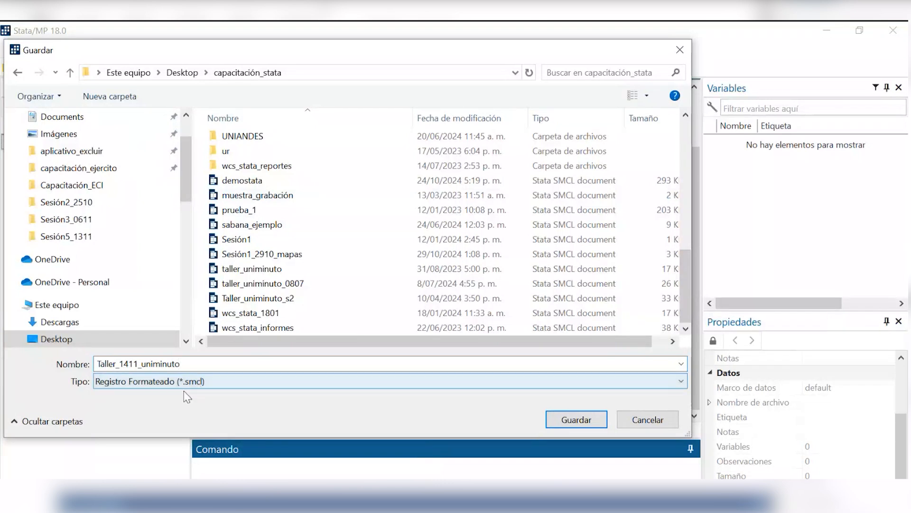
{"action": "left_click", "coordinate": [225, 385]}
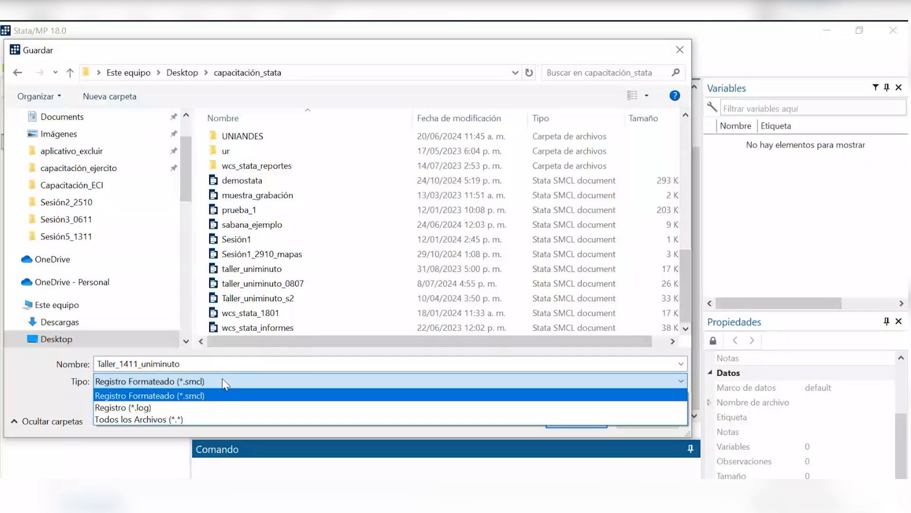
{"action": "left_click", "coordinate": [222, 378]}
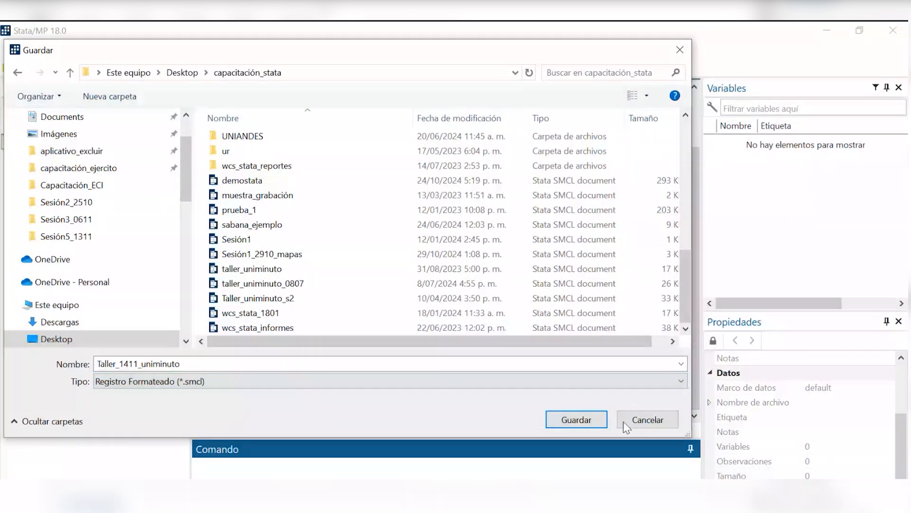
{"action": "left_click", "coordinate": [576, 419]}
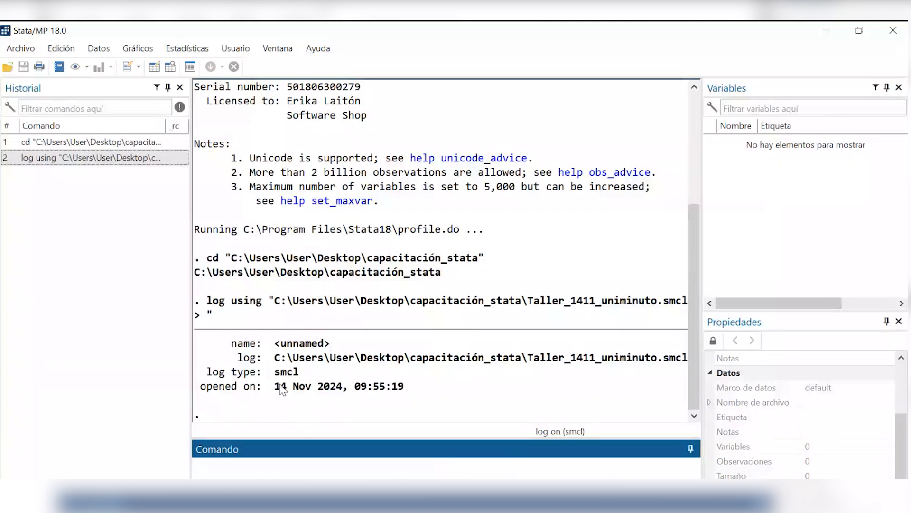
{"action": "left_click_drag", "start_coordinate": [280, 386], "coordinate": [400, 387]}
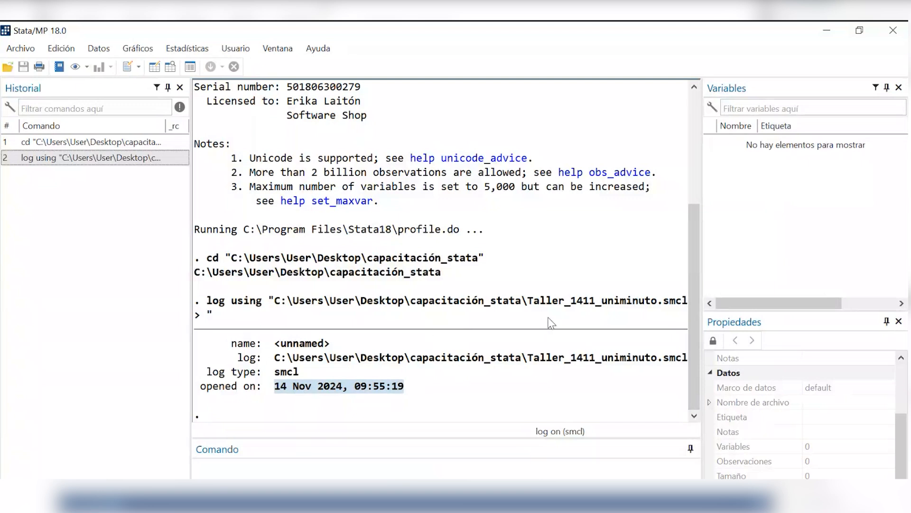
- Start an Excel import and load the workbook Base_INTRO_b1 (1).xlsx from the Downloads folder
{"action": "left_click", "coordinate": [13, 50]}
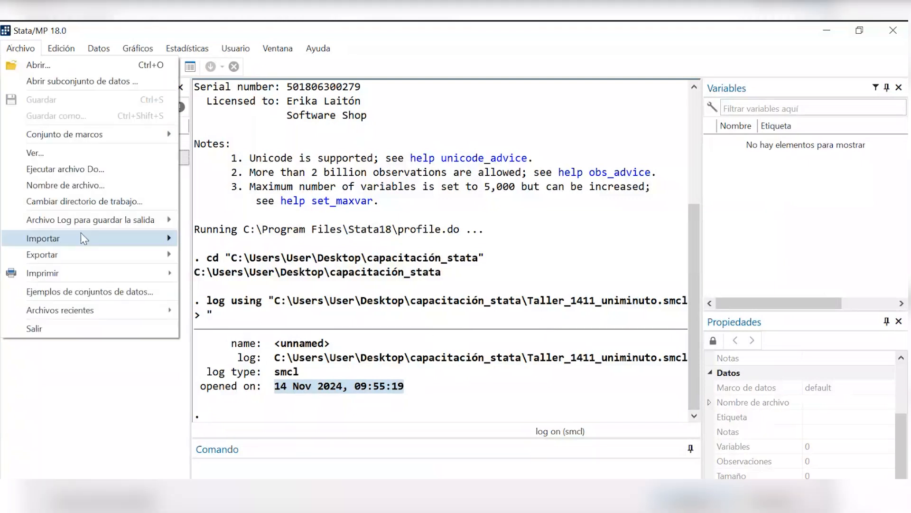
{"action": "mouse_move", "coordinate": [85, 240]}
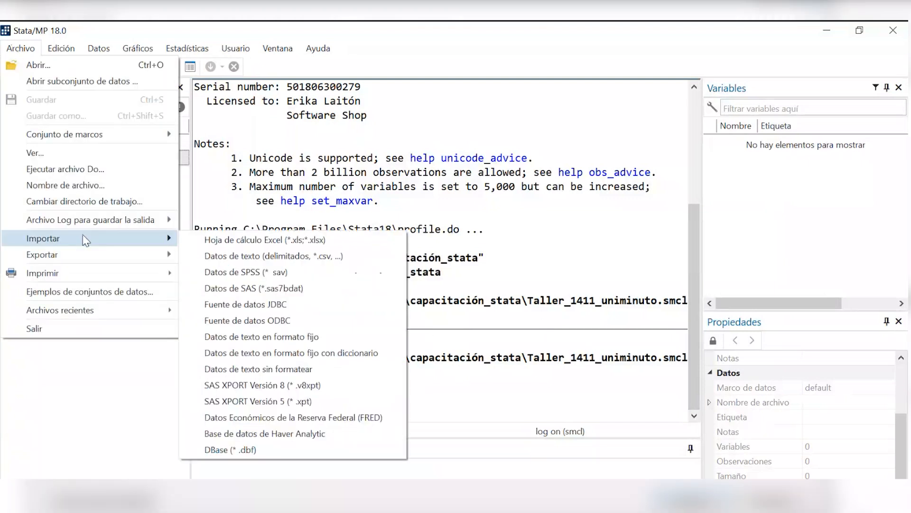
{"action": "left_click", "coordinate": [227, 241]}
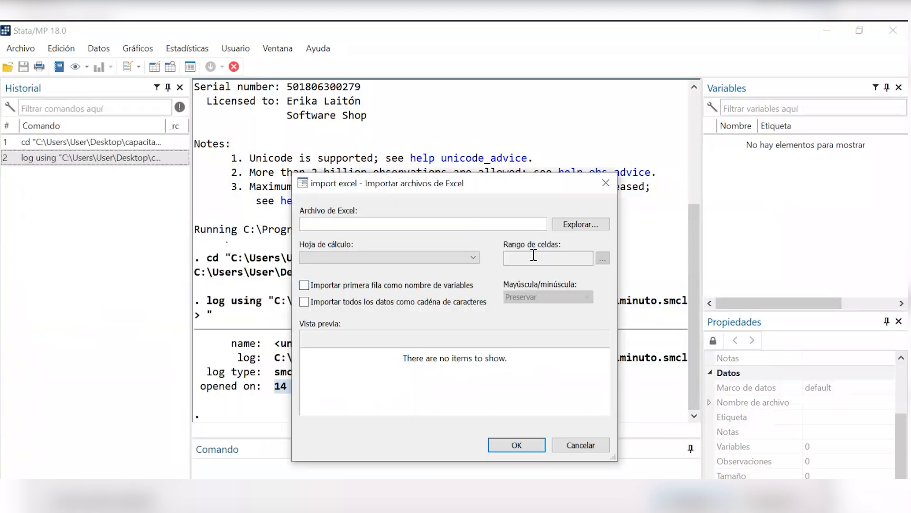
{"action": "left_click", "coordinate": [600, 227]}
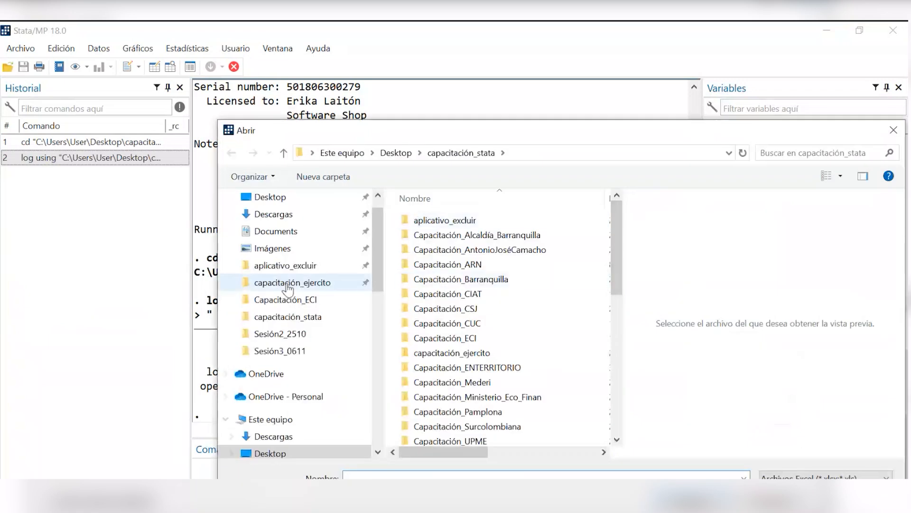
{"action": "scroll", "coordinate": [285, 433], "scroll_direction": "down", "scroll_amount": 1}
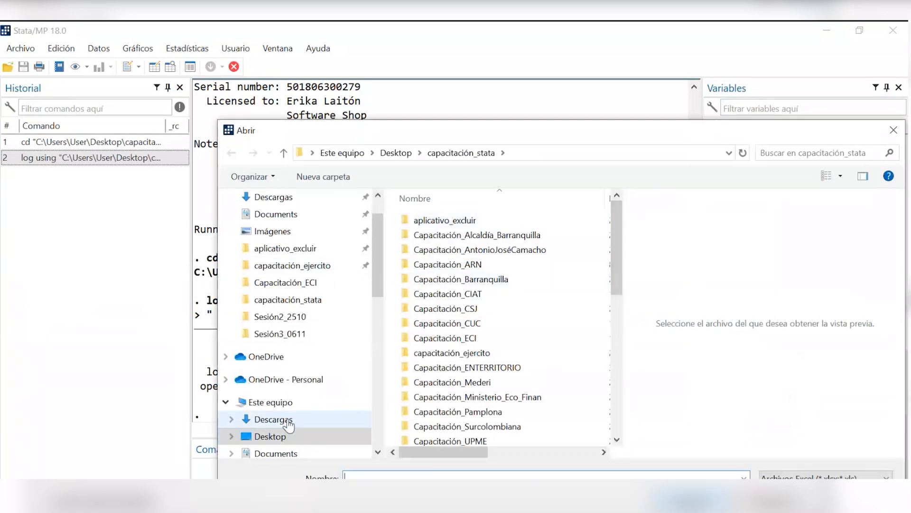
{"action": "left_click", "coordinate": [273, 420]}
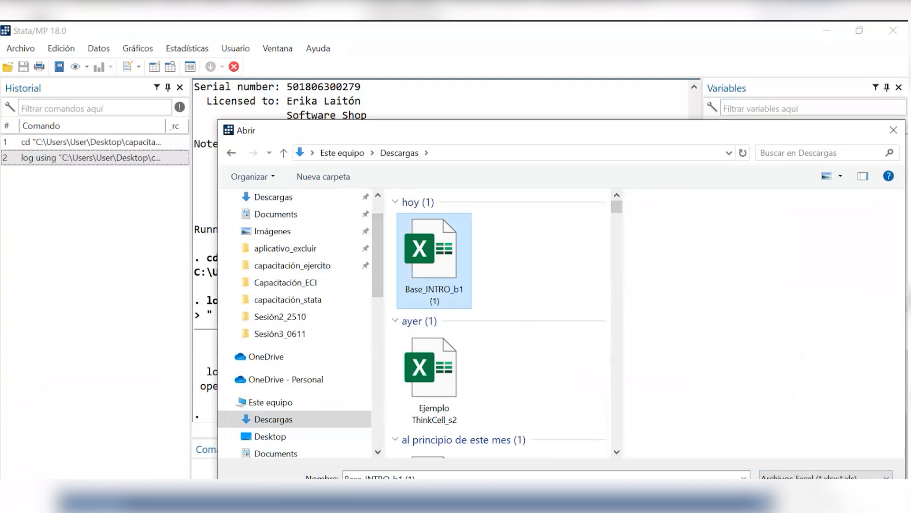
{"action": "left_click", "coordinate": [792, 501]}
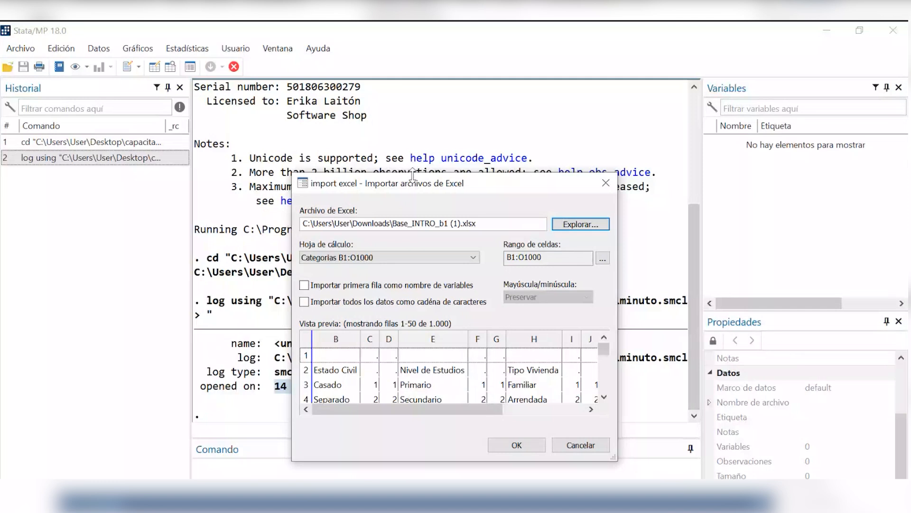
{"action": "left_click_drag", "start_coordinate": [412, 177], "coordinate": [387, 83]}
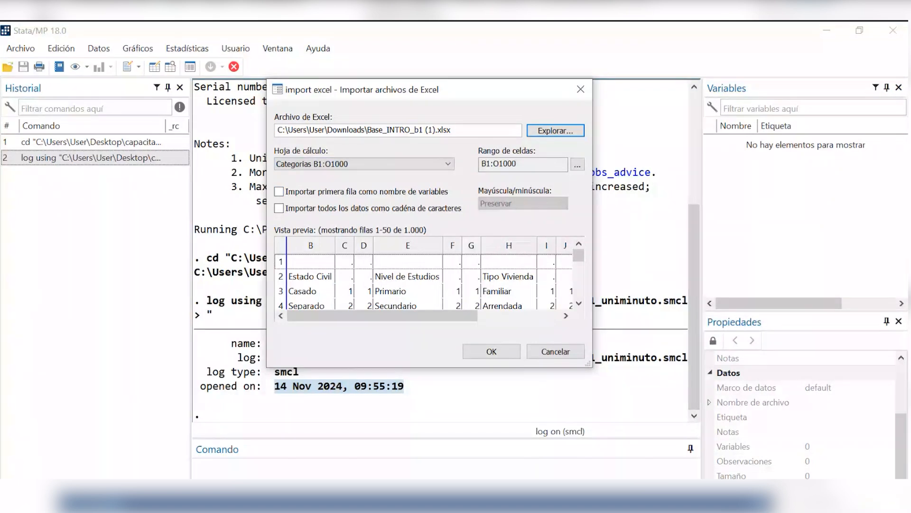
- Switch to Chrome to view the Base_INTRO_b1 spreadsheet's data, close it and return to the Excel import in Stata
{"action": "left_click", "coordinate": [433, 509]}
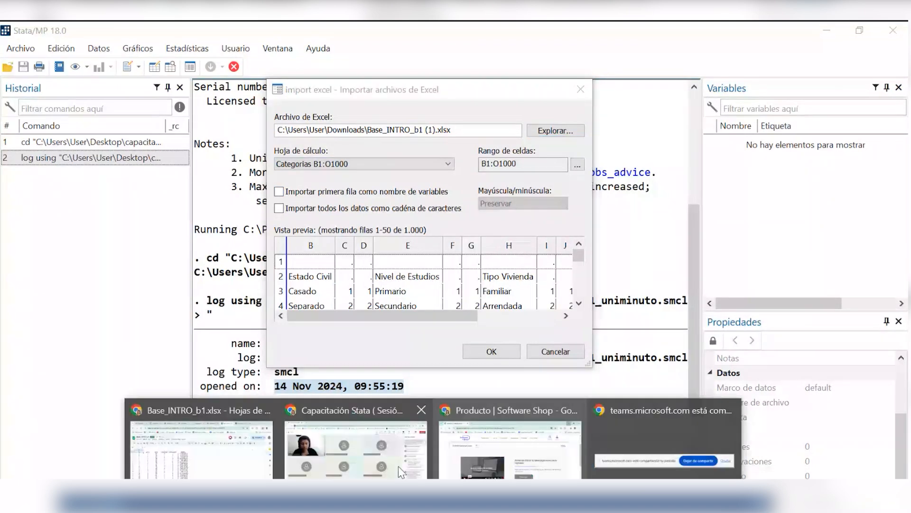
{"action": "left_click", "coordinate": [193, 443]}
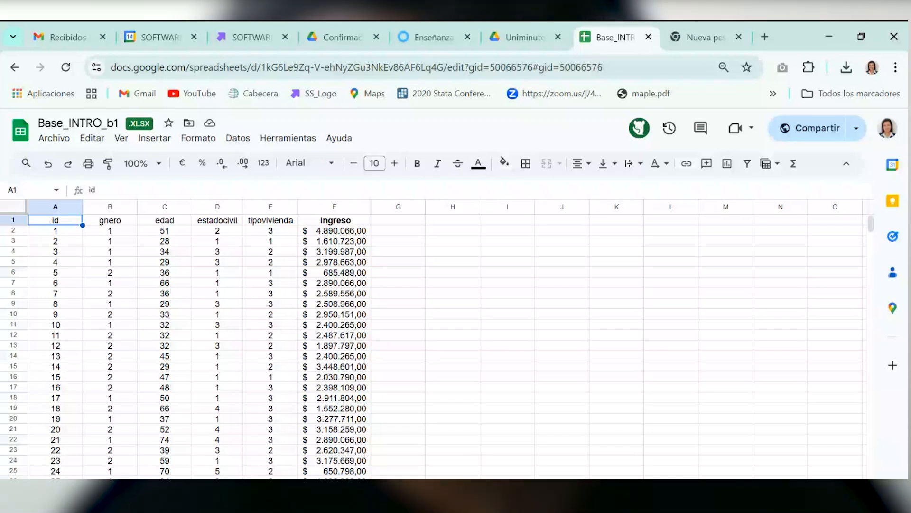
{"action": "key", "text": "ctrl+w"}
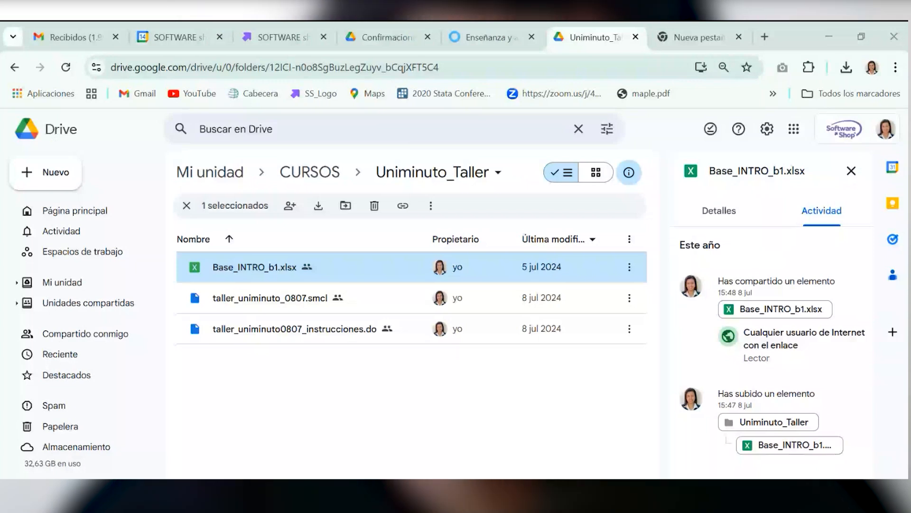
{"action": "mouse_move", "coordinate": [540, 509]}
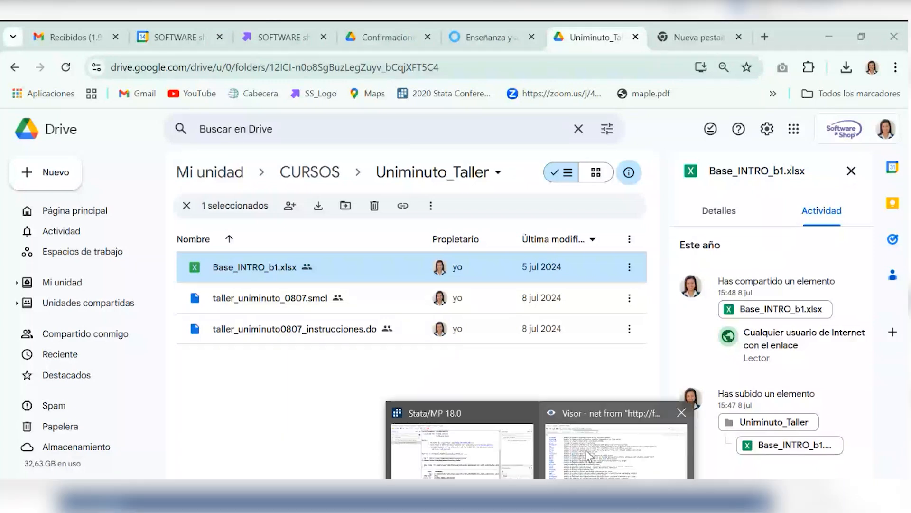
{"action": "left_click", "coordinate": [451, 473]}
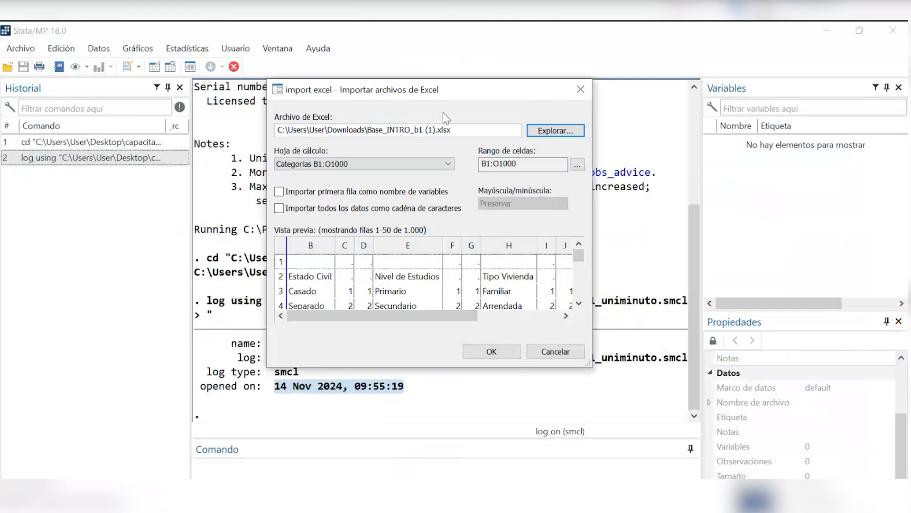
- Select the worksheet datos A1:F4179 for the import and use its first row as variable names
{"action": "left_click", "coordinate": [445, 167]}
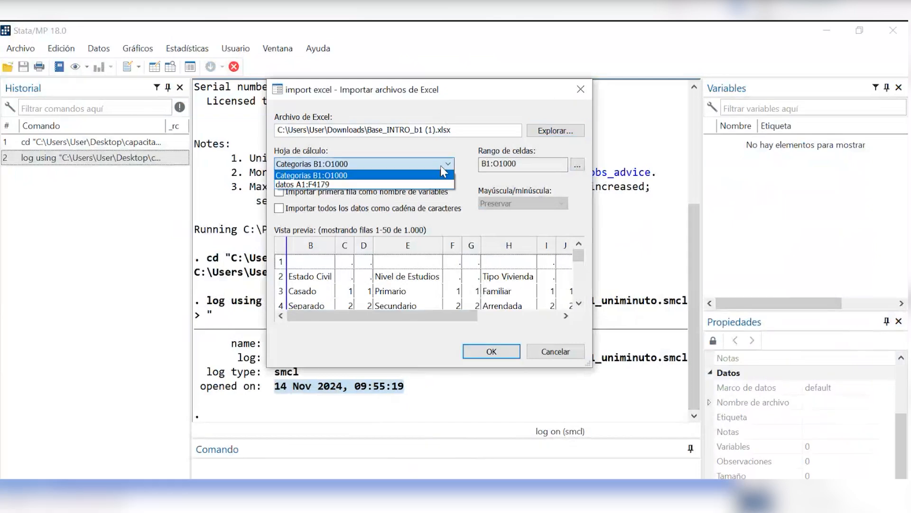
{"action": "left_click", "coordinate": [310, 191]}
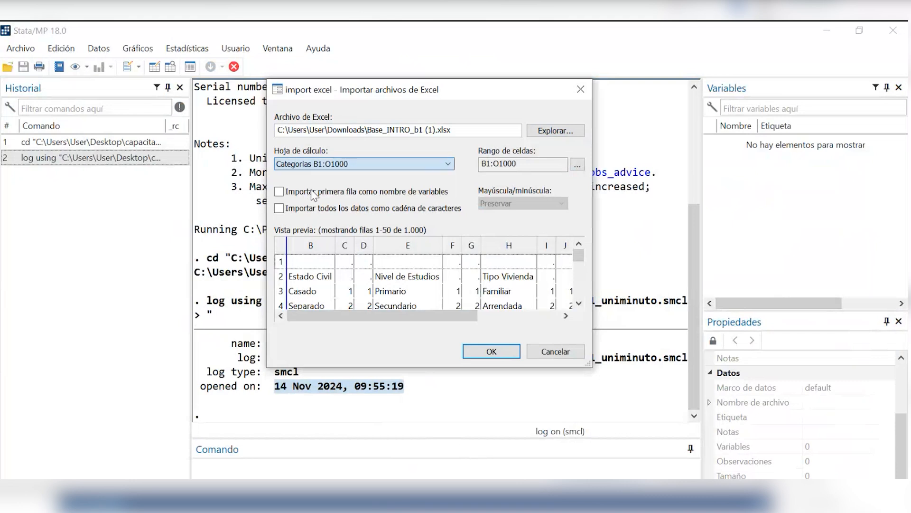
{"action": "left_click", "coordinate": [323, 169]}
{"action": "left_click", "coordinate": [319, 180]}
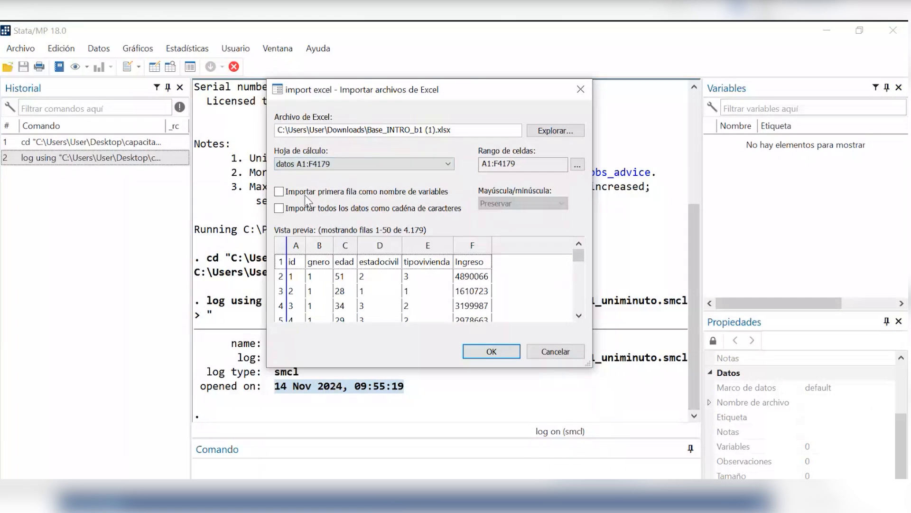
{"action": "left_click", "coordinate": [280, 191]}
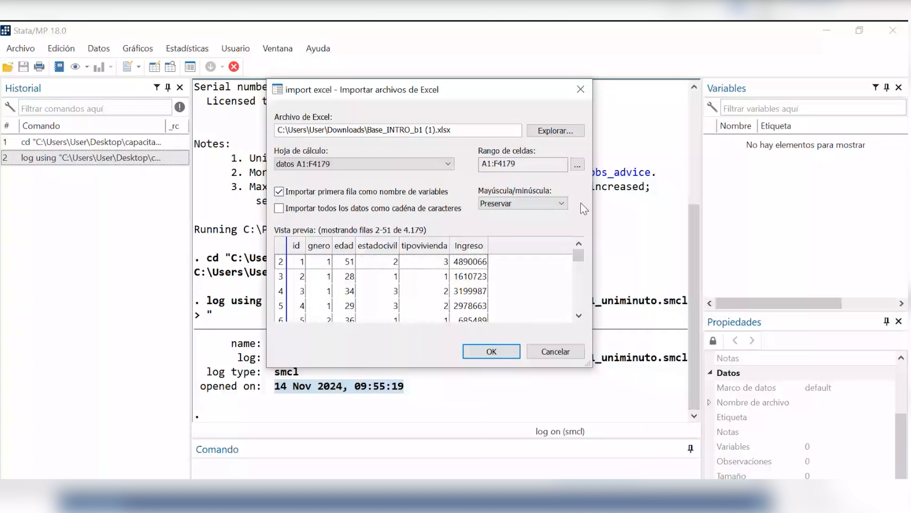
- Compare the import preview with and without first-row variable names, and view the cell range settings without changing them
{"action": "left_click", "coordinate": [280, 192]}
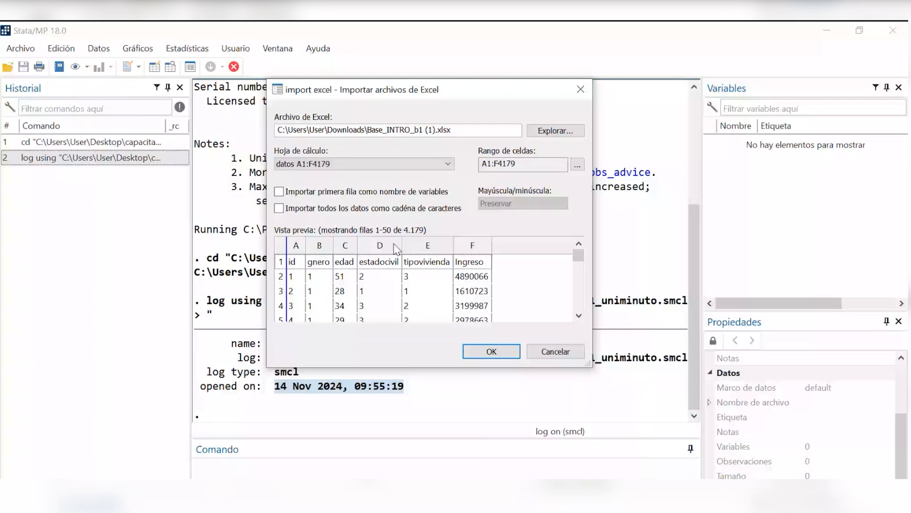
{"action": "left_click", "coordinate": [296, 192]}
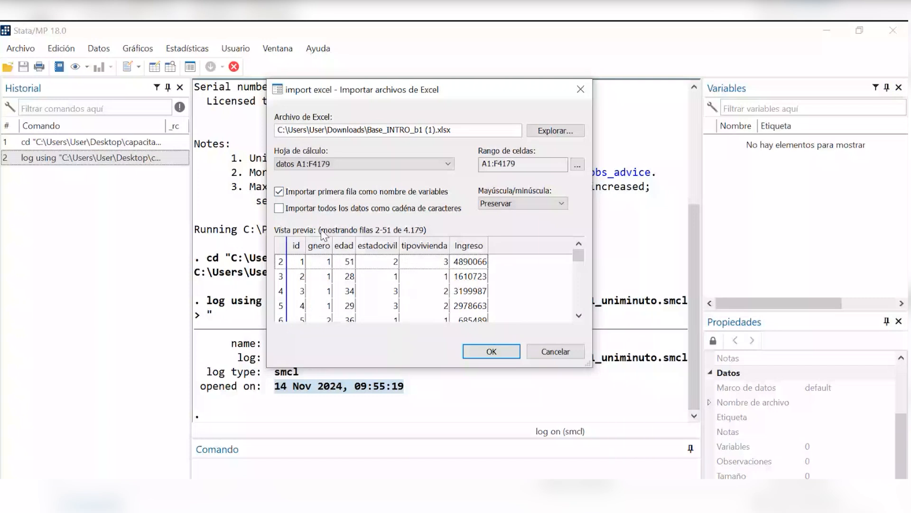
{"action": "left_click", "coordinate": [578, 166]}
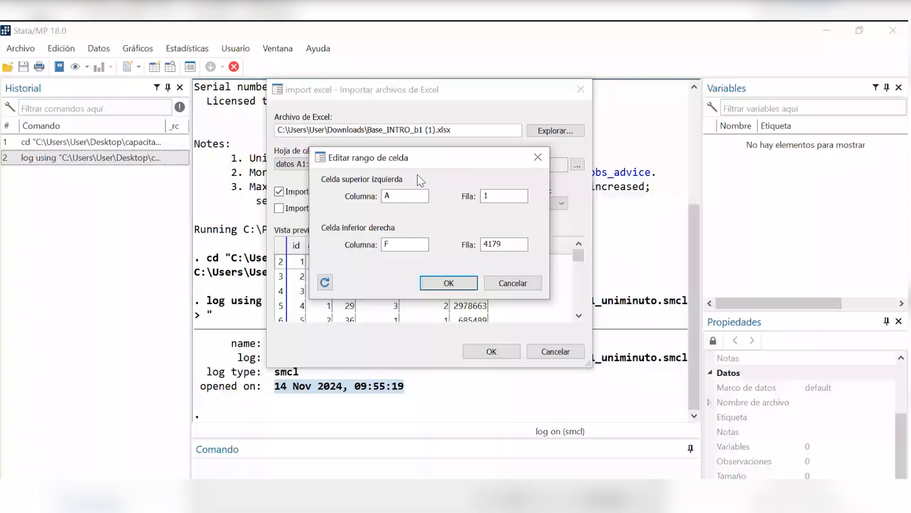
{"action": "left_click", "coordinate": [525, 286]}
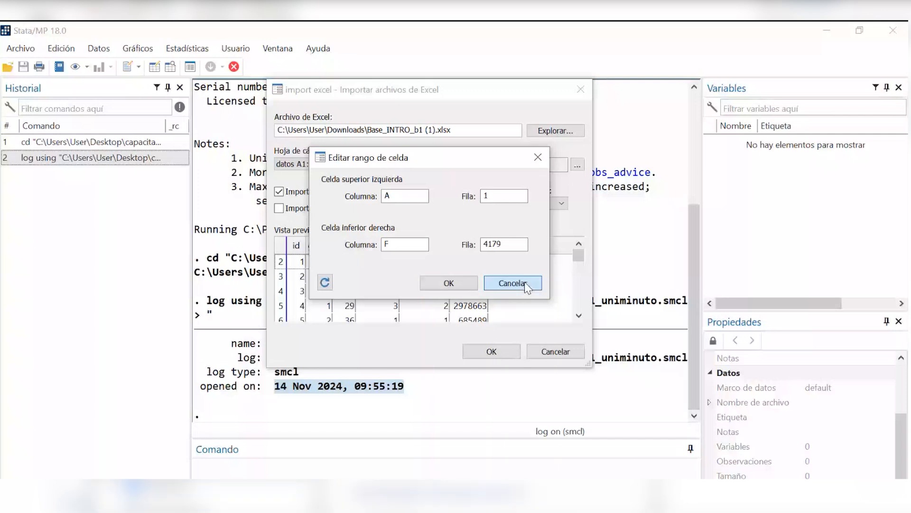
{"action": "left_click", "coordinate": [525, 282]}
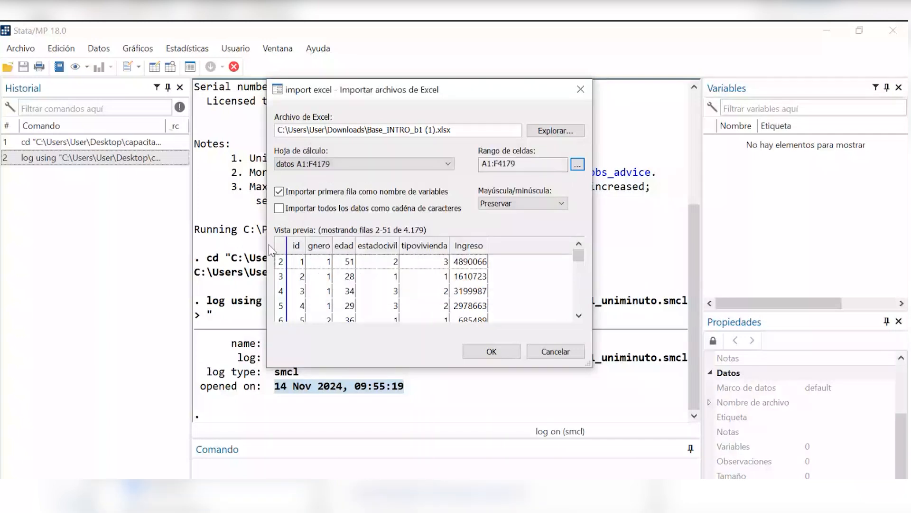
- Import the worksheet with the chosen settings and widen the results area on both sides
{"action": "left_click", "coordinate": [510, 352]}
{"action": "left_click_drag", "start_coordinate": [192, 309], "coordinate": [110, 309]}
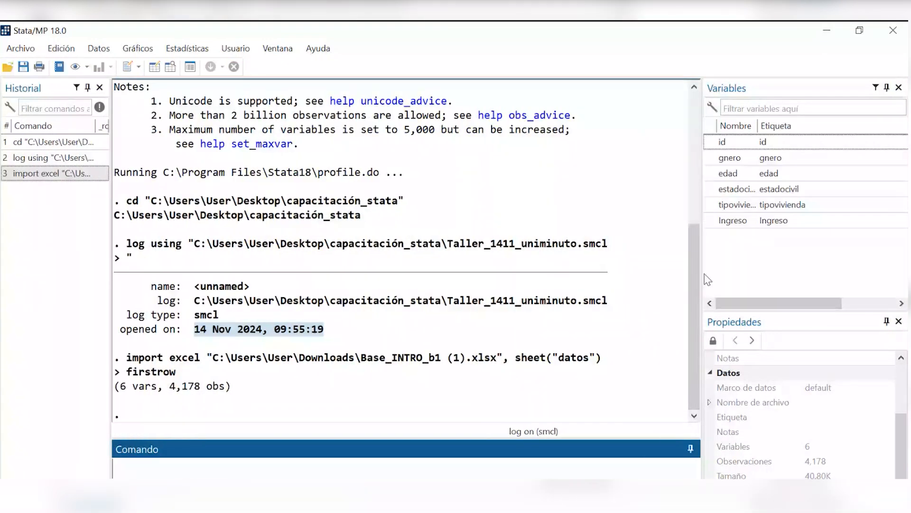
{"action": "left_click_drag", "start_coordinate": [705, 276], "coordinate": [721, 275]}
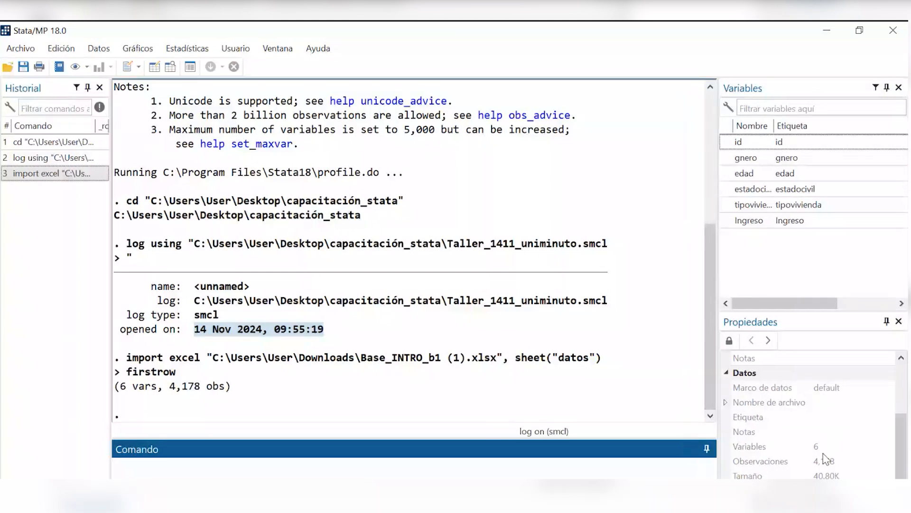
- Check the imported dataset's number of variables and observations in its properties
{"action": "left_click", "coordinate": [823, 452]}
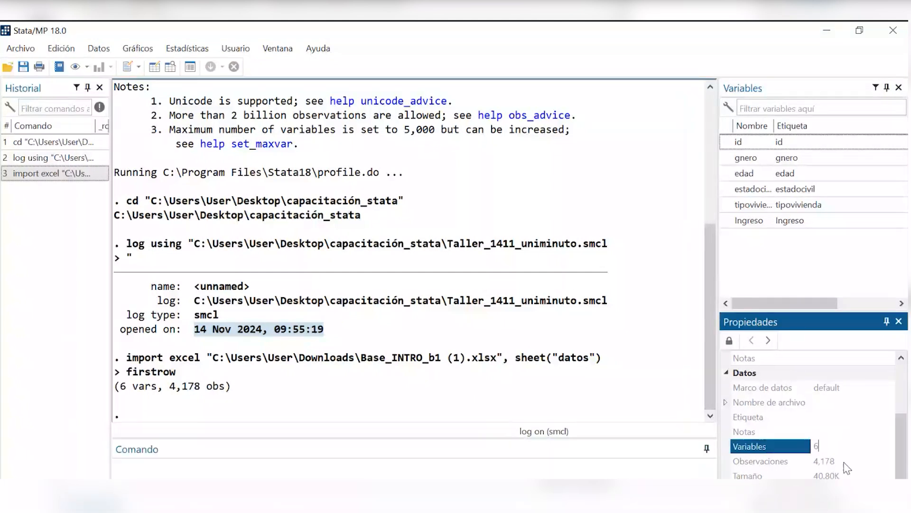
{"action": "key", "text": "Down"}
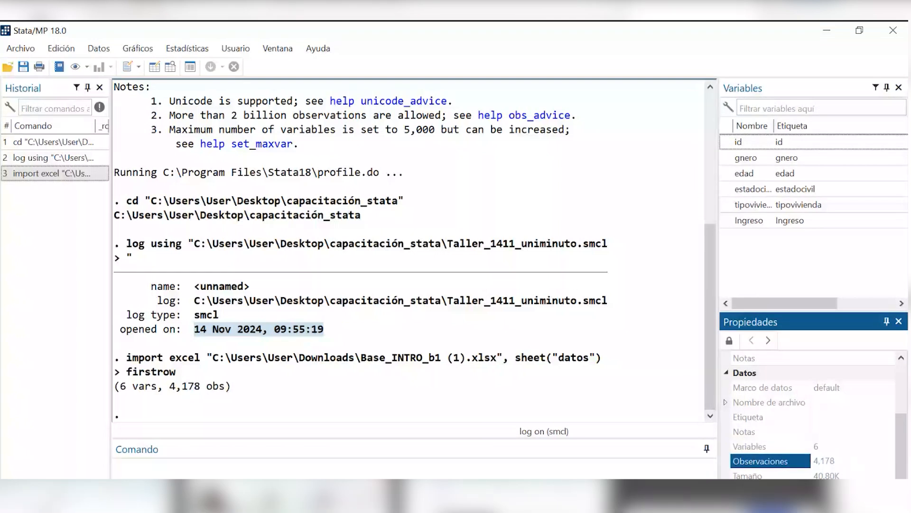
{"action": "key", "text": "alt+Tab"}
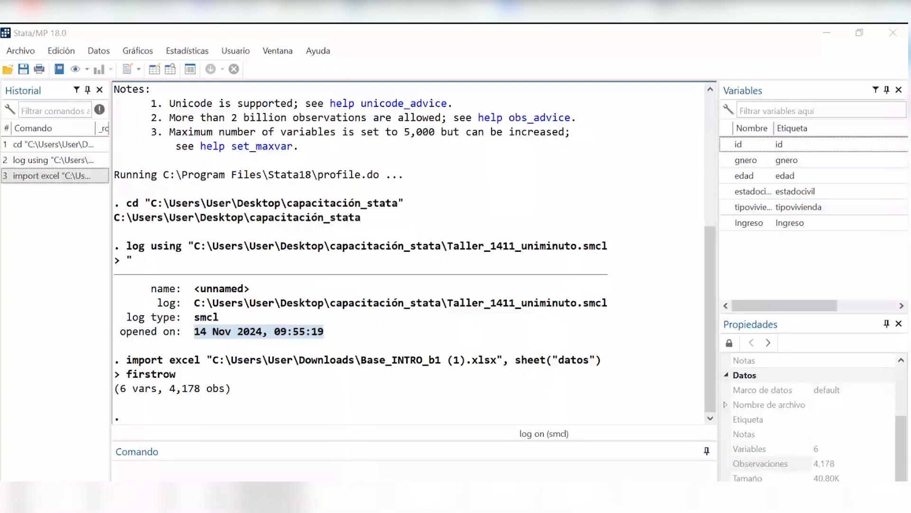
{"action": "left_click", "coordinate": [309, 138]}
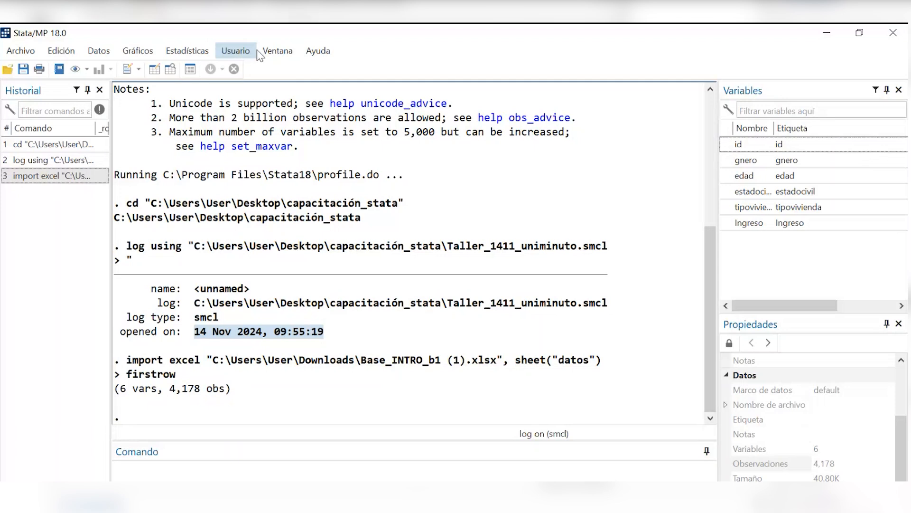
- View the imported data in browse mode, highlighting id through estadocivil, the Ingreso column and the whole table
{"action": "left_click", "coordinate": [170, 70]}
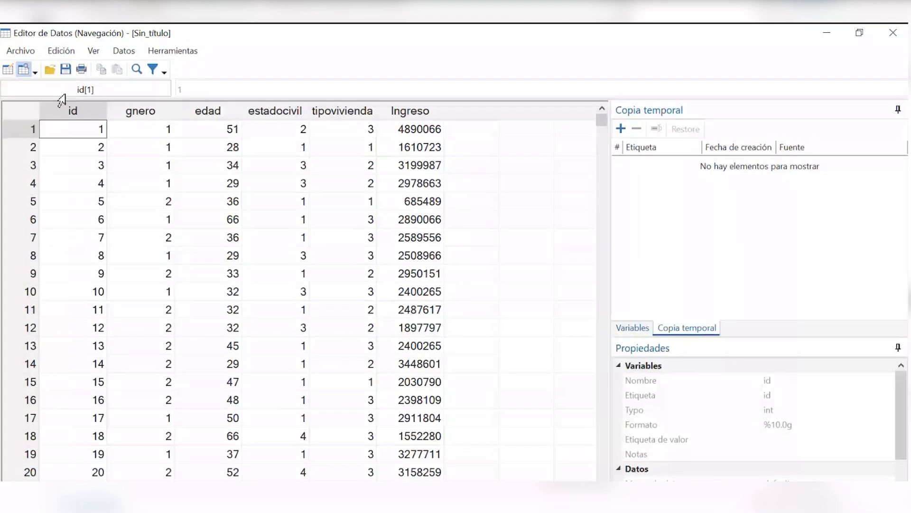
{"action": "left_click_drag", "start_coordinate": [62, 100], "coordinate": [276, 111]}
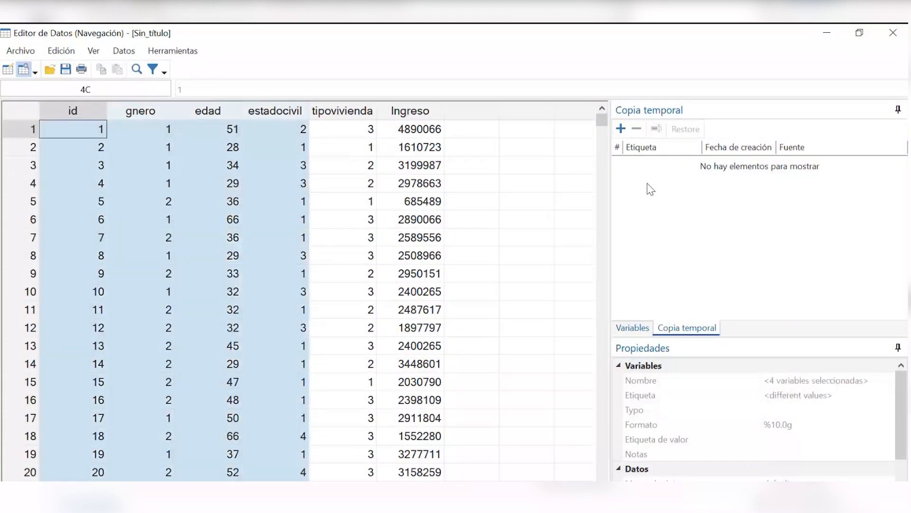
{"action": "left_click", "coordinate": [410, 111]}
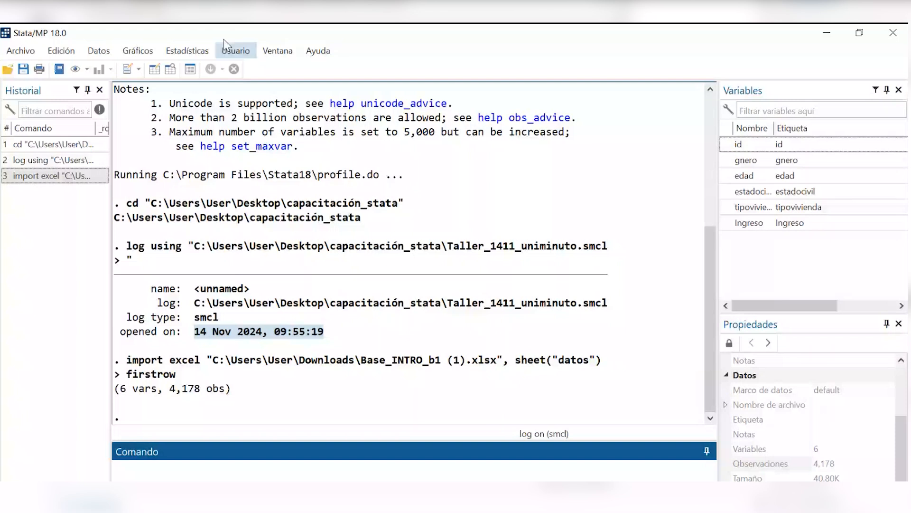
{"action": "left_click", "coordinate": [170, 70]}
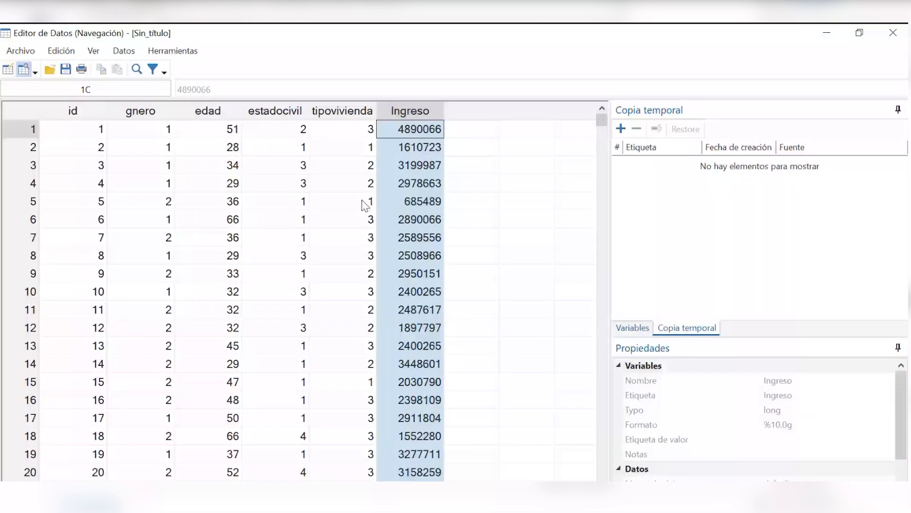
{"action": "left_click", "coordinate": [517, 221]}
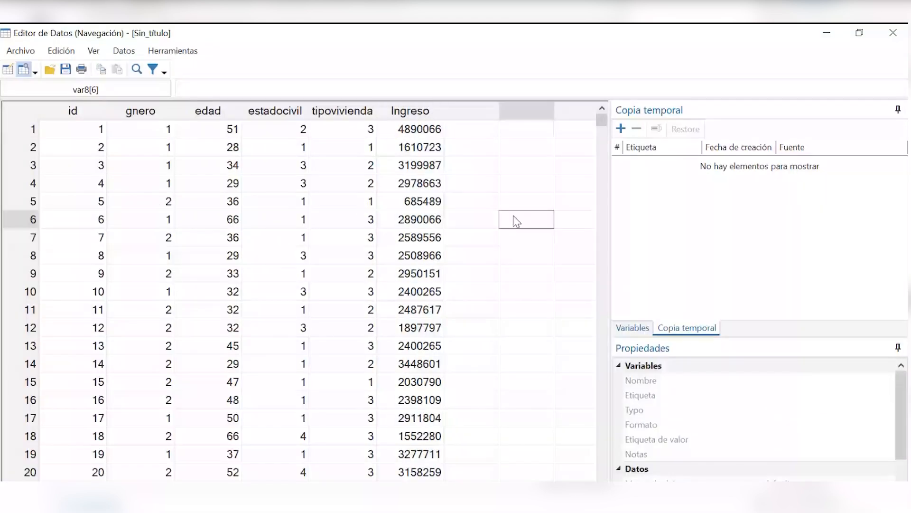
{"action": "key", "text": "ctrl+a"}
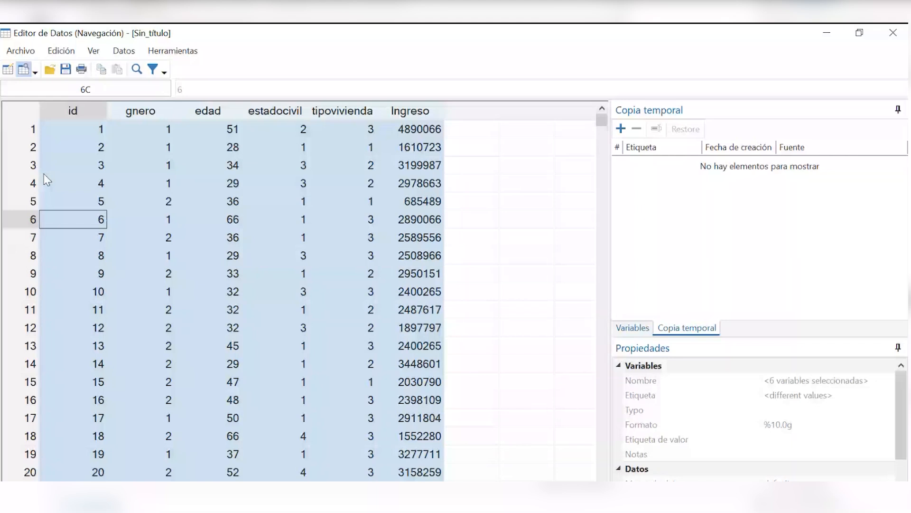
- Examine the variables id, gnero, edad, estadocivil and Ingreso one by one, including the first seven id values
{"action": "left_click", "coordinate": [72, 110]}
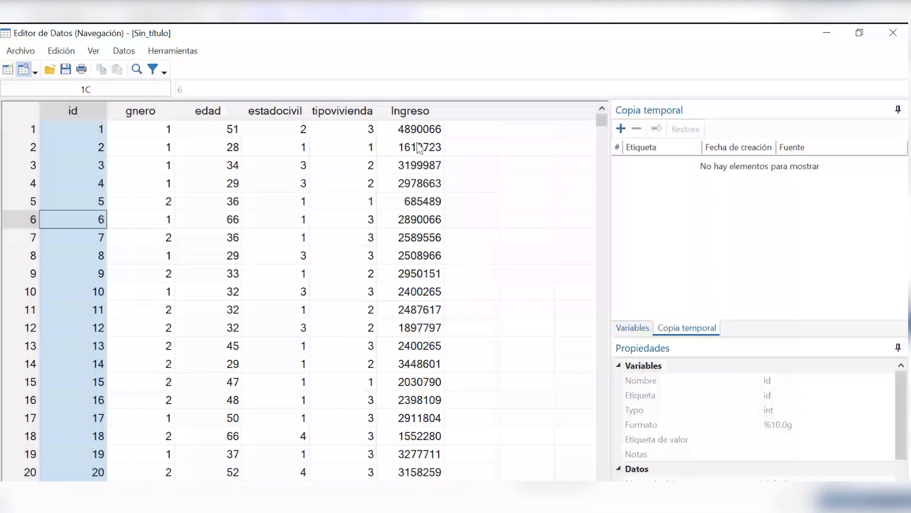
{"action": "left_click", "coordinate": [84, 143]}
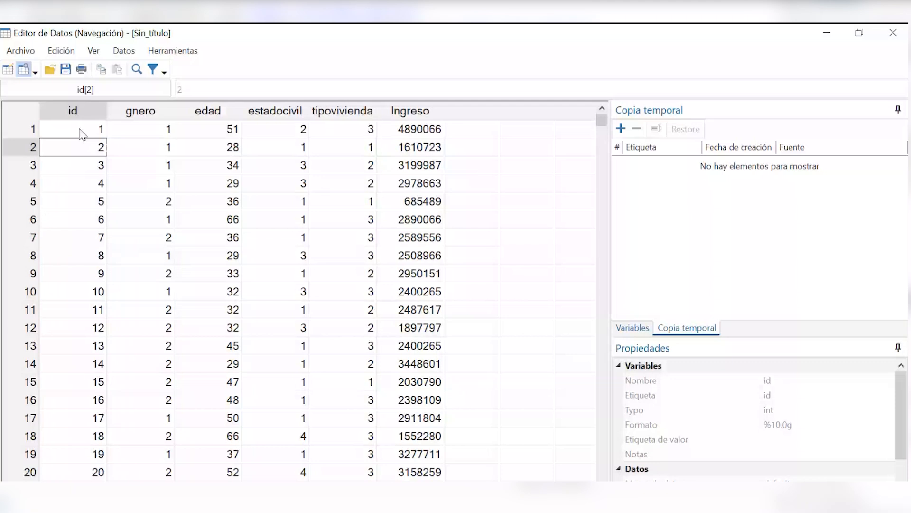
{"action": "left_click_drag", "start_coordinate": [80, 130], "coordinate": [94, 244]}
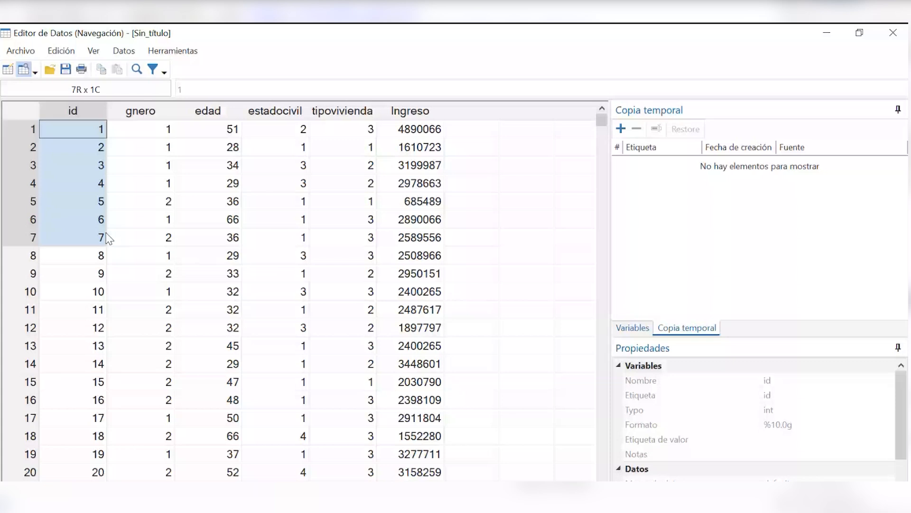
{"action": "left_click", "coordinate": [141, 111]}
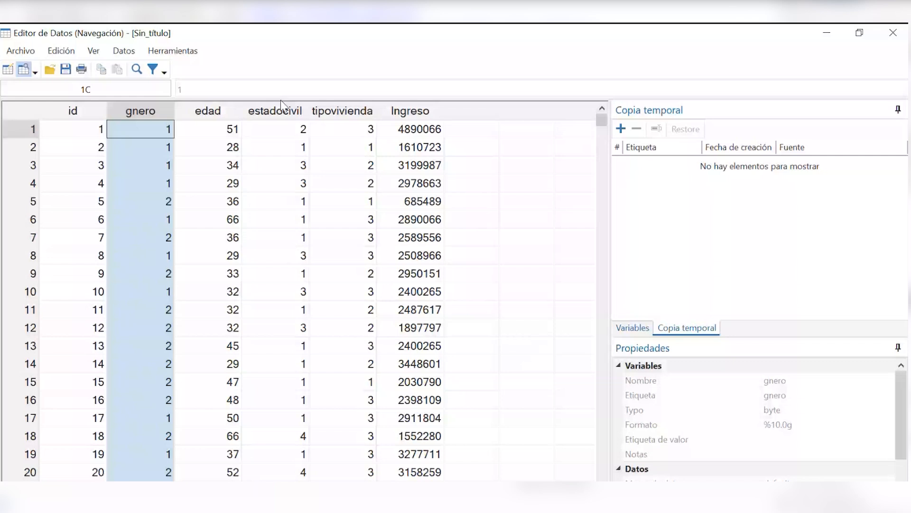
{"action": "left_click", "coordinate": [208, 111]}
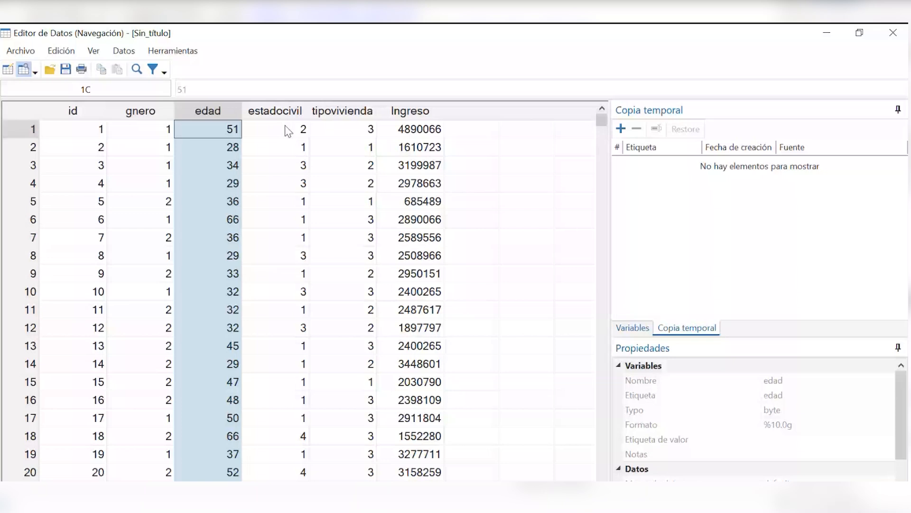
{"action": "left_click", "coordinate": [275, 111]}
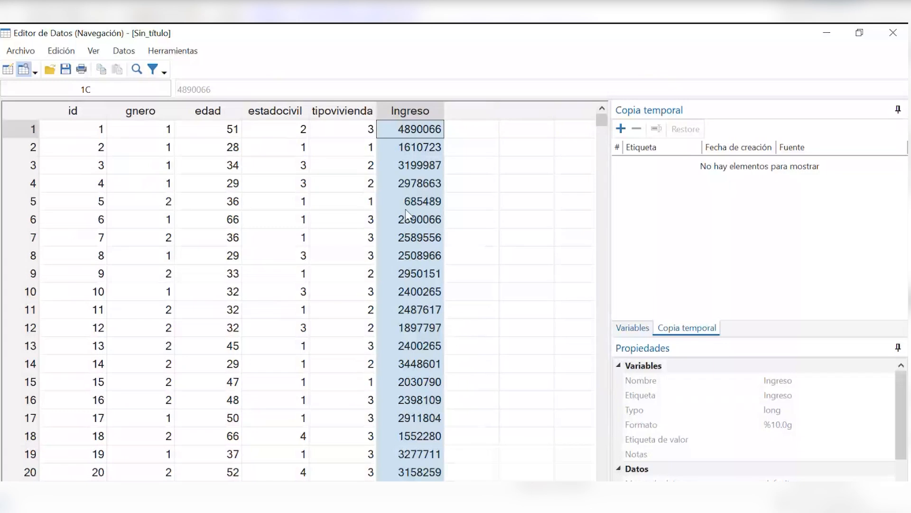
{"action": "left_click", "coordinate": [71, 127]}
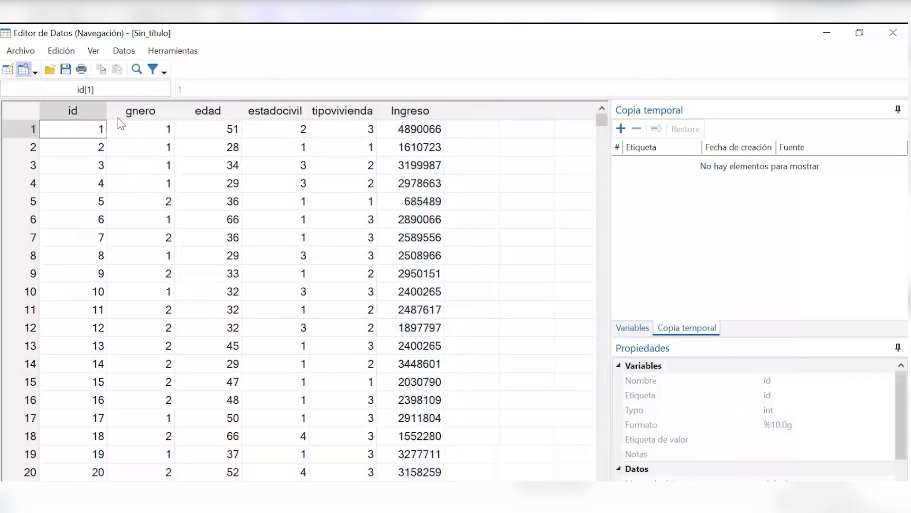
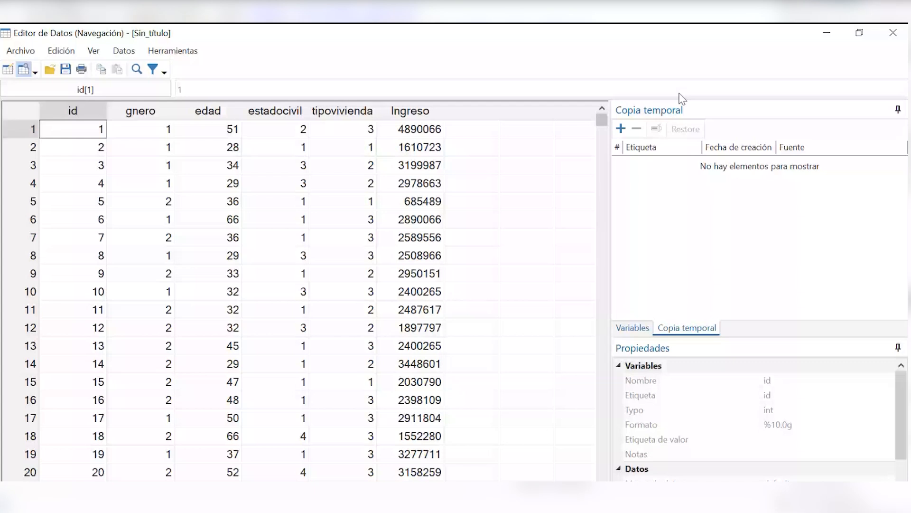
- Save a temporary copy of the dataset labelled Copia temporal 1
{"action": "left_click", "coordinate": [621, 128]}
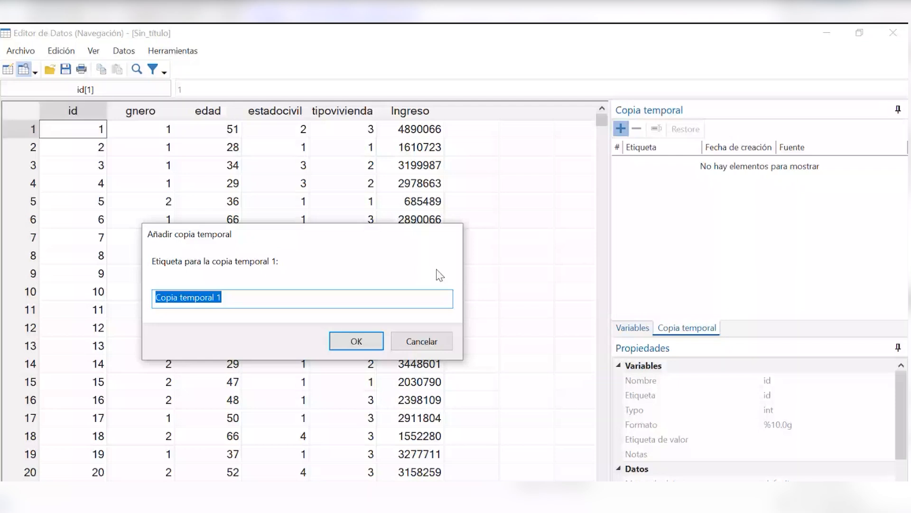
{"action": "left_click", "coordinate": [214, 297]}
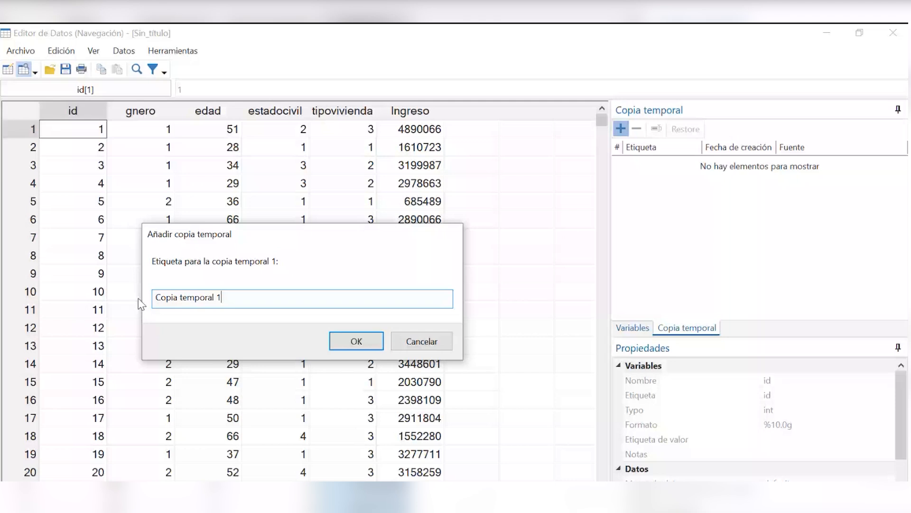
{"action": "key", "text": "Return"}
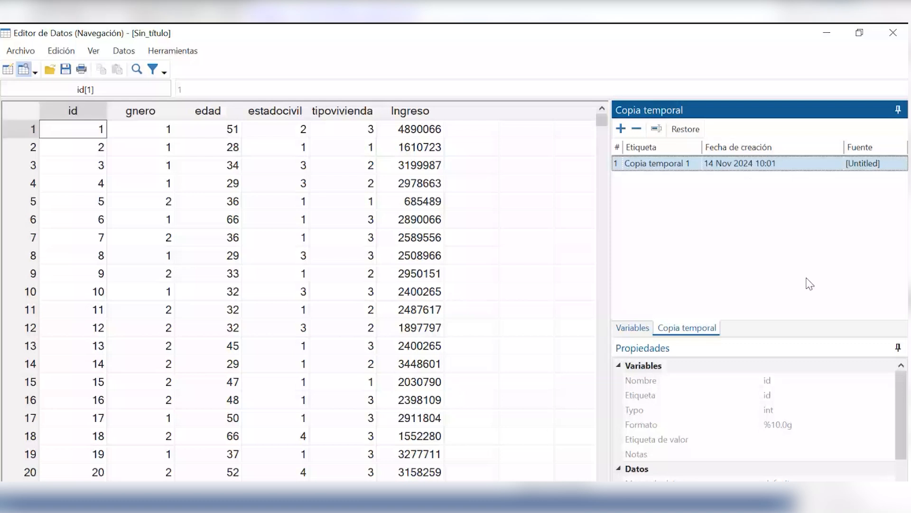
{"action": "left_click", "coordinate": [827, 33]}
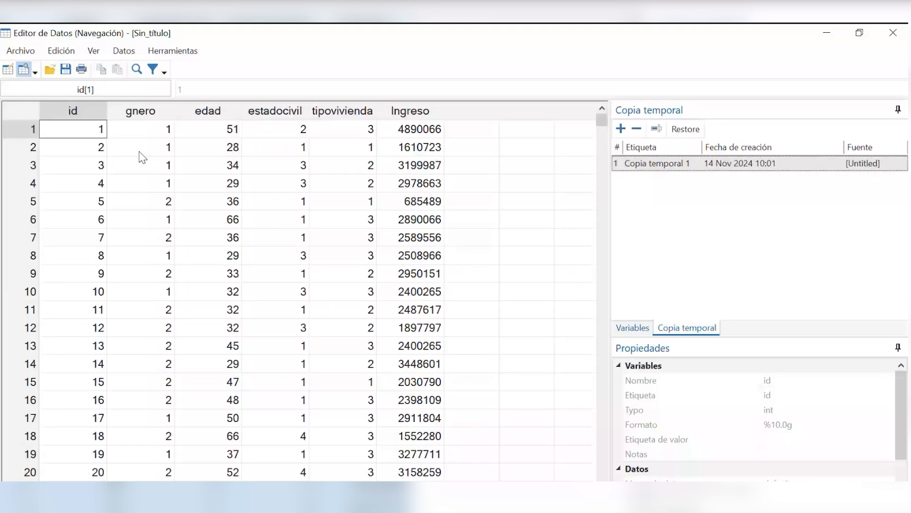
- Review the coded categorical columns gnero, estadocivil and tipovivienda in the data browser and return to the main Stata window
{"action": "left_click", "coordinate": [275, 110]}
{"action": "left_click", "coordinate": [349, 112]}
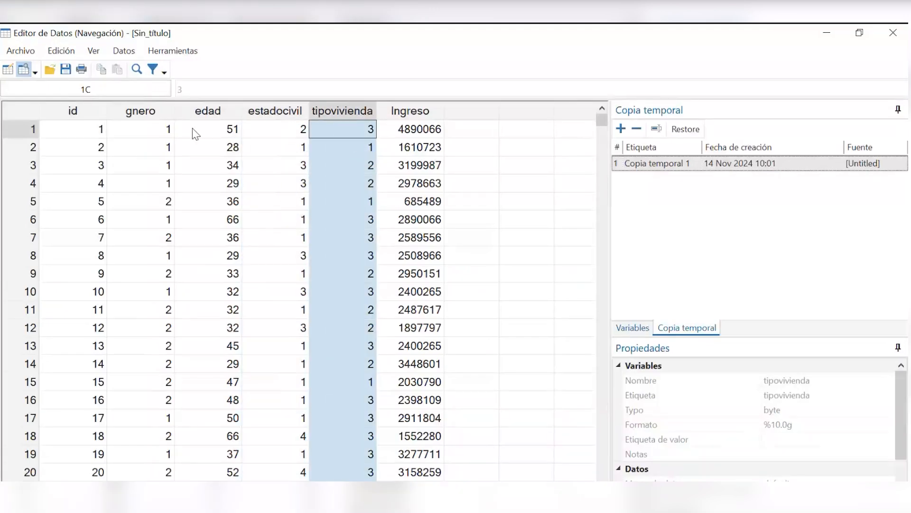
{"action": "left_click", "coordinate": [156, 112]}
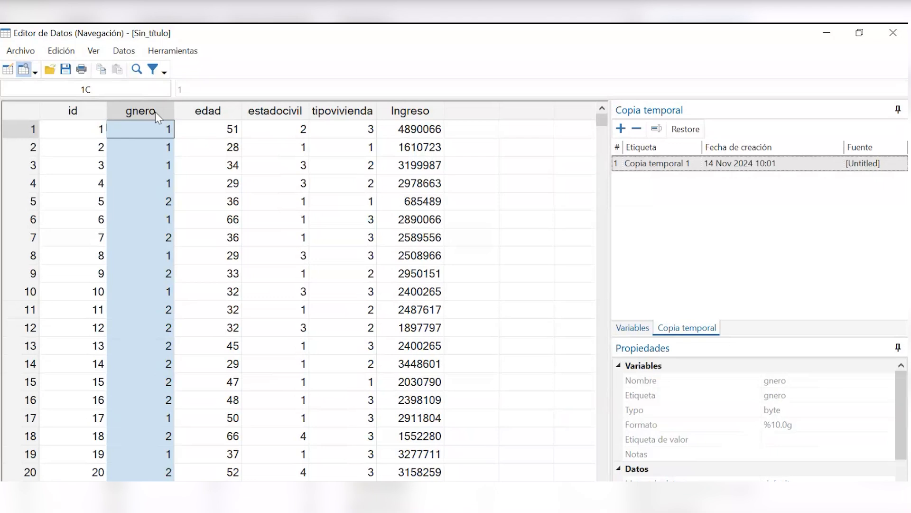
{"action": "left_click", "coordinate": [259, 105]}
{"action": "left_click", "coordinate": [155, 223]}
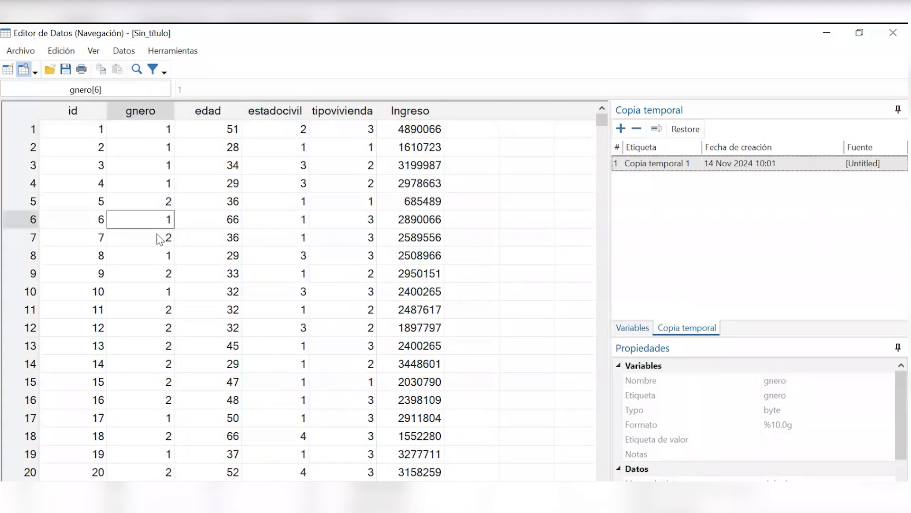
{"action": "left_click", "coordinate": [280, 110]}
{"action": "left_click", "coordinate": [331, 111]}
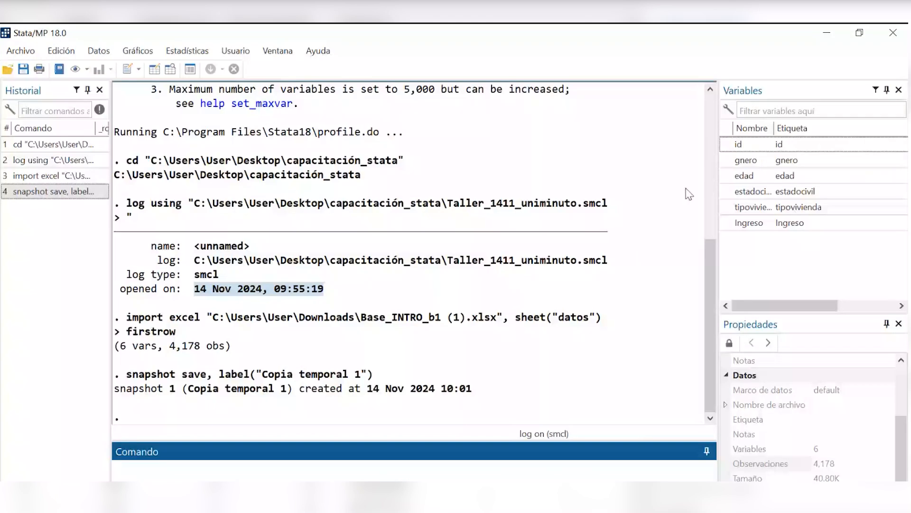
- Unlock the variable properties, rename the variable gnero to Sexo, and lock the properties again
{"action": "left_click", "coordinate": [738, 160]}
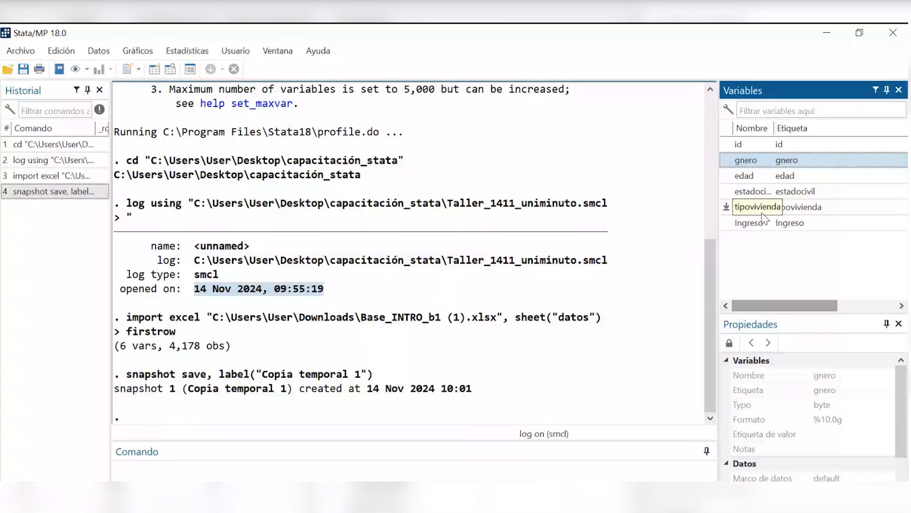
{"action": "left_click_drag", "start_coordinate": [783, 315], "coordinate": [778, 259]}
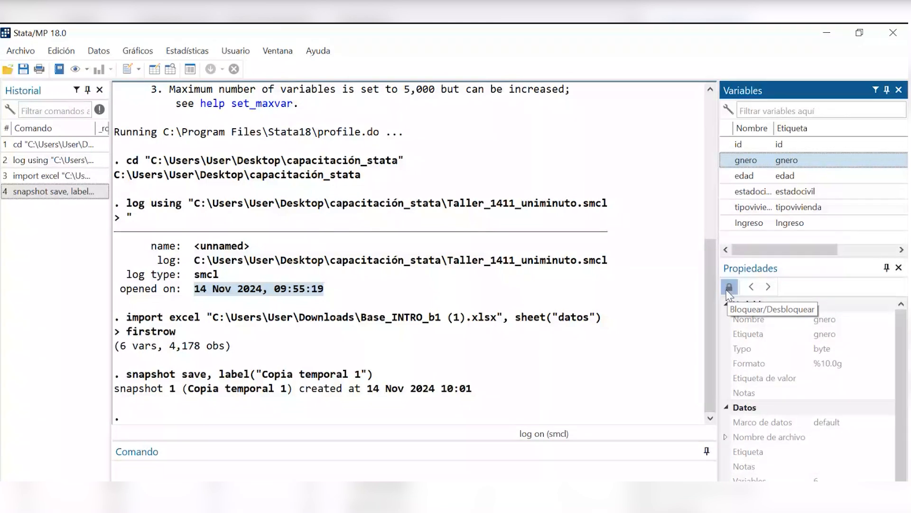
{"action": "left_click", "coordinate": [851, 318]}
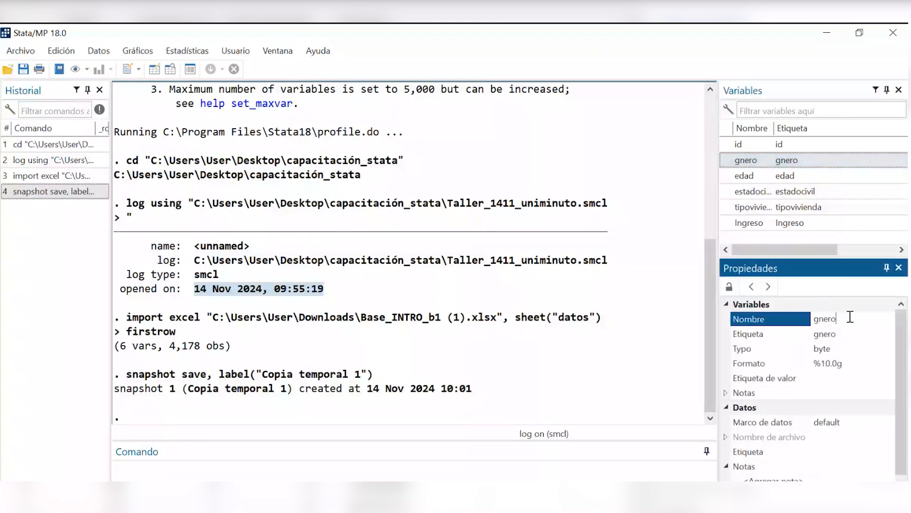
{"action": "double_click", "coordinate": [850, 317]}
{"action": "type", "text": "Sexo"}
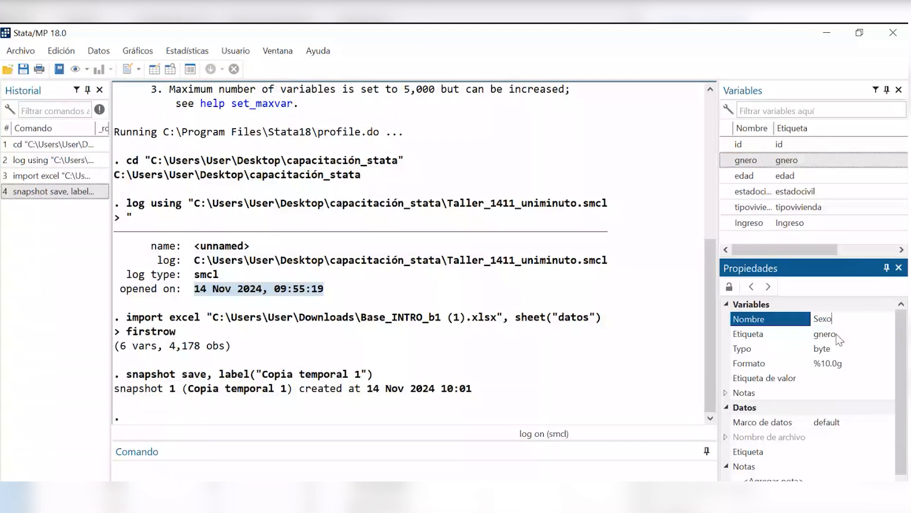
{"action": "key", "text": "Return"}
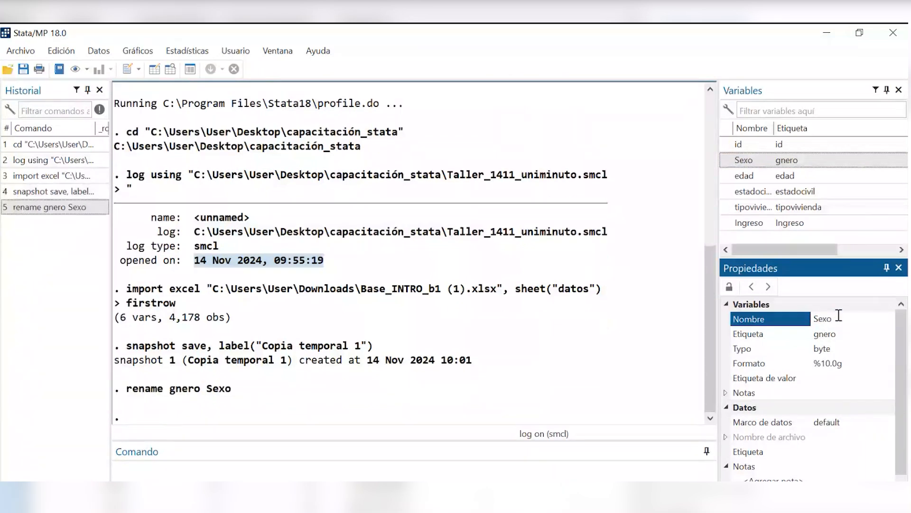
{"action": "left_click_drag", "start_coordinate": [232, 389], "coordinate": [103, 391]}
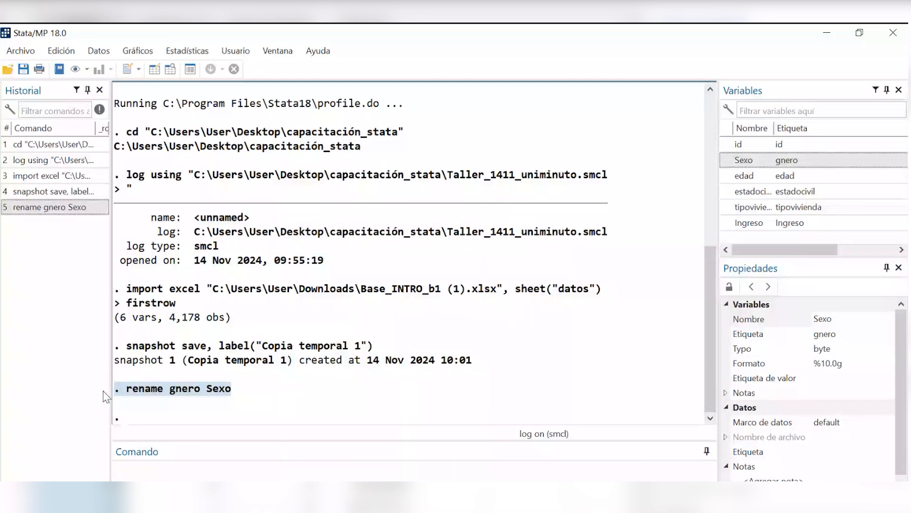
{"action": "left_click", "coordinate": [729, 287]}
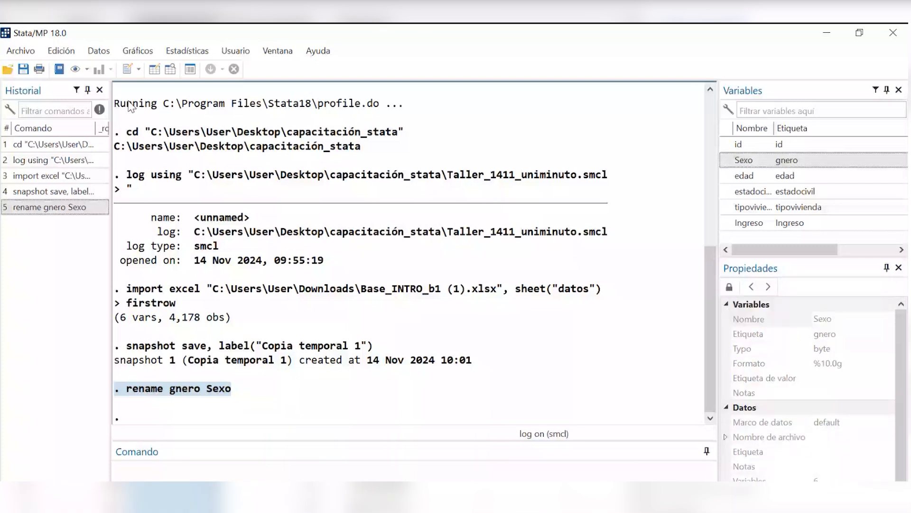
- Open the codebook dialog for describing the data contents
{"action": "left_click", "coordinate": [100, 49]}
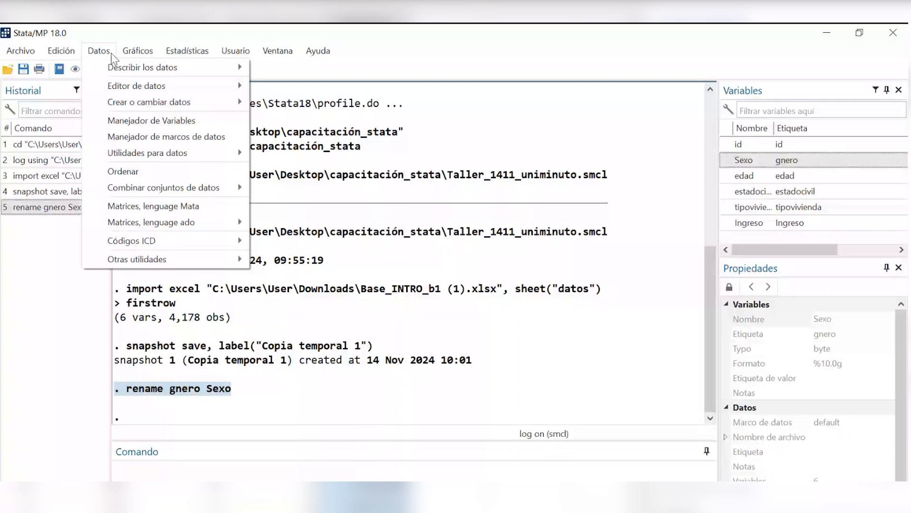
{"action": "mouse_move", "coordinate": [21, 51]}
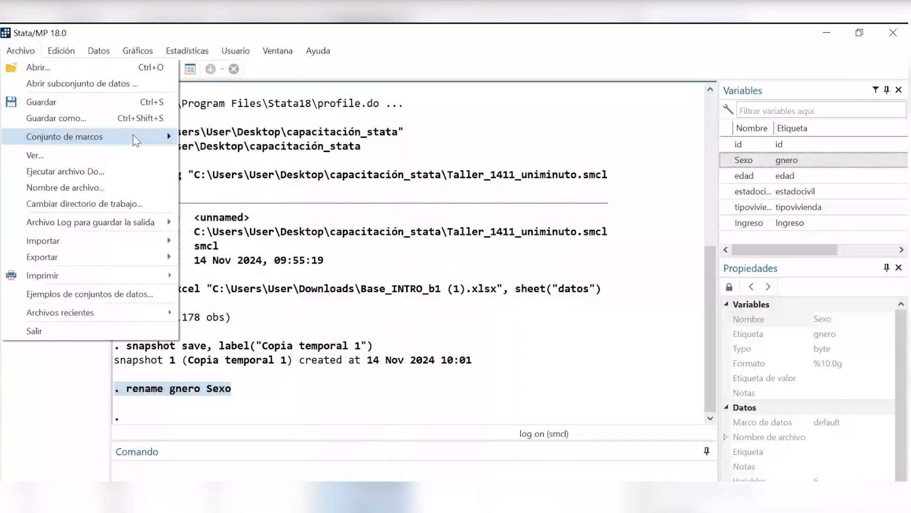
{"action": "mouse_move", "coordinate": [98, 50]}
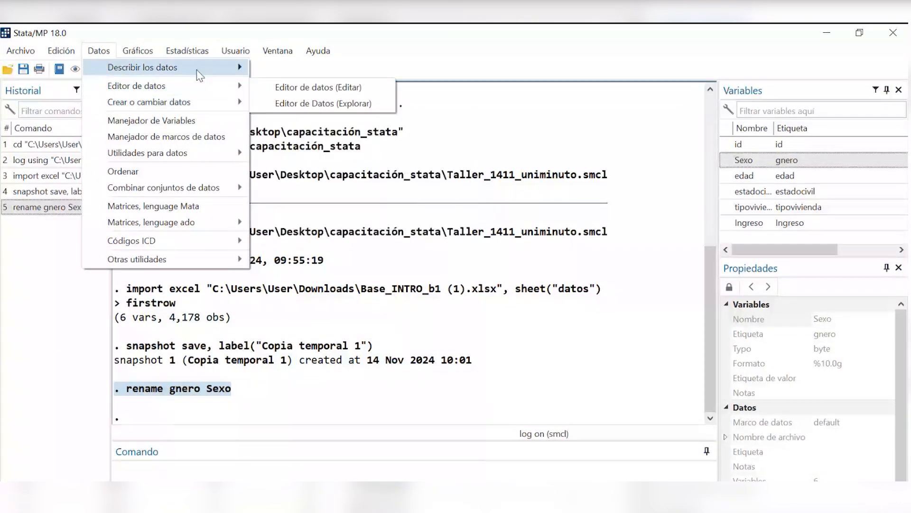
{"action": "mouse_move", "coordinate": [197, 70]}
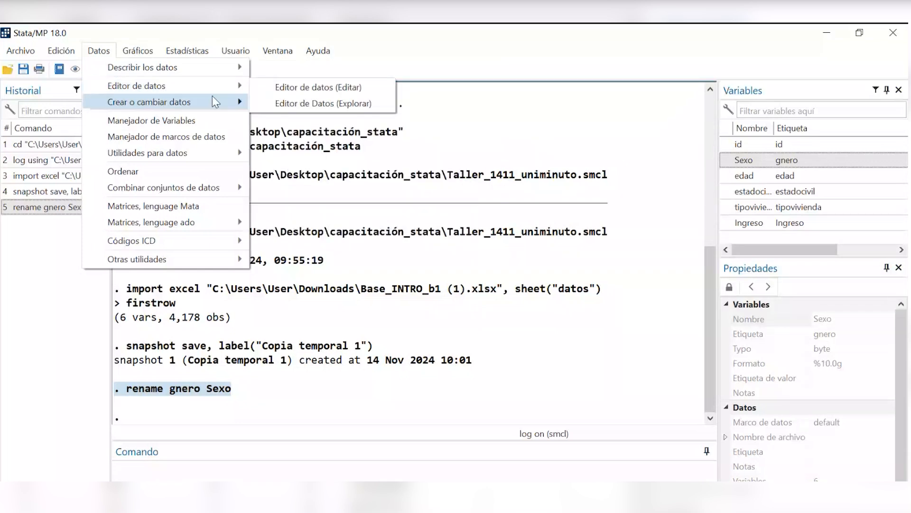
{"action": "mouse_move", "coordinate": [201, 97]}
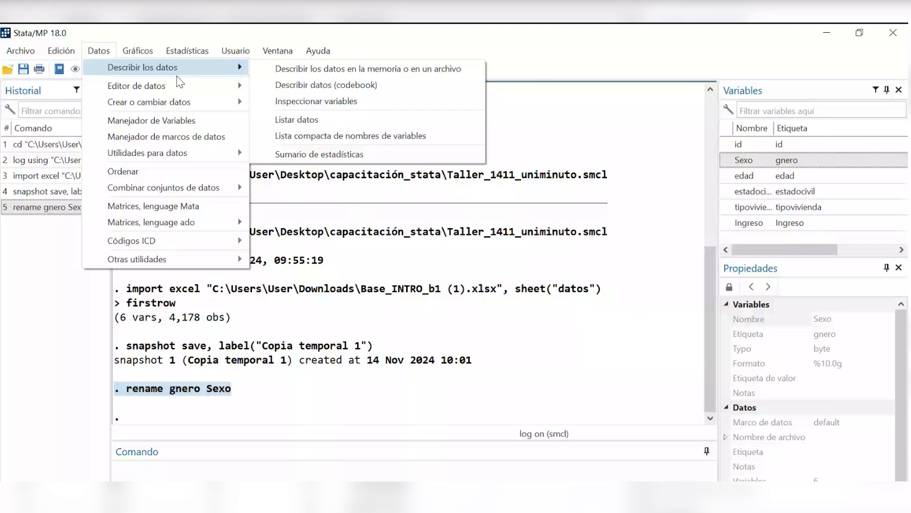
{"action": "left_click", "coordinate": [384, 81]}
{"action": "left_click_drag", "start_coordinate": [473, 228], "coordinate": [301, 116]}
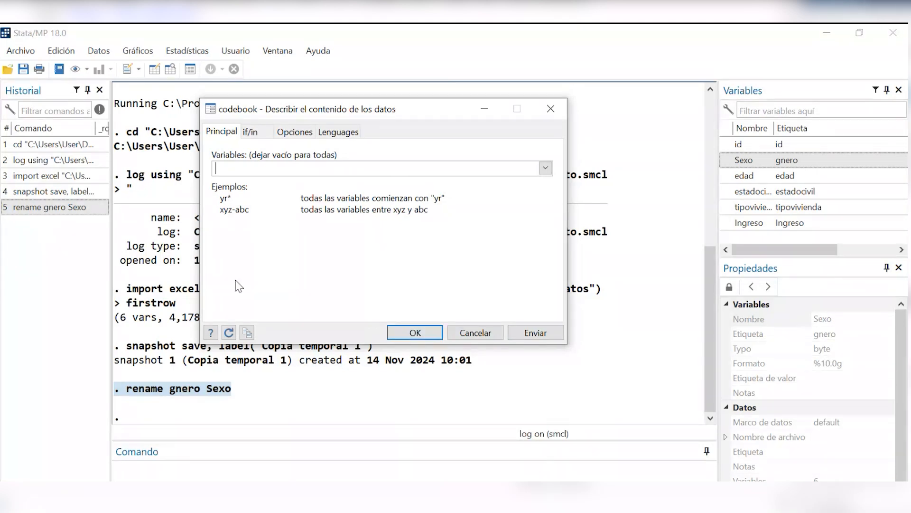
- Read the codebook help entry, examining its syntax, description, options, examples and stored results
{"action": "left_click", "coordinate": [208, 335]}
{"action": "scroll", "coordinate": [336, 216], "scroll_direction": "down", "scroll_amount": 5}
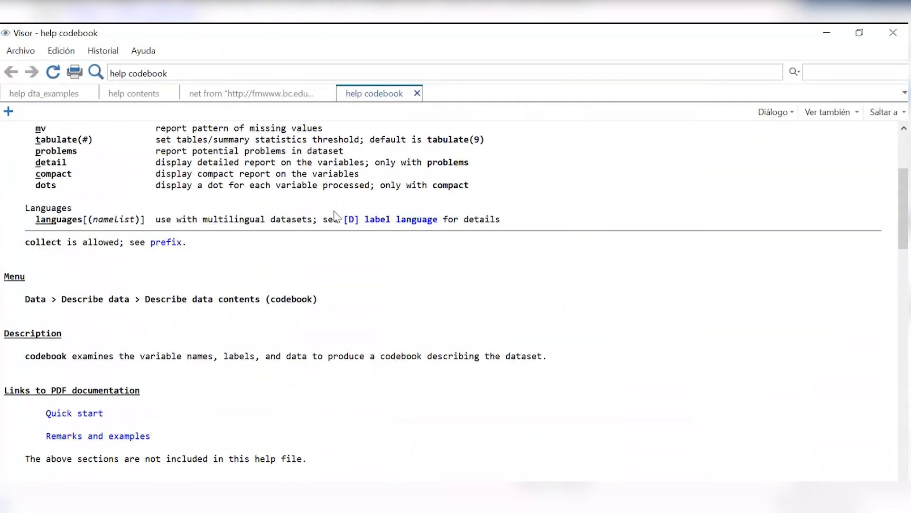
{"action": "scroll", "coordinate": [336, 220], "scroll_direction": "down", "scroll_amount": 3}
{"action": "scroll", "coordinate": [240, 282], "scroll_direction": "down", "scroll_amount": 6}
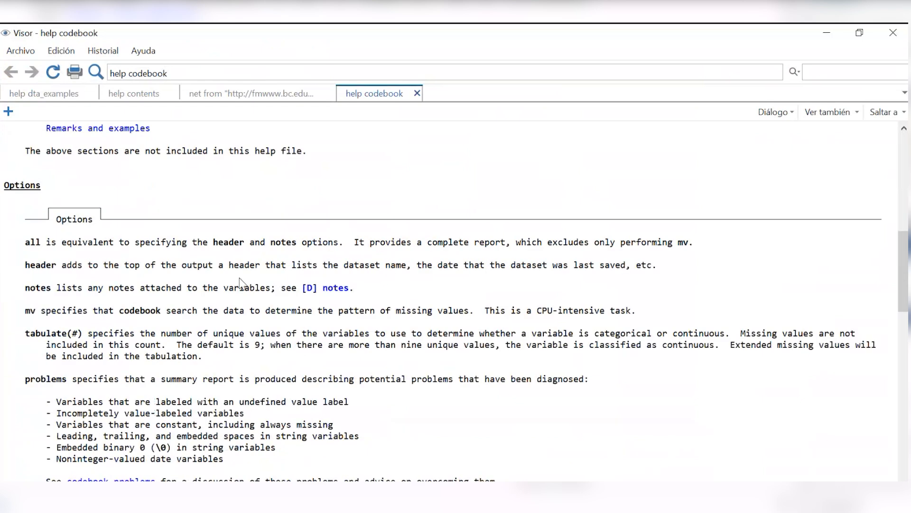
{"action": "scroll", "coordinate": [280, 338], "scroll_direction": "down", "scroll_amount": 12}
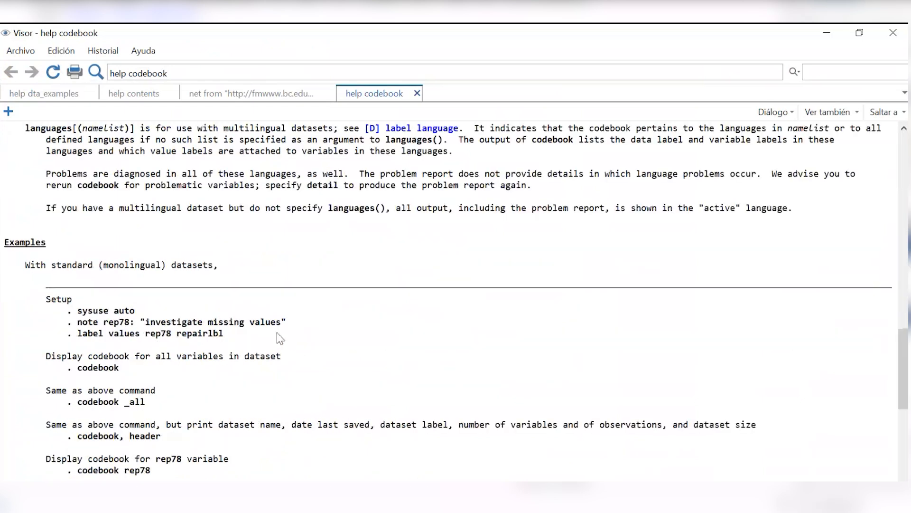
{"action": "scroll", "coordinate": [281, 338], "scroll_direction": "down", "scroll_amount": 12}
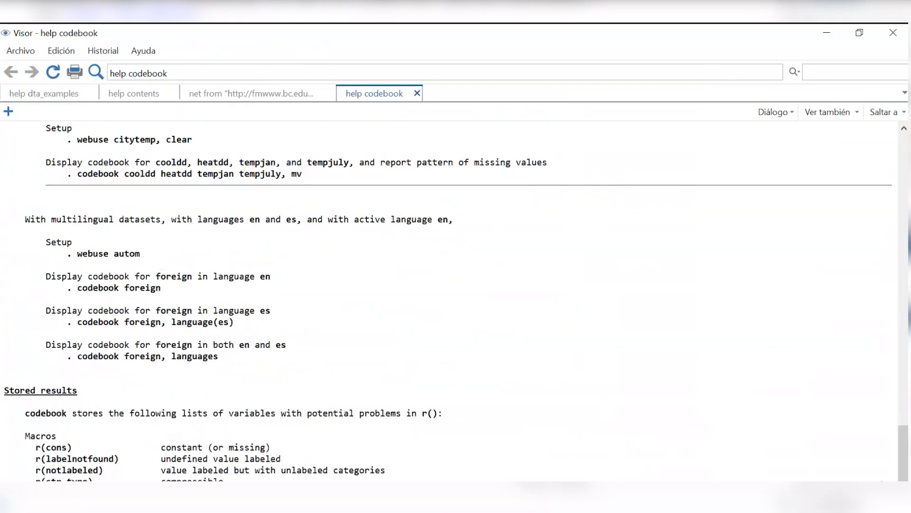
{"action": "scroll", "coordinate": [451, 301], "scroll_direction": "up", "scroll_amount": 20}
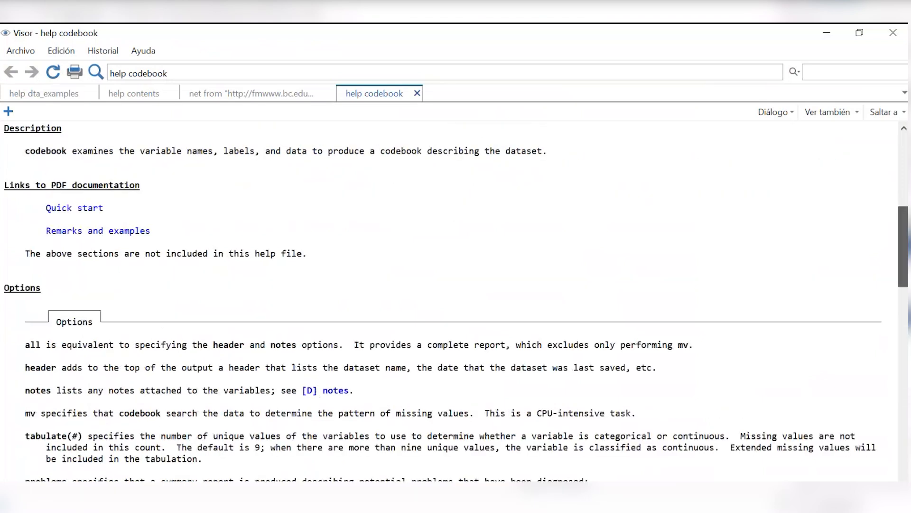
{"action": "scroll", "coordinate": [728, 350], "scroll_direction": "down", "scroll_amount": 20}
{"action": "scroll", "coordinate": [728, 350], "scroll_direction": "up", "scroll_amount": 6}
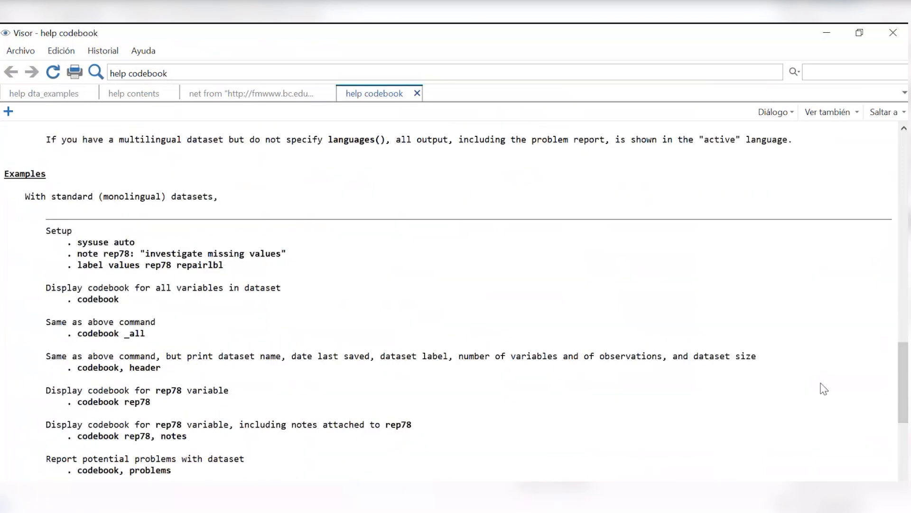
{"action": "scroll", "coordinate": [890, 216], "scroll_direction": "up", "scroll_amount": 20}
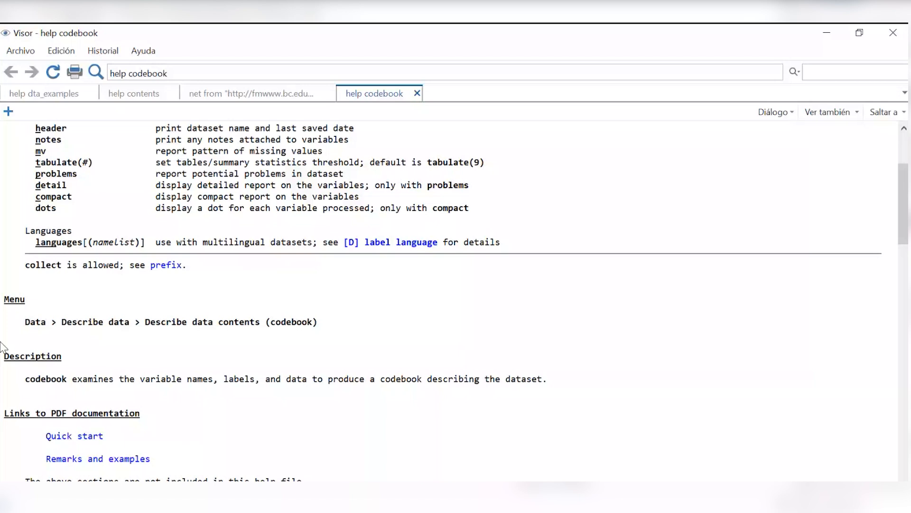
- View the complete PDF manual entry for codebook without its side panes and return to the codebook dialog
{"action": "scroll", "coordinate": [240, 220], "scroll_direction": "up", "scroll_amount": 5}
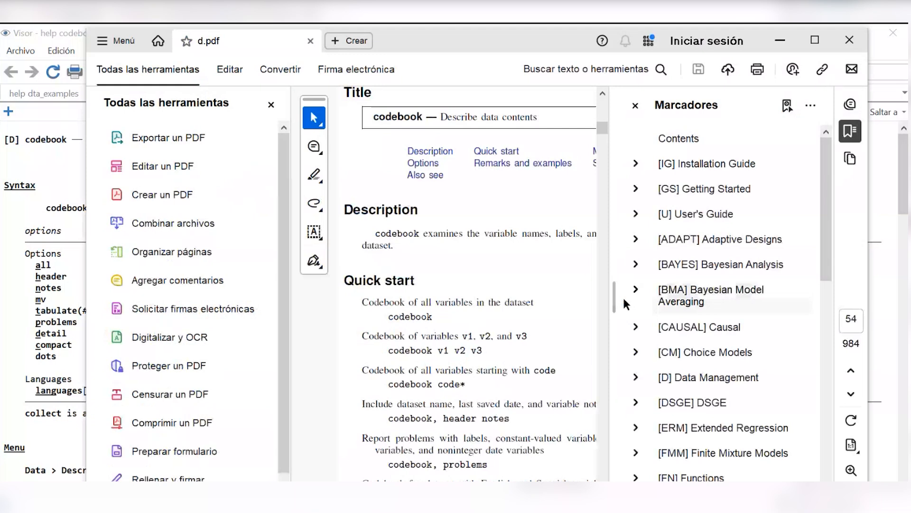
{"action": "left_click_drag", "start_coordinate": [610, 300], "coordinate": [665, 300]}
{"action": "left_click", "coordinate": [271, 104]}
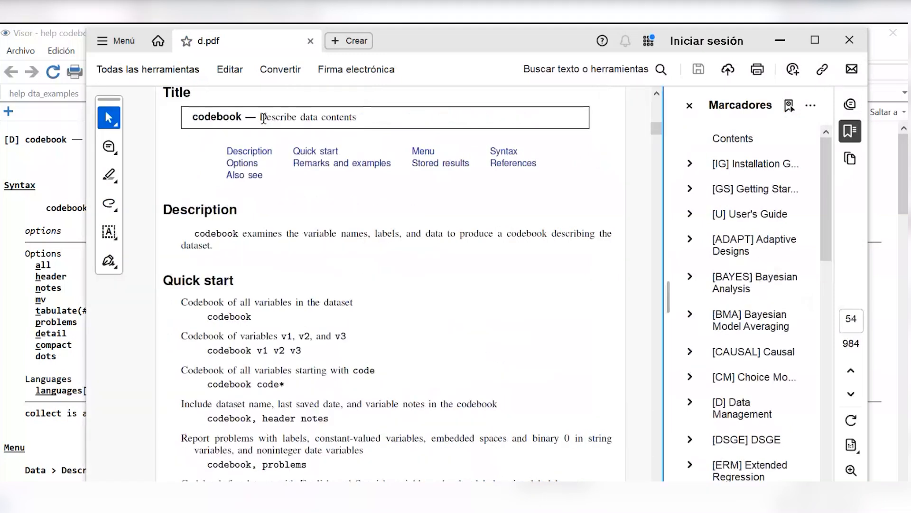
{"action": "left_click", "coordinate": [691, 106]}
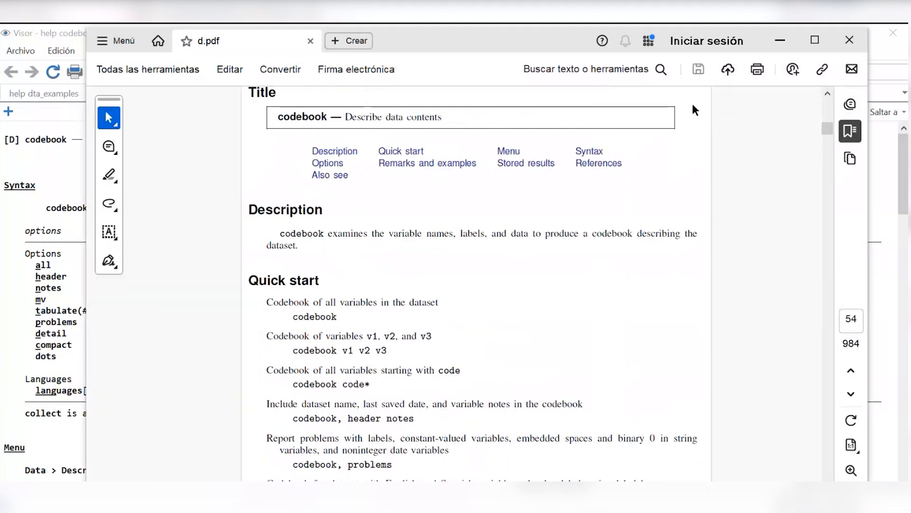
{"action": "left_click", "coordinate": [82, 190]}
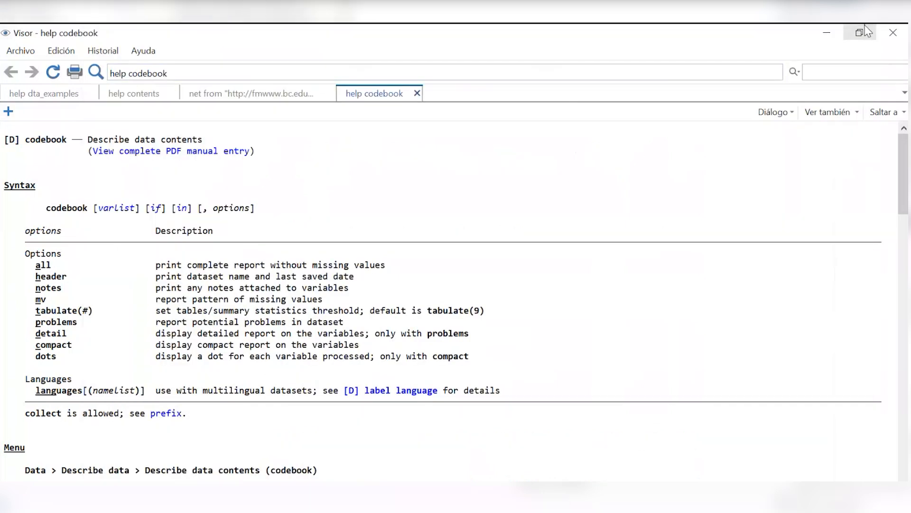
{"action": "left_click", "coordinate": [862, 31]}
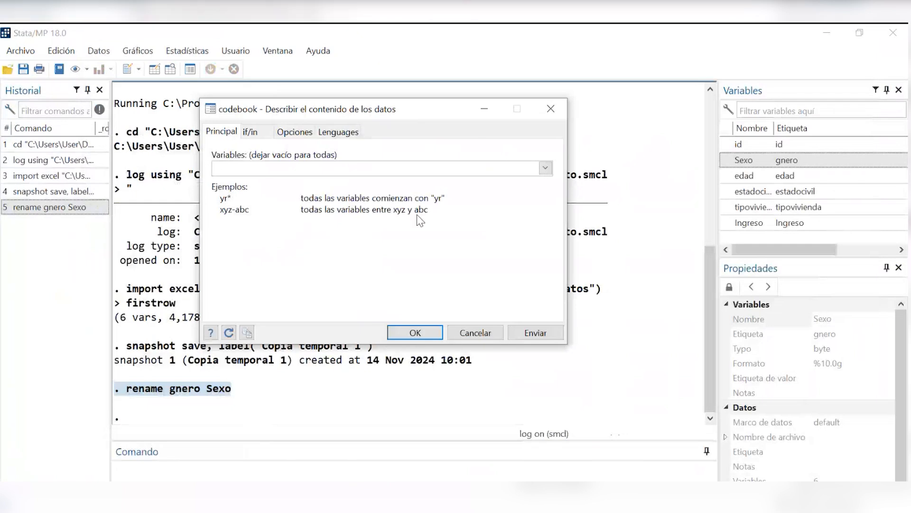
- Try estadocivil, edad and Ingreso as the codebook variables and reset the dialog to its defaults
{"action": "left_click", "coordinate": [546, 168]}
{"action": "left_click", "coordinate": [427, 218]}
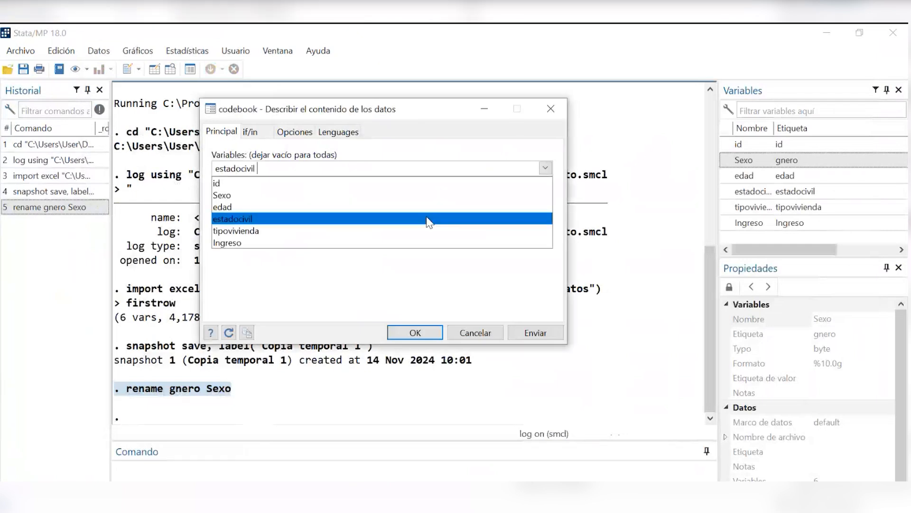
{"action": "left_click", "coordinate": [429, 207]}
{"action": "left_click", "coordinate": [413, 243]}
{"action": "left_click", "coordinate": [406, 272]}
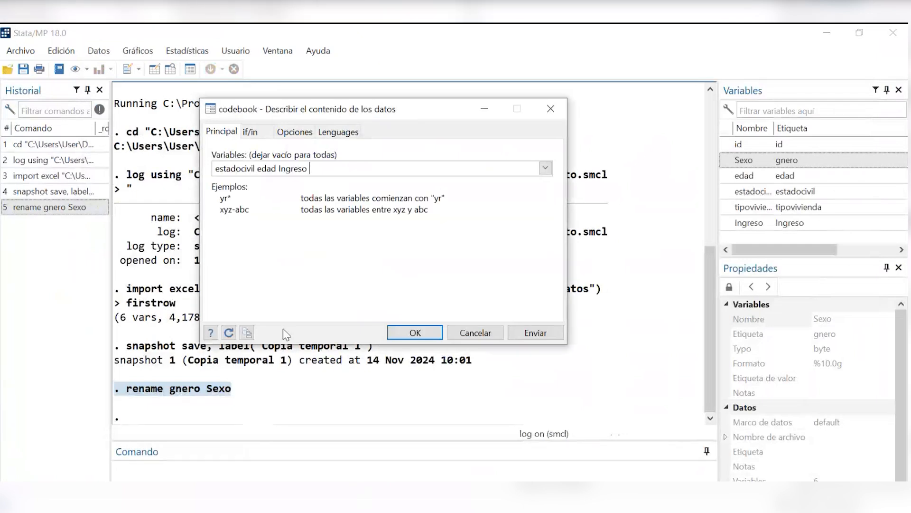
{"action": "left_click", "coordinate": [229, 332]}
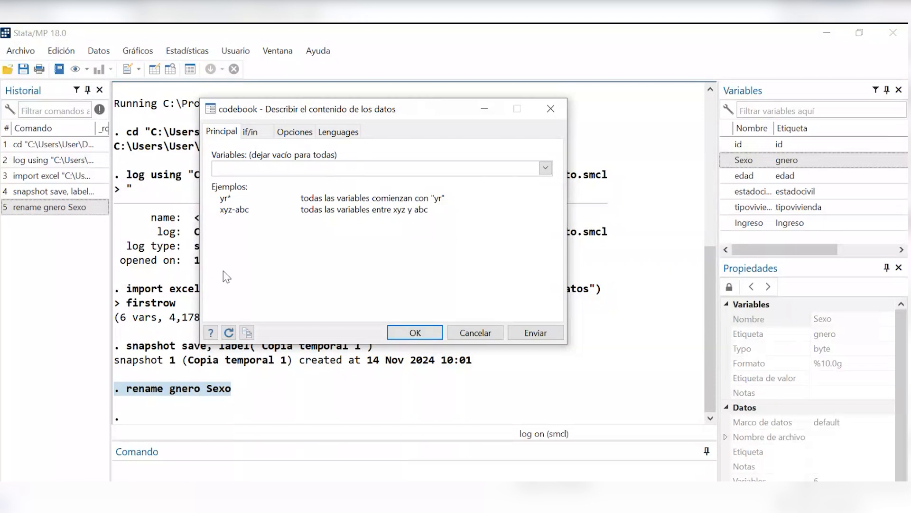
- Review the codebook observation restrictions and report options, then run codebook with the variable list empty to describe all variables
{"action": "left_click", "coordinate": [442, 168]}
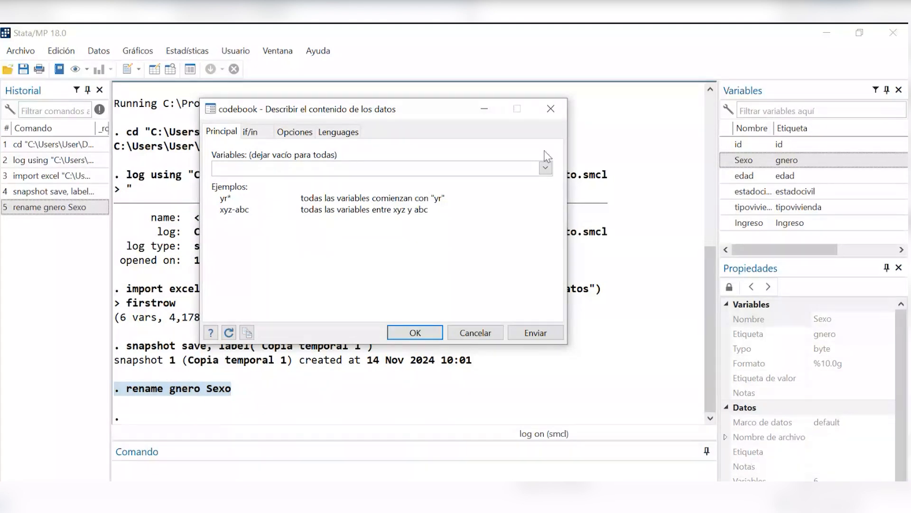
{"action": "left_click", "coordinate": [550, 169]}
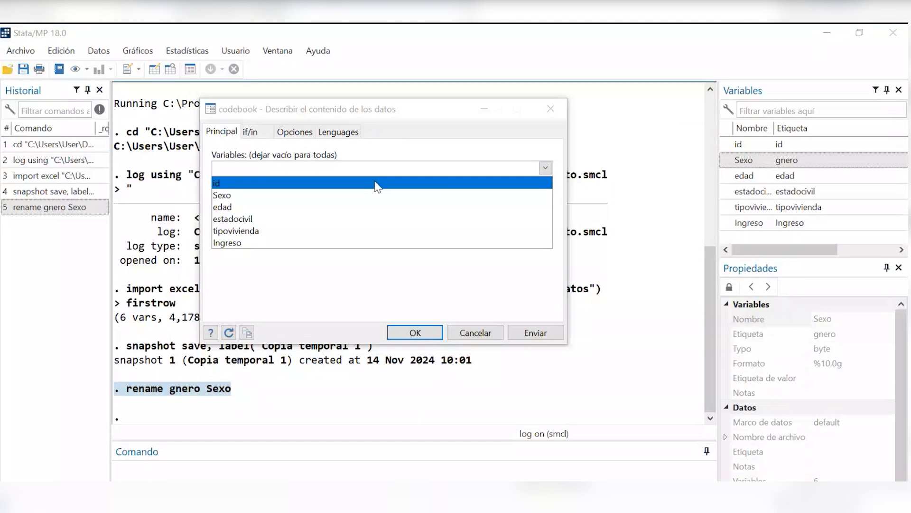
{"action": "left_click", "coordinate": [412, 286]}
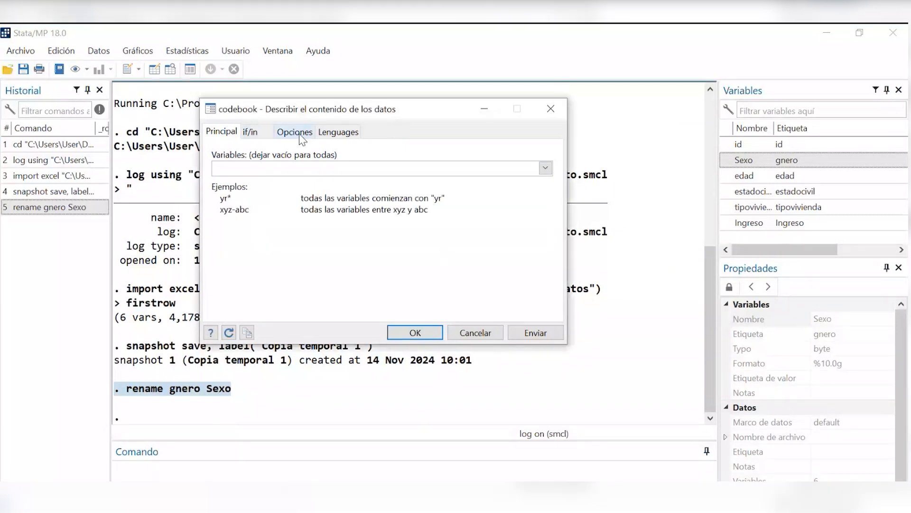
{"action": "left_click", "coordinate": [266, 133]}
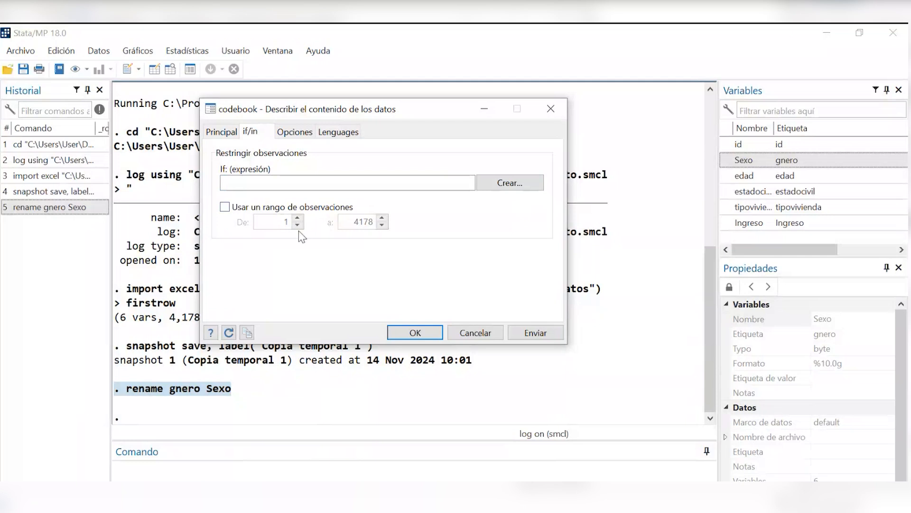
{"action": "left_click", "coordinate": [295, 131]}
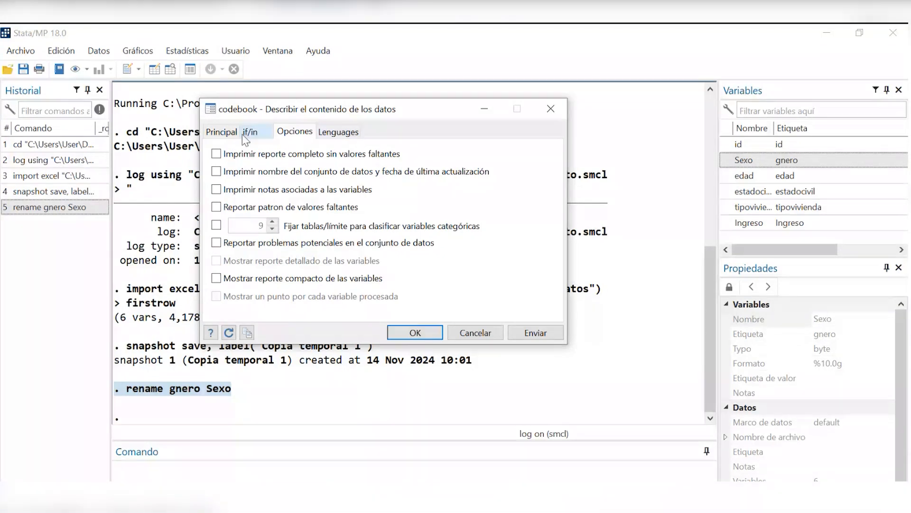
{"action": "left_click", "coordinate": [222, 132]}
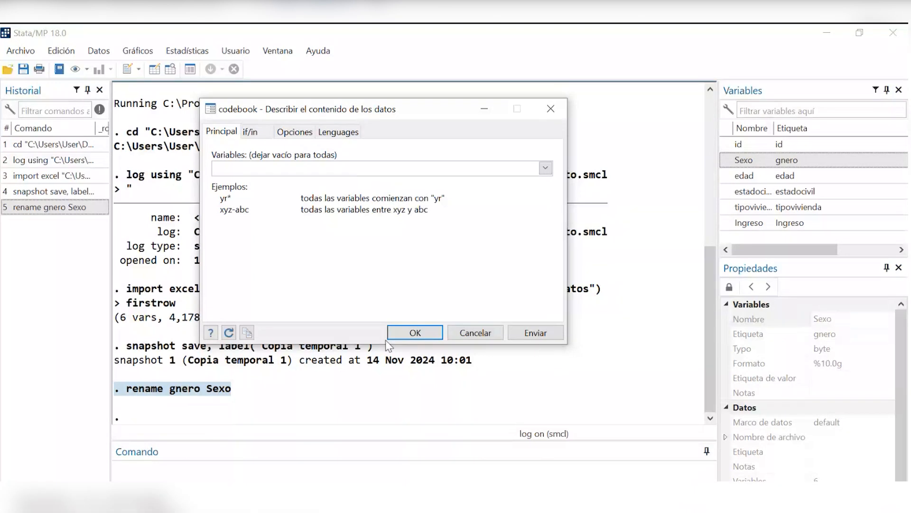
{"action": "left_click", "coordinate": [432, 332]}
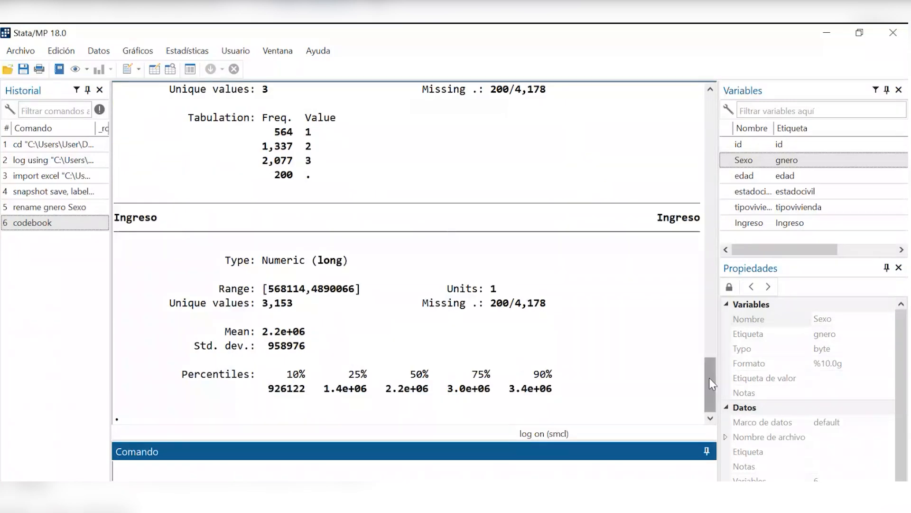
- Examine the storage type, range, unique values and missing values of the id variable in the codebook output
{"action": "left_click_drag", "start_coordinate": [710, 383], "coordinate": [716, 227]}
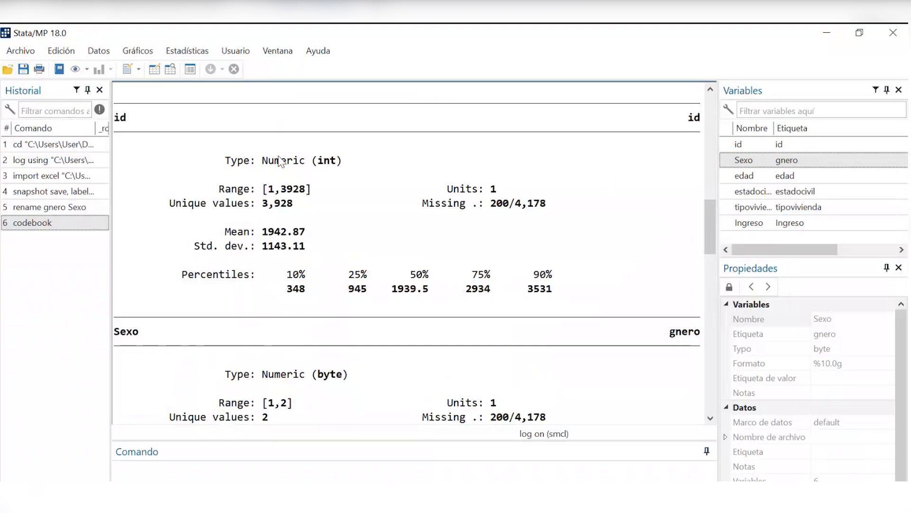
{"action": "left_click_drag", "start_coordinate": [207, 160], "coordinate": [357, 169]}
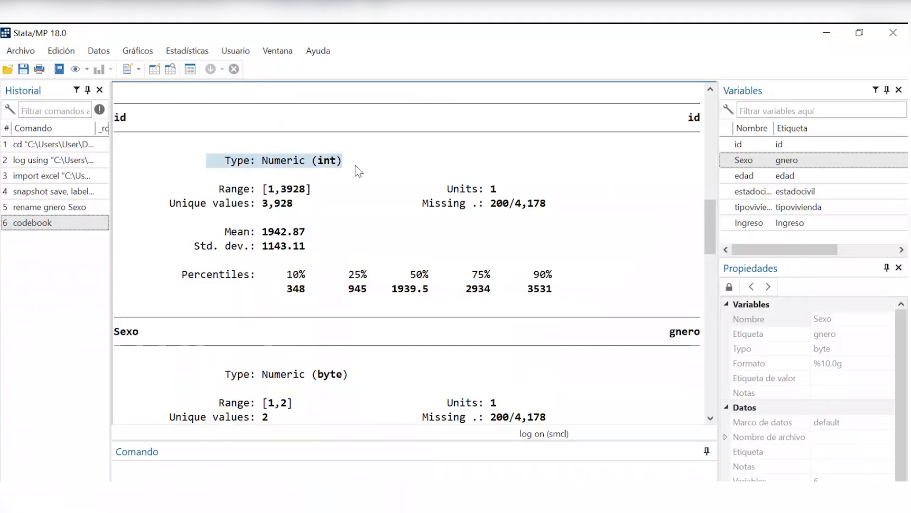
{"action": "left_click", "coordinate": [280, 167]}
{"action": "double_click", "coordinate": [308, 164]}
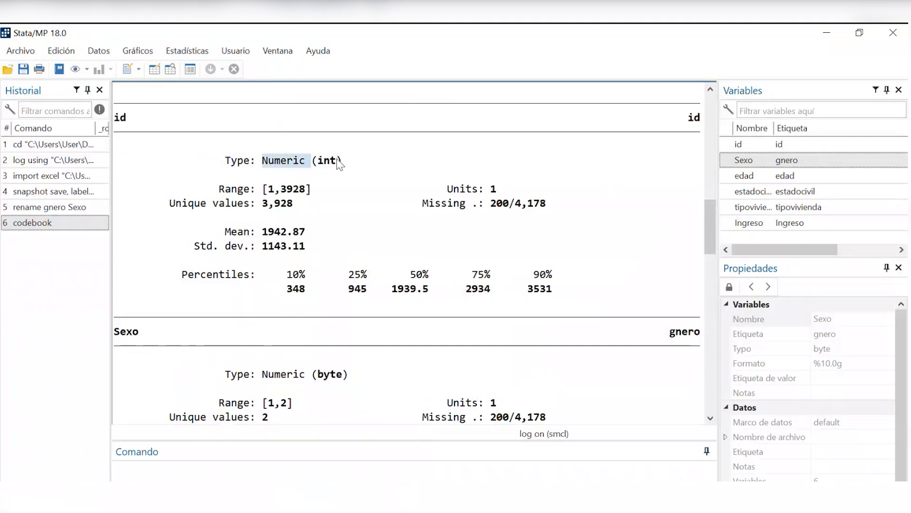
{"action": "mouse_move", "coordinate": [341, 162]}
{"action": "left_mouse_down"}
{"action": "mouse_move", "coordinate": [316, 168]}
{"action": "mouse_move", "coordinate": [336, 169]}
{"action": "left_mouse_up"}
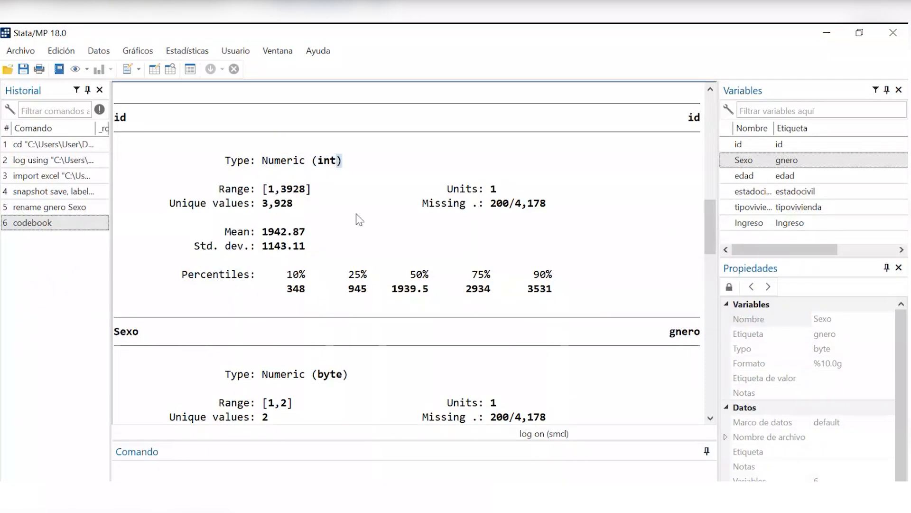
{"action": "left_click", "coordinate": [285, 196]}
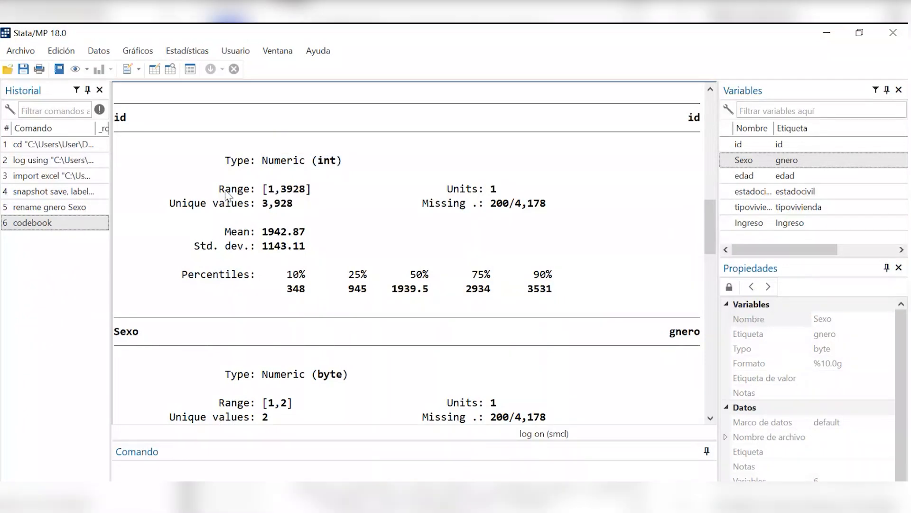
{"action": "left_click_drag", "start_coordinate": [226, 190], "coordinate": [311, 190]}
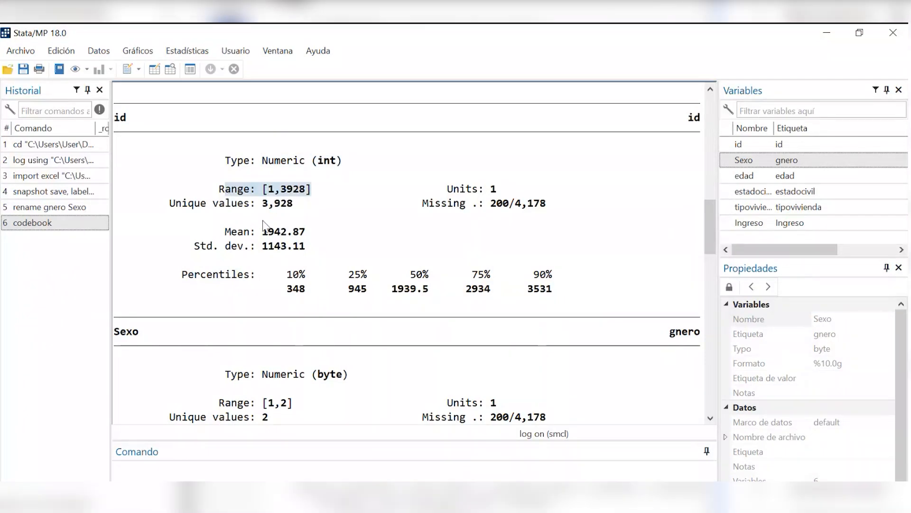
{"action": "left_click", "coordinate": [280, 194]}
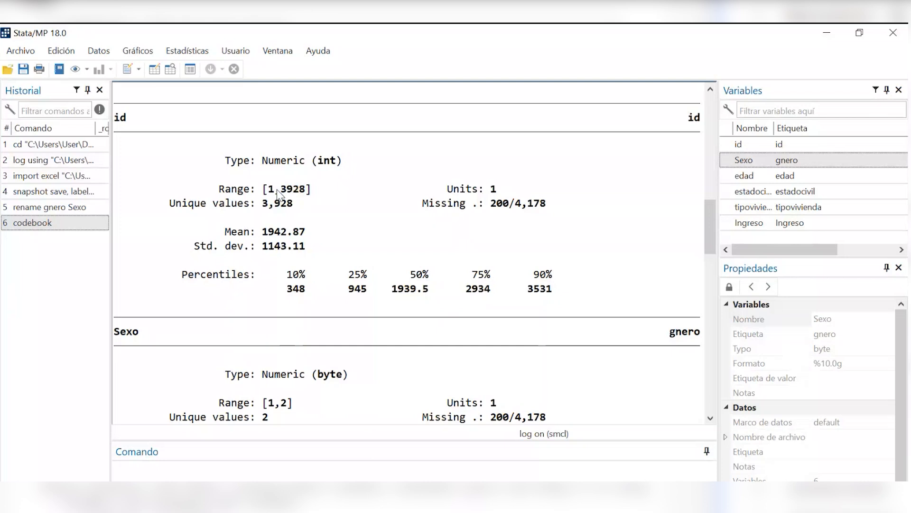
{"action": "triple_click", "coordinate": [240, 205]}
{"action": "left_click", "coordinate": [294, 209], "text": "shift"}
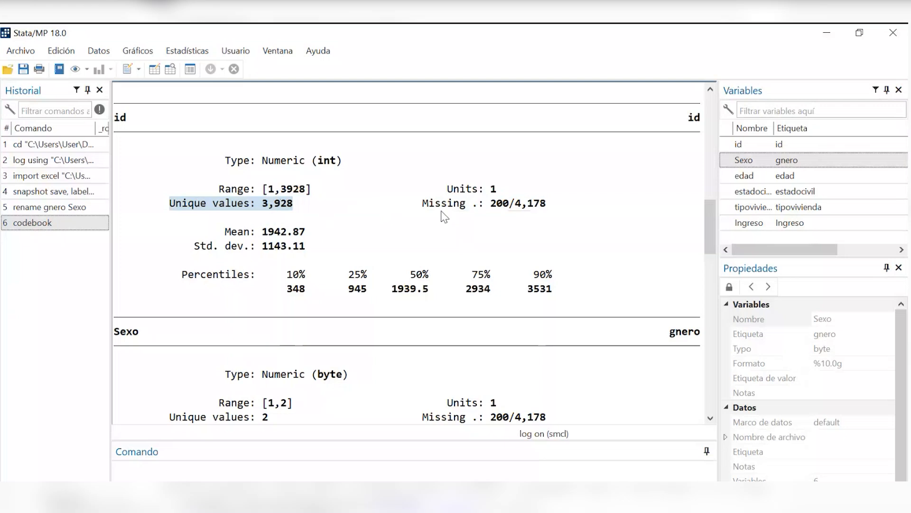
{"action": "left_click_drag", "start_coordinate": [436, 204], "coordinate": [516, 204]}
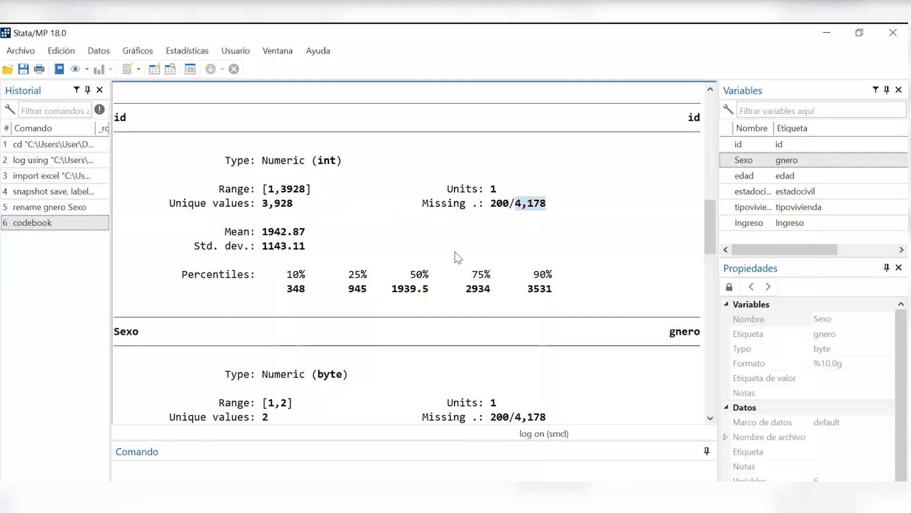
- Examine the mean, standard deviation and percentiles reported for the id variable in the codebook output
{"action": "left_click_drag", "start_coordinate": [328, 235], "coordinate": [310, 271]}
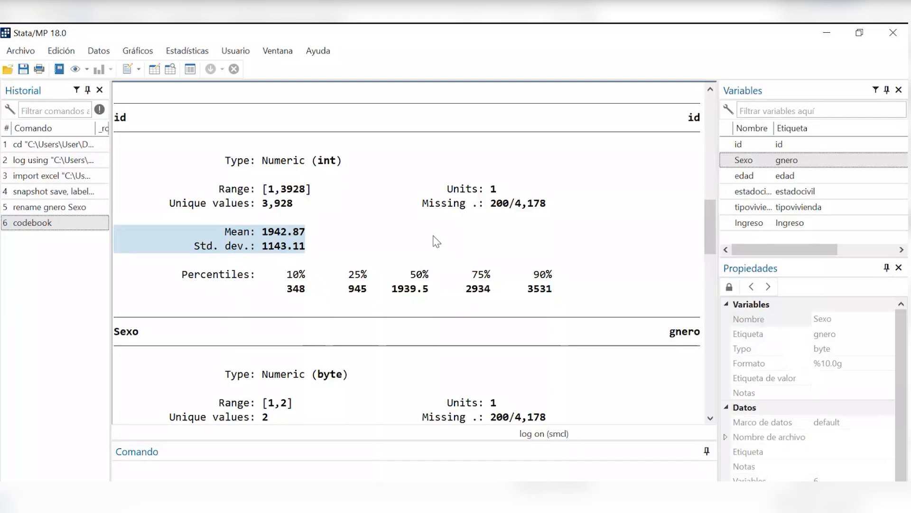
{"action": "left_click", "coordinate": [406, 261]}
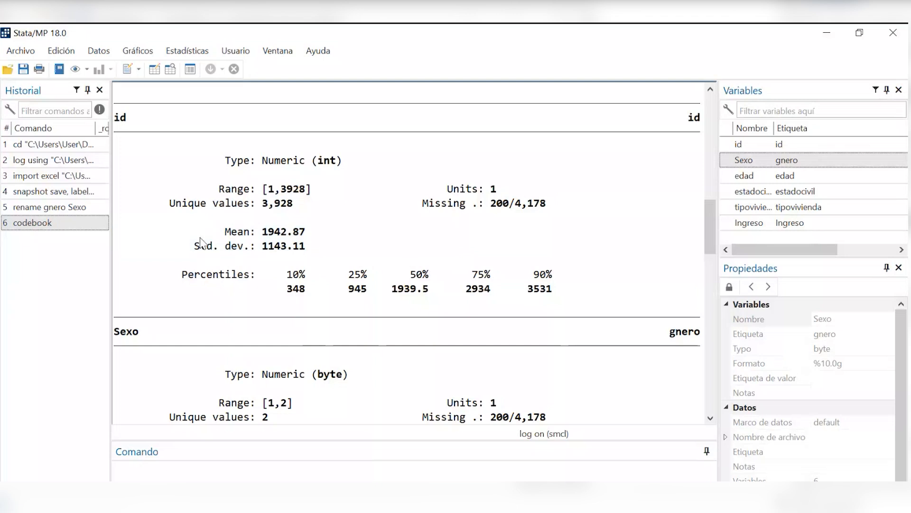
{"action": "left_click_drag", "start_coordinate": [201, 240], "coordinate": [553, 290]}
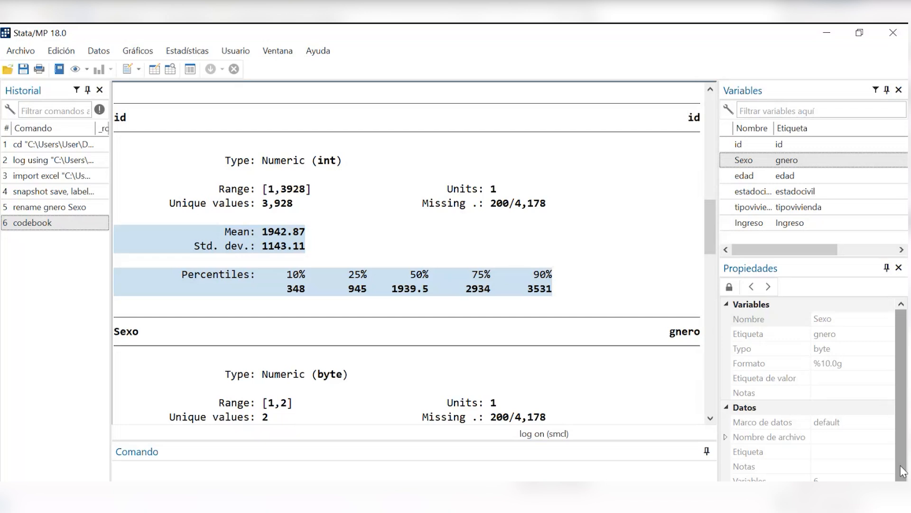
{"action": "left_click", "coordinate": [580, 254]}
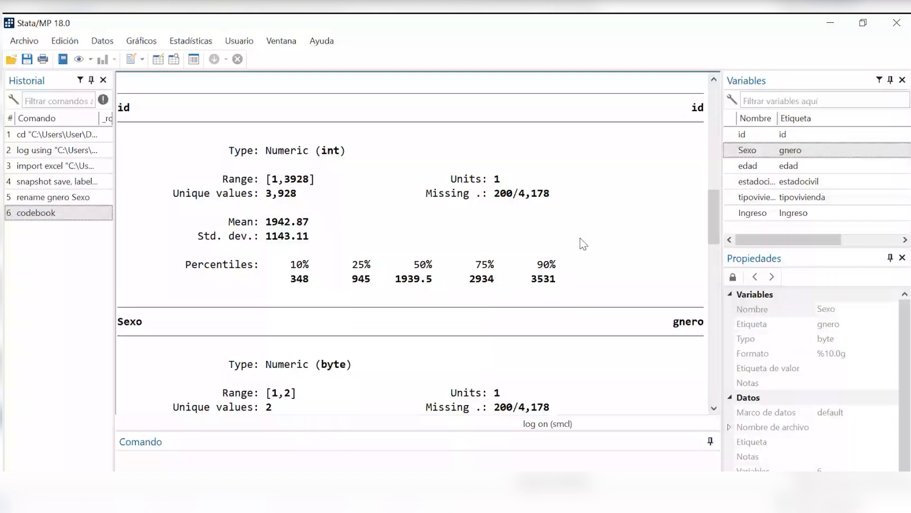
{"action": "left_click_drag", "start_coordinate": [309, 236], "coordinate": [191, 235]}
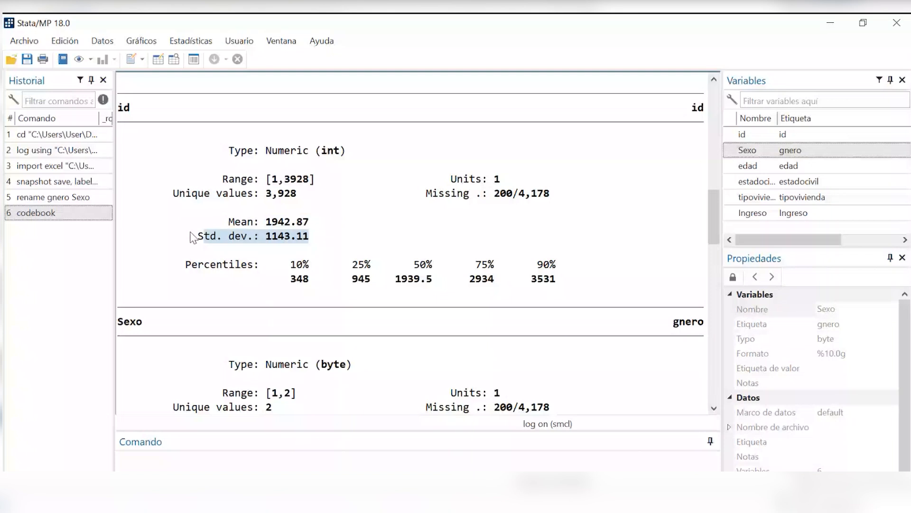
{"action": "left_click", "coordinate": [293, 228]}
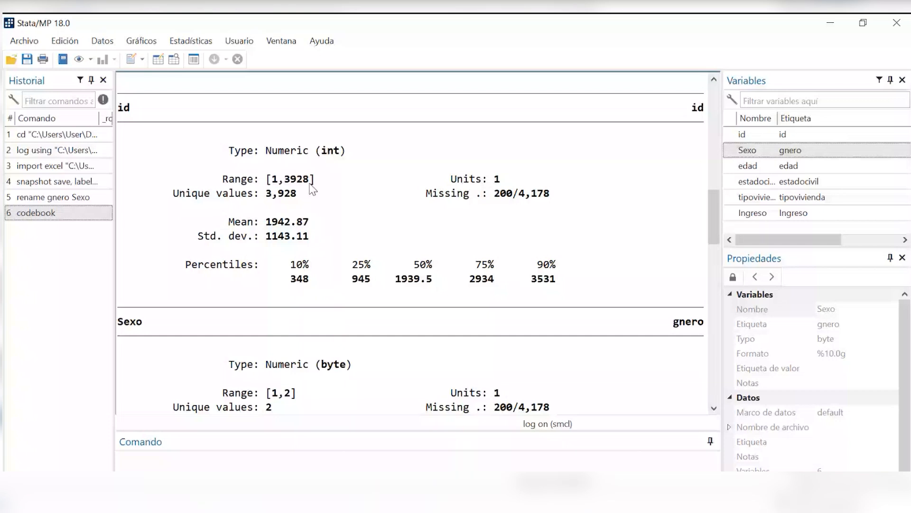
{"action": "left_click_drag", "start_coordinate": [198, 219], "coordinate": [385, 252]}
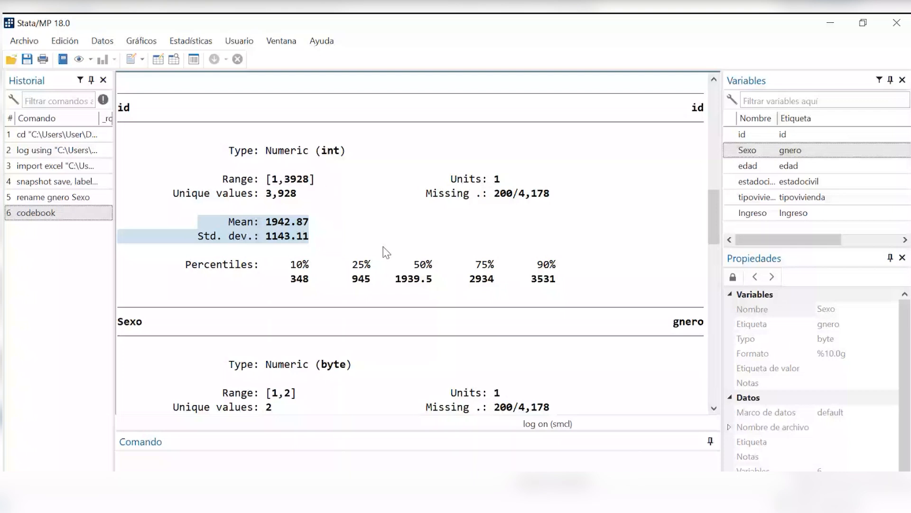
{"action": "left_click_drag", "start_coordinate": [386, 252], "coordinate": [582, 280]}
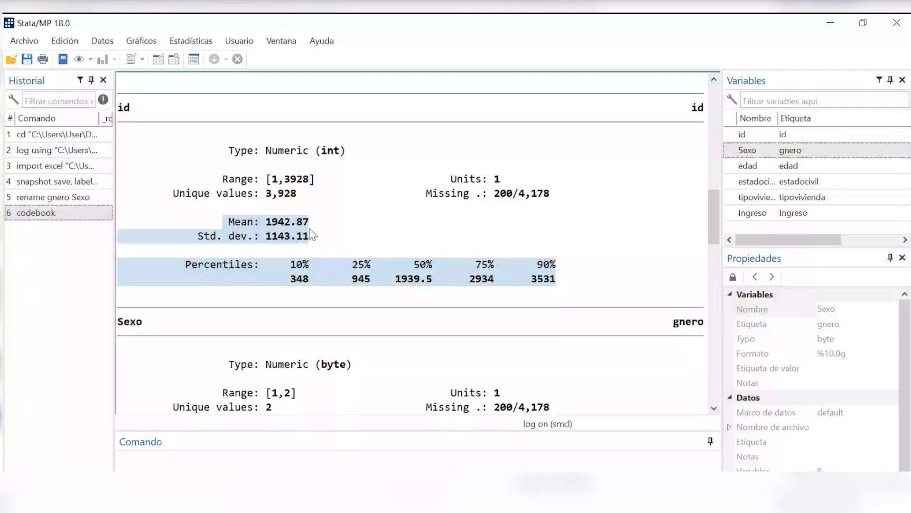
{"action": "left_click_drag", "start_coordinate": [309, 229], "coordinate": [480, 73]}
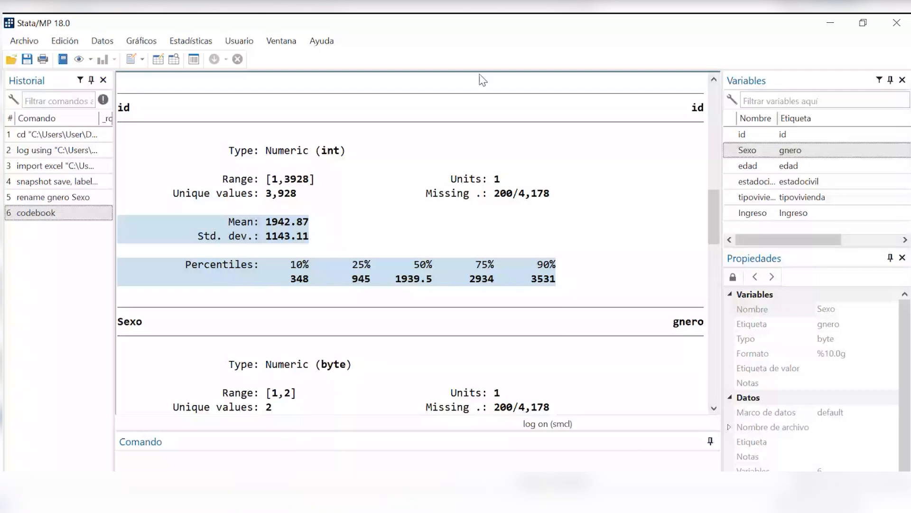
- Examine the codebook entry for Sexo, including its type and the frequency tabulation of values 1 and 2
{"action": "left_click_drag", "start_coordinate": [501, 179], "coordinate": [244, 186]}
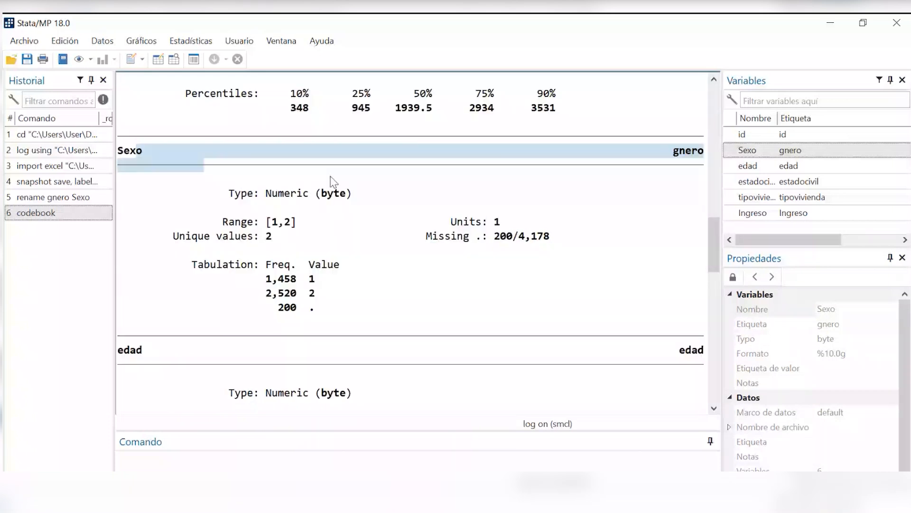
{"action": "left_click_drag", "start_coordinate": [309, 192], "coordinate": [217, 189]}
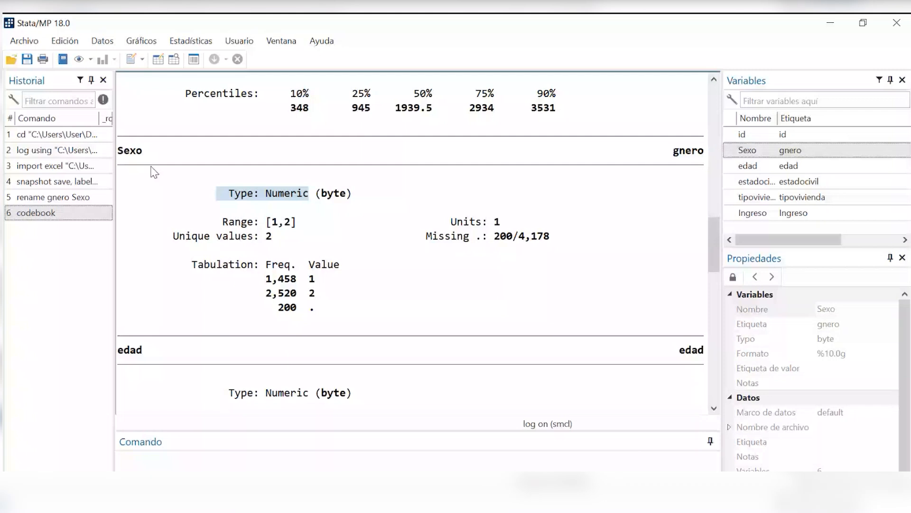
{"action": "left_click_drag", "start_coordinate": [315, 279], "coordinate": [285, 280]}
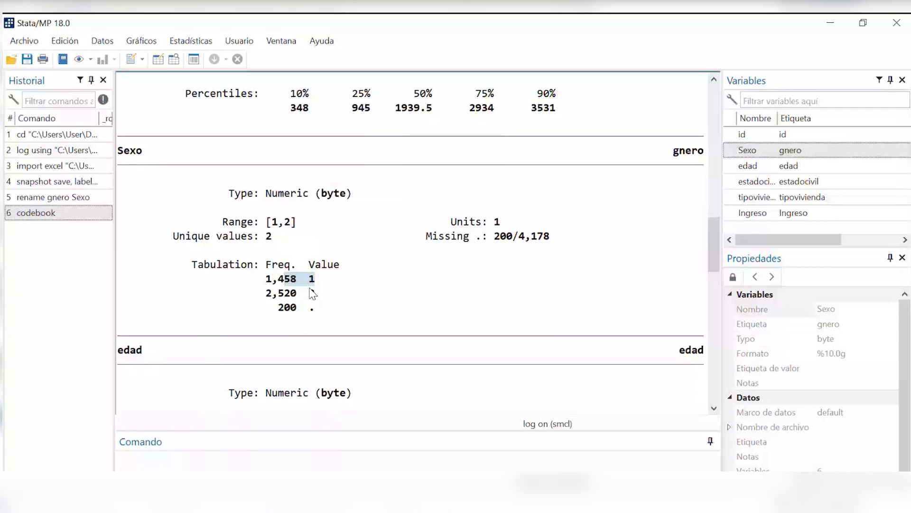
{"action": "left_click_drag", "start_coordinate": [315, 293], "coordinate": [279, 293]}
{"action": "scroll", "coordinate": [287, 253], "scroll_direction": "down", "scroll_amount": 1}
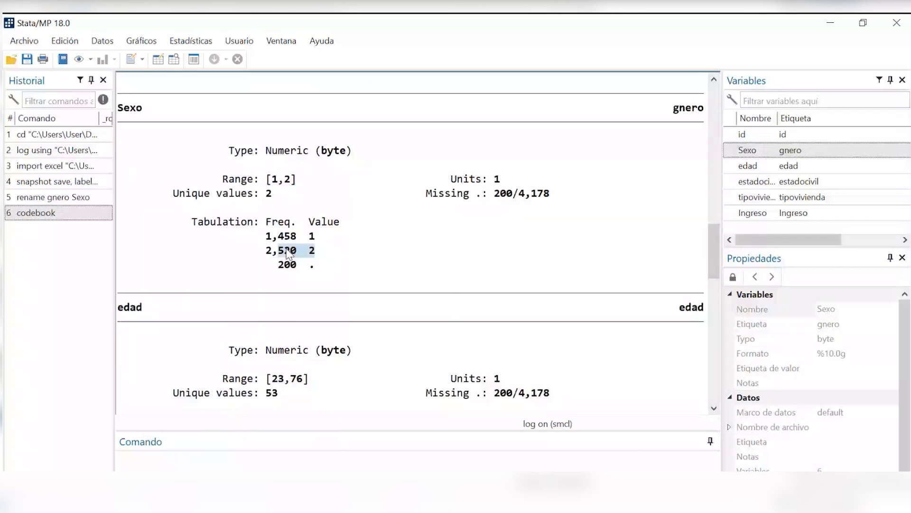
- Examine the type, missing values, range, unique values and mean of edad in the codebook output
{"action": "scroll", "coordinate": [400, 280], "scroll_direction": "down", "scroll_amount": 2}
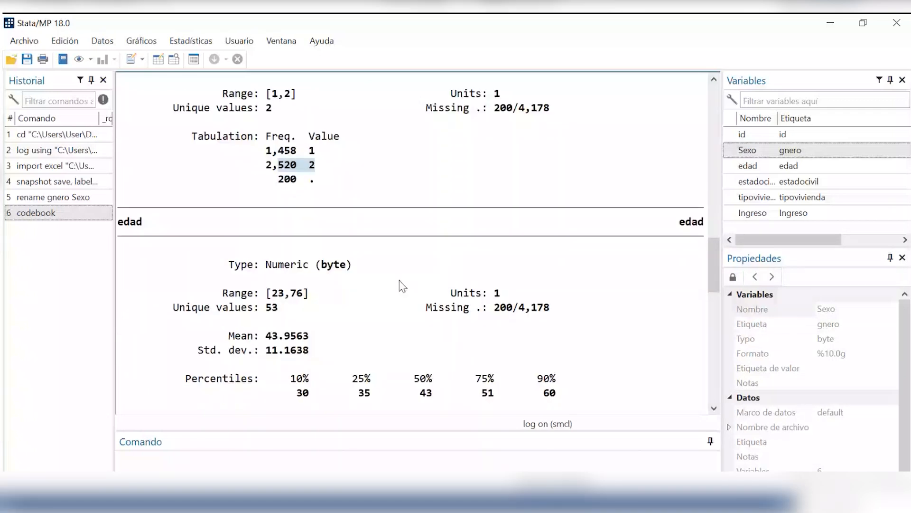
{"action": "left_click_drag", "start_coordinate": [247, 264], "coordinate": [367, 281]}
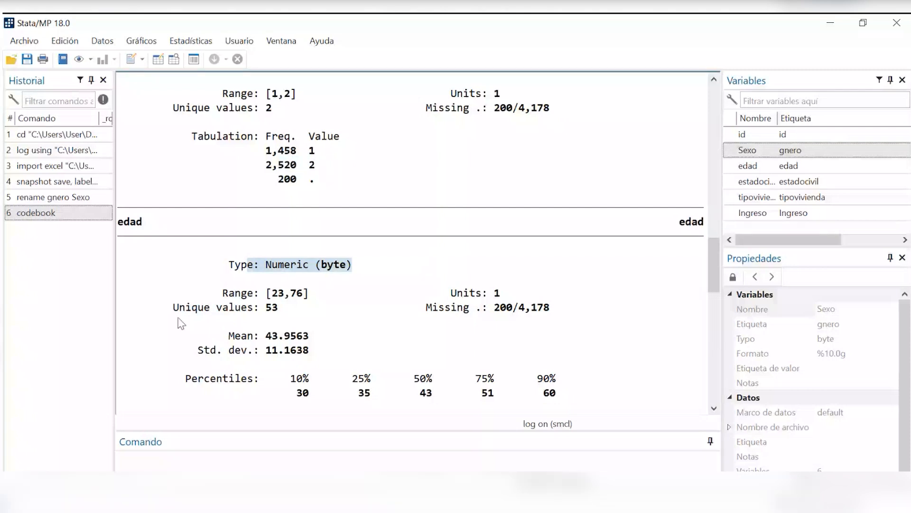
{"action": "left_click_drag", "start_coordinate": [489, 308], "coordinate": [511, 316]}
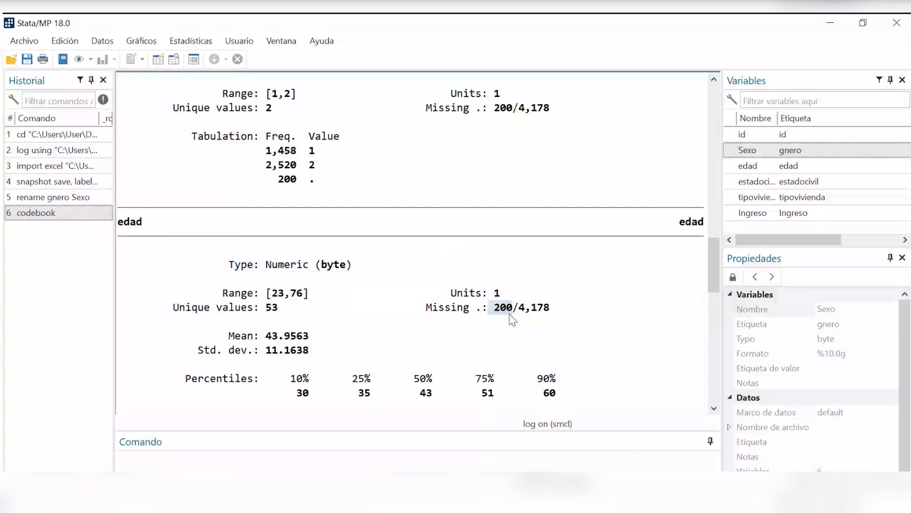
{"action": "left_click_drag", "start_coordinate": [234, 293], "coordinate": [328, 299]}
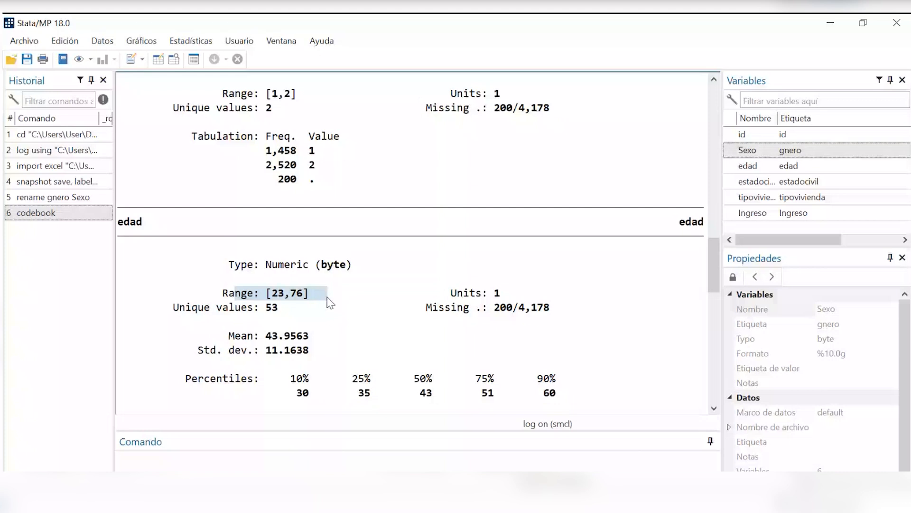
{"action": "left_click_drag", "start_coordinate": [296, 307], "coordinate": [265, 310]}
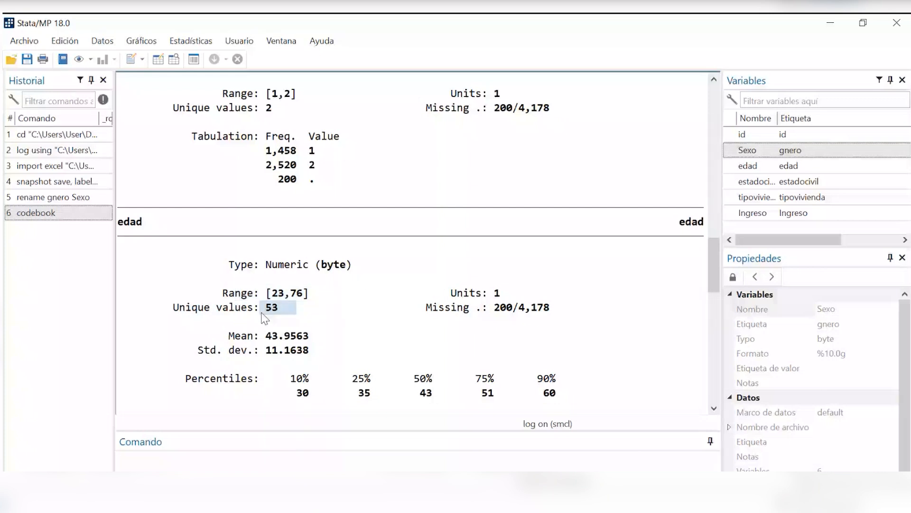
{"action": "left_click_drag", "start_coordinate": [310, 338], "coordinate": [233, 337]}
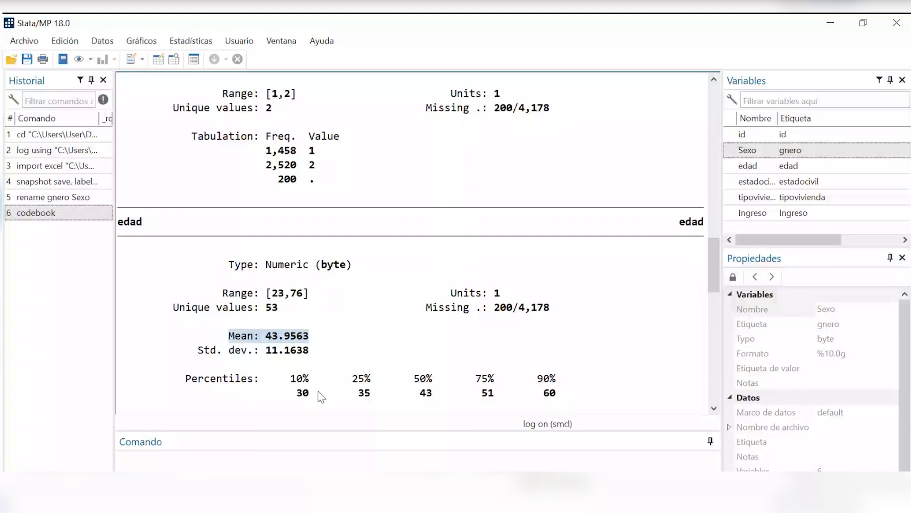
- Review the percentiles, range and missing values of edad, and bring up the codebook entry for estadocivil
{"action": "left_click_drag", "start_coordinate": [322, 397], "coordinate": [430, 388]}
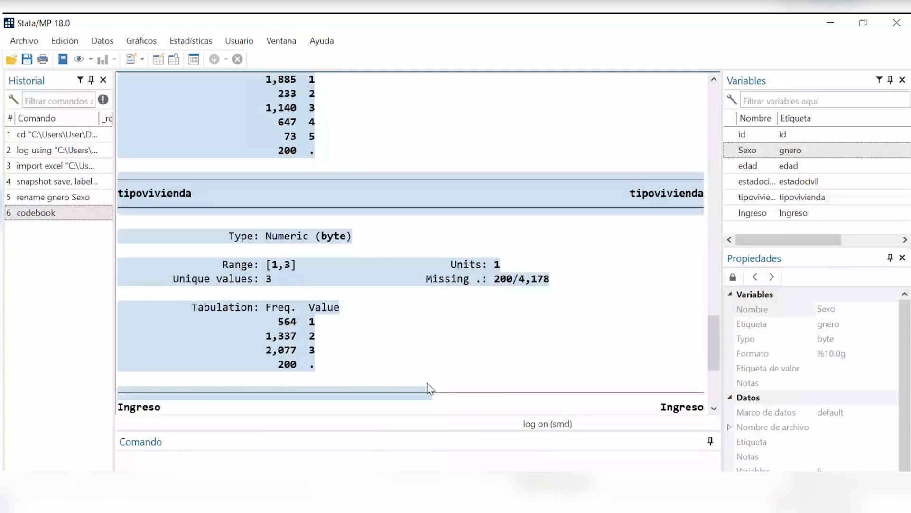
{"action": "left_click", "coordinate": [428, 383]}
{"action": "scroll", "coordinate": [416, 328], "scroll_direction": "up", "scroll_amount": 10}
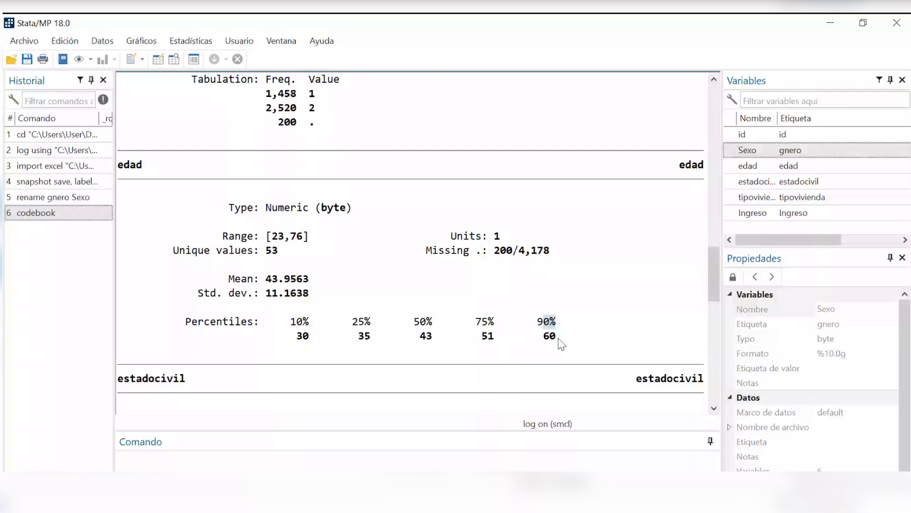
{"action": "left_click_drag", "start_coordinate": [247, 236], "coordinate": [331, 241]}
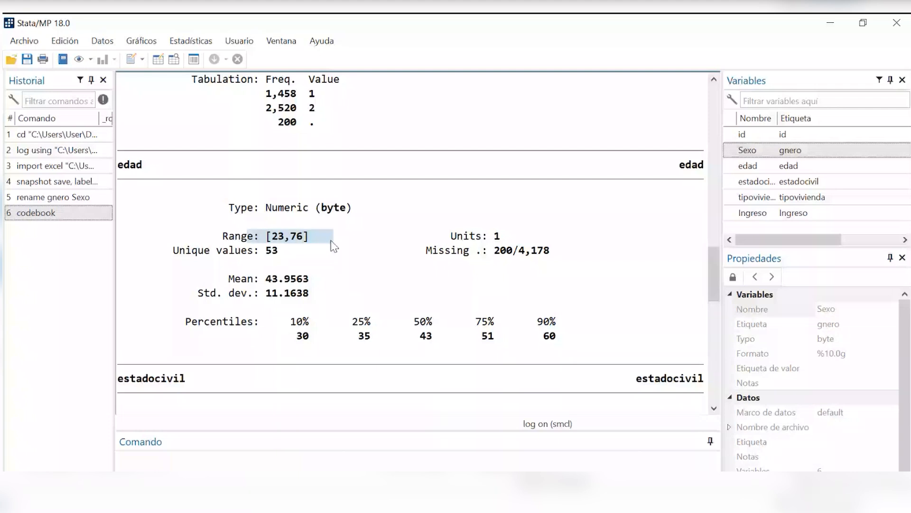
{"action": "left_click", "coordinate": [592, 254]}
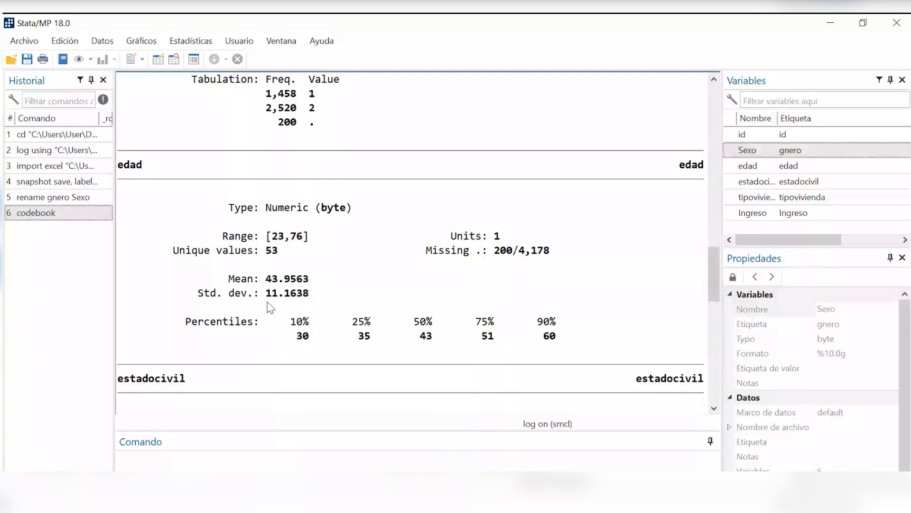
{"action": "scroll", "coordinate": [372, 315], "scroll_direction": "down", "scroll_amount": 3}
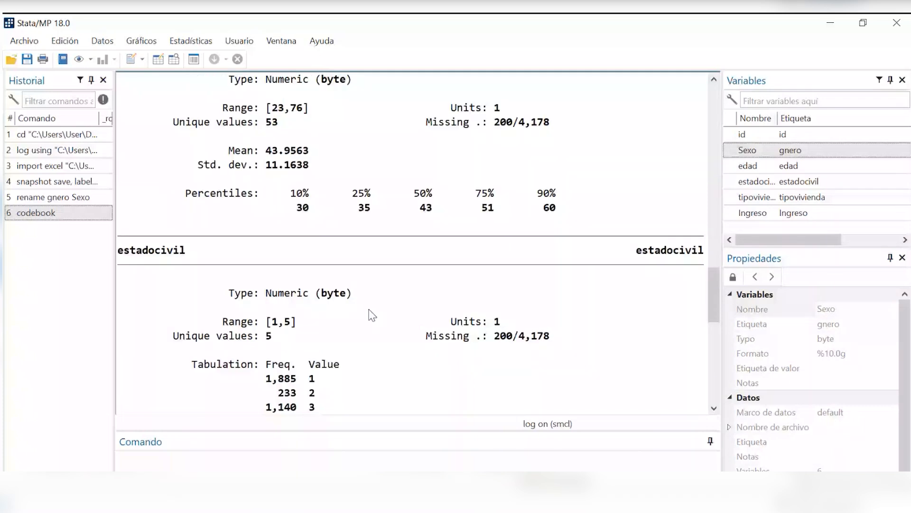
{"action": "left_click_drag", "start_coordinate": [551, 122], "coordinate": [432, 122]}
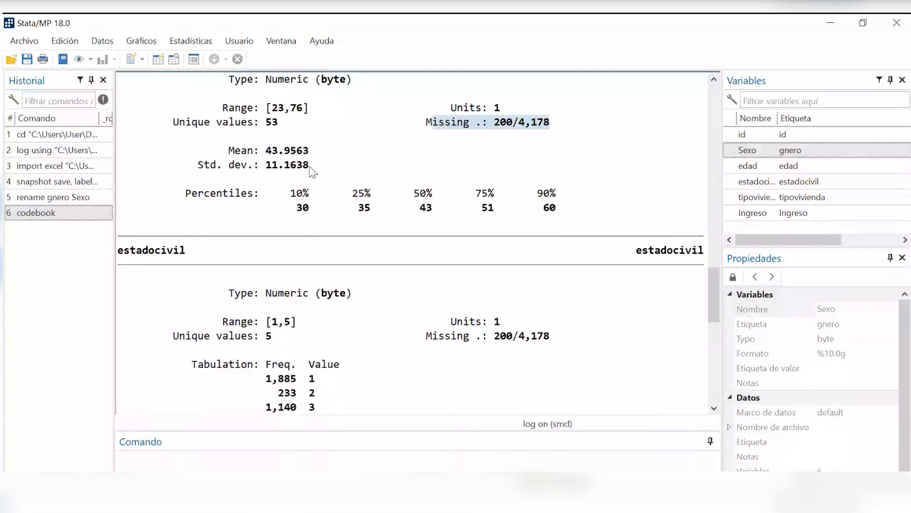
{"action": "scroll", "coordinate": [189, 163], "scroll_direction": "down", "scroll_amount": 3}
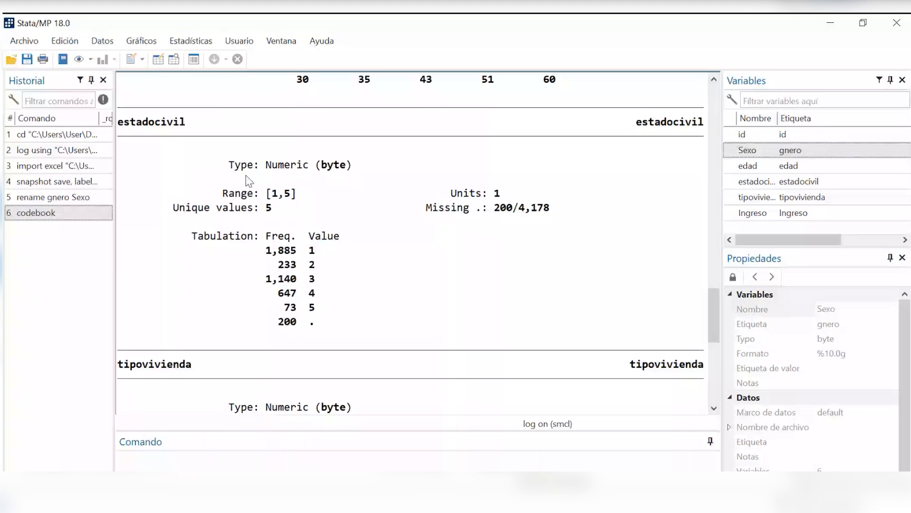
- Examine the codebook entries for estadocivil, tipovivienda and Ingreso, including type, range, missing values and mean, and return to the id entry
{"action": "left_click_drag", "start_coordinate": [217, 164], "coordinate": [446, 179]}
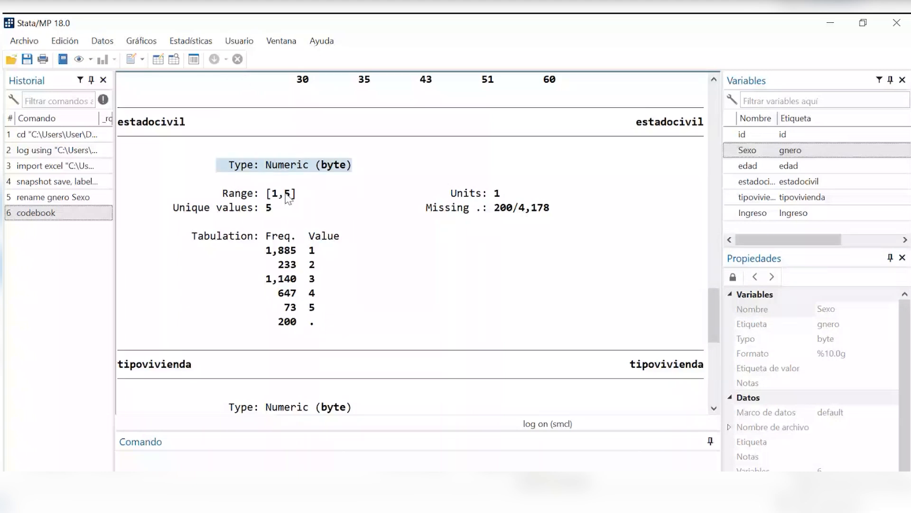
{"action": "scroll", "coordinate": [270, 250], "scroll_direction": "down", "scroll_amount": 6}
{"action": "scroll", "coordinate": [270, 250], "scroll_direction": "down", "scroll_amount": 1}
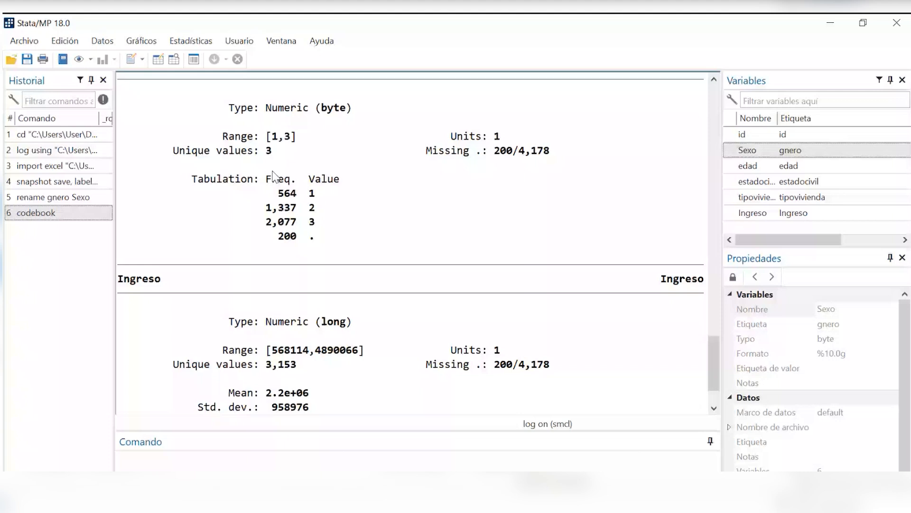
{"action": "scroll", "coordinate": [274, 177], "scroll_direction": "down", "scroll_amount": 2}
{"action": "left_click_drag", "start_coordinate": [266, 293], "coordinate": [309, 336]}
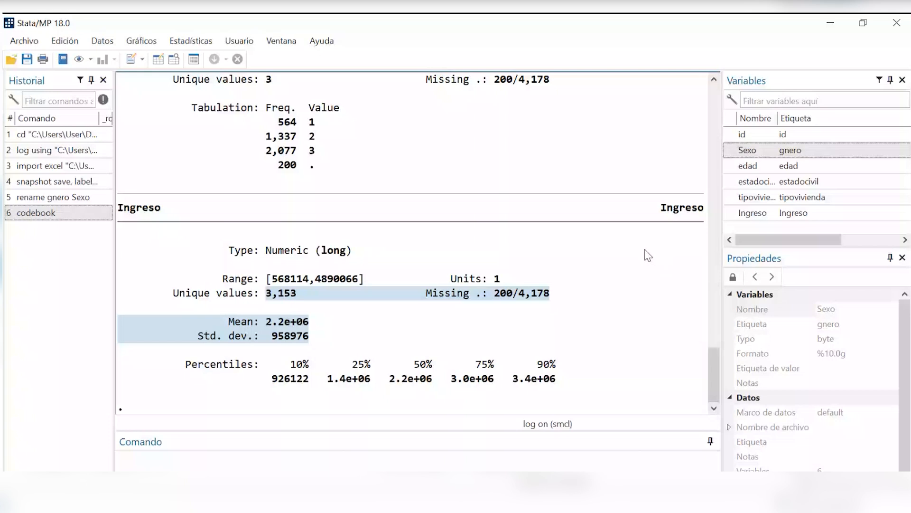
{"action": "scroll", "coordinate": [650, 257], "scroll_direction": "up", "scroll_amount": 5}
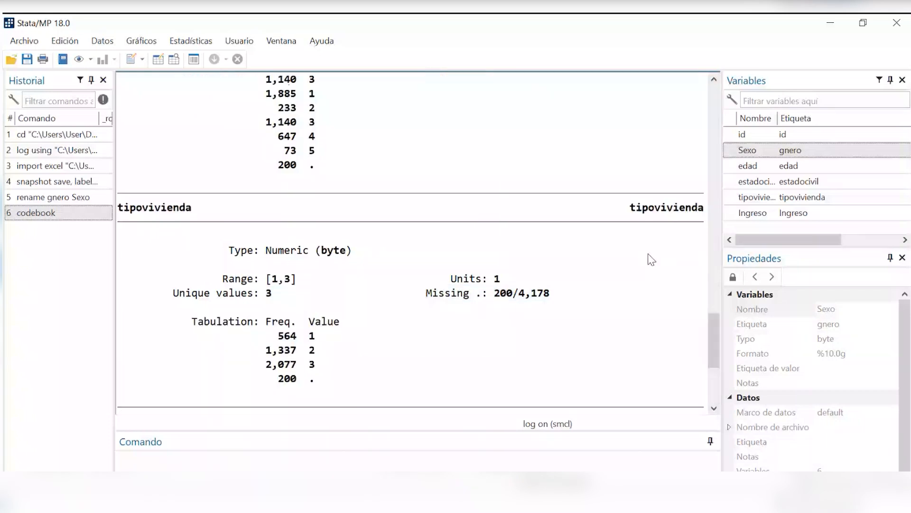
{"action": "scroll", "coordinate": [316, 301], "scroll_direction": "up", "scroll_amount": 1}
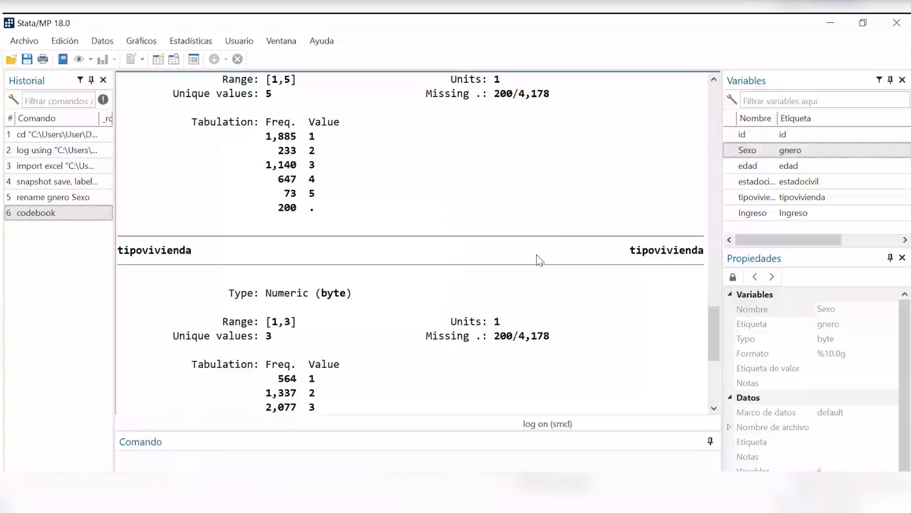
{"action": "left_click_drag", "start_coordinate": [711, 337], "coordinate": [708, 303]}
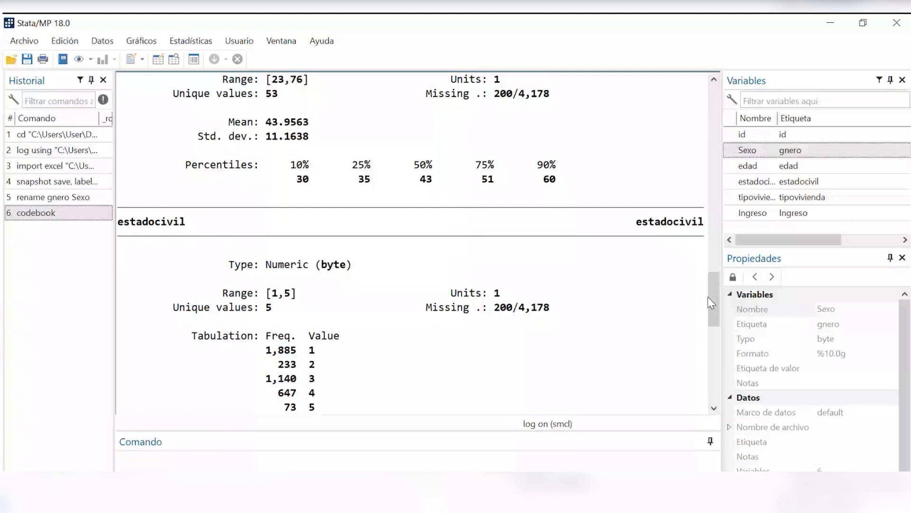
{"action": "scroll", "coordinate": [407, 257], "scroll_direction": "up", "scroll_amount": 13}
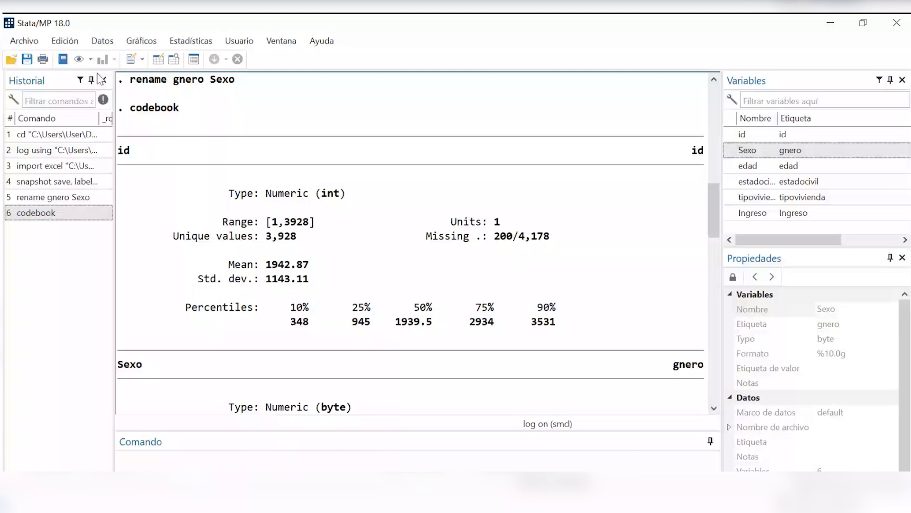
- Convert the numeric variable id to string with tostring, replacing the original variable
{"action": "left_click", "coordinate": [102, 40]}
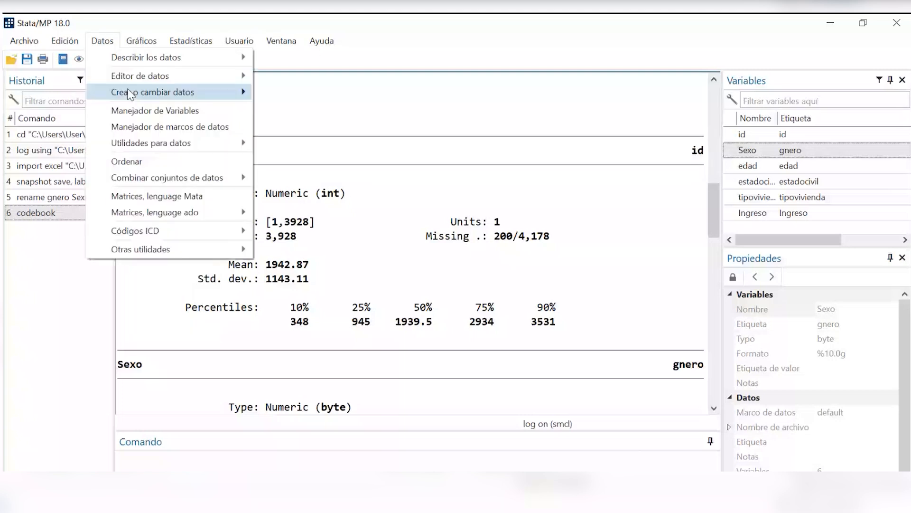
{"action": "mouse_move", "coordinate": [132, 96]}
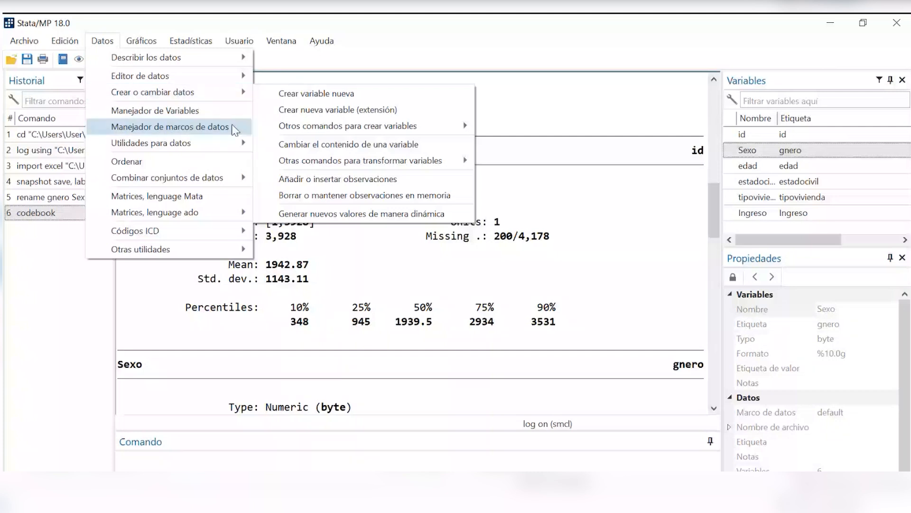
{"action": "mouse_move", "coordinate": [276, 160]}
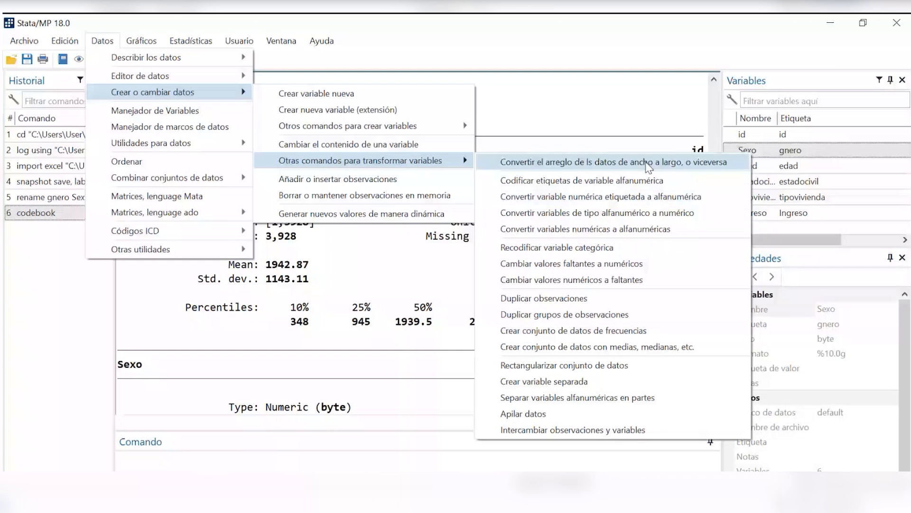
{"action": "left_click", "coordinate": [678, 236]}
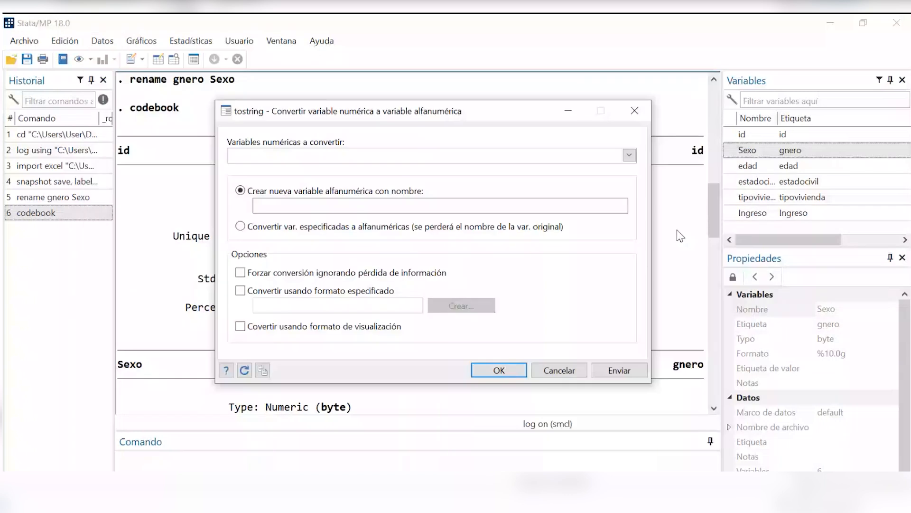
{"action": "left_click_drag", "start_coordinate": [264, 121], "coordinate": [336, 138]}
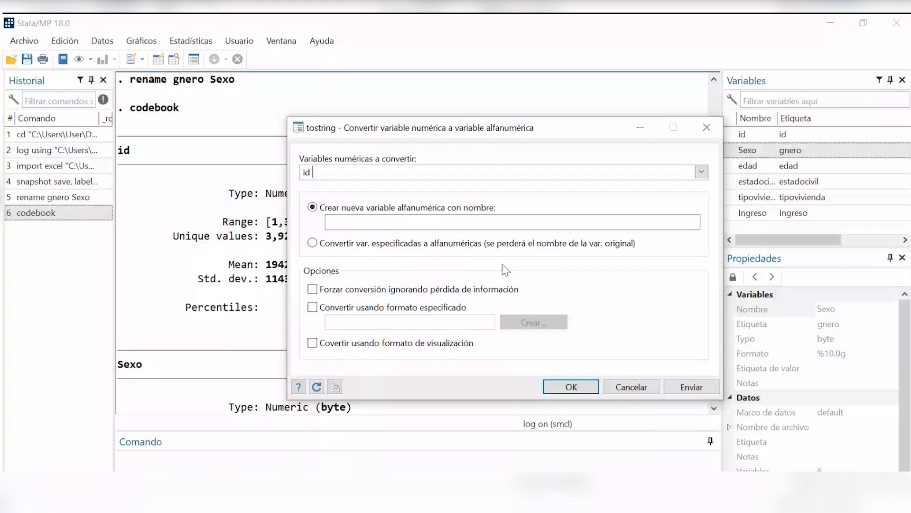
{"action": "left_click", "coordinate": [313, 243]}
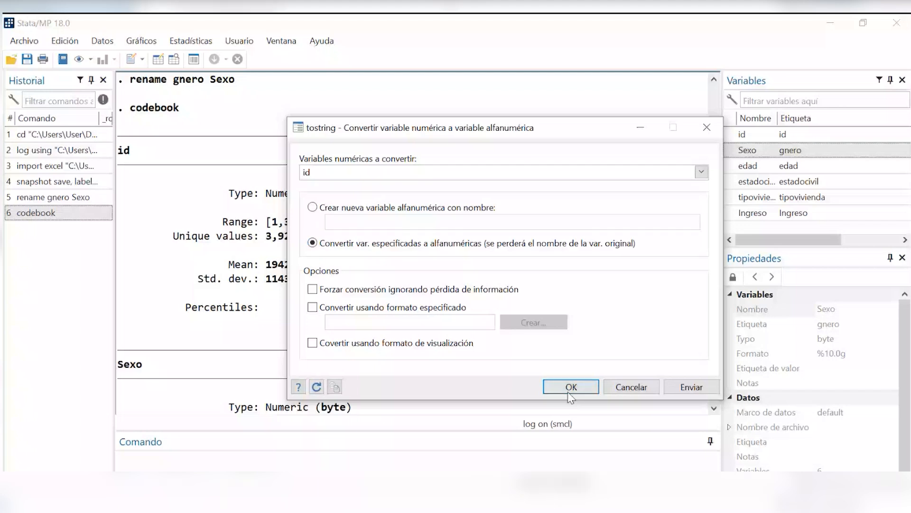
{"action": "left_click", "coordinate": [569, 390]}
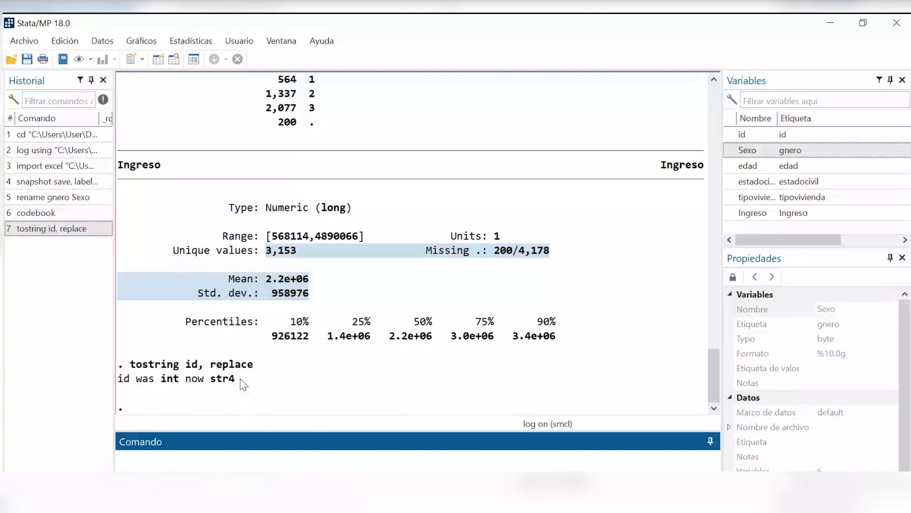
- Check the tostring output and inspect the converted id column in the data browser
{"action": "left_click_drag", "start_coordinate": [243, 385], "coordinate": [175, 358]}
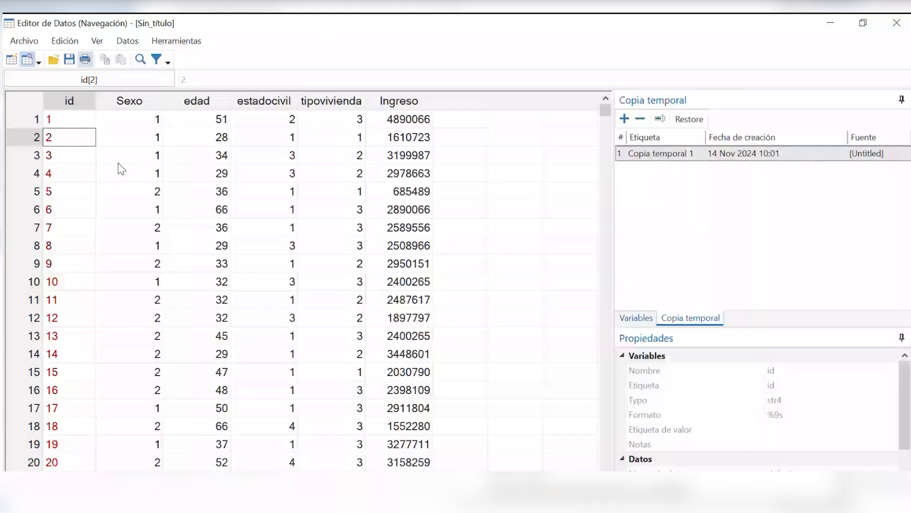
{"action": "left_click_drag", "start_coordinate": [48, 263], "coordinate": [49, 282]}
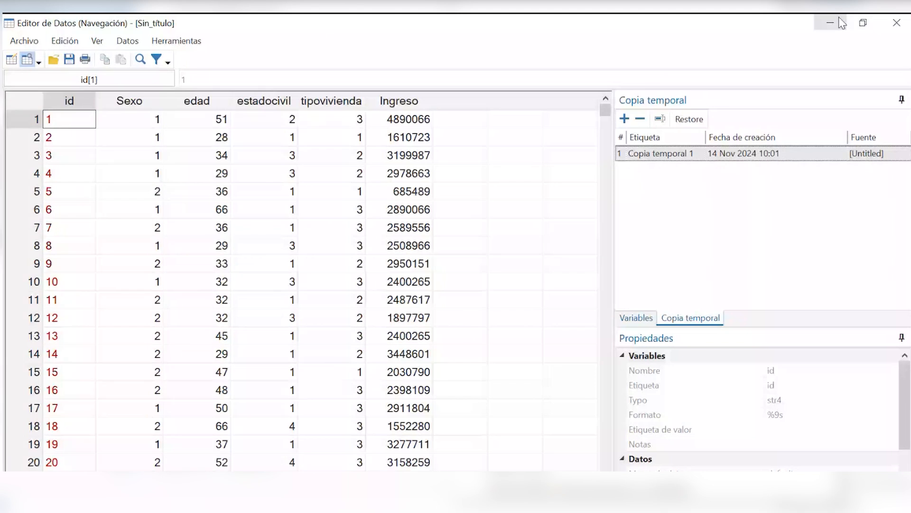
{"action": "left_click", "coordinate": [839, 19]}
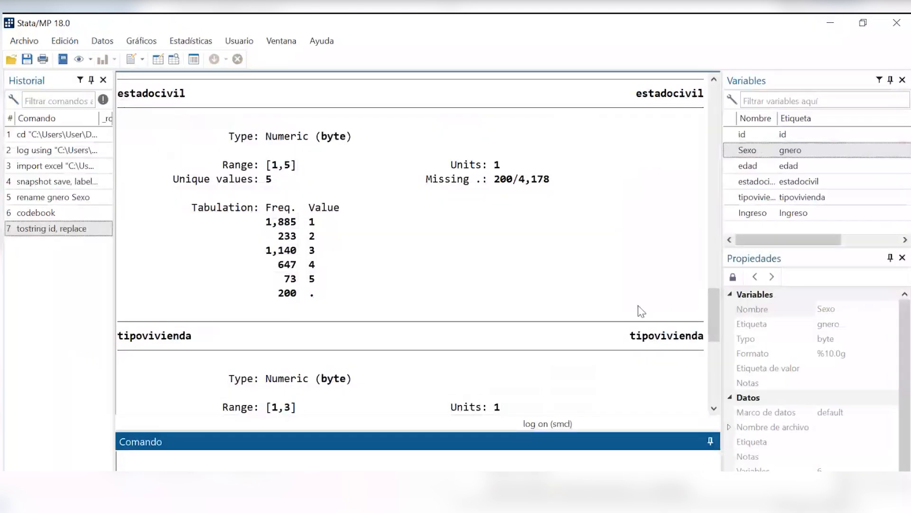
- Compare the upper limit of the id range in the codebook with the string type reported by tostring
{"action": "scroll", "coordinate": [646, 301], "scroll_direction": "up", "scroll_amount": 15}
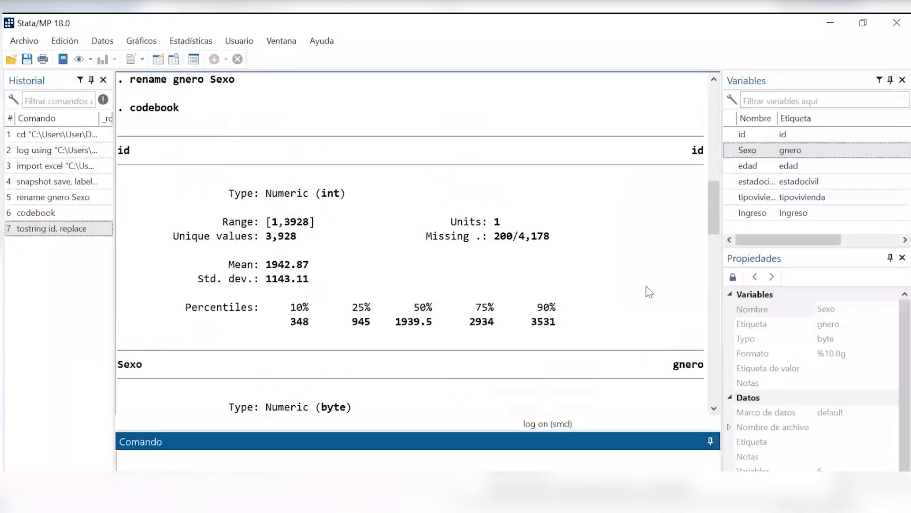
{"action": "left_click", "coordinate": [278, 231]}
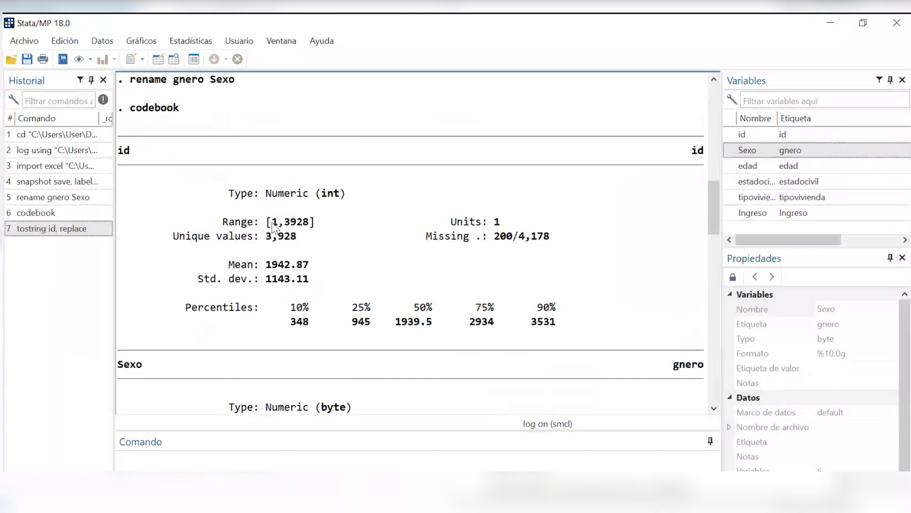
{"action": "left_click_drag", "start_coordinate": [284, 223], "coordinate": [295, 225]}
{"action": "left_click", "coordinate": [292, 229]}
{"action": "double_click", "coordinate": [294, 227]}
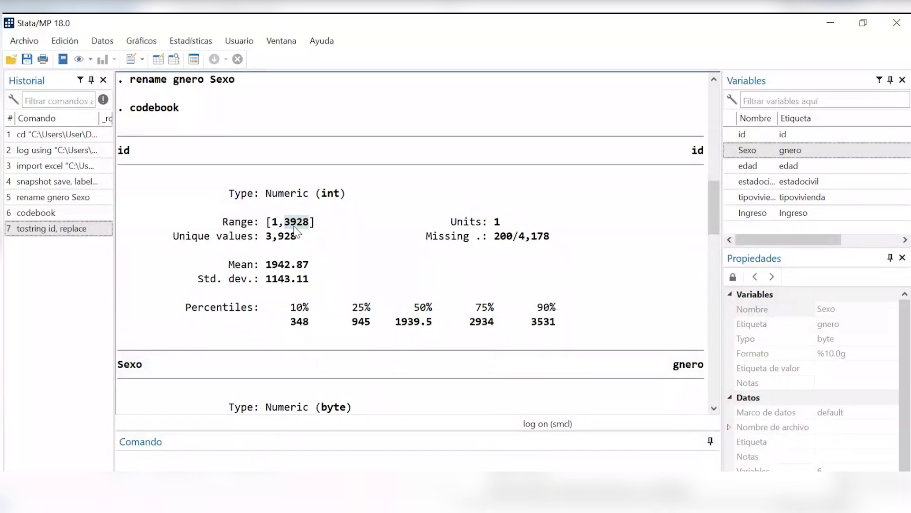
{"action": "left_click", "coordinate": [290, 228]}
{"action": "double_click", "coordinate": [290, 227]}
{"action": "left_click_drag", "start_coordinate": [713, 195], "coordinate": [713, 382]}
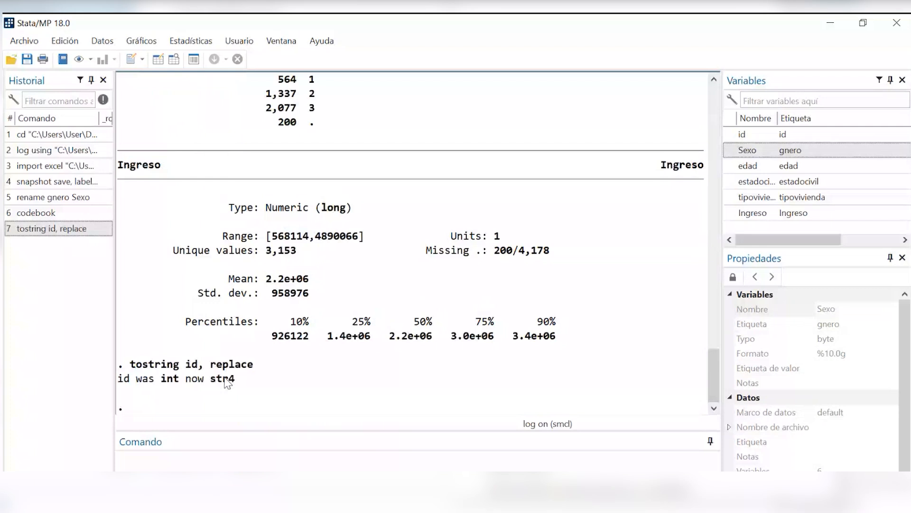
{"action": "double_click", "coordinate": [227, 380]}
- Browse the dataset and compare the id column's display with the numeric Ingreso and edad columns
{"action": "left_click", "coordinate": [174, 60]}
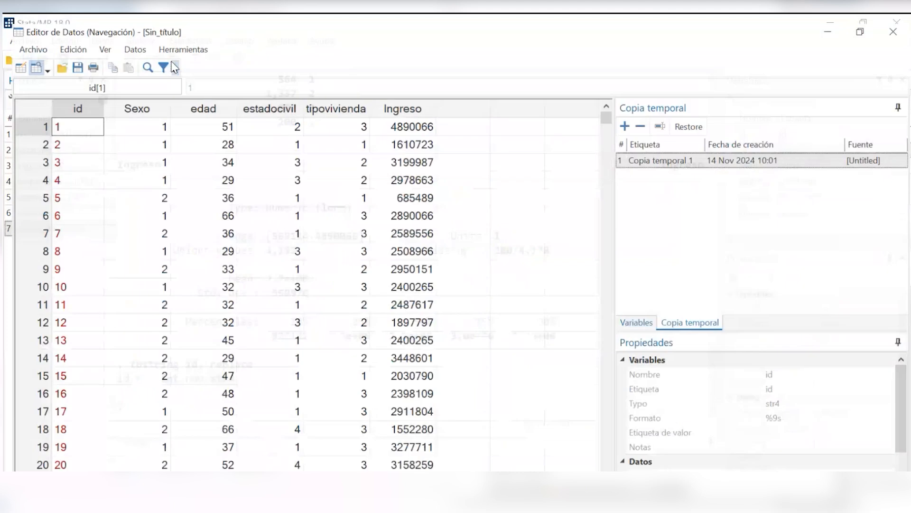
{"action": "left_click", "coordinate": [71, 137]}
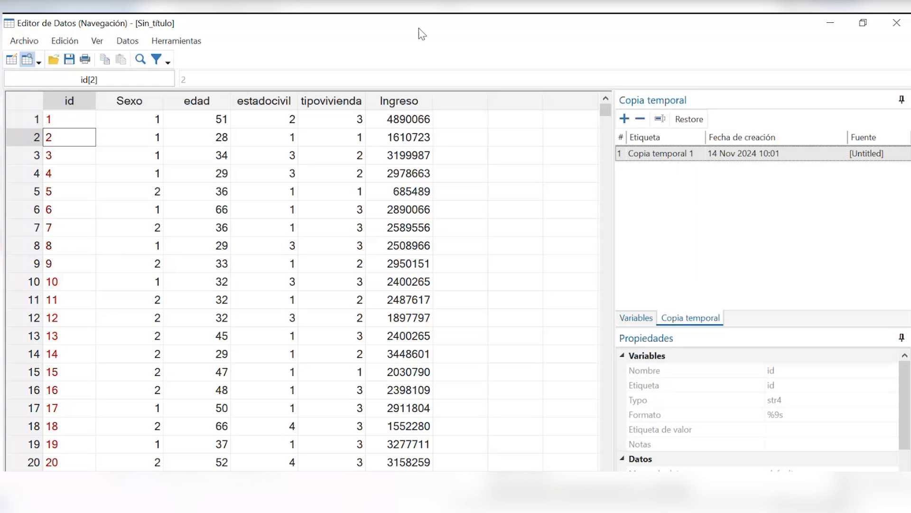
{"action": "left_click", "coordinate": [398, 100]}
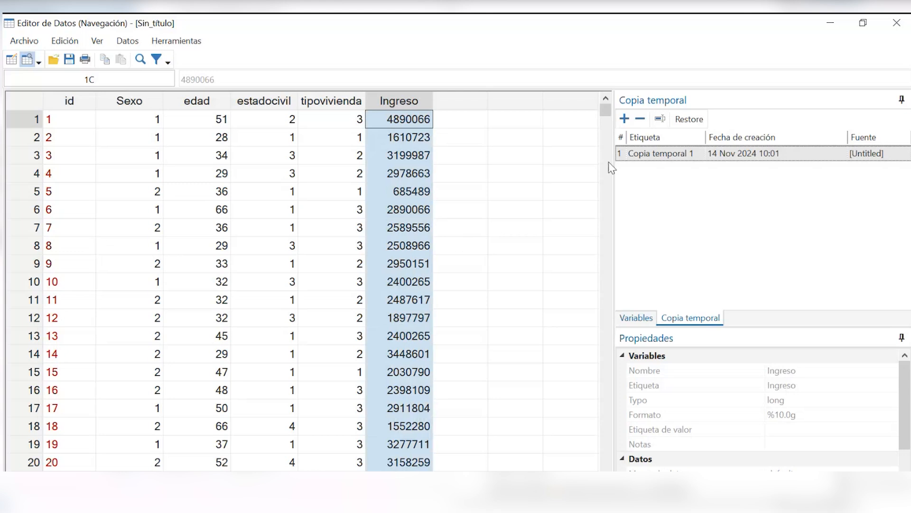
{"action": "left_click", "coordinate": [202, 137]}
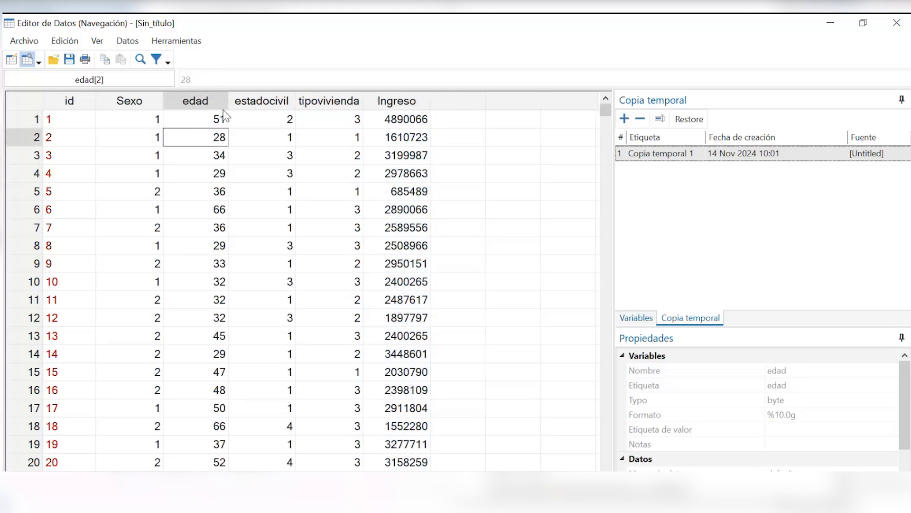
{"action": "left_click", "coordinate": [221, 106]}
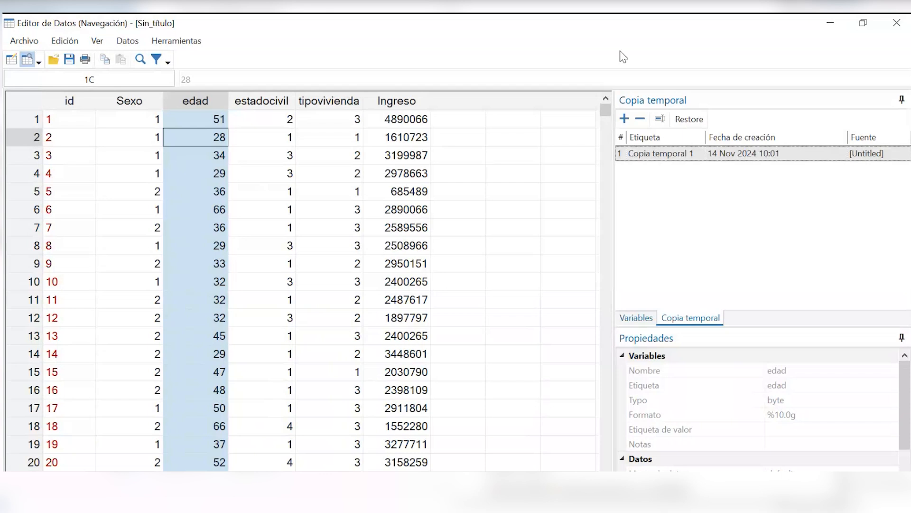
{"action": "left_click", "coordinate": [840, 21]}
- Review the codebook frequency tabulation of Sexo, focusing on the row for value 2
{"action": "left_click_drag", "start_coordinate": [714, 375], "coordinate": [727, 317]}
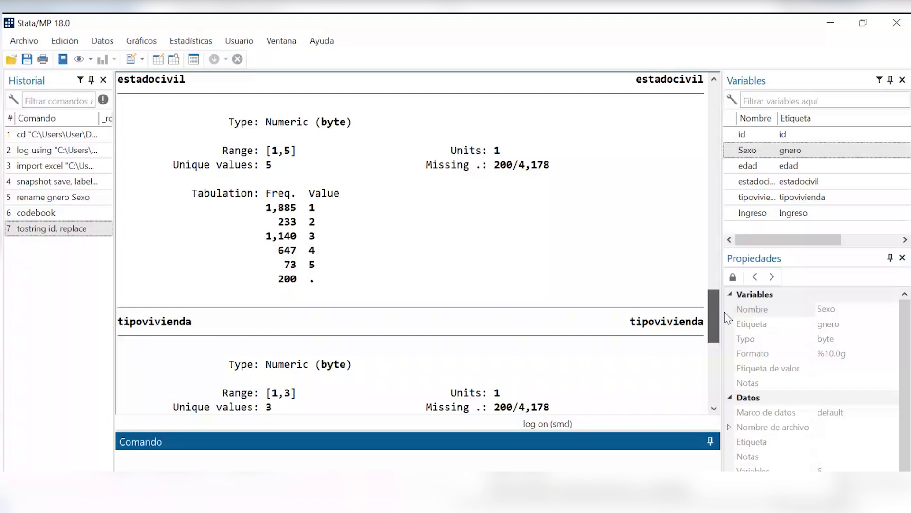
{"action": "left_click_drag", "start_coordinate": [725, 312], "coordinate": [732, 279]}
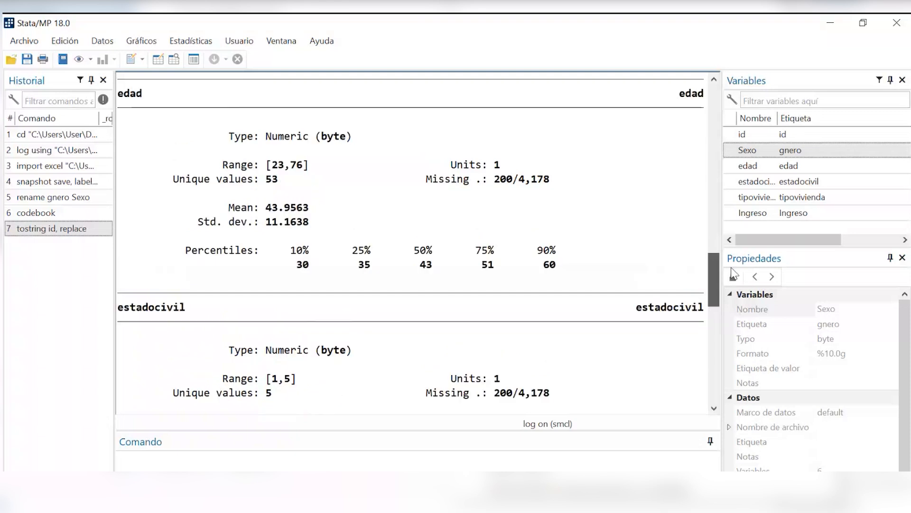
{"action": "left_click_drag", "start_coordinate": [732, 267], "coordinate": [746, 228]}
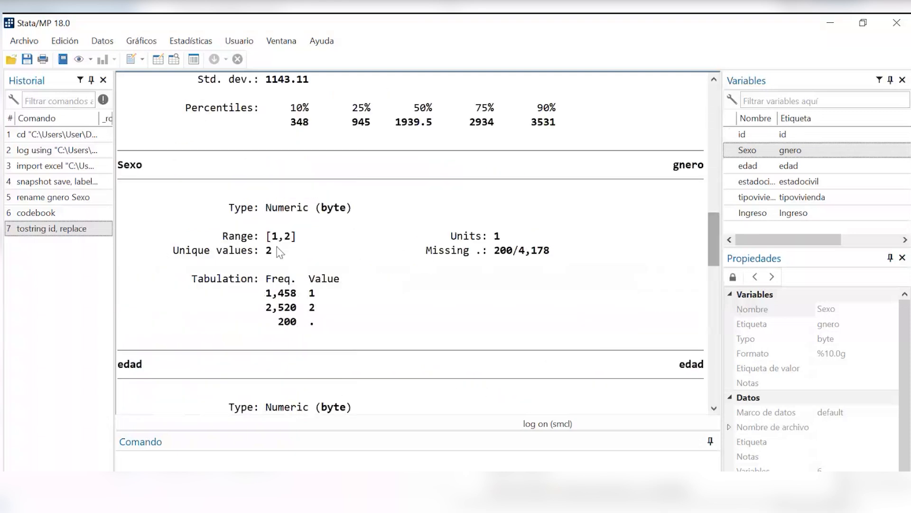
{"action": "scroll", "coordinate": [294, 253], "scroll_direction": "down", "scroll_amount": 1}
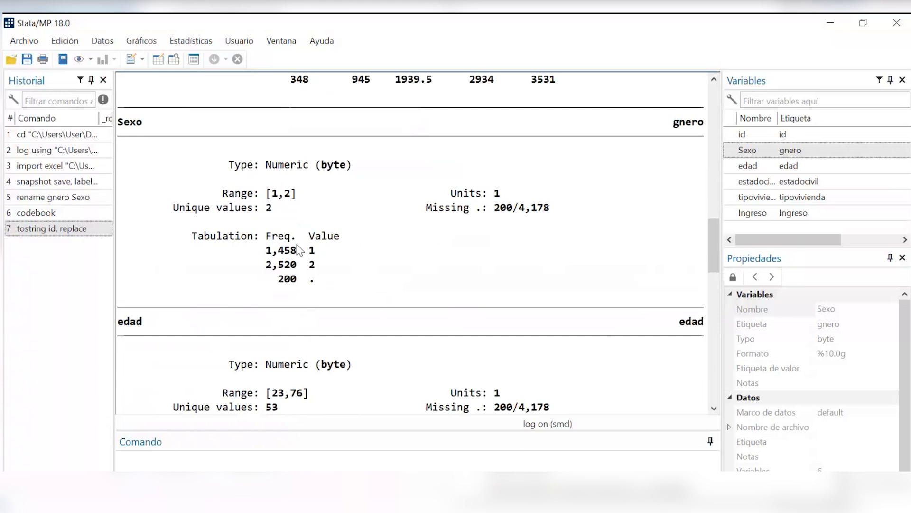
{"action": "left_click_drag", "start_coordinate": [254, 263], "coordinate": [315, 264]}
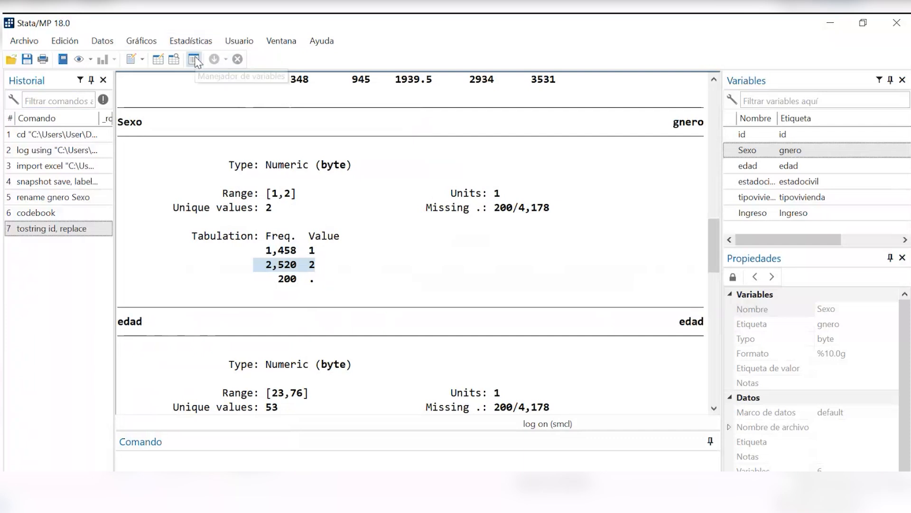
- Open the Variables Manager listing the dataset's variables
{"action": "left_click", "coordinate": [102, 40]}
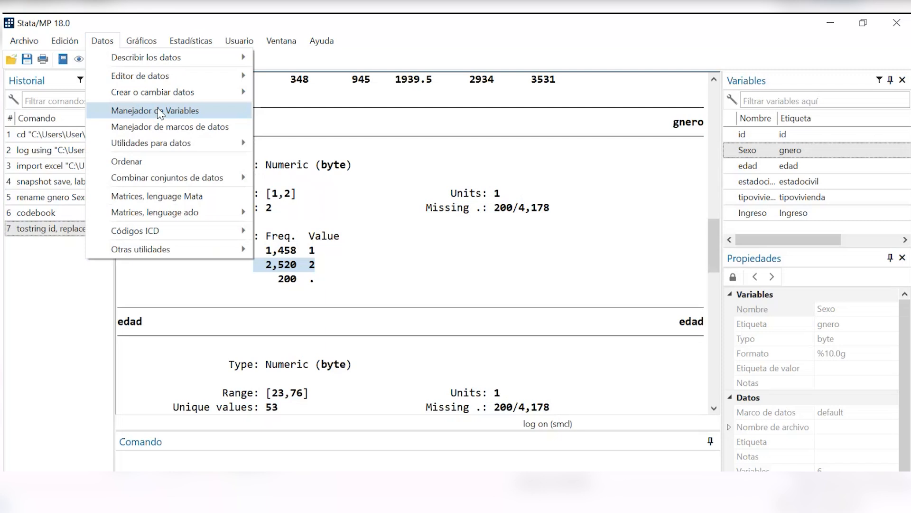
{"action": "left_click", "coordinate": [365, 60]}
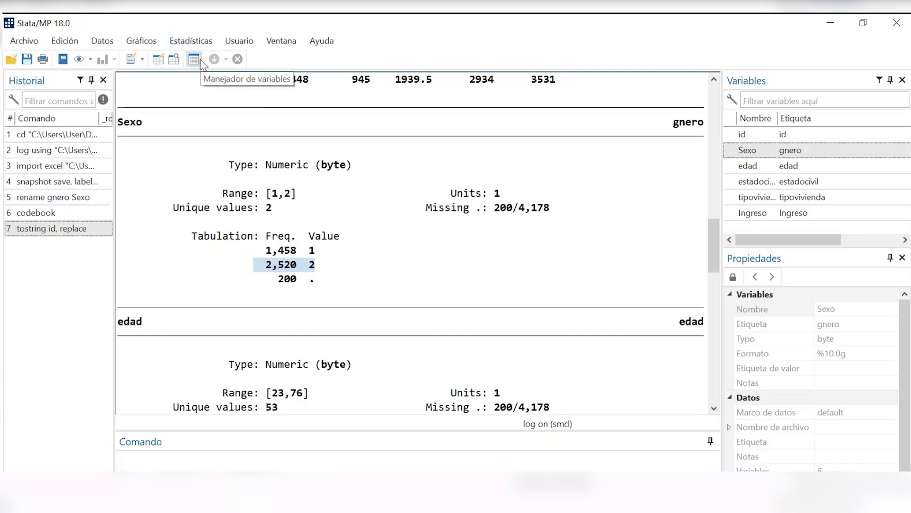
{"action": "left_click", "coordinate": [101, 42]}
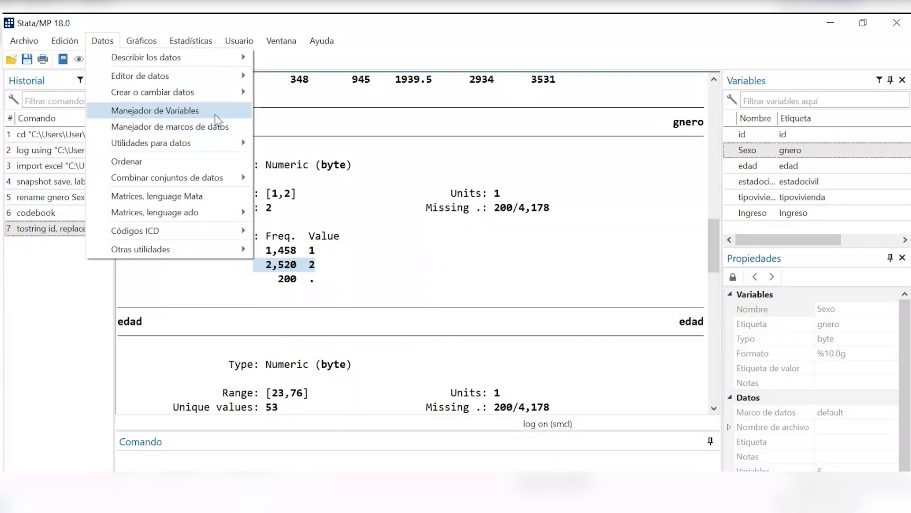
{"action": "left_click", "coordinate": [198, 117]}
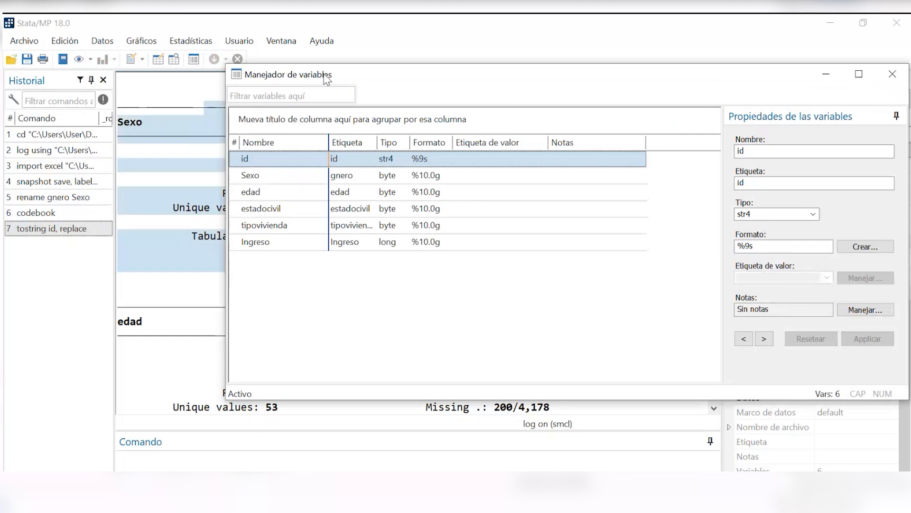
- Examine the type and format of the id variable in the Variables Manager
{"action": "left_click_drag", "start_coordinate": [324, 75], "coordinate": [200, 77]}
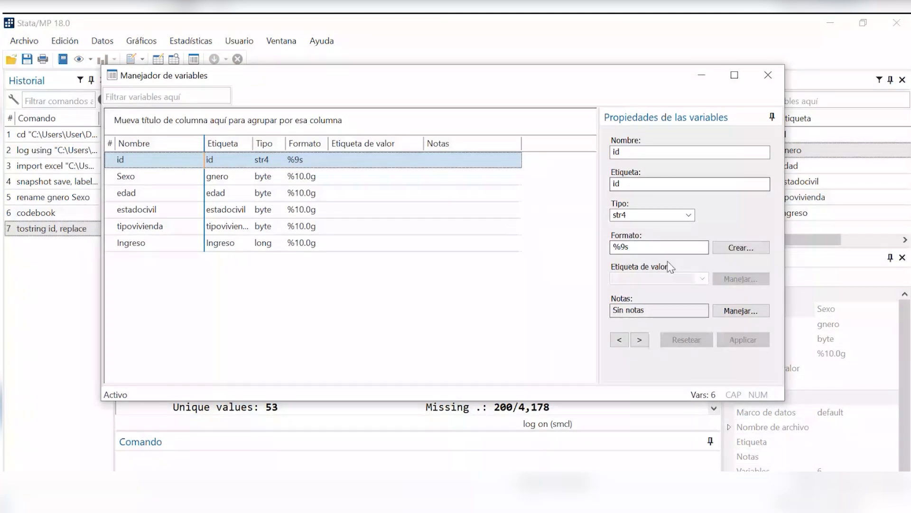
{"action": "left_click", "coordinate": [694, 224]}
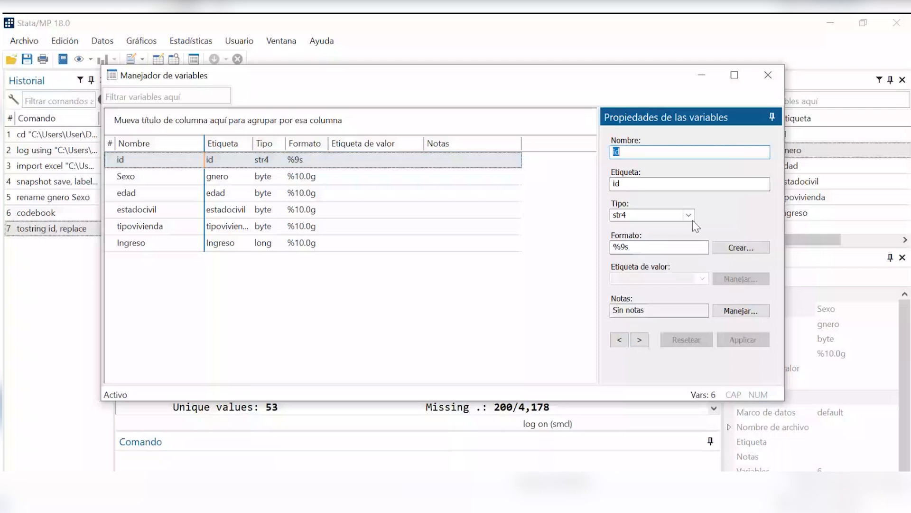
{"action": "left_click", "coordinate": [692, 219]}
{"action": "left_click", "coordinate": [753, 224]}
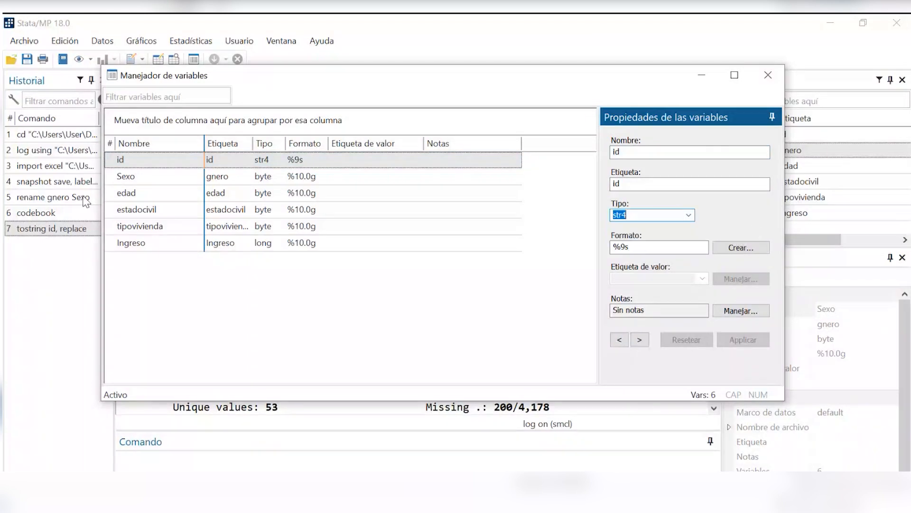
- Open value label management for the Sexo variable and consult the Genero codes in the Categorias sheet of Base_INTRO_b1
{"action": "left_click", "coordinate": [148, 177]}
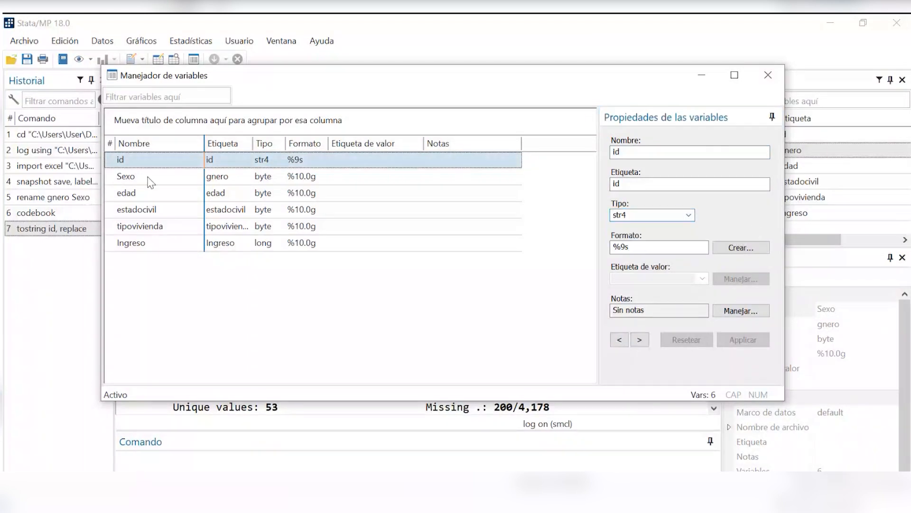
{"action": "left_click", "coordinate": [151, 179]}
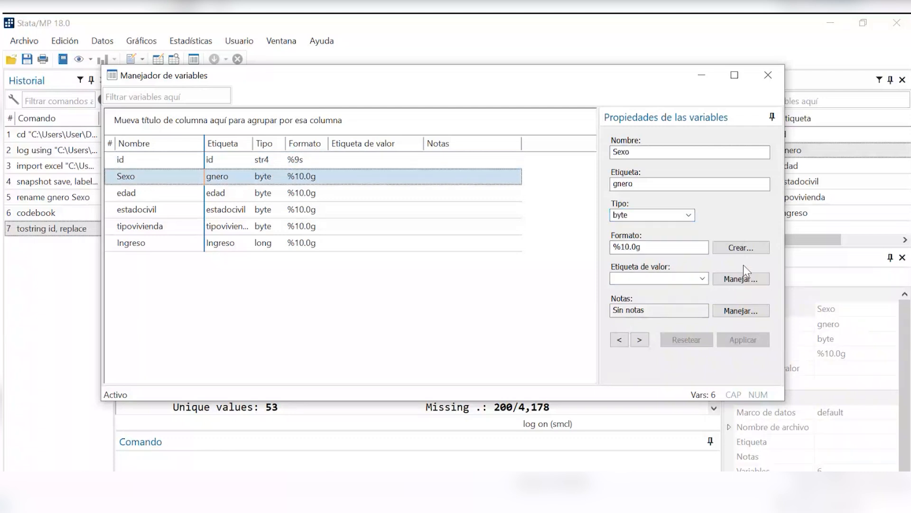
{"action": "left_click", "coordinate": [733, 281]}
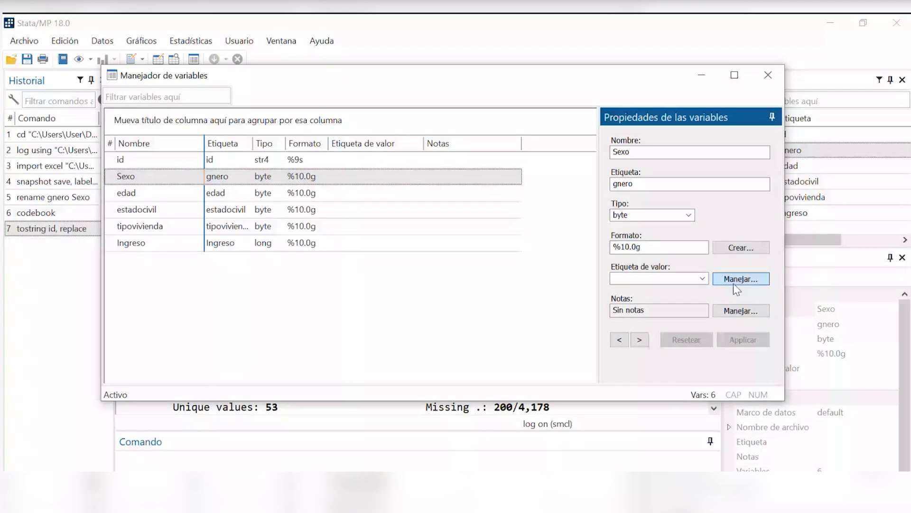
{"action": "left_click", "coordinate": [734, 280]}
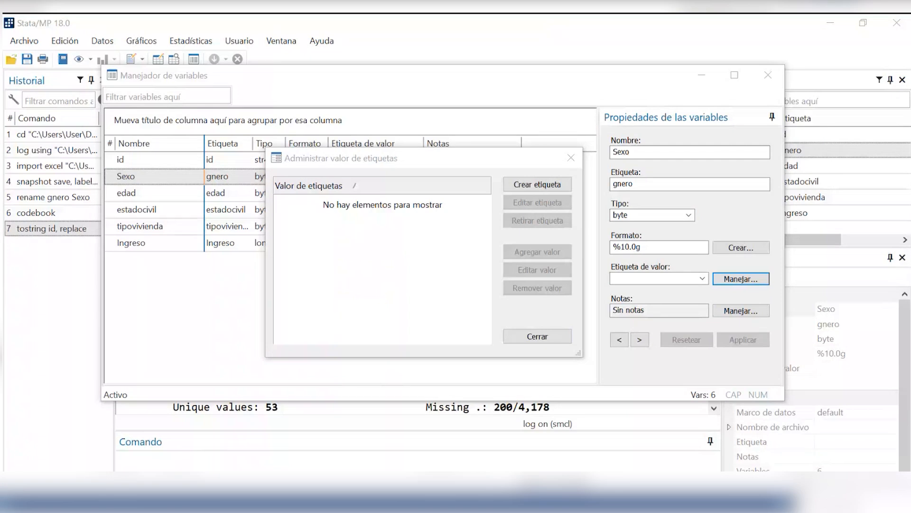
{"action": "left_click_drag", "start_coordinate": [910, 215], "coordinate": [299, 39]}
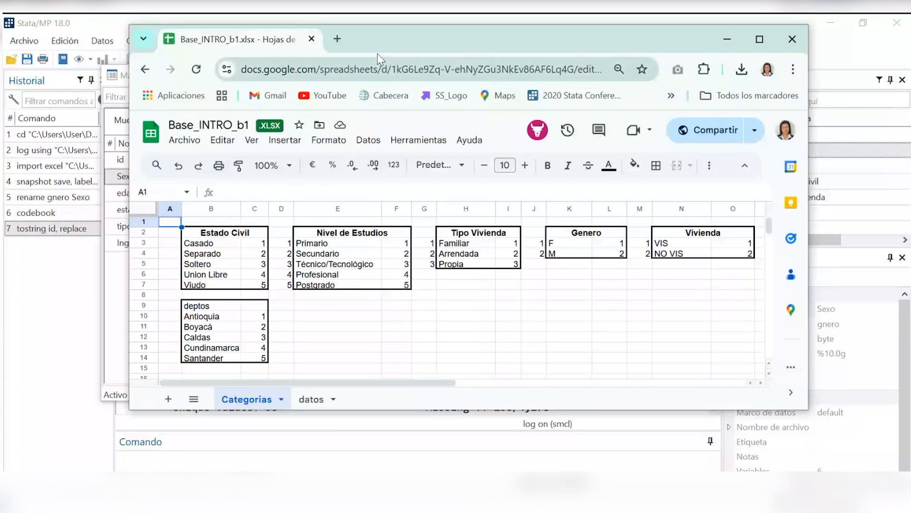
{"action": "left_click_drag", "start_coordinate": [378, 53], "coordinate": [910, 285]}
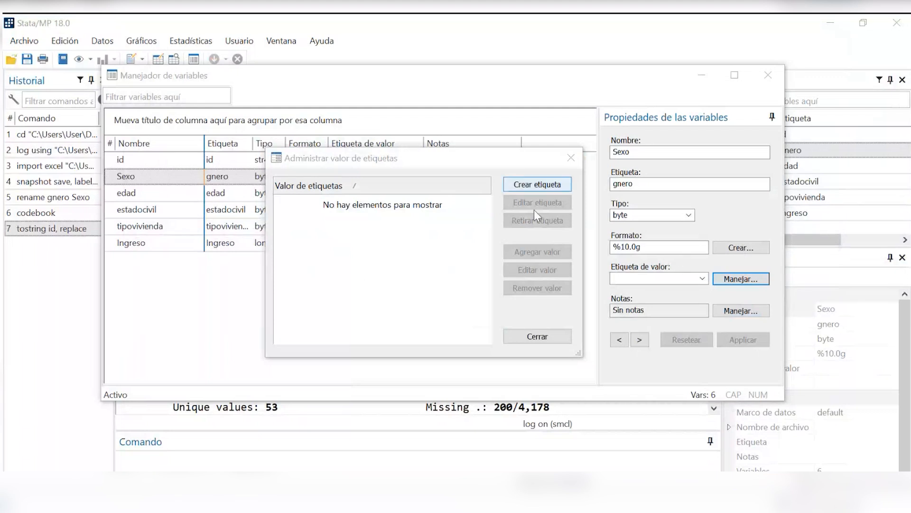
- Create a value label named Sexo and add value 1 as Femenino
{"action": "left_click", "coordinate": [552, 184]}
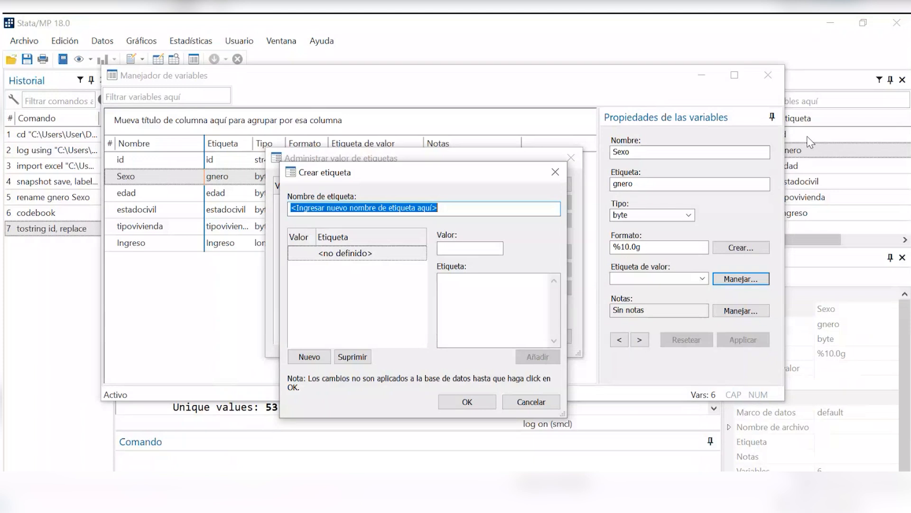
{"action": "type", "text": "Sexo"}
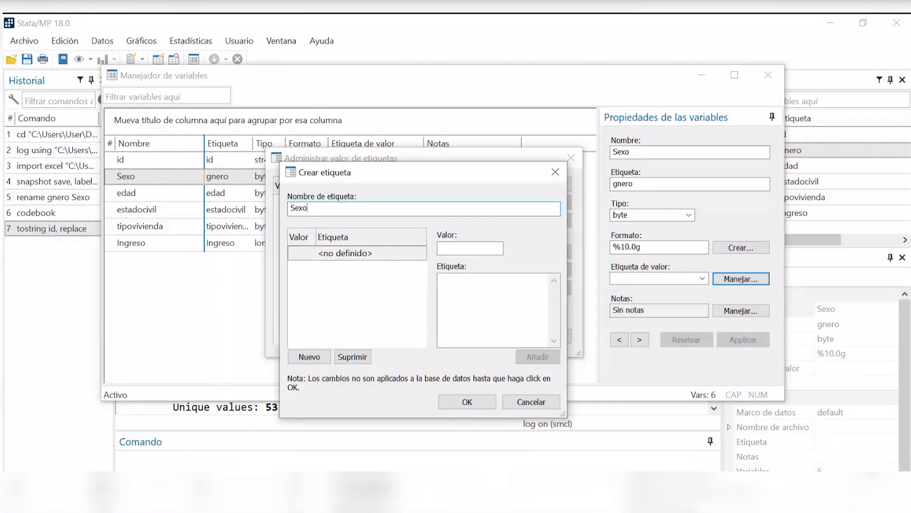
{"action": "left_click", "coordinate": [475, 249]}
{"action": "type", "text": "1"}
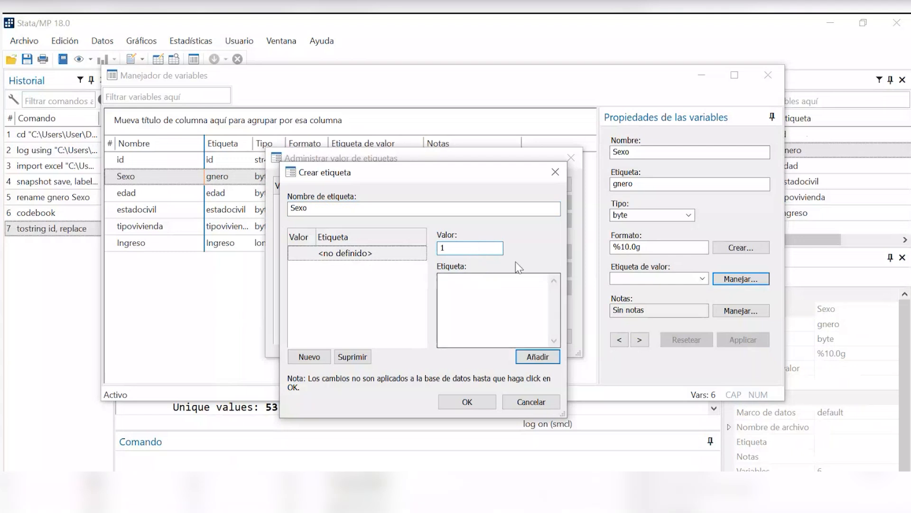
{"action": "left_click", "coordinate": [472, 294]}
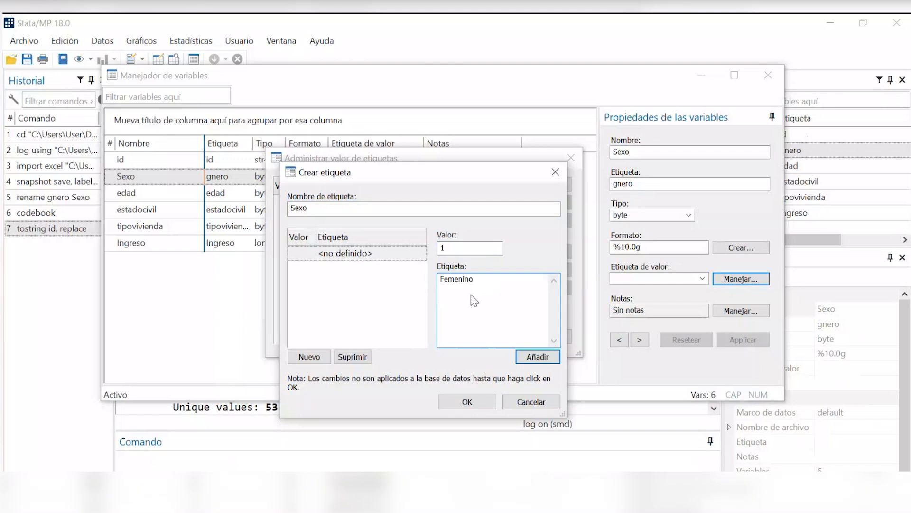
{"action": "type", "text": "Femenino"}
{"action": "key", "text": "Return"}
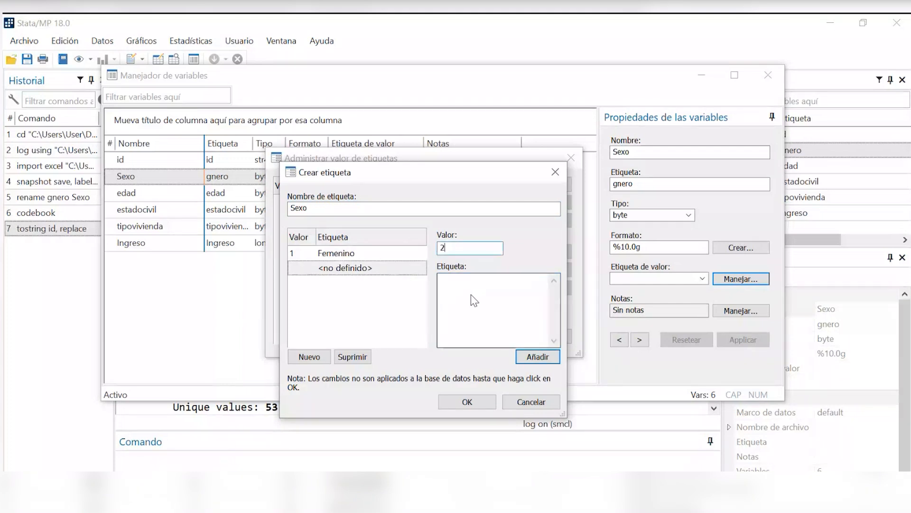
- Add value 2 as Masculino to the Sexo value label and save the label definition
{"action": "left_click", "coordinate": [469, 298]}
{"action": "type", "text": "Mascu"}
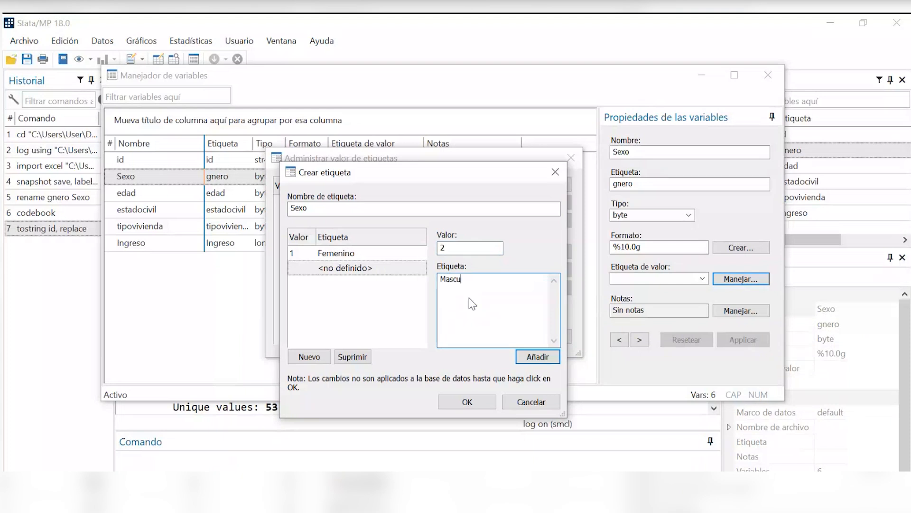
{"action": "type", "text": "lini"}
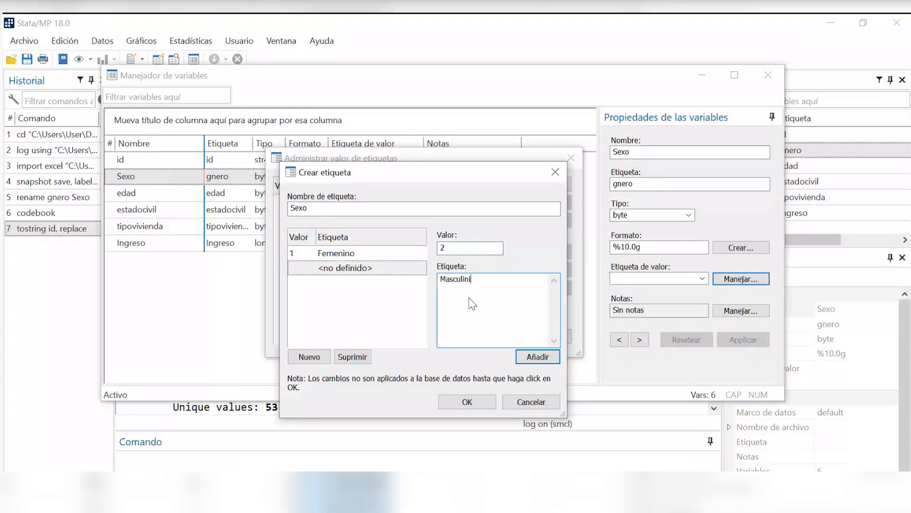
{"action": "type", "text": "o"}
{"action": "key", "text": "Return"}
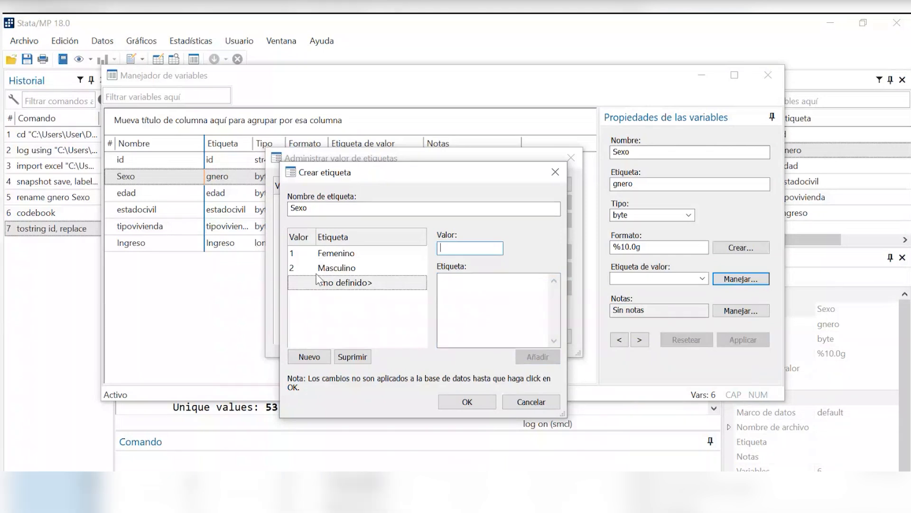
{"action": "left_click", "coordinate": [467, 402]}
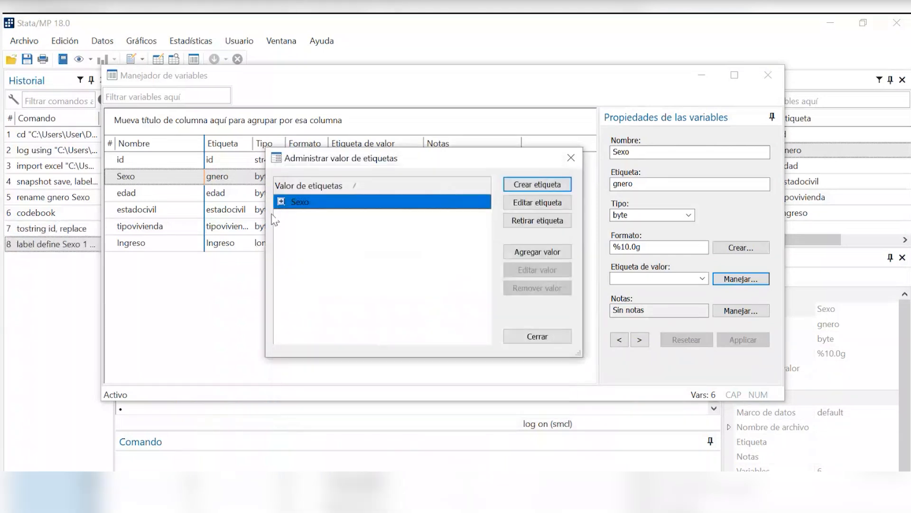
- Check the value-text pairs defined in the Sexo value label and close the label manager
{"action": "left_click", "coordinate": [281, 202]}
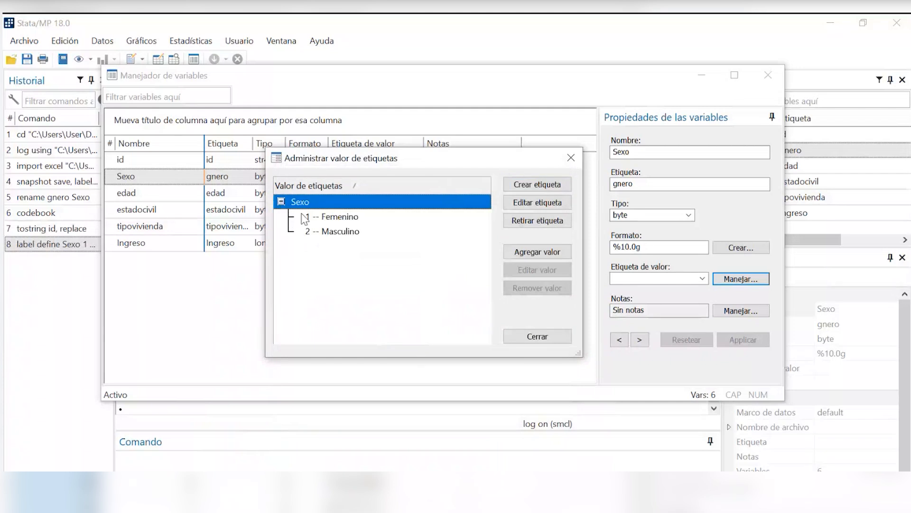
{"action": "left_click", "coordinate": [280, 202]}
{"action": "left_click", "coordinate": [280, 203]}
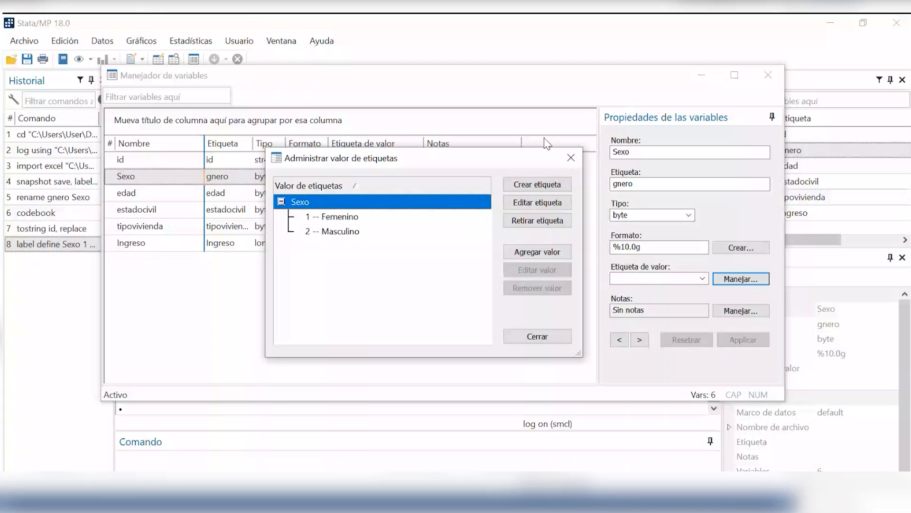
{"action": "left_click", "coordinate": [537, 336]}
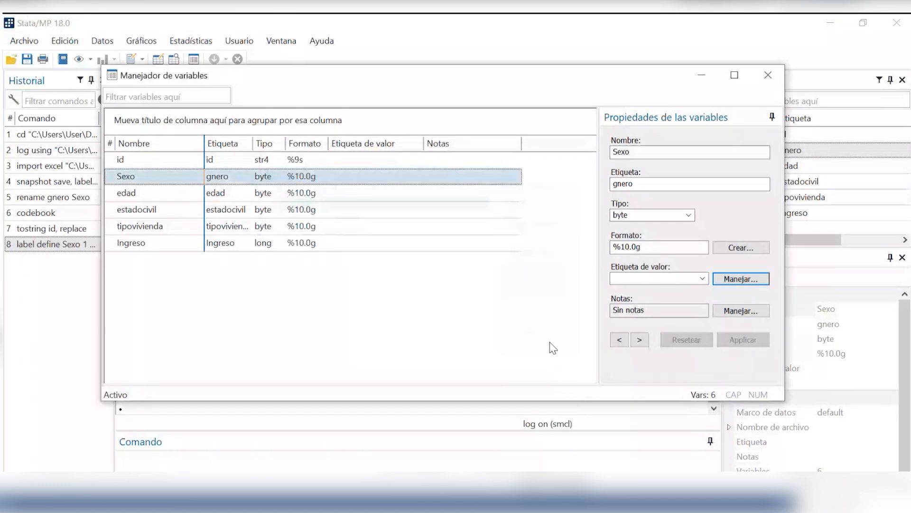
- Assign the Sexo value label to the Sexo variable and apply the change
{"action": "left_click", "coordinate": [703, 279]}
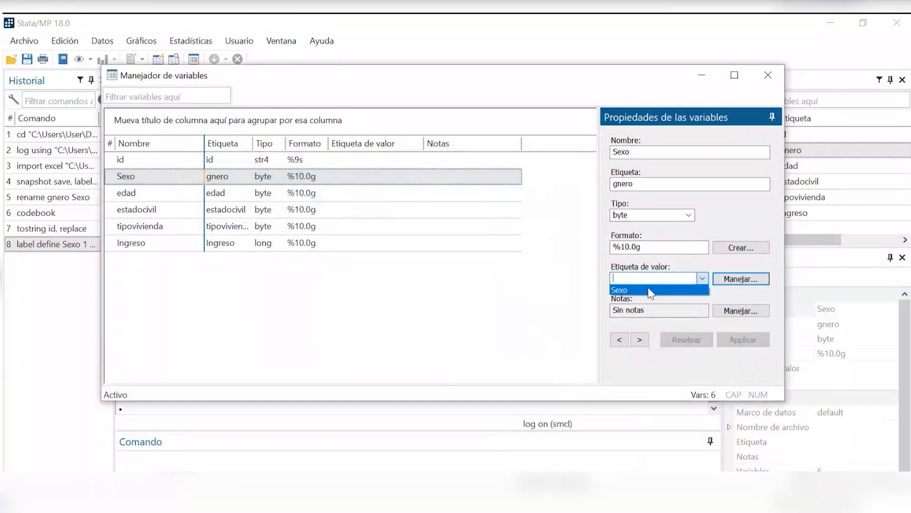
{"action": "left_click", "coordinate": [649, 290]}
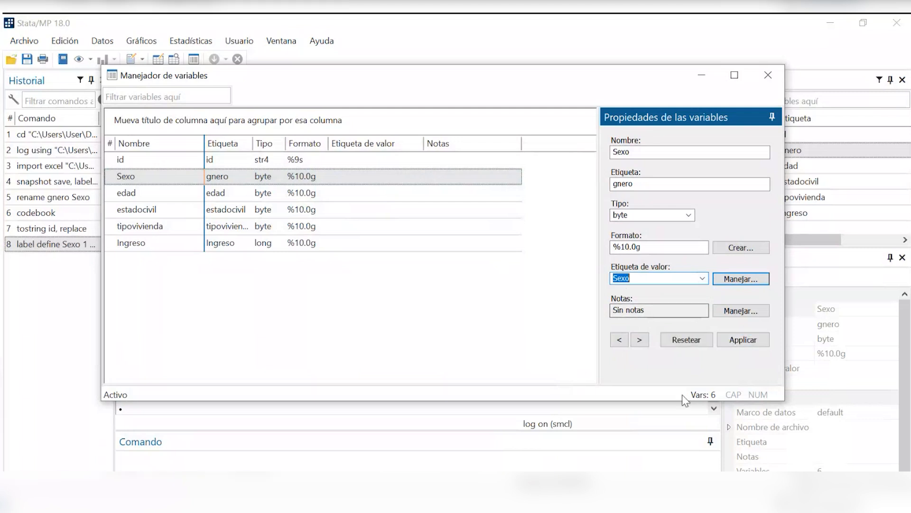
{"action": "left_click", "coordinate": [741, 340]}
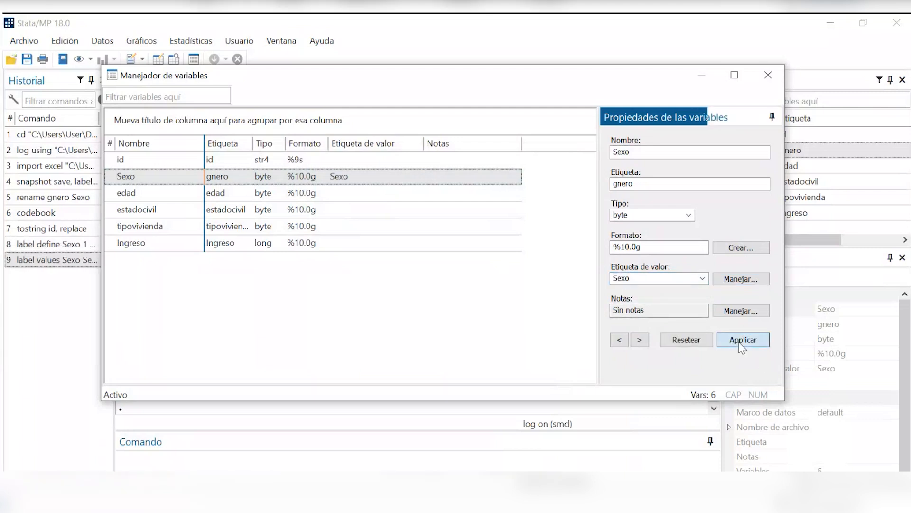
- Browse the dataset and compare the labelled Sexo column with the id and edad columns
{"action": "left_click", "coordinate": [693, 71]}
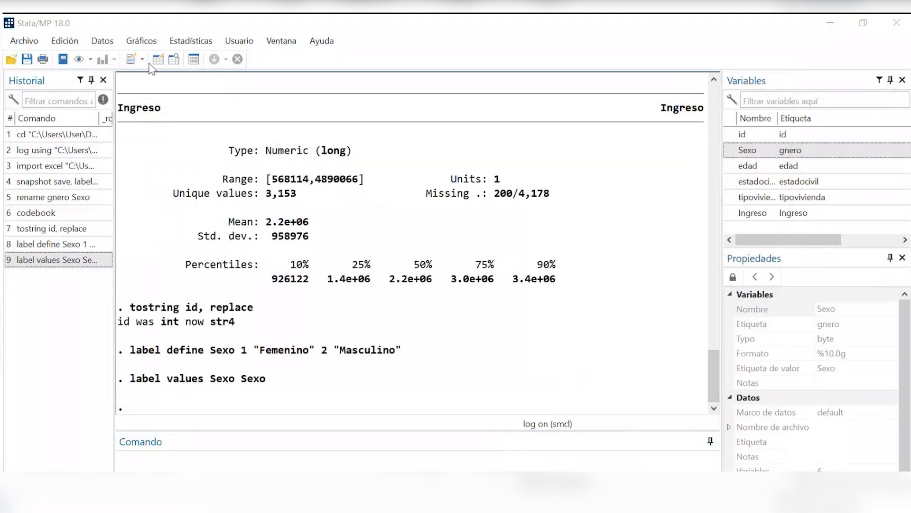
{"action": "left_click", "coordinate": [174, 59]}
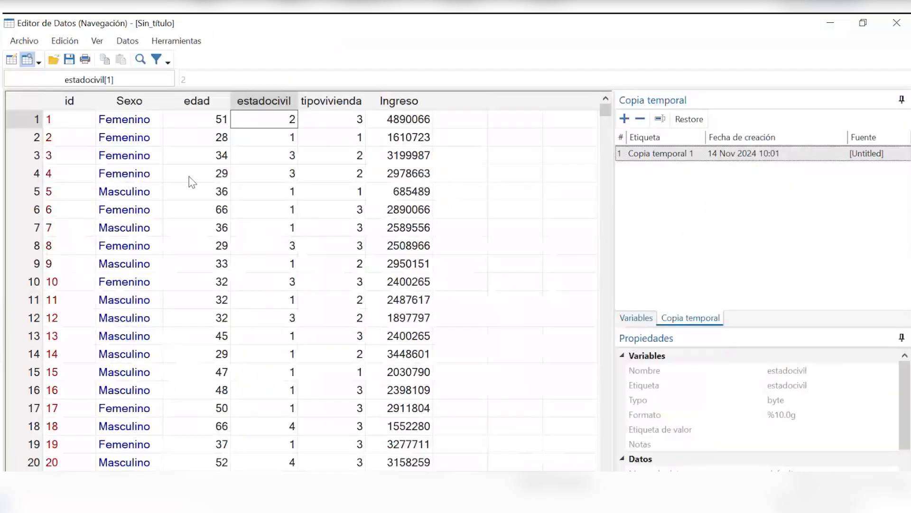
{"action": "left_click", "coordinate": [64, 108]}
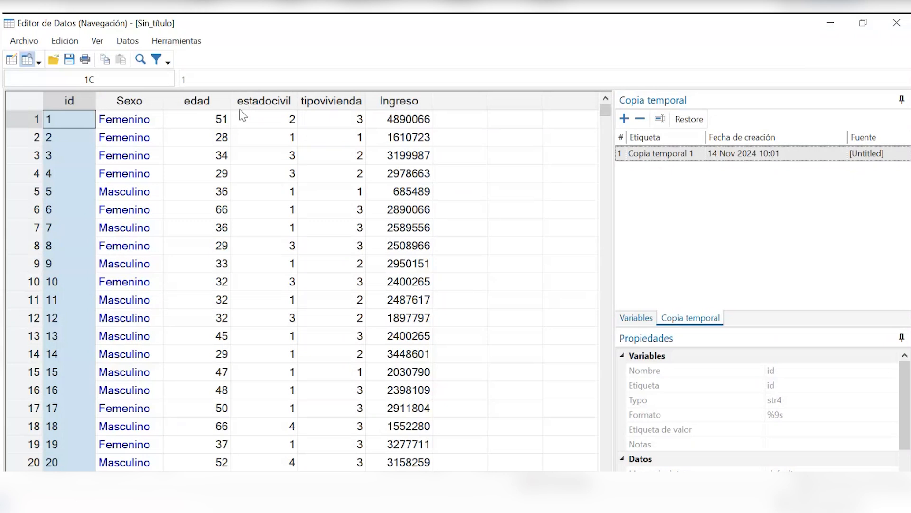
{"action": "left_click", "coordinate": [201, 102]}
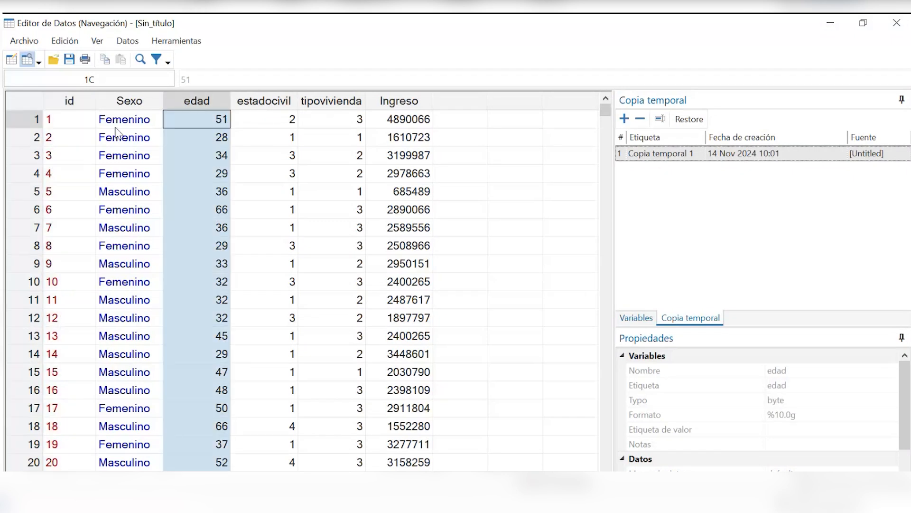
{"action": "left_click", "coordinate": [145, 101]}
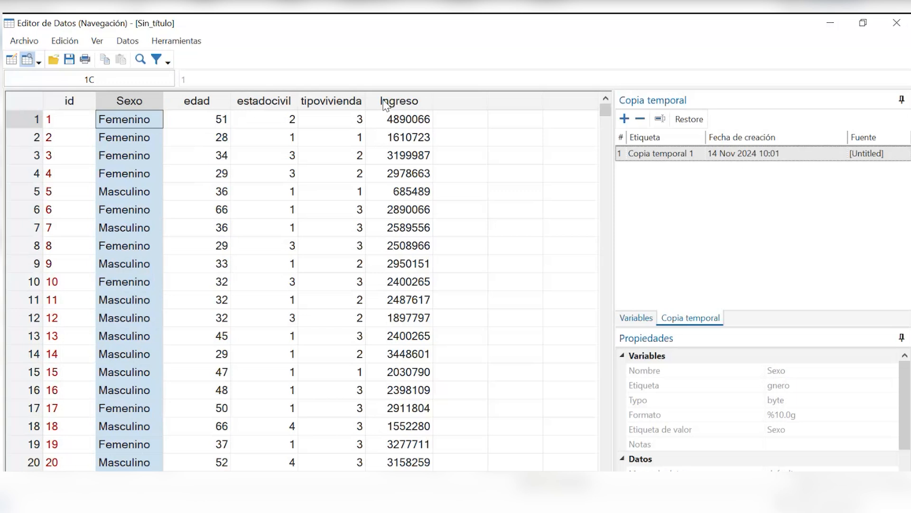
{"action": "left_click", "coordinate": [205, 125]}
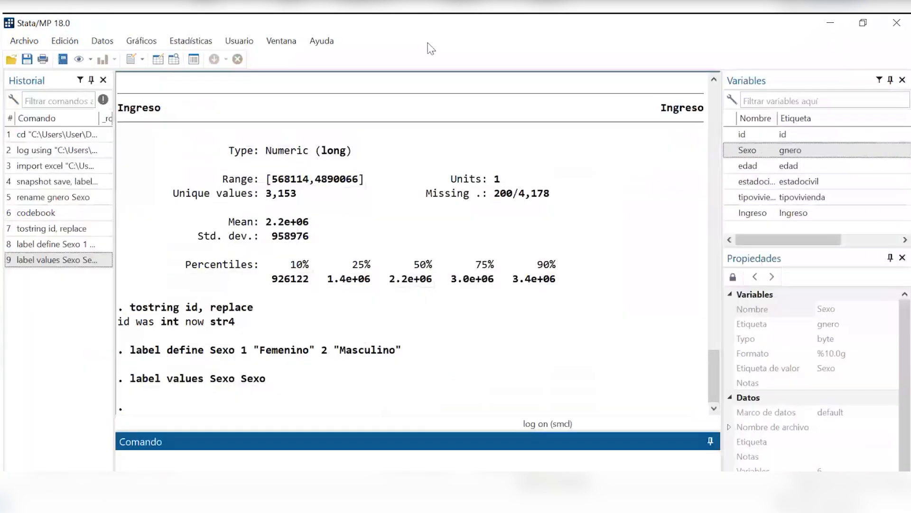
- Start a new value label for the estadocivil variable in the variables manager and name it EstadoCivil
{"action": "left_click", "coordinate": [194, 62]}
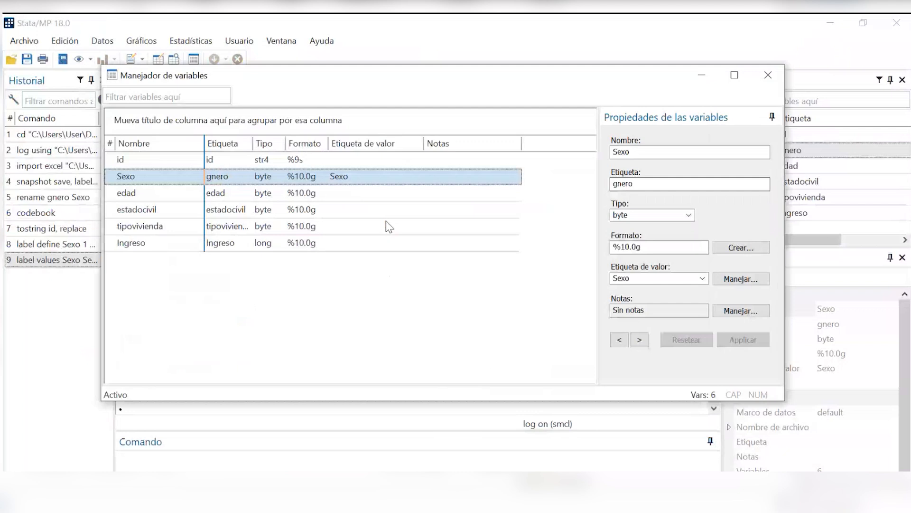
{"action": "left_click", "coordinate": [383, 212]}
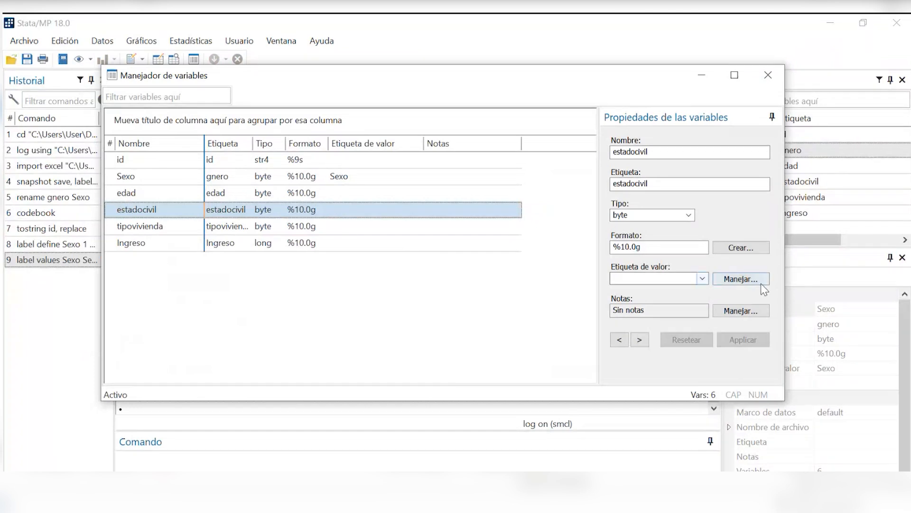
{"action": "left_click", "coordinate": [746, 278]}
{"action": "left_click", "coordinate": [541, 161]}
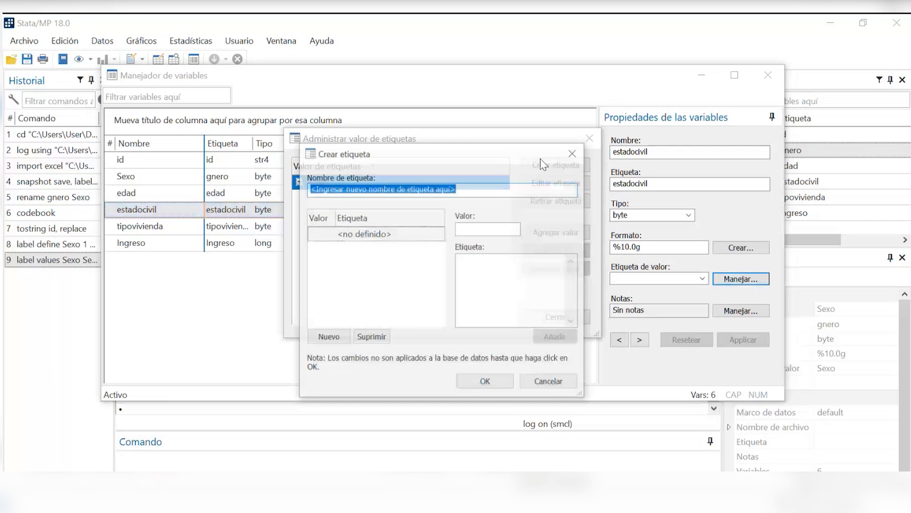
{"action": "type", "text": "Esta"}
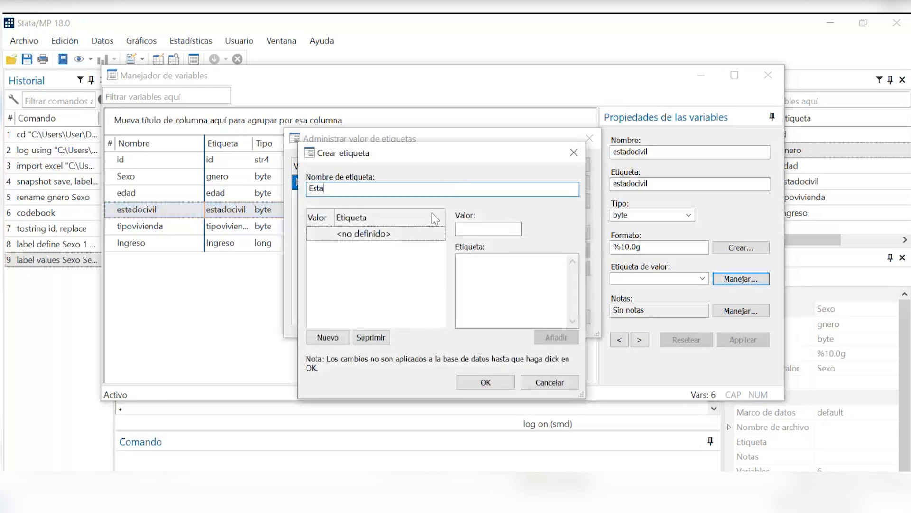
{"action": "type", "text": "doCivil"}
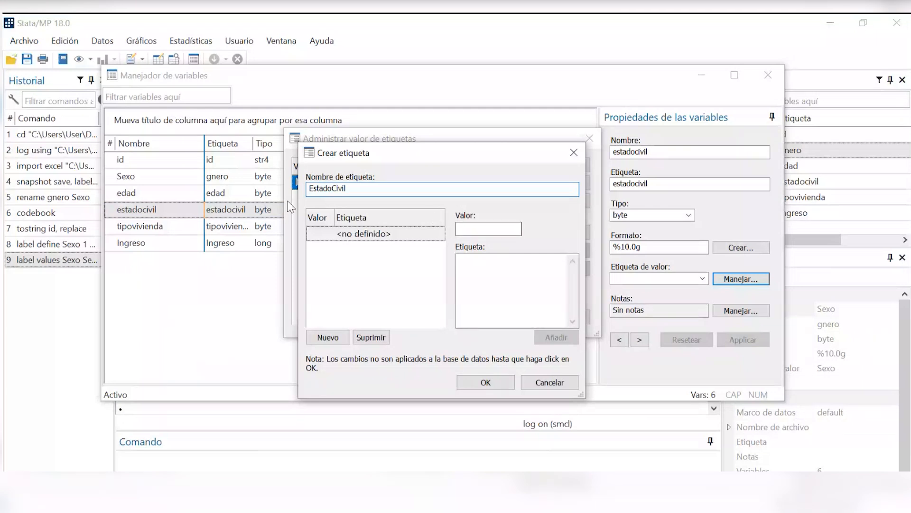
- Try to save the new value label under the name Estado Civil, written with a space
{"action": "key", "text": "Left"}
{"action": "key", "text": "Left"}
{"action": "key", "text": "Left"}
{"action": "key", "text": "Left"}
{"action": "key", "text": "Left"}
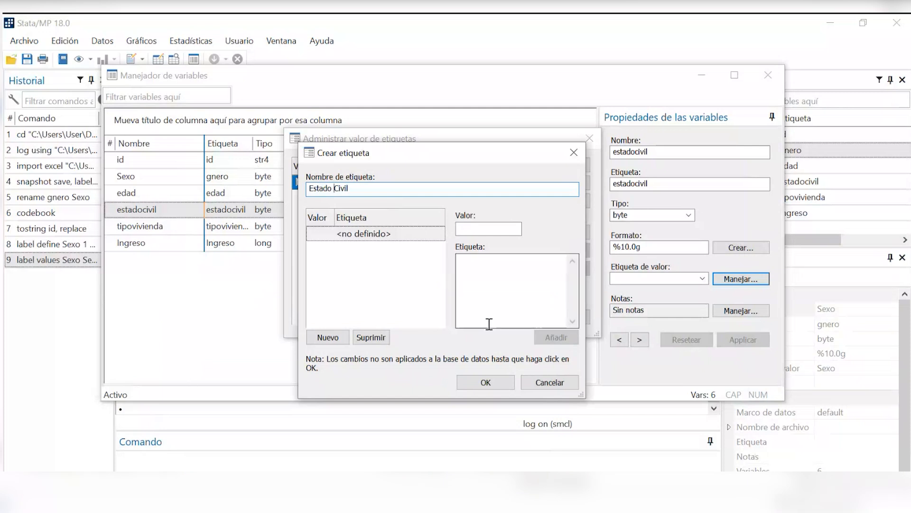
{"action": "left_click", "coordinate": [491, 388]}
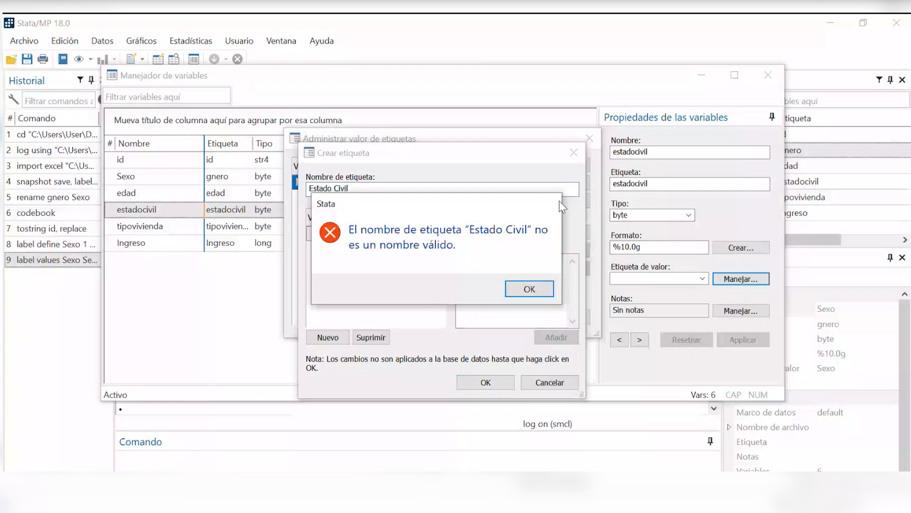
{"action": "left_click", "coordinate": [530, 289]}
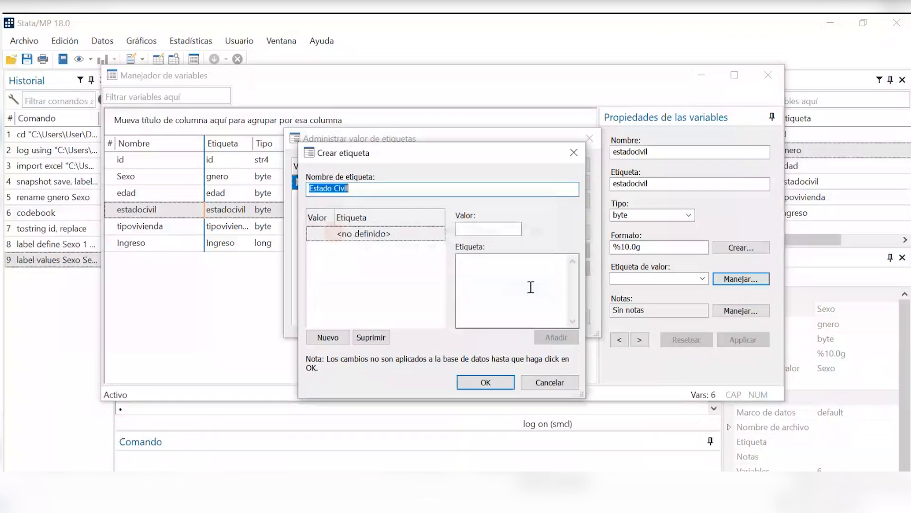
- Rename the new value label as Estado_Civil and add value 1 as Casado
{"action": "left_click", "coordinate": [337, 189]}
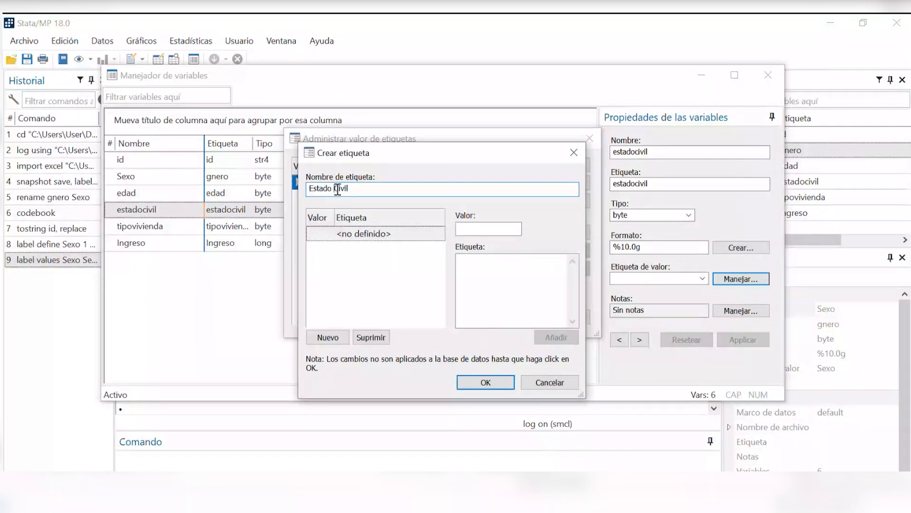
{"action": "key", "text": "BackSpace"}
{"action": "type", "text": "_"}
{"action": "left_click", "coordinate": [494, 227]}
{"action": "type", "text": "1"}
{"action": "left_click", "coordinate": [488, 302]}
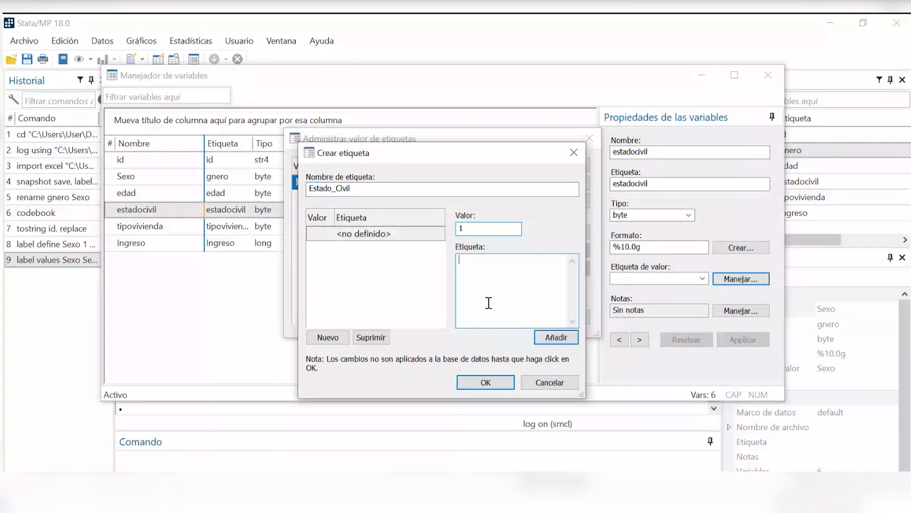
{"action": "type", "text": "Casado"}
{"action": "key", "text": "Return"}
- Add value 2 as Separado and value 3 as Soltero to the Estado_Civil label
{"action": "type", "text": "2"}
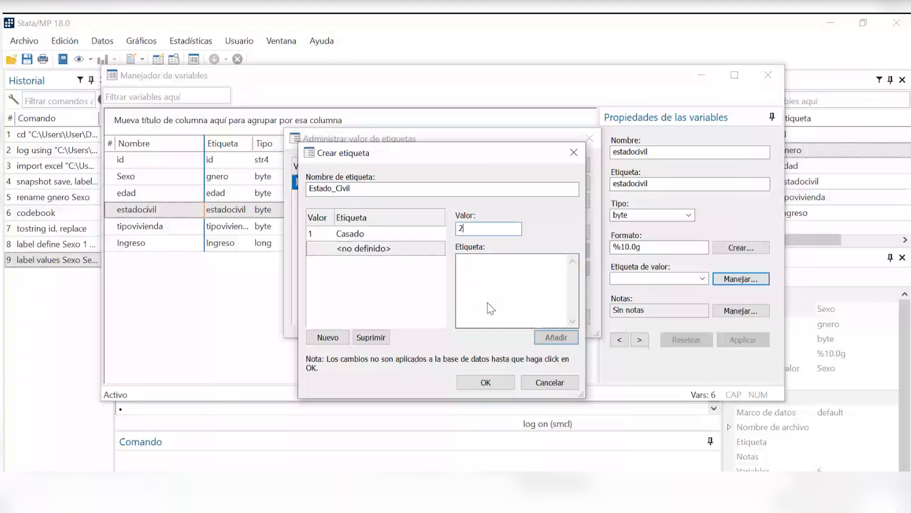
{"action": "left_click", "coordinate": [530, 287]}
{"action": "type", "text": "Separado"}
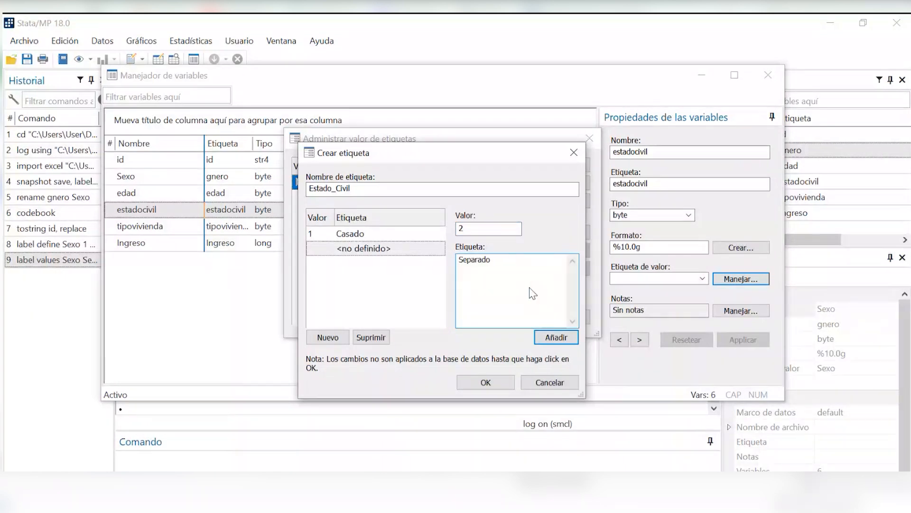
{"action": "key", "text": "Return"}
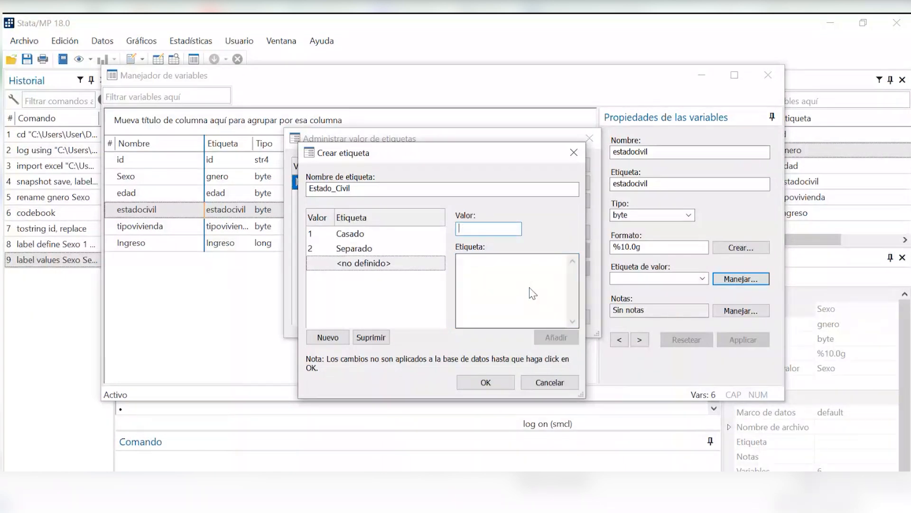
{"action": "type", "text": "3"}
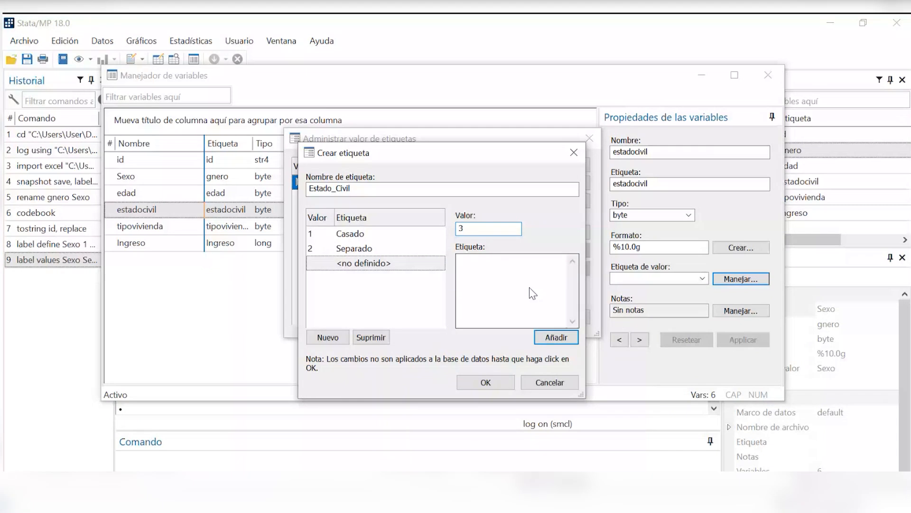
{"action": "left_click", "coordinate": [528, 287]}
{"action": "type", "text": "Solt"}
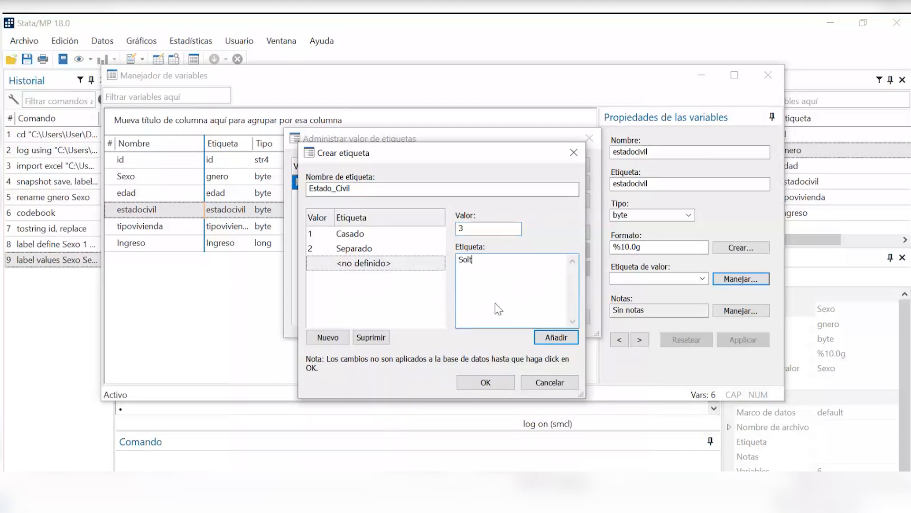
{"action": "type", "text": "ero"}
{"action": "key", "text": "Return"}
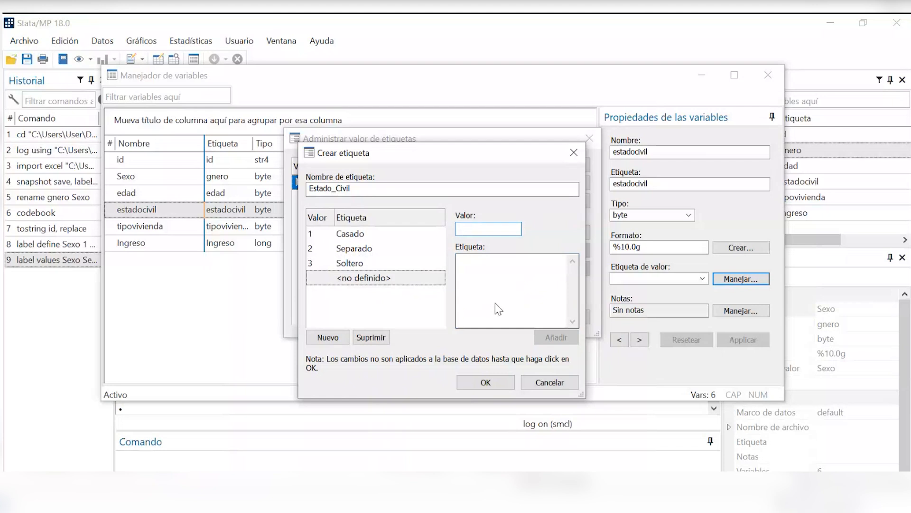
- Add value 4 as Unión Libre to the Estado_Civil label
{"action": "type", "text": "4"}
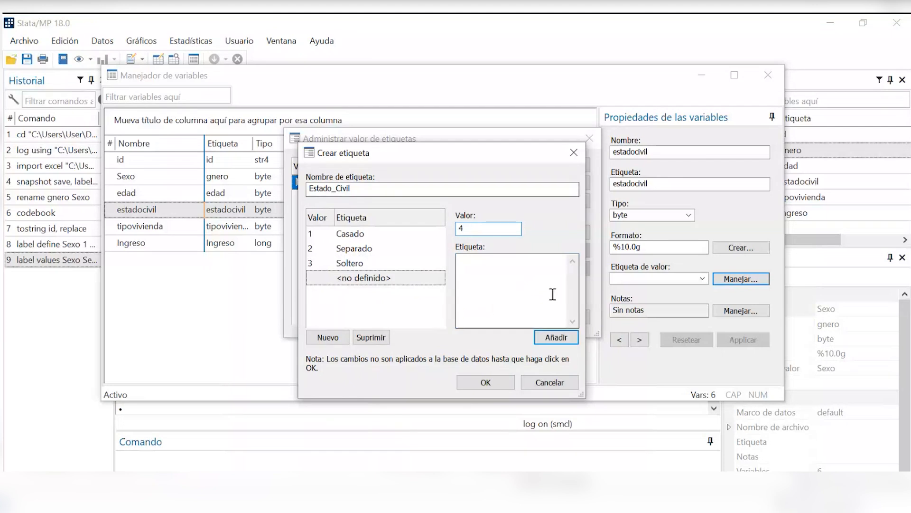
{"action": "left_click", "coordinate": [552, 294]}
{"action": "type", "text": "Uni"}
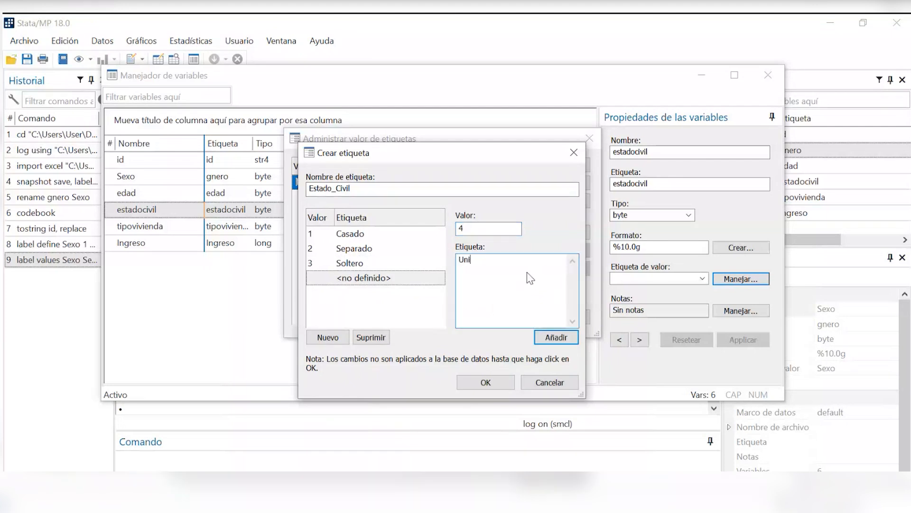
{"action": "type", "text": "ón Libre"}
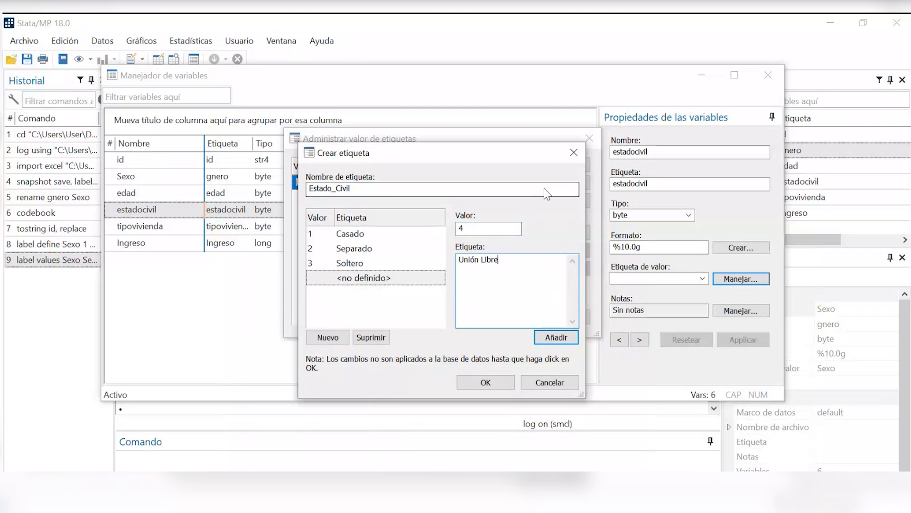
{"action": "key", "text": "Return"}
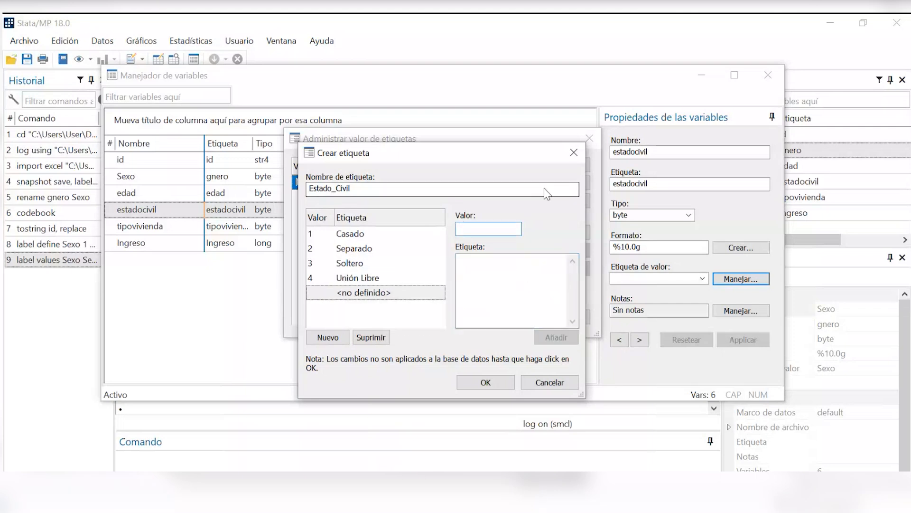
- Add value 5 as Viudo to the Estado_Civil label and save the label definition
{"action": "type", "text": "5"}
{"action": "left_click", "coordinate": [542, 271]}
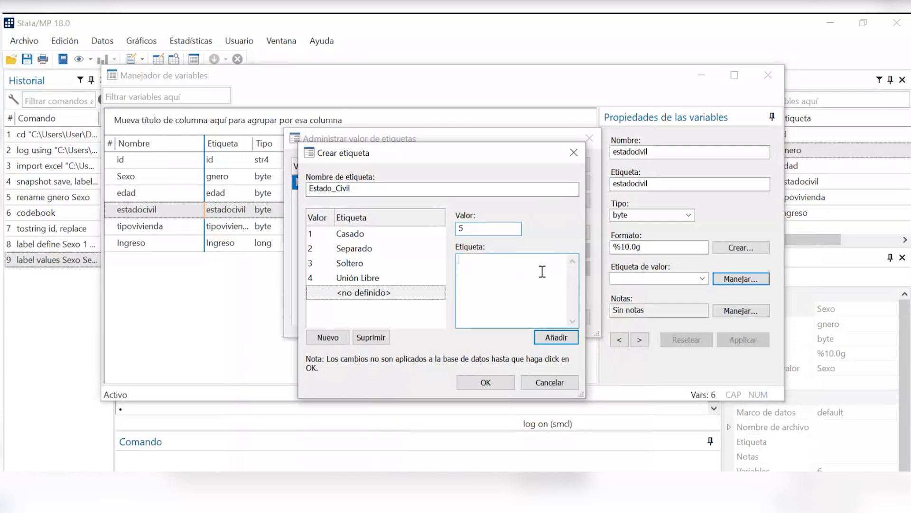
{"action": "type", "text": "Viudi"}
{"action": "key", "text": "BackSpace"}
{"action": "type", "text": "o"}
{"action": "left_click", "coordinate": [563, 339]}
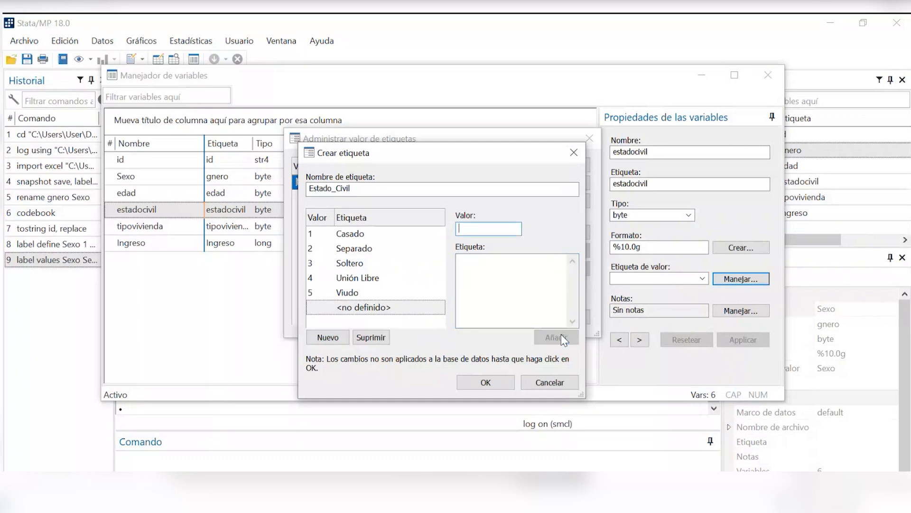
{"action": "left_click", "coordinate": [494, 384]}
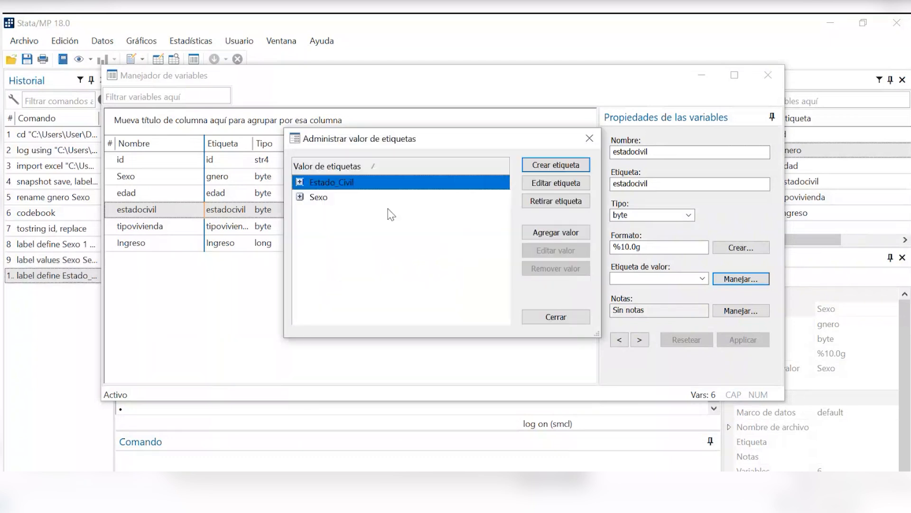
{"action": "left_click", "coordinate": [300, 183]}
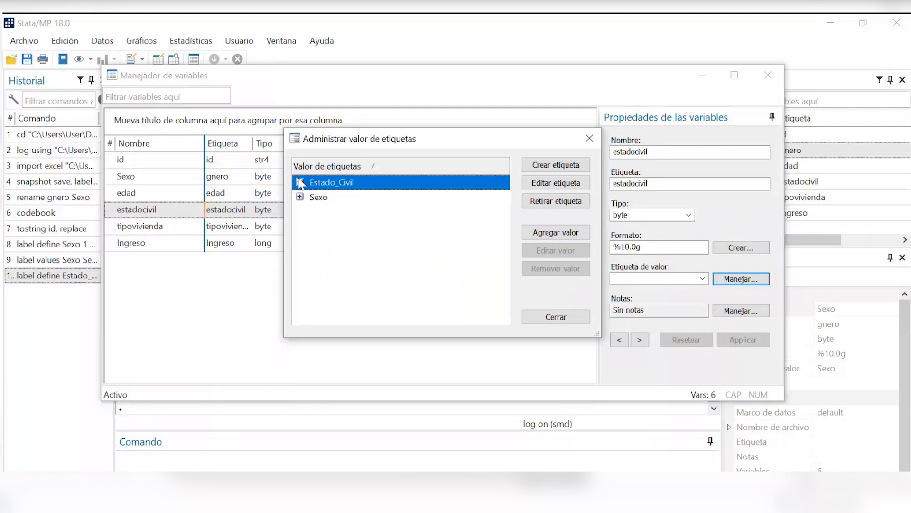
{"action": "left_click", "coordinate": [300, 182]}
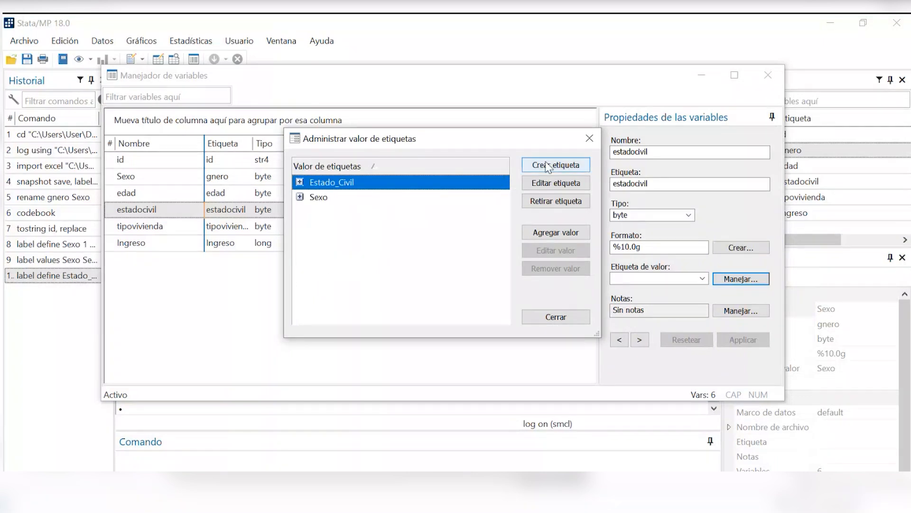
- Create a new value label named TipoVivienda and add value 1 as Familiar
{"action": "left_click", "coordinate": [562, 165]}
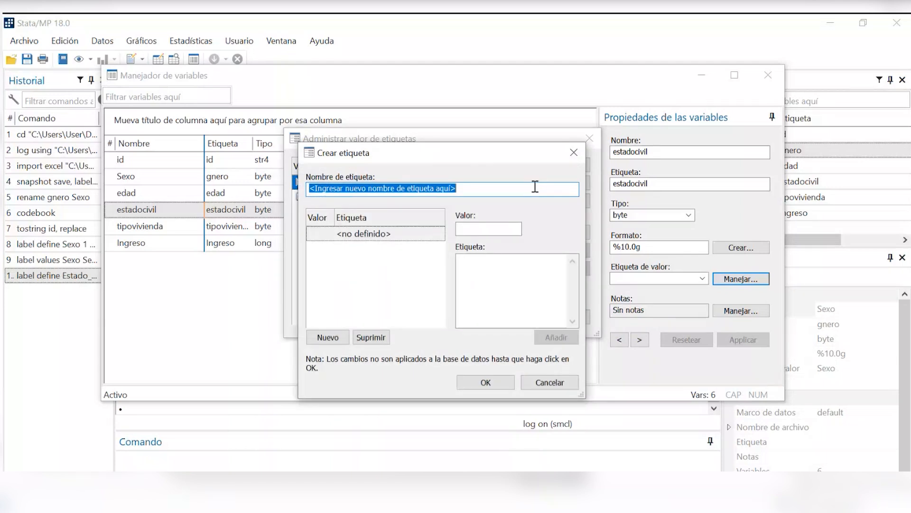
{"action": "type", "text": "TipoVivienda"}
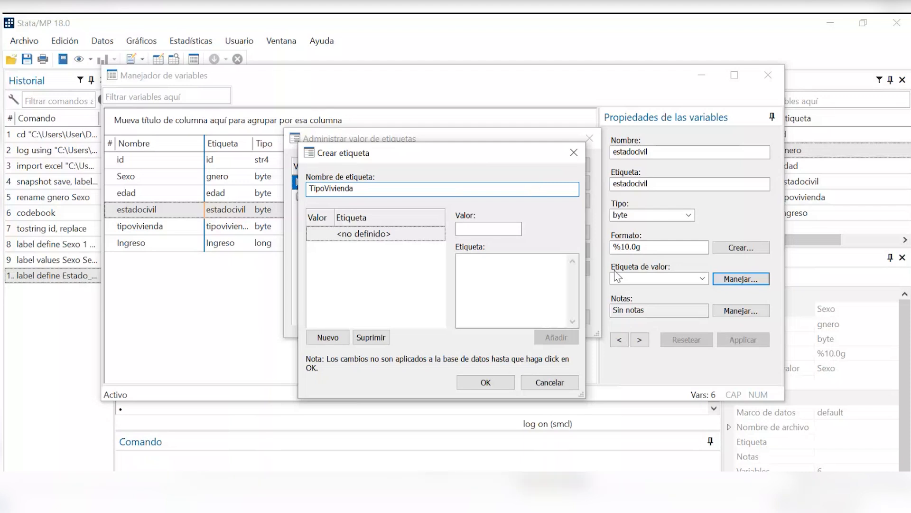
{"action": "key", "text": "Tab"}
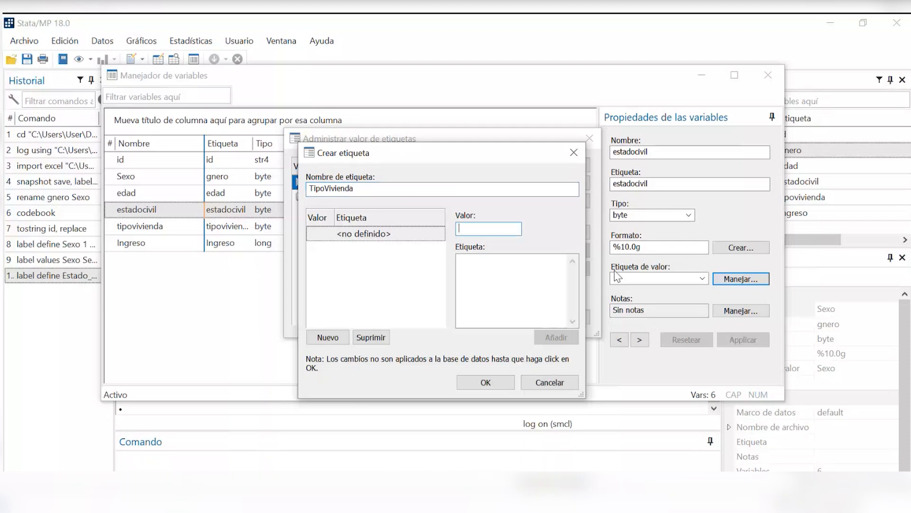
{"action": "type", "text": "1"}
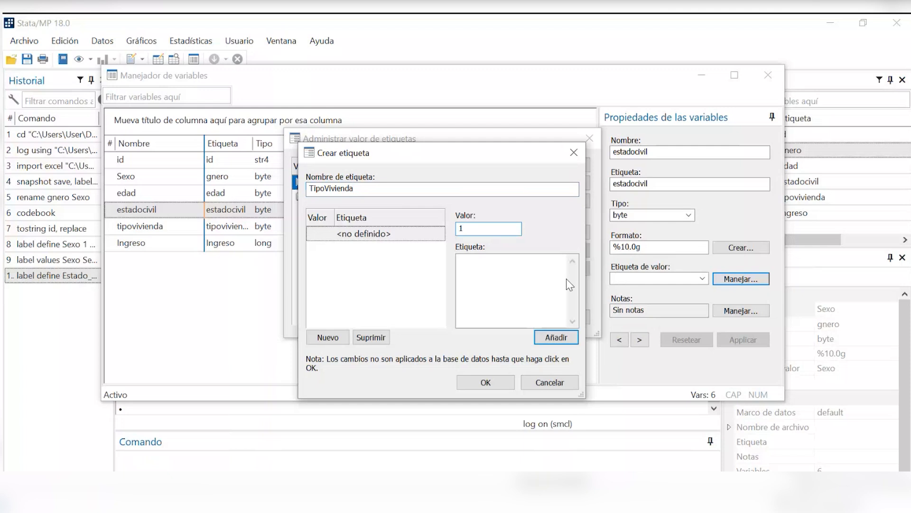
{"action": "left_click", "coordinate": [490, 277]}
{"action": "key", "text": "Return"}
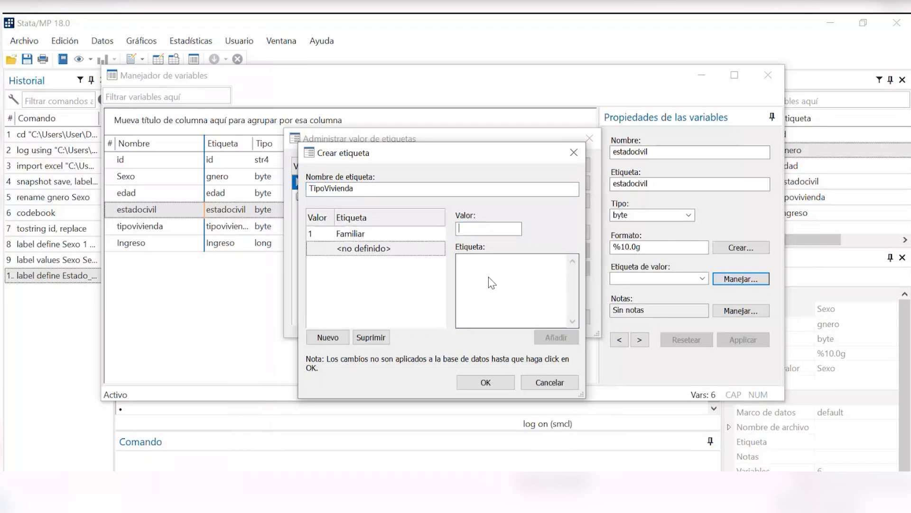
- Enter value 2 in the TipoVivienda label and begin its label text with Ar
{"action": "type", "text": "2"}
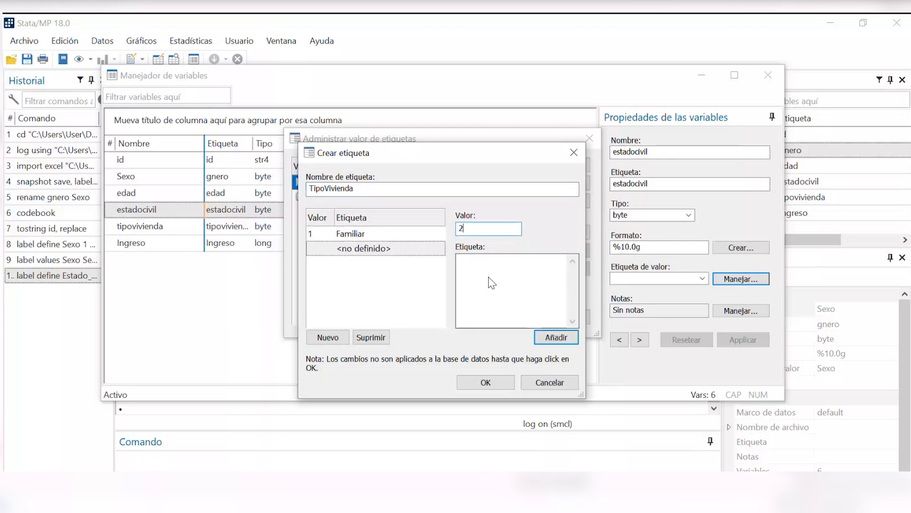
{"action": "left_click", "coordinate": [522, 308]}
{"action": "type", "text": "Ar"}
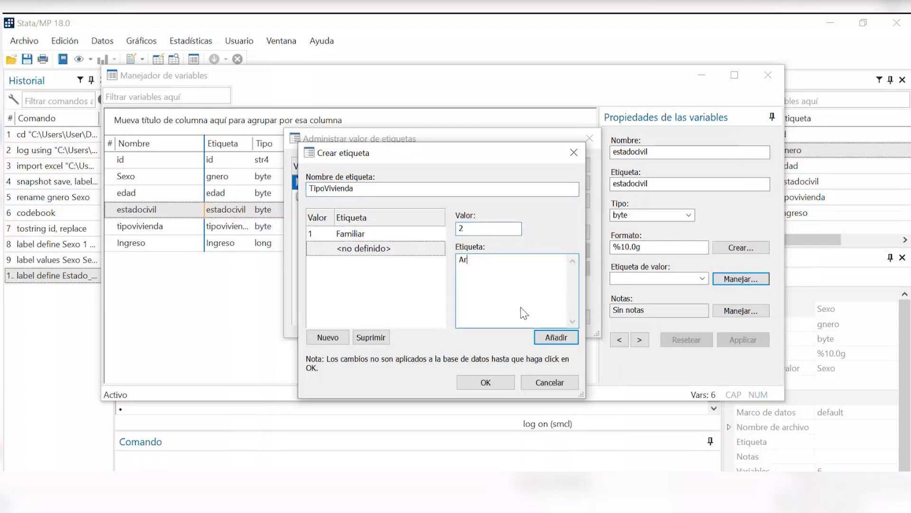
- Complete the TipoVivienda value label with 2 as Arrendada and 3 as Propia, save it and close the label management window
{"action": "type", "text": "rendada"}
{"action": "key", "text": "Return"}
{"action": "type", "text": "3"}
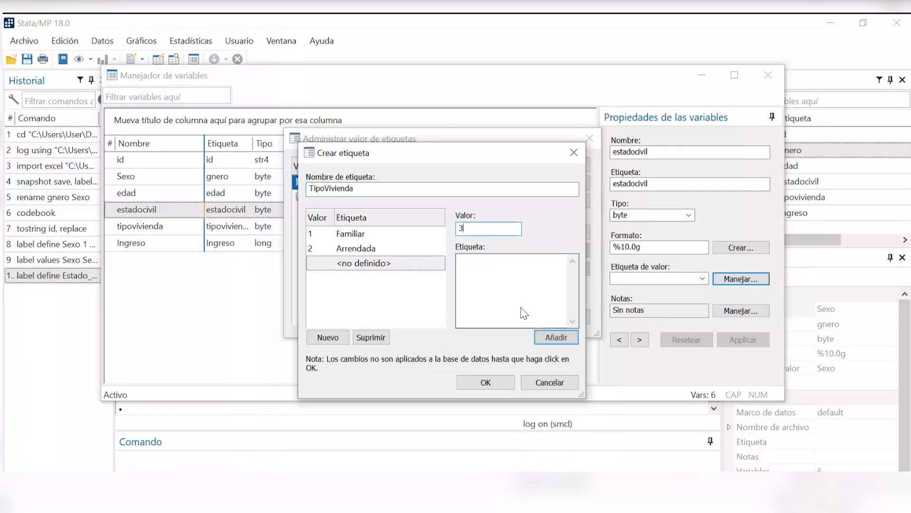
{"action": "left_click", "coordinate": [514, 271]}
{"action": "type", "text": "Propu"}
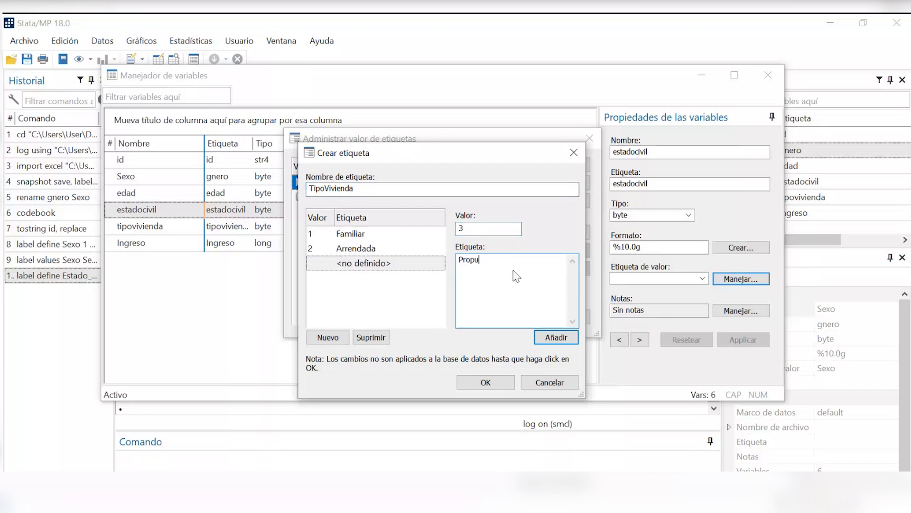
{"action": "key", "text": "BackSpace"}
{"action": "type", "text": "ia"}
{"action": "key", "text": "Return"}
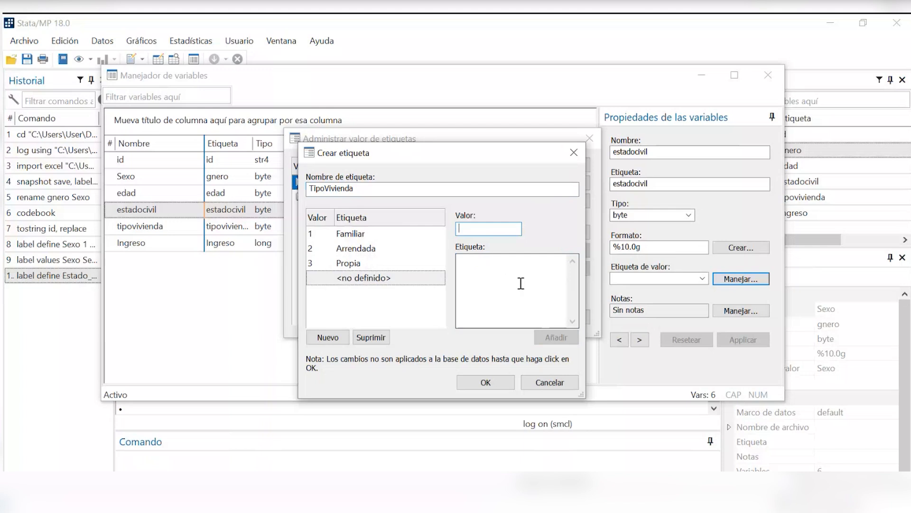
{"action": "left_click", "coordinate": [484, 384]}
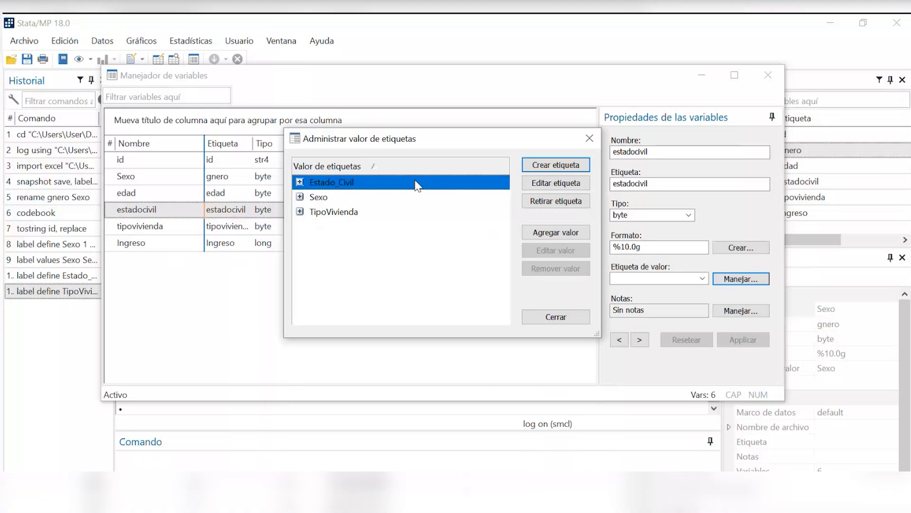
{"action": "left_click", "coordinate": [553, 316]}
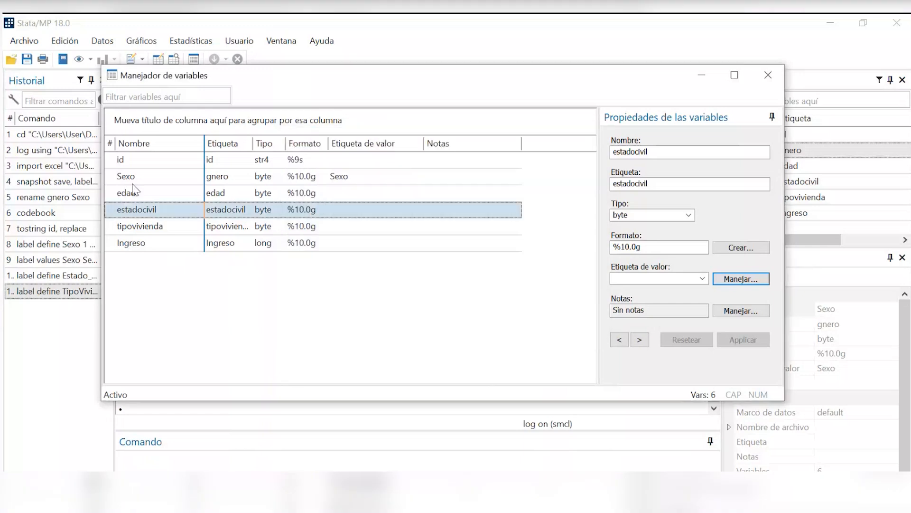
- Assign the Estado_Civil value label to the estadocivil variable and apply the change
{"action": "left_click", "coordinate": [243, 175]}
{"action": "left_click", "coordinate": [227, 208]}
{"action": "left_click", "coordinate": [701, 279]}
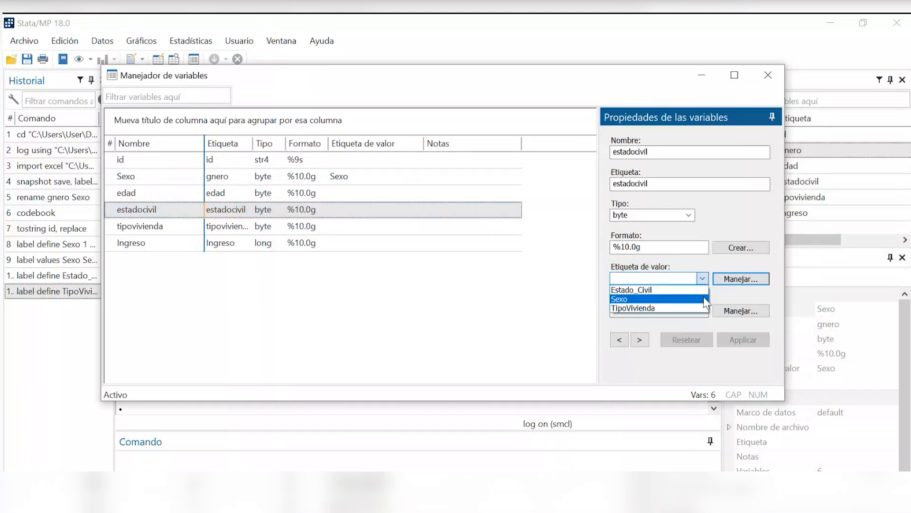
{"action": "left_click", "coordinate": [698, 290]}
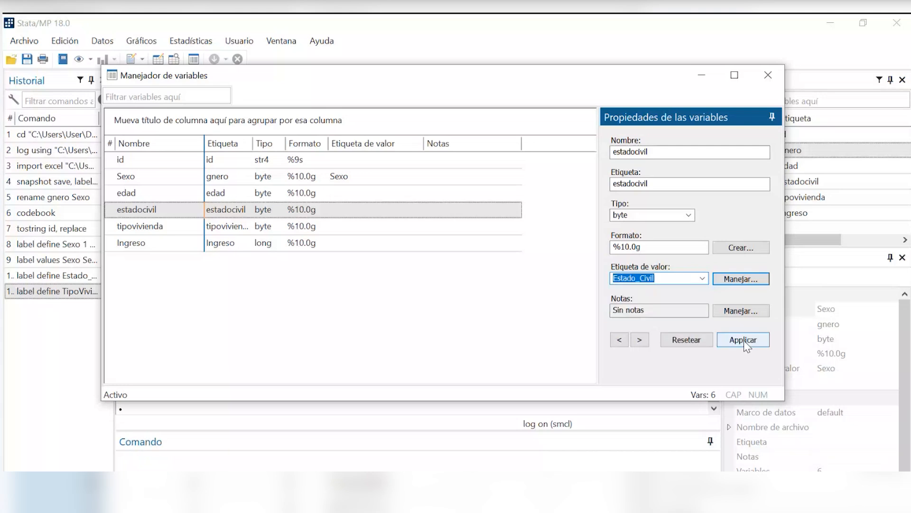
{"action": "left_click", "coordinate": [744, 340]}
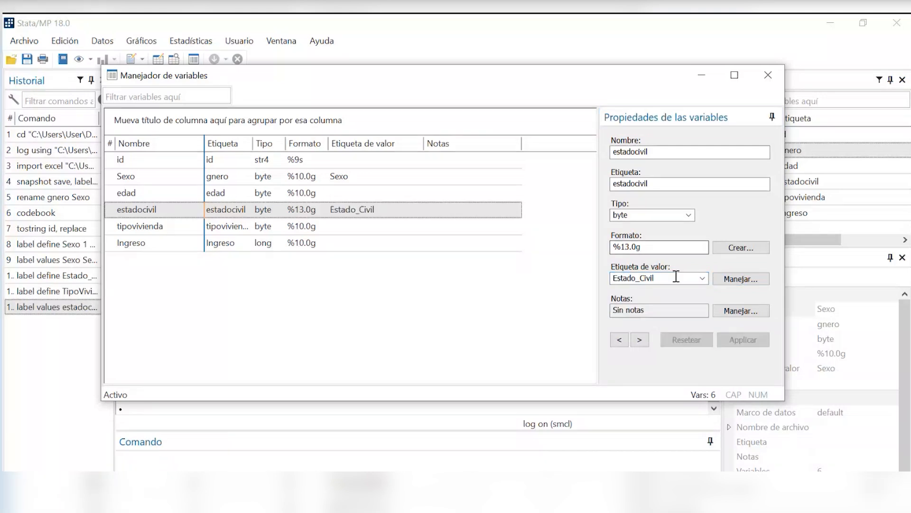
- Assign the TipoVivienda value label to the tipovivienda variable and apply the change
{"action": "left_click", "coordinate": [676, 277]}
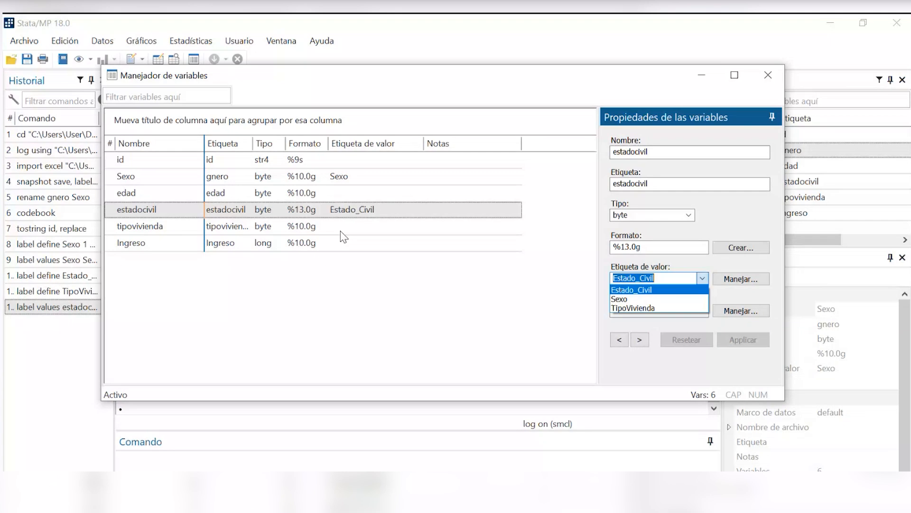
{"action": "left_click", "coordinate": [340, 231]}
{"action": "left_click", "coordinate": [702, 279]}
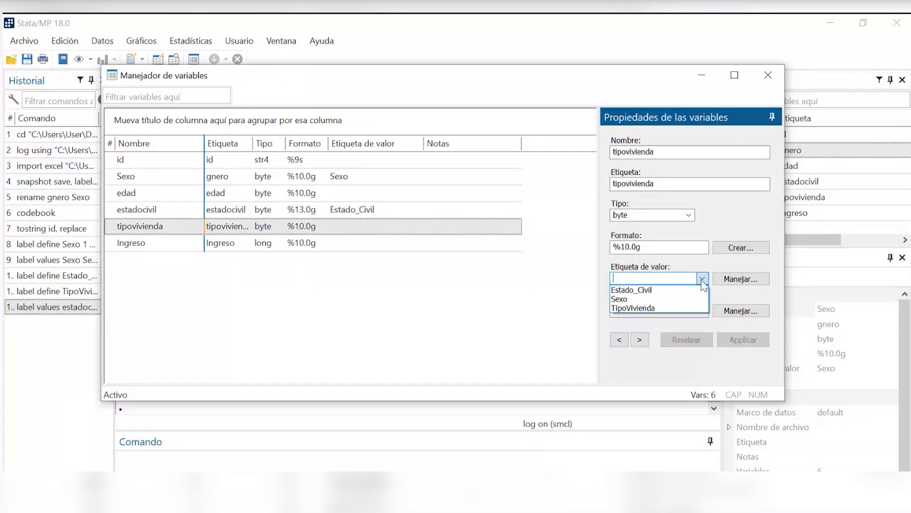
{"action": "left_click", "coordinate": [683, 308]}
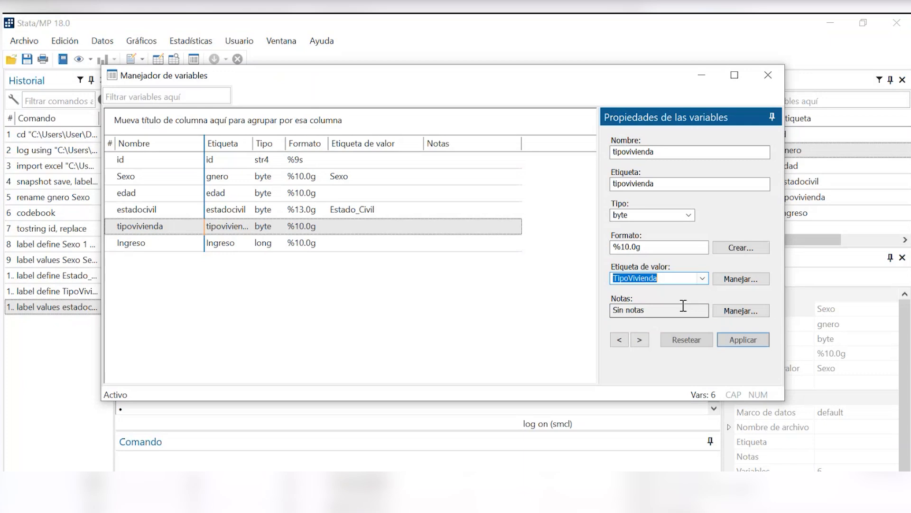
{"action": "key", "text": "Return"}
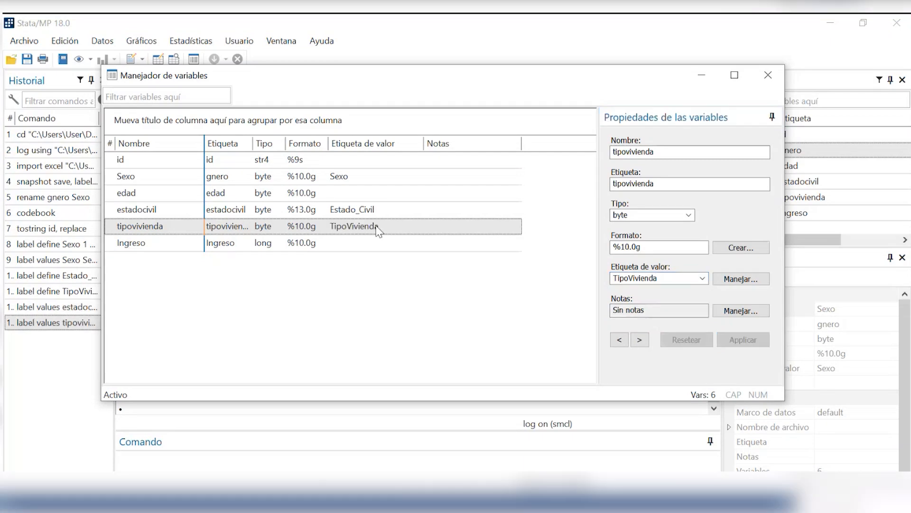
- Narrow the value label column, check the Sexo and estadocivil entries, and close the variables manager
{"action": "left_click_drag", "start_coordinate": [424, 144], "coordinate": [384, 153]}
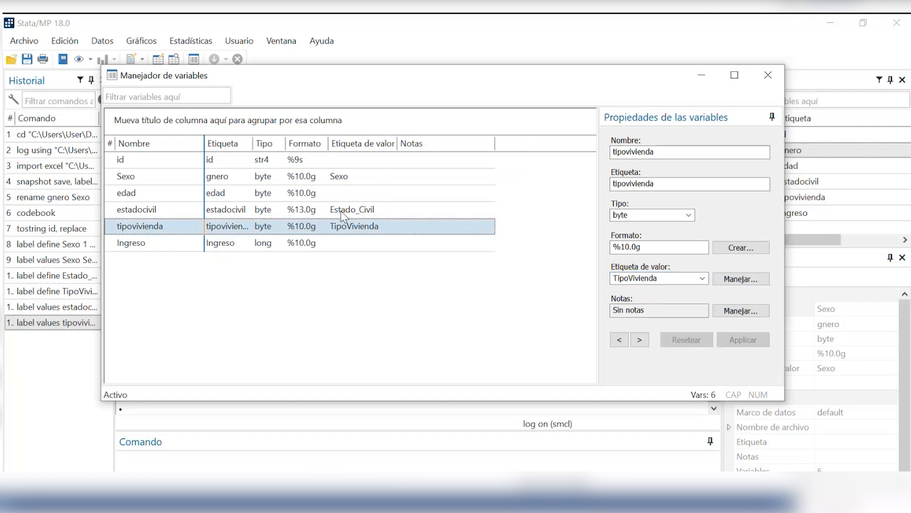
{"action": "left_click", "coordinate": [267, 178]}
{"action": "left_click", "coordinate": [261, 210]}
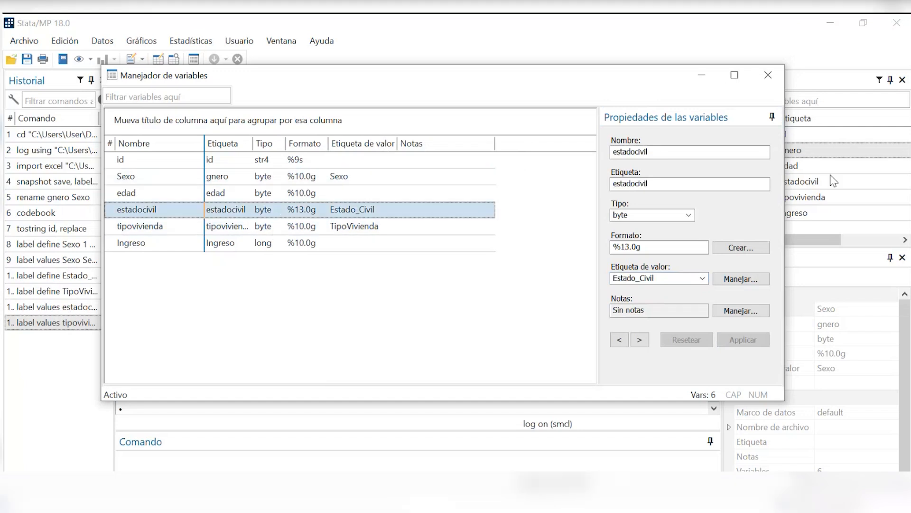
{"action": "left_click", "coordinate": [778, 76]}
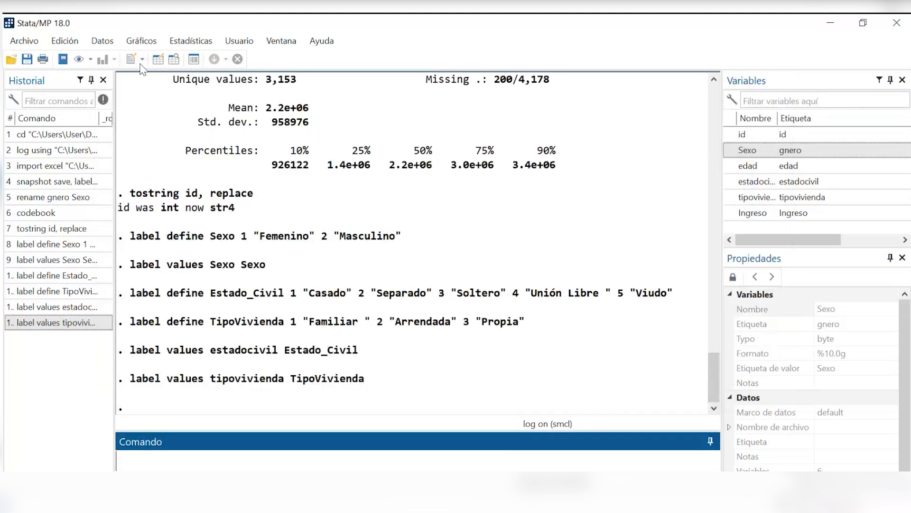
- Open the data in browse mode and examine the labelled values in the Sexo, estadocivil and tipovivienda columns alongside edad and Ingreso
{"action": "left_click", "coordinate": [173, 59]}
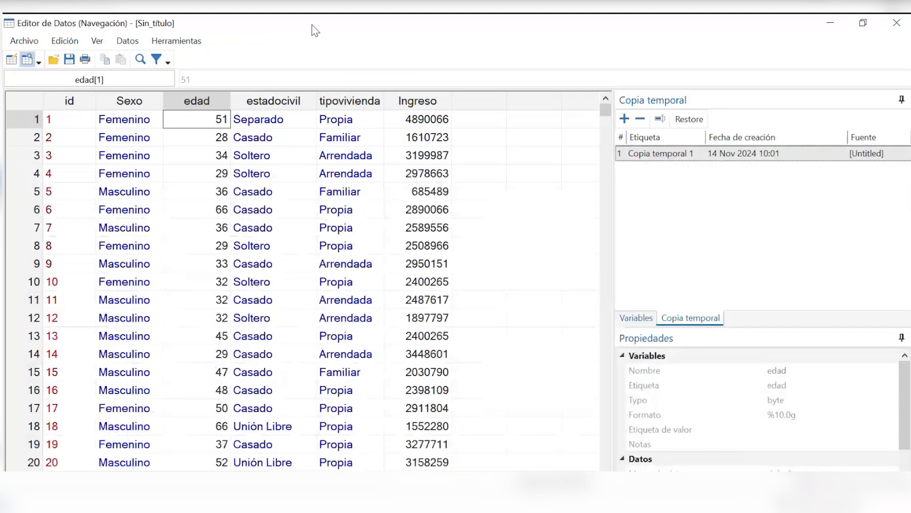
{"action": "left_click", "coordinate": [137, 103]}
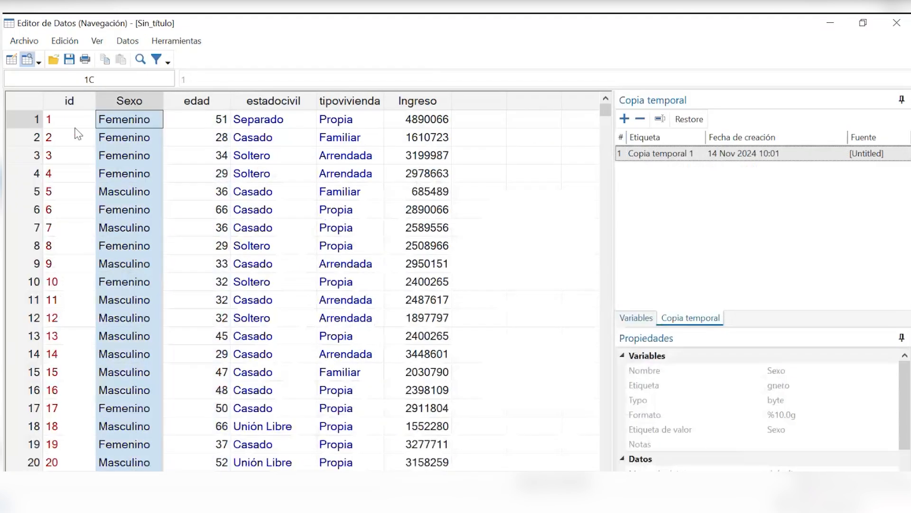
{"action": "scroll", "coordinate": [116, 111], "scroll_direction": "down", "scroll_amount": 1}
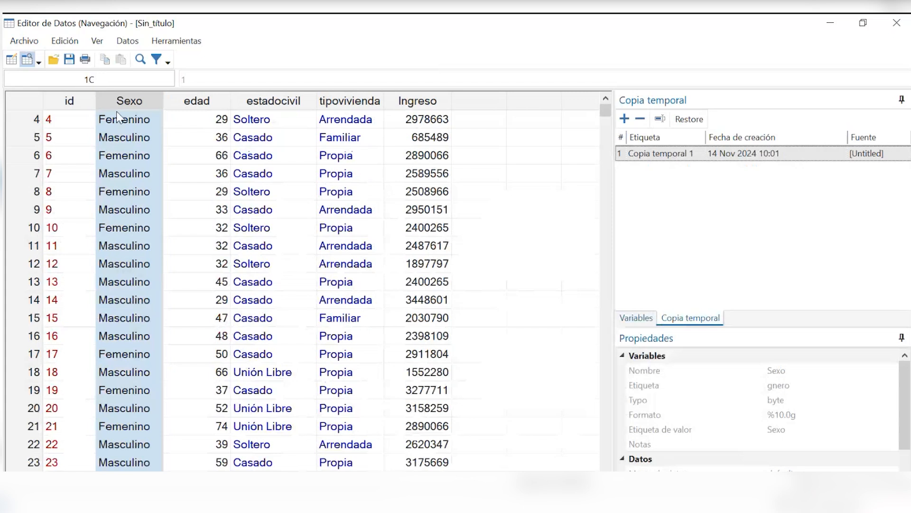
{"action": "scroll", "coordinate": [196, 171], "scroll_direction": "up", "scroll_amount": 1}
{"action": "left_click", "coordinate": [197, 172]}
{"action": "left_click", "coordinate": [461, 173]}
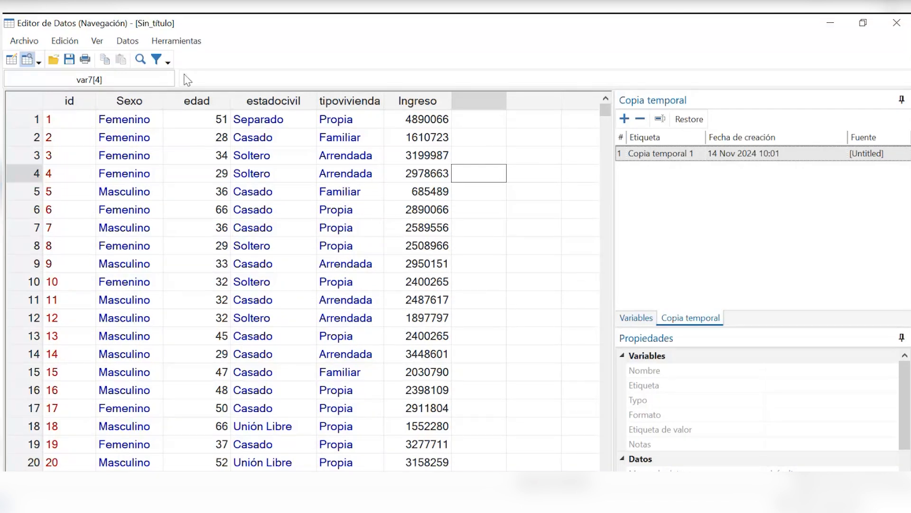
{"action": "left_click", "coordinate": [209, 123]}
{"action": "left_click", "coordinate": [431, 117]}
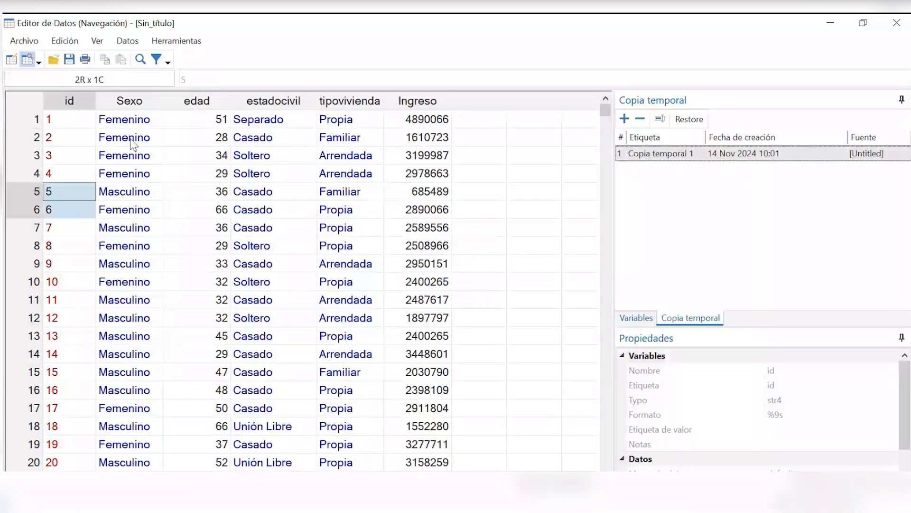
{"action": "left_click", "coordinate": [257, 125]}
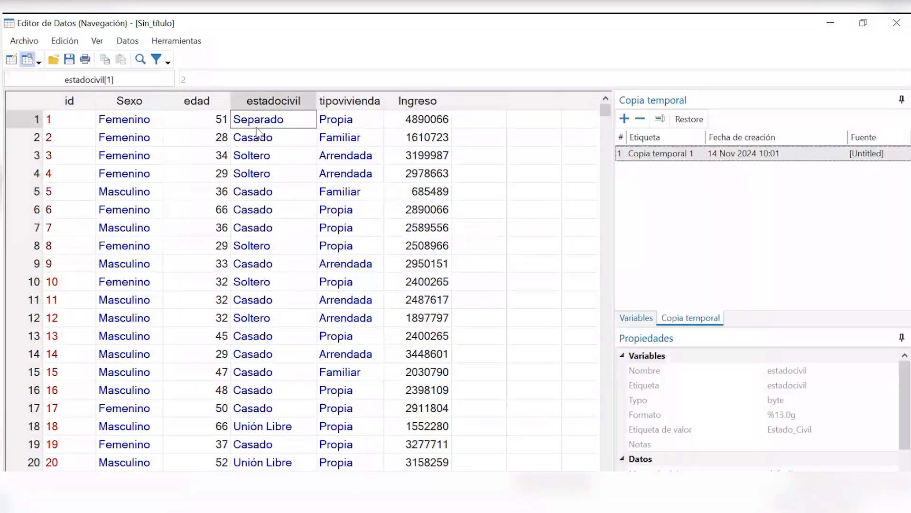
{"action": "left_click", "coordinate": [342, 125]}
{"action": "left_click", "coordinate": [256, 151]}
{"action": "left_click", "coordinate": [124, 121]}
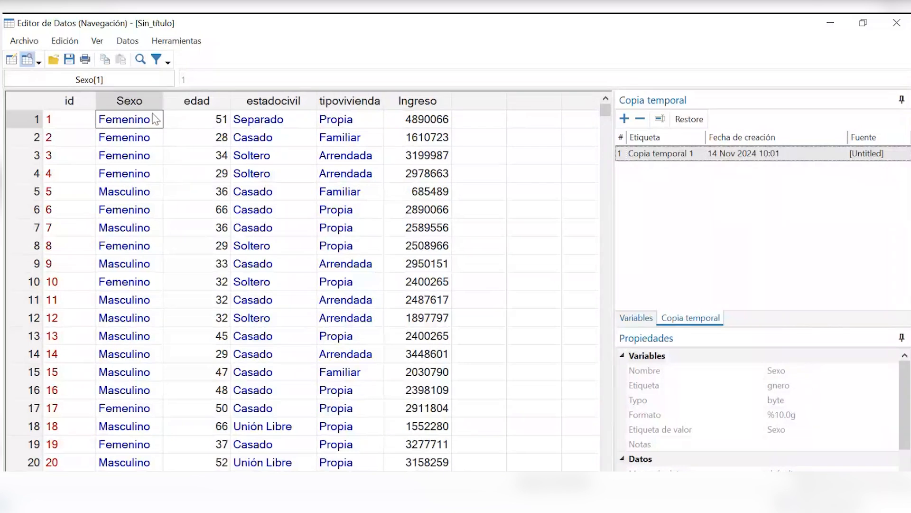
{"action": "left_click", "coordinate": [274, 100]}
{"action": "left_click", "coordinate": [303, 173]}
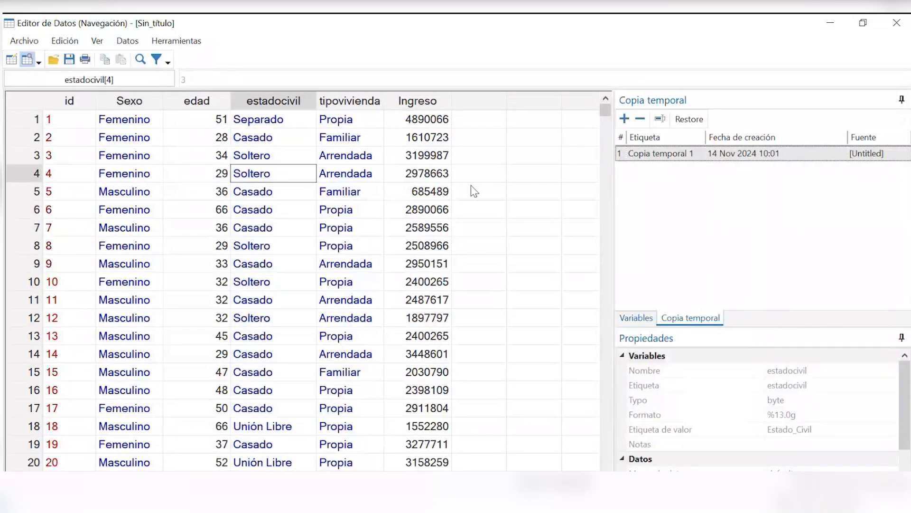
{"action": "left_click", "coordinate": [347, 124]}
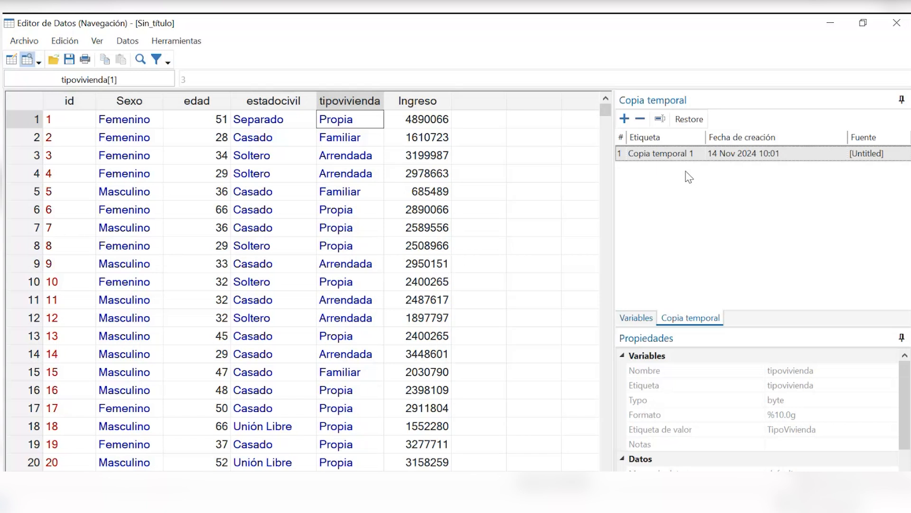
- Save a snapshot of the labelled dataset as "Copia temporal 2" and minimize the data editor
{"action": "left_click", "coordinate": [626, 120]}
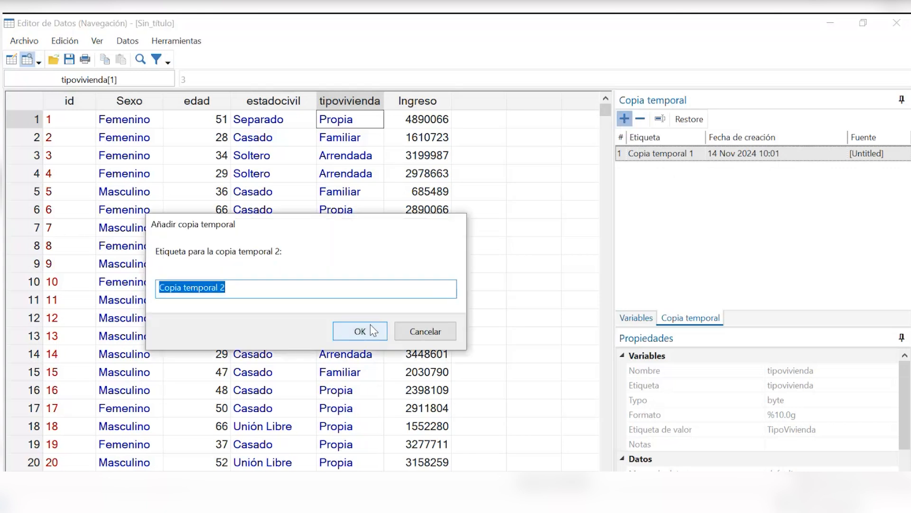
{"action": "left_click", "coordinate": [369, 333]}
{"action": "left_click", "coordinate": [648, 170]}
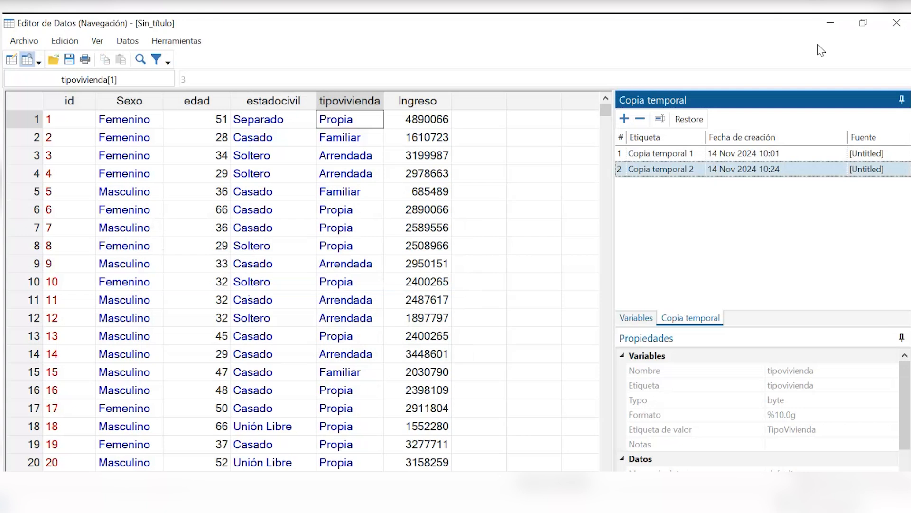
{"action": "left_click", "coordinate": [830, 22]}
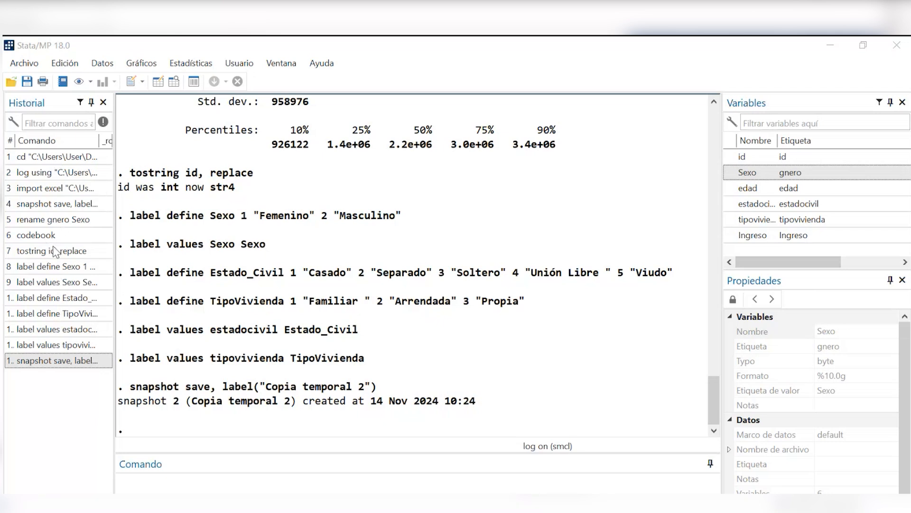
{"action": "left_click", "coordinate": [95, 236]}
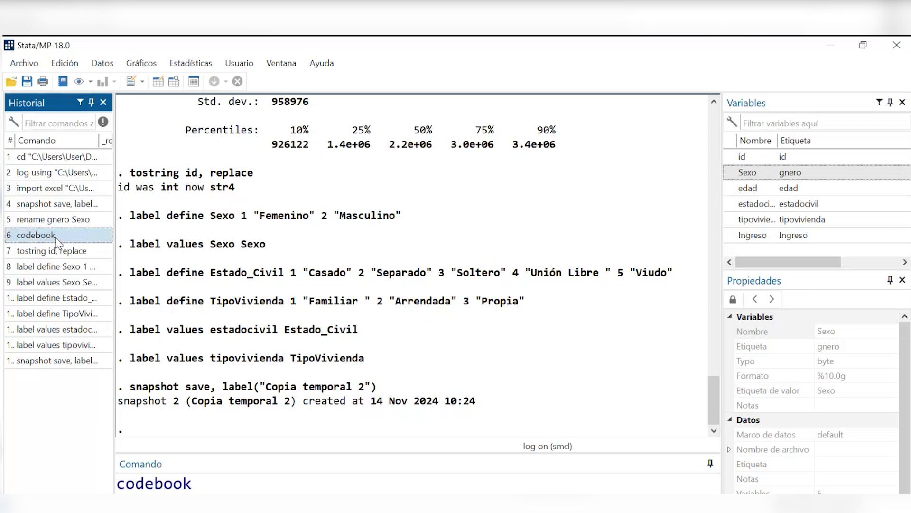
{"action": "left_click", "coordinate": [203, 486]}
{"action": "left_click_drag", "start_coordinate": [195, 484], "coordinate": [102, 482]}
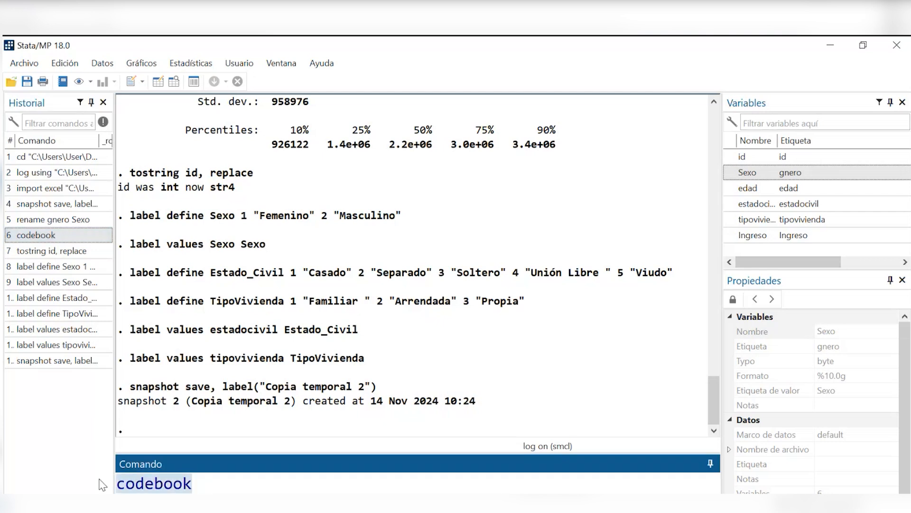
{"action": "key", "text": "BackSpace"}
- Rerun the codebook command from the history and examine the id and Sexo entries, including Sexo's type, label and range
{"action": "left_click", "coordinate": [60, 240]}
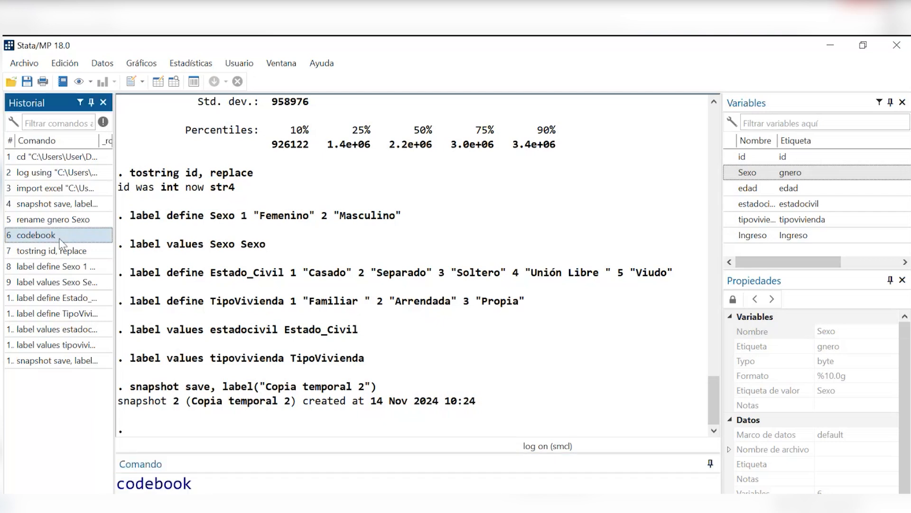
{"action": "double_click", "coordinate": [60, 240]}
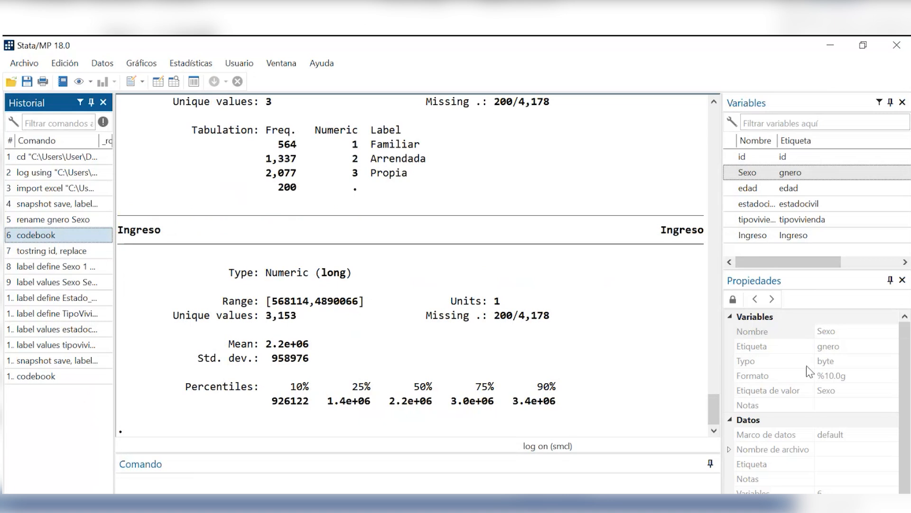
{"action": "left_click_drag", "start_coordinate": [715, 418], "coordinate": [744, 319]}
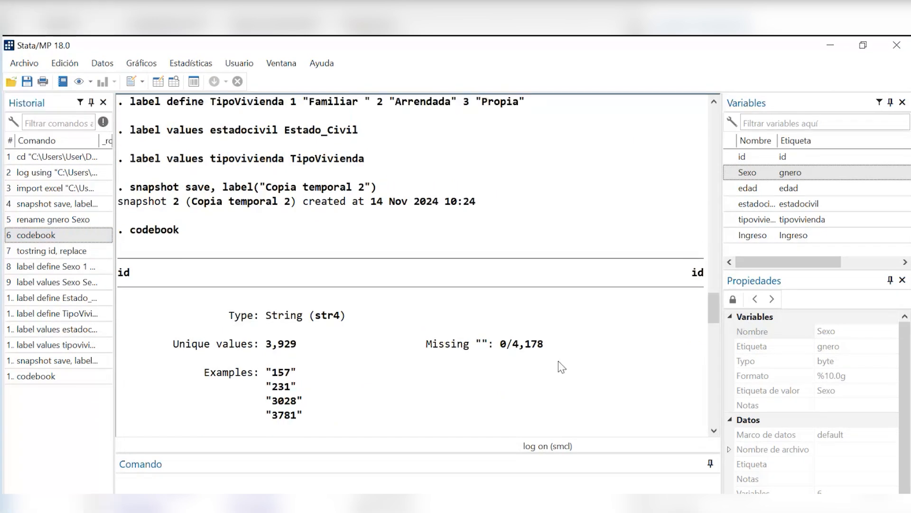
{"action": "scroll", "coordinate": [337, 154], "scroll_direction": "down", "scroll_amount": 5}
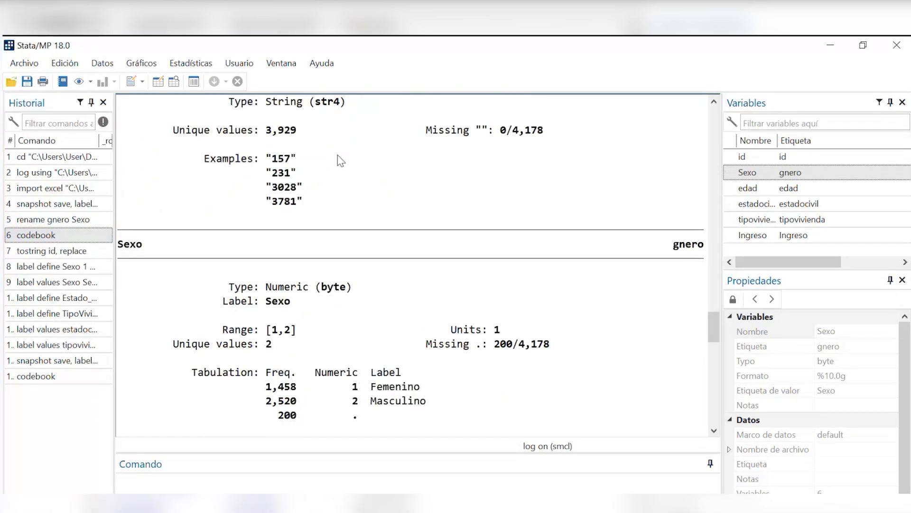
{"action": "scroll", "coordinate": [403, 189], "scroll_direction": "down", "scroll_amount": 3}
{"action": "left_click_drag", "start_coordinate": [224, 157], "coordinate": [349, 196]}
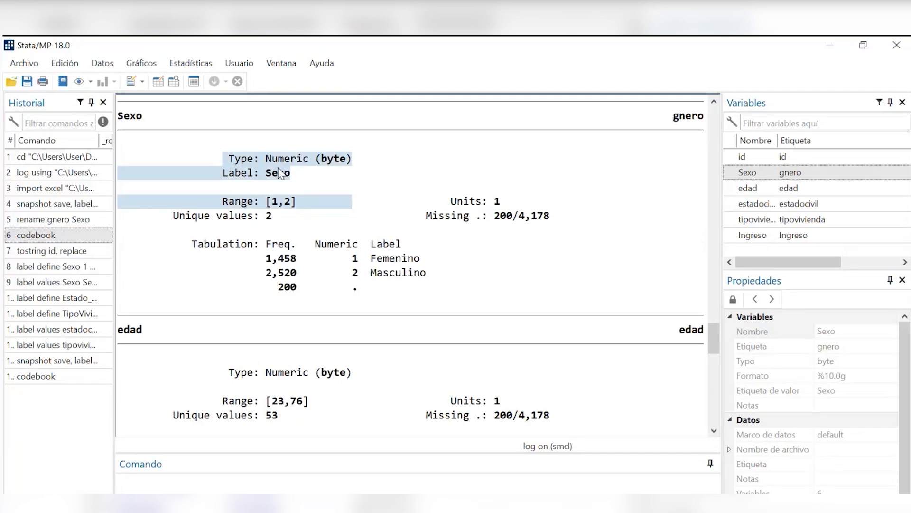
{"action": "left_click_drag", "start_coordinate": [290, 173], "coordinate": [209, 180]}
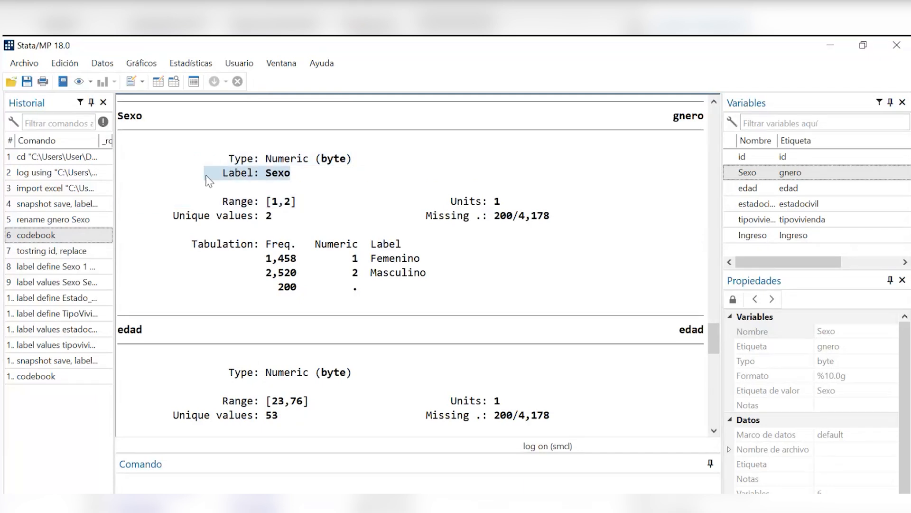
- Examine the tabulation in Sexo's codebook entry, matching the frequencies to the numeric codes and the Femenino and Masculino labels
{"action": "left_click", "coordinate": [453, 283]}
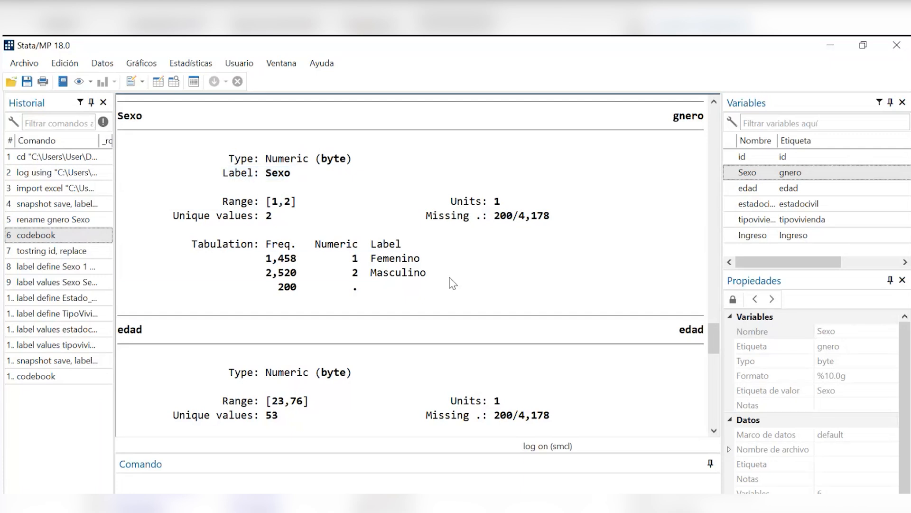
{"action": "mouse_move", "coordinate": [449, 278]}
{"action": "left_mouse_down"}
{"action": "mouse_move", "coordinate": [257, 260]}
{"action": "mouse_move", "coordinate": [450, 252]}
{"action": "mouse_move", "coordinate": [458, 270]}
{"action": "left_mouse_up"}
{"action": "left_click", "coordinate": [407, 217]}
{"action": "left_click", "coordinate": [458, 269]}
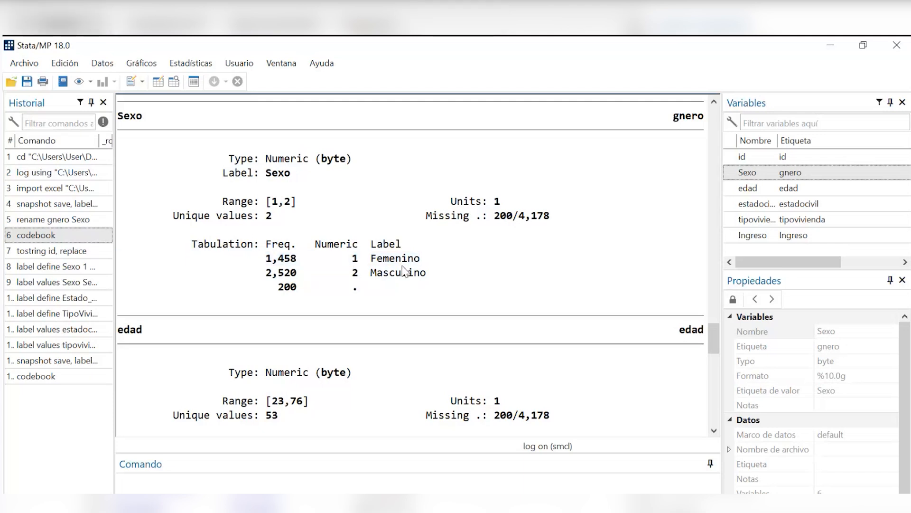
{"action": "left_click_drag", "start_coordinate": [349, 258], "coordinate": [357, 277]}
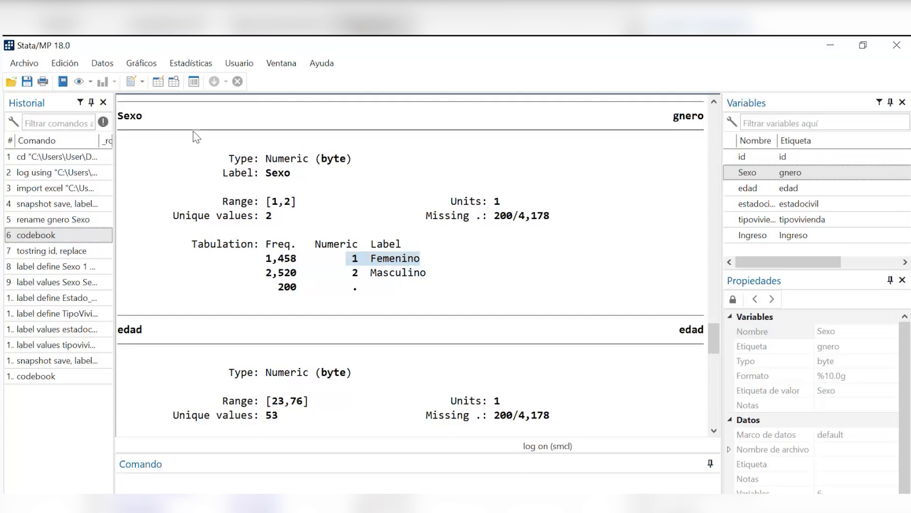
{"action": "left_click_drag", "start_coordinate": [243, 268], "coordinate": [403, 287]}
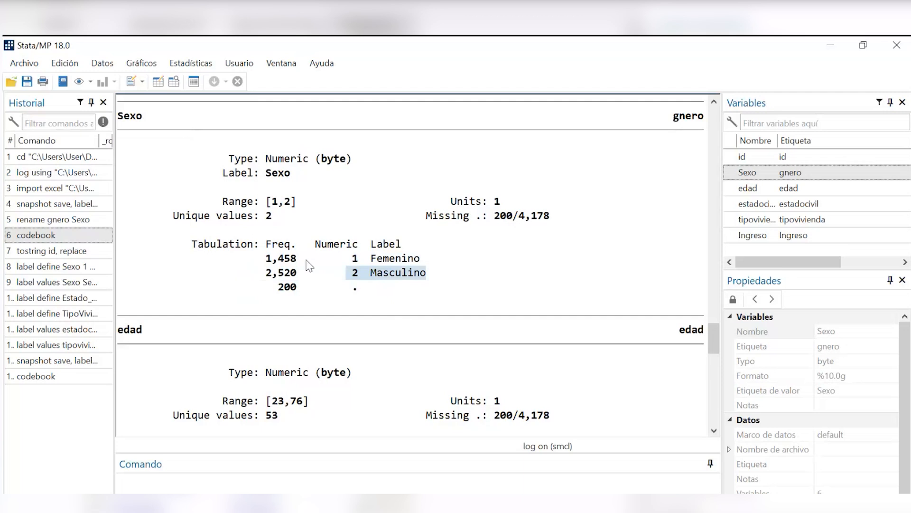
{"action": "scroll", "coordinate": [293, 227], "scroll_direction": "down", "scroll_amount": 1}
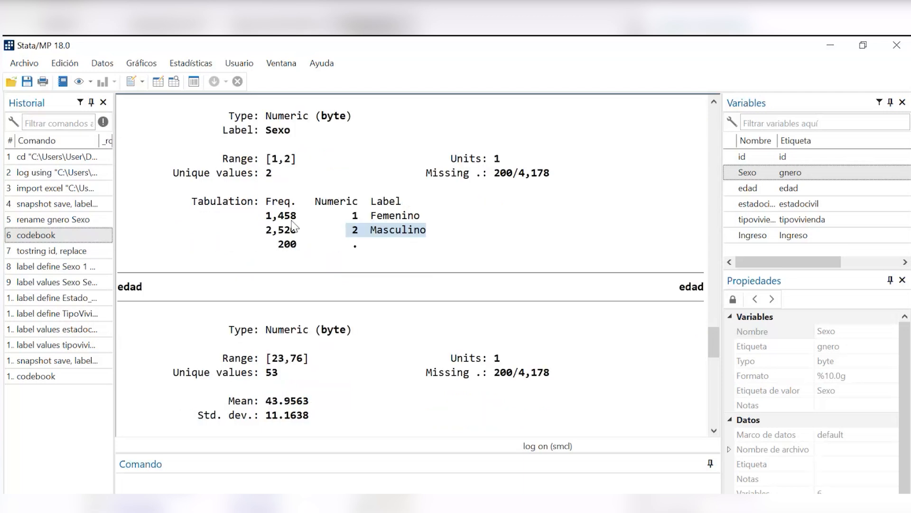
{"action": "left_click_drag", "start_coordinate": [308, 230], "coordinate": [273, 239]}
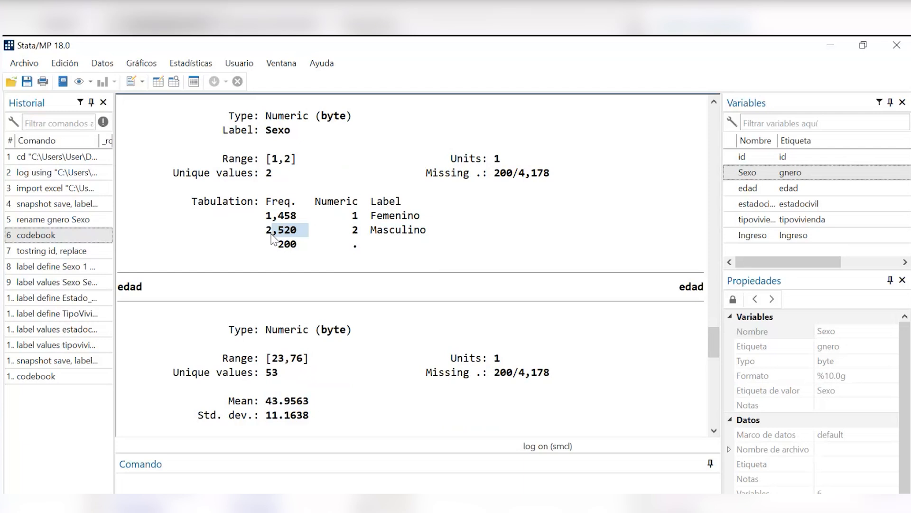
{"action": "left_click_drag", "start_coordinate": [271, 234], "coordinate": [265, 236]}
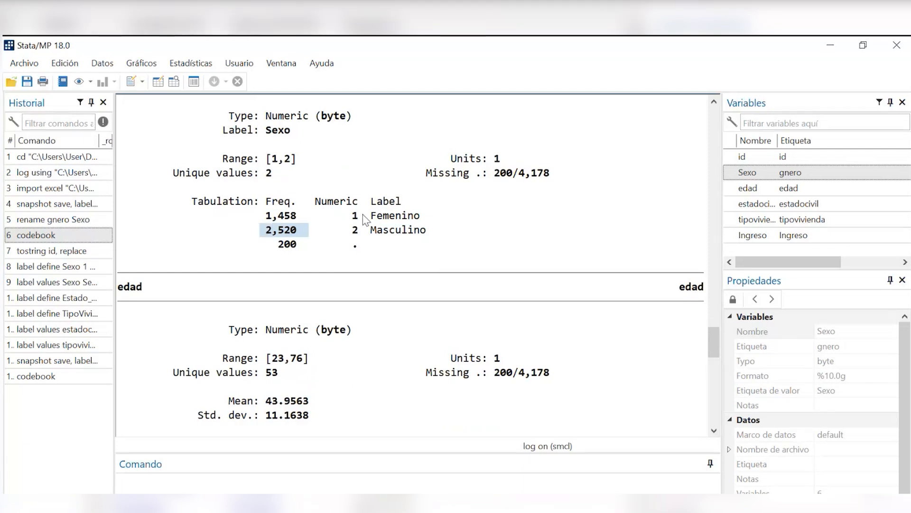
{"action": "left_click_drag", "start_coordinate": [341, 215], "coordinate": [449, 218]}
{"action": "left_click", "coordinate": [351, 241]}
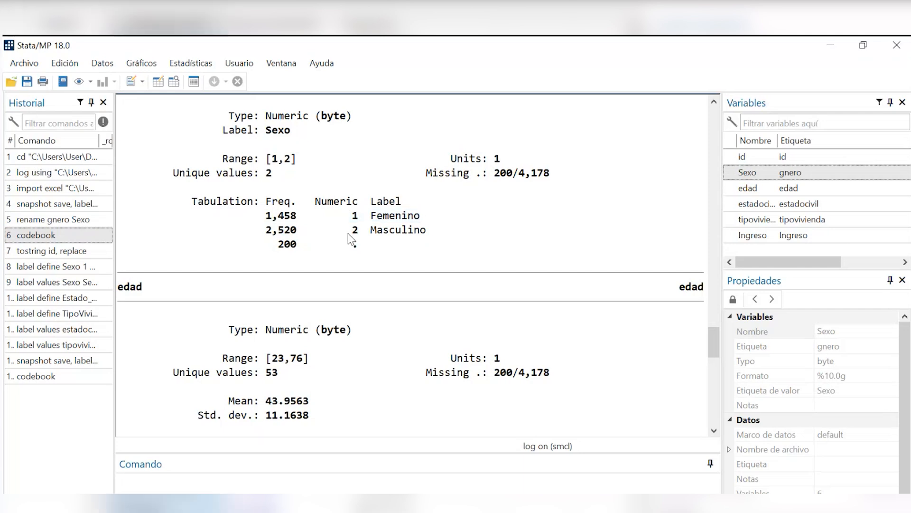
{"action": "left_click_drag", "start_coordinate": [350, 238], "coordinate": [428, 231]}
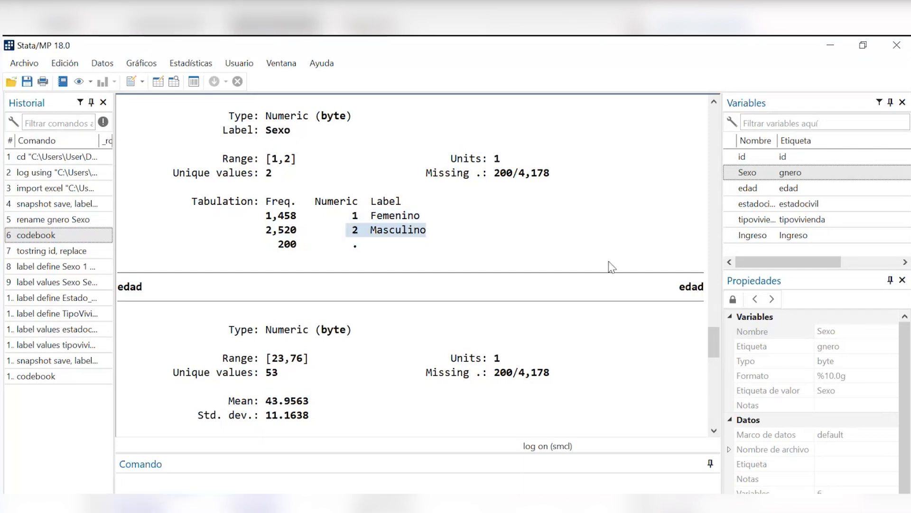
- Examine the codebook entries for edad and estadocivil, comparing estadocivil's frequencies and codes from Casado to Viudo
{"action": "scroll", "coordinate": [523, 234], "scroll_direction": "down", "scroll_amount": 4}
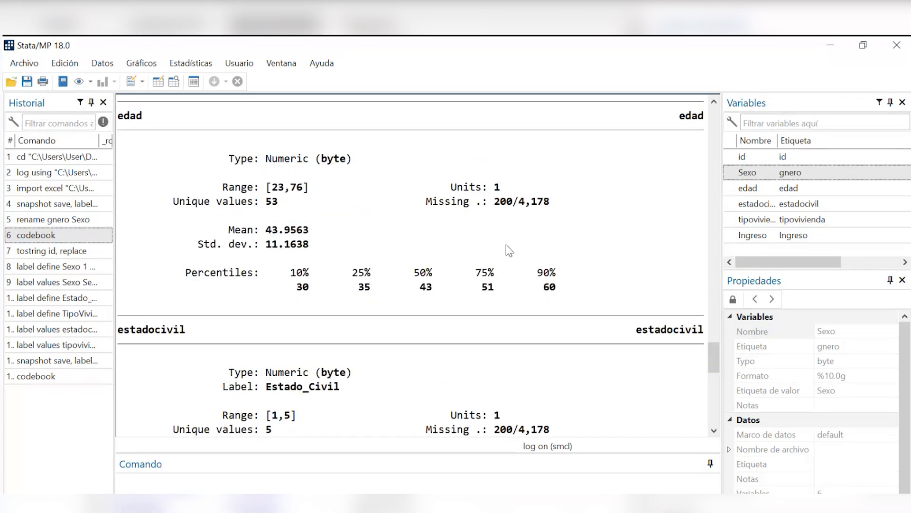
{"action": "scroll", "coordinate": [509, 250], "scroll_direction": "down", "scroll_amount": 5}
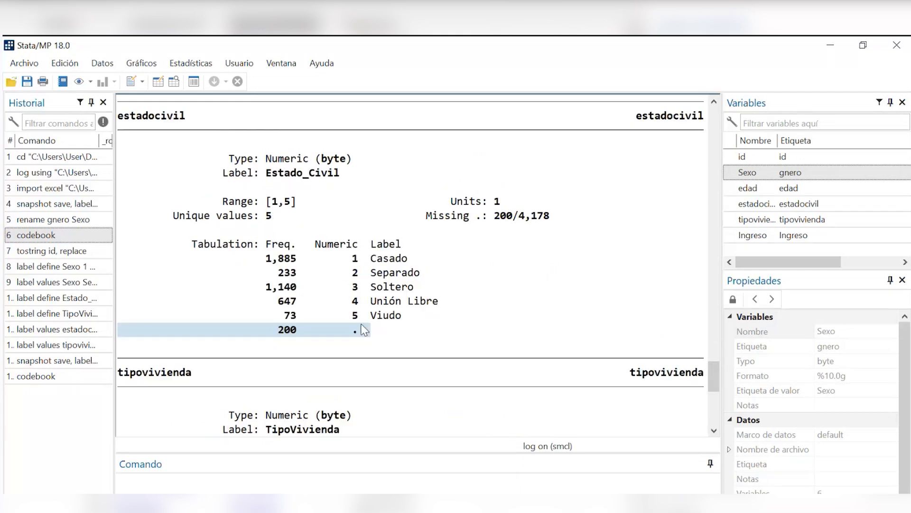
{"action": "left_click_drag", "start_coordinate": [364, 330], "coordinate": [253, 259]}
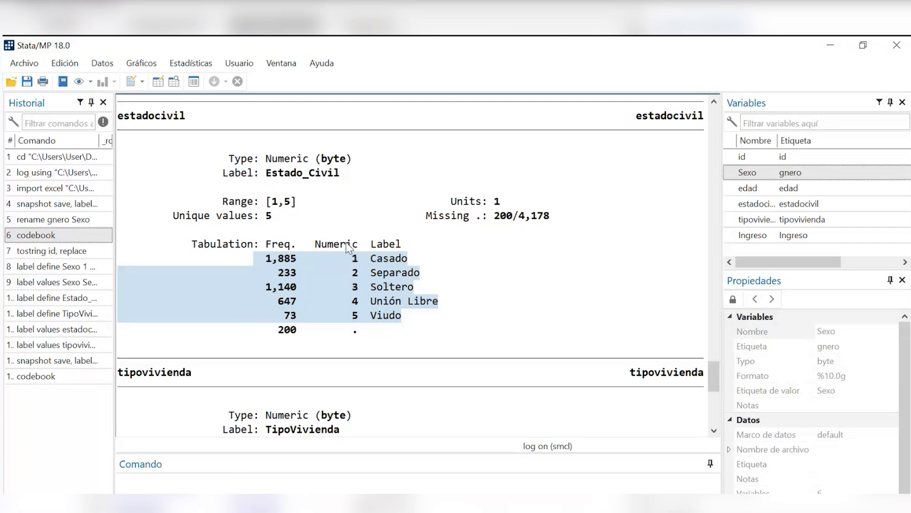
{"action": "left_click", "coordinate": [257, 262]}
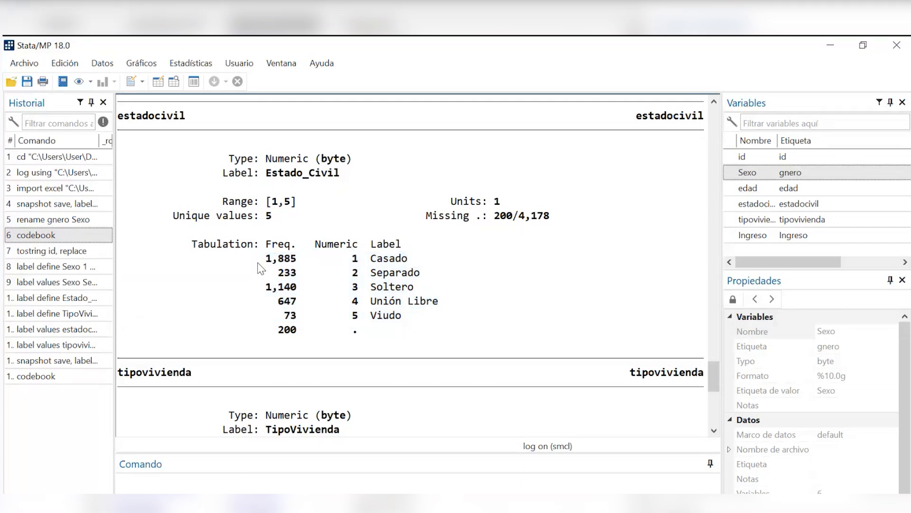
{"action": "left_click_drag", "start_coordinate": [257, 263], "coordinate": [410, 264]}
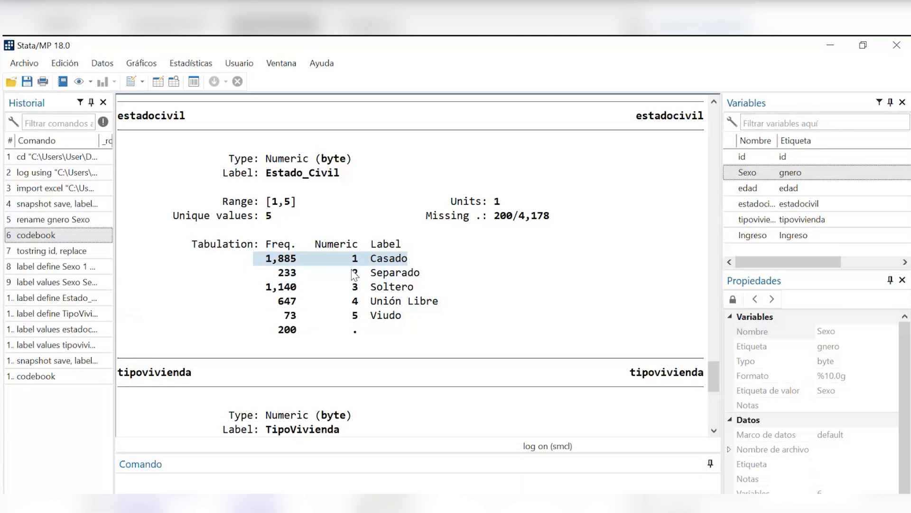
{"action": "left_click_drag", "start_coordinate": [266, 313], "coordinate": [401, 317]}
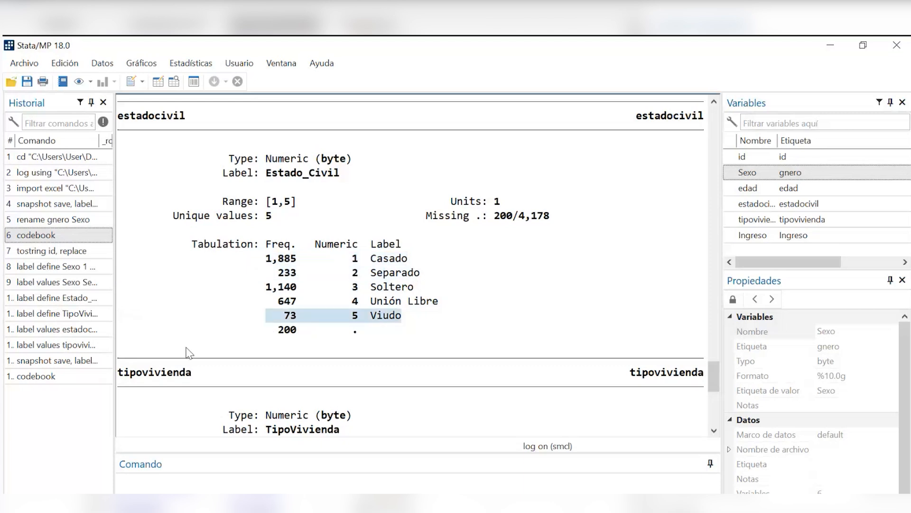
- Examine the codebook tabulation of tipovivienda's Familiar, Arrendada and Propia categories and the summary statistics for Ingreso
{"action": "scroll", "coordinate": [603, 341], "scroll_direction": "down", "scroll_amount": 4}
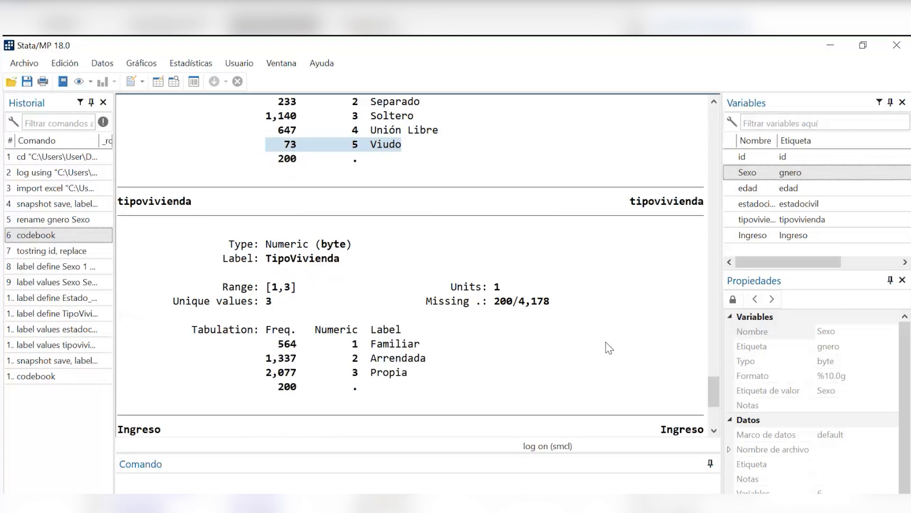
{"action": "scroll", "coordinate": [274, 295], "scroll_direction": "down", "scroll_amount": 2}
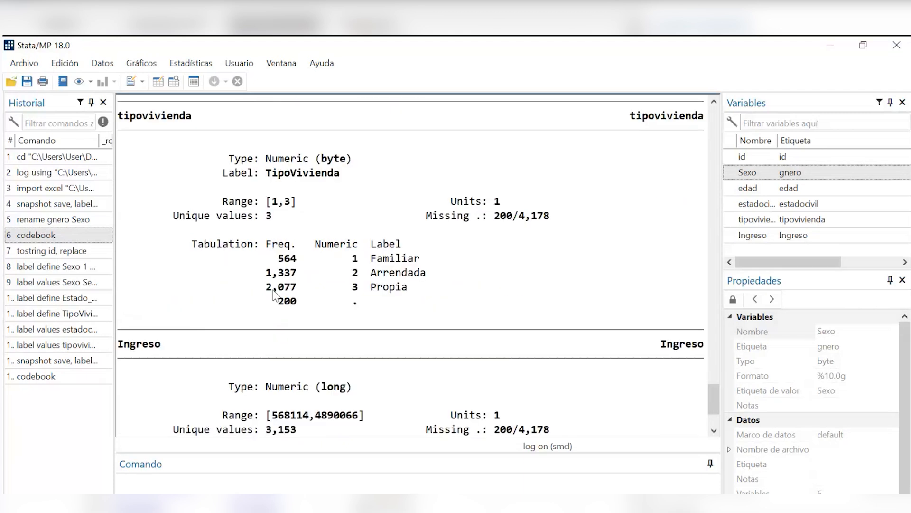
{"action": "left_click_drag", "start_coordinate": [407, 287], "coordinate": [269, 294]}
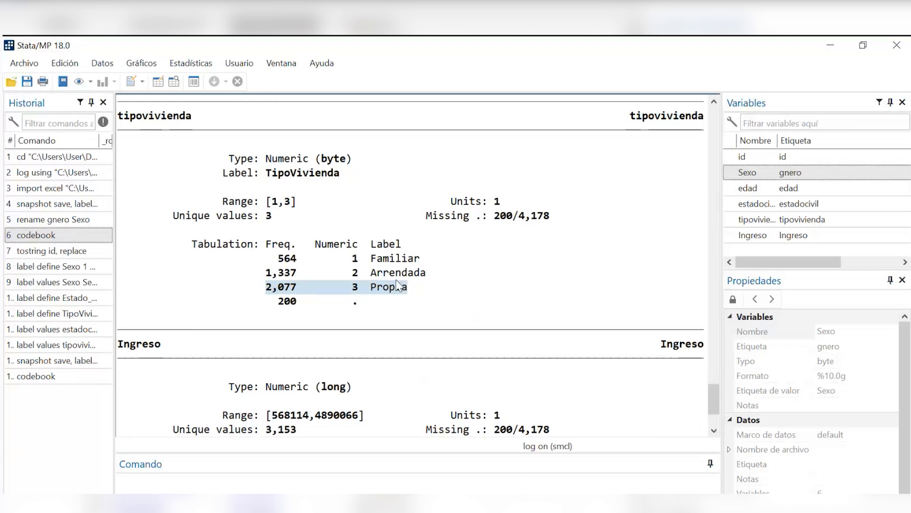
{"action": "left_click_drag", "start_coordinate": [278, 259], "coordinate": [462, 263]}
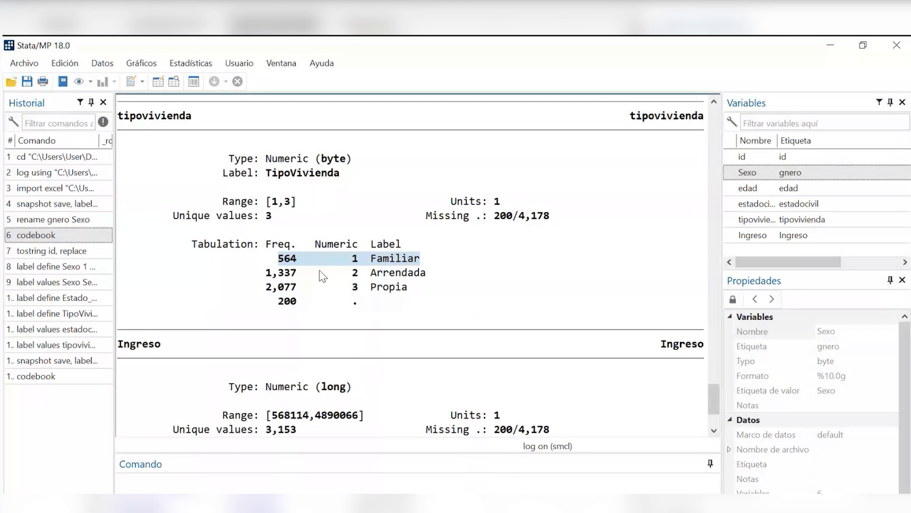
{"action": "left_click_drag", "start_coordinate": [277, 282], "coordinate": [254, 285]}
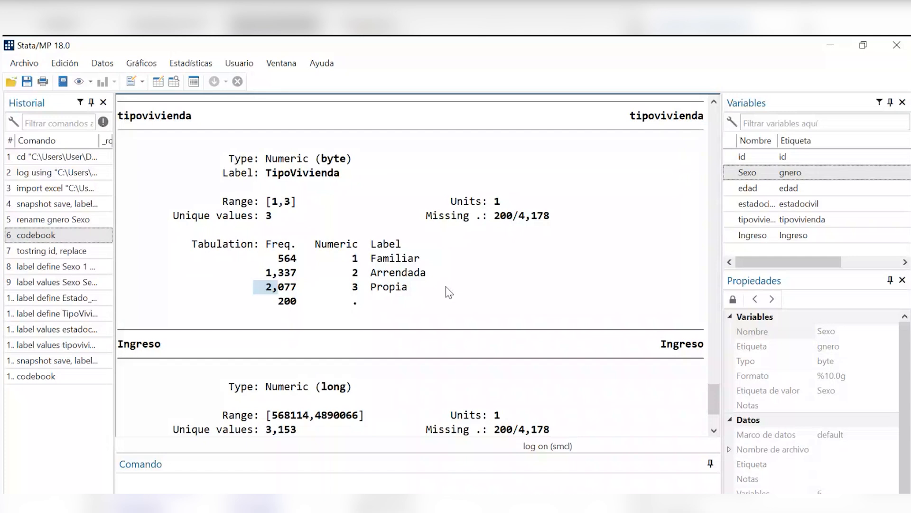
{"action": "scroll", "coordinate": [460, 285], "scroll_direction": "down", "scroll_amount": 3}
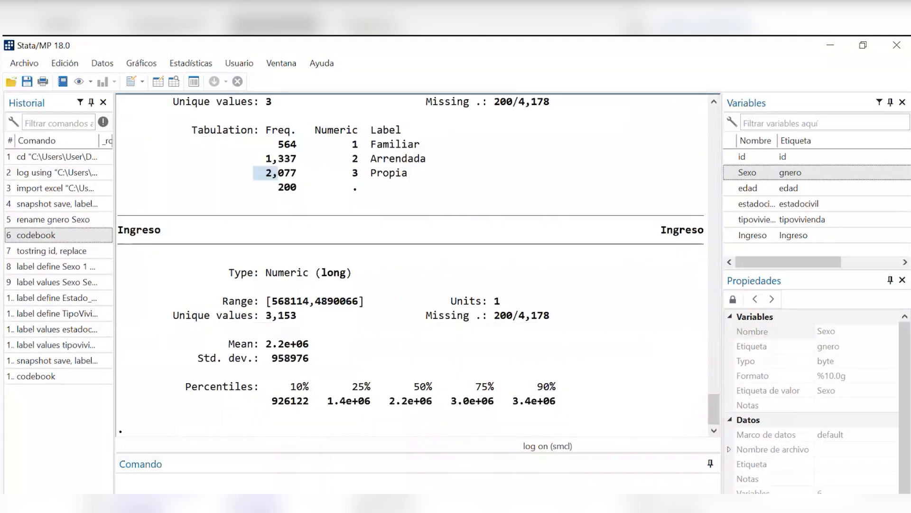
{"action": "scroll", "coordinate": [455, 270], "scroll_direction": "up", "scroll_amount": 1}
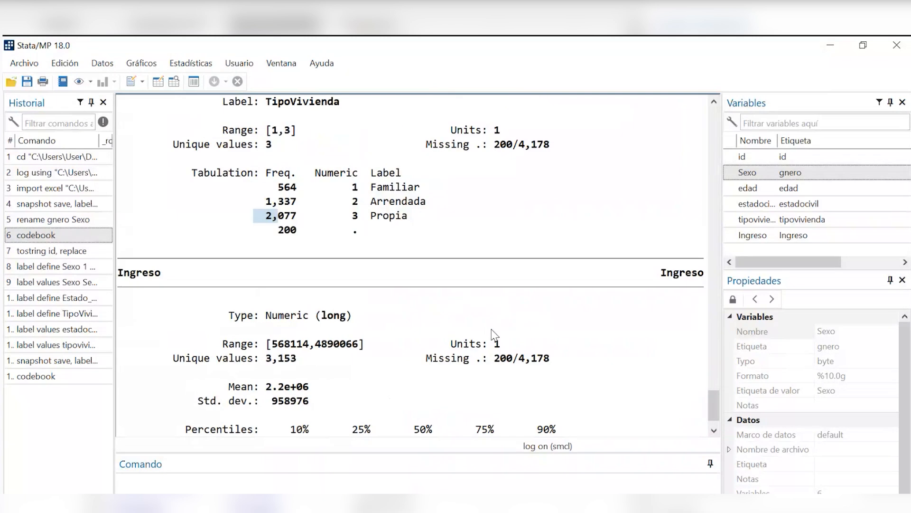
- Produce a labelbook report covering all value labels with every mapping shown, and minimize the labelbook dialog
{"action": "left_click", "coordinate": [117, 68]}
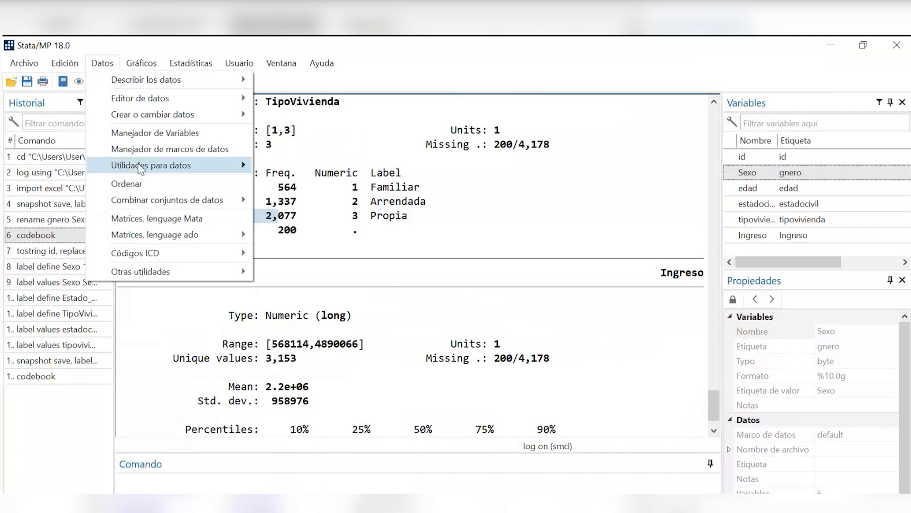
{"action": "mouse_move", "coordinate": [141, 168]}
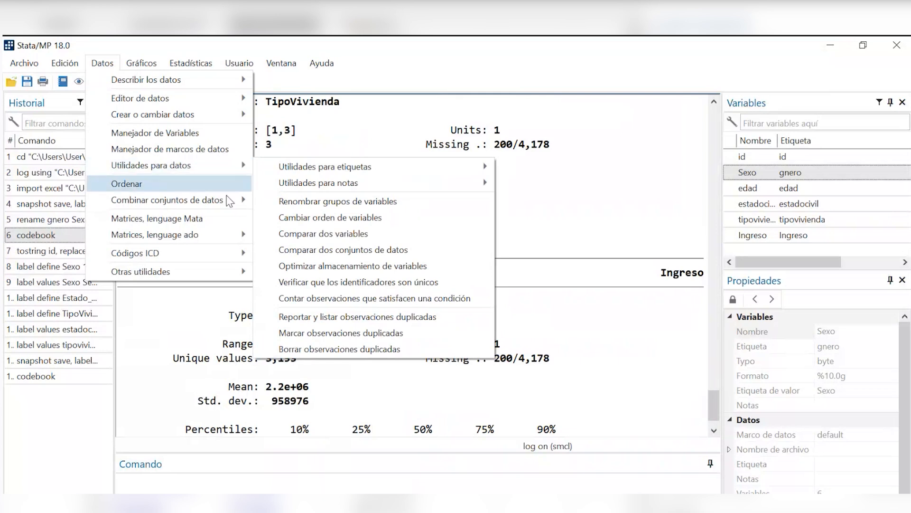
{"action": "mouse_move", "coordinate": [323, 186]}
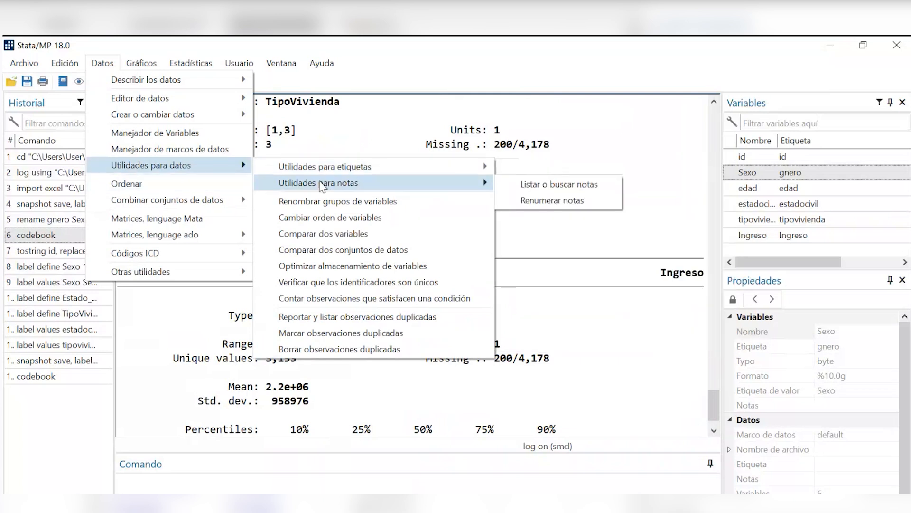
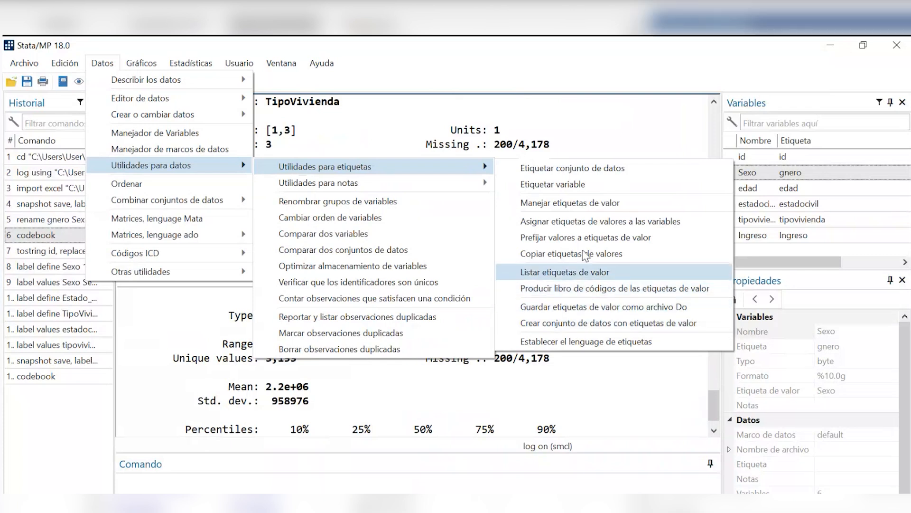
{"action": "left_click", "coordinate": [538, 291]}
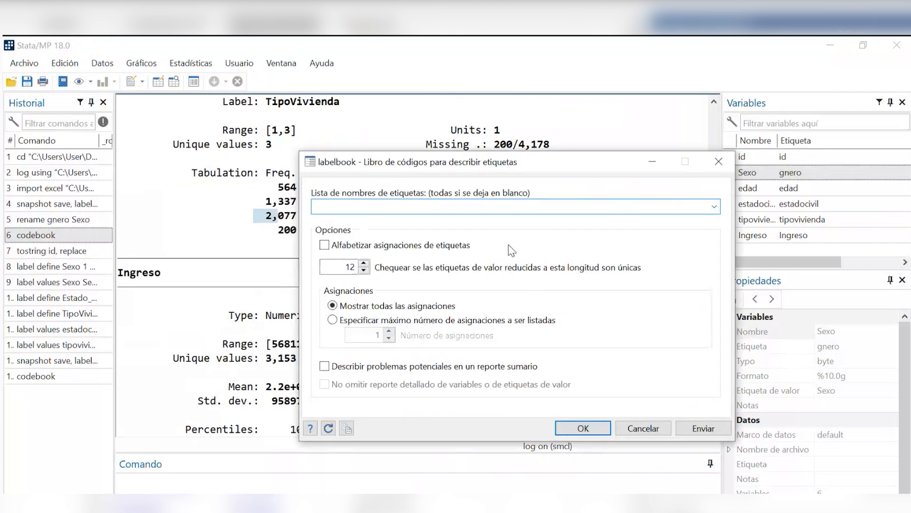
{"action": "left_click", "coordinate": [715, 211]}
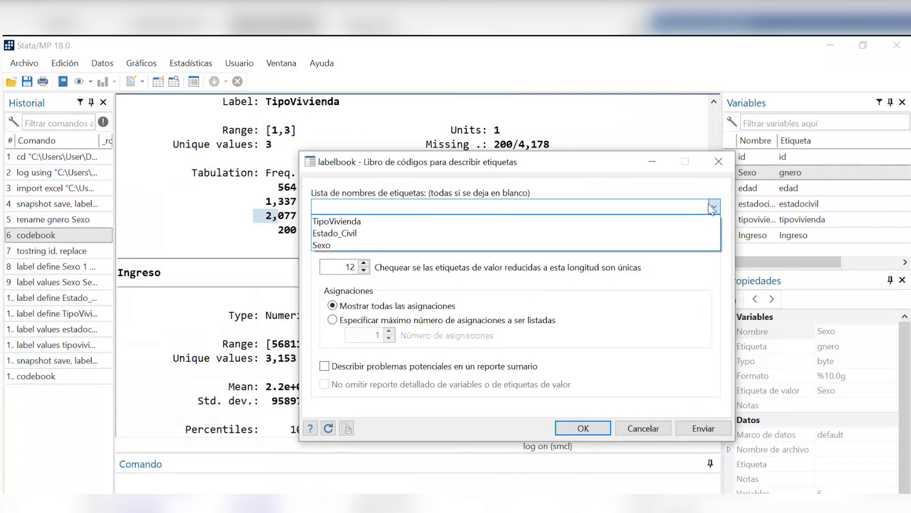
{"action": "left_click", "coordinate": [715, 206]}
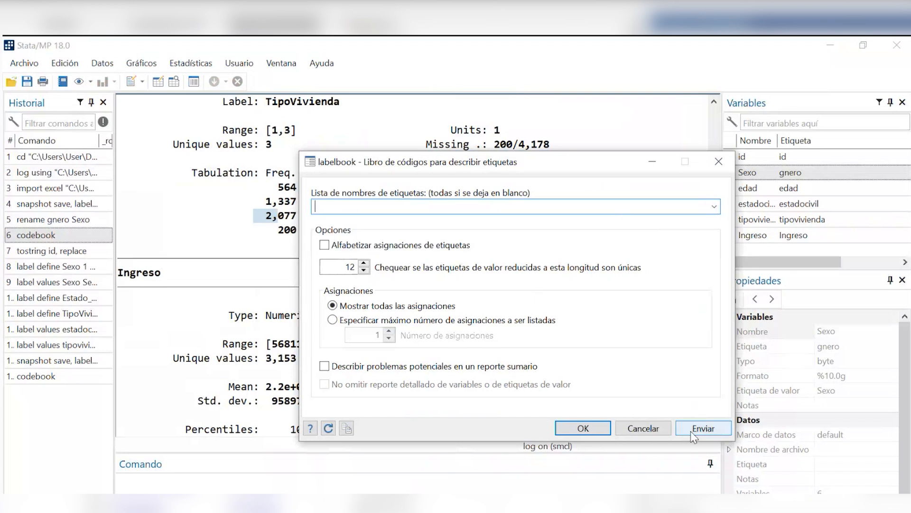
{"action": "left_click", "coordinate": [712, 429]}
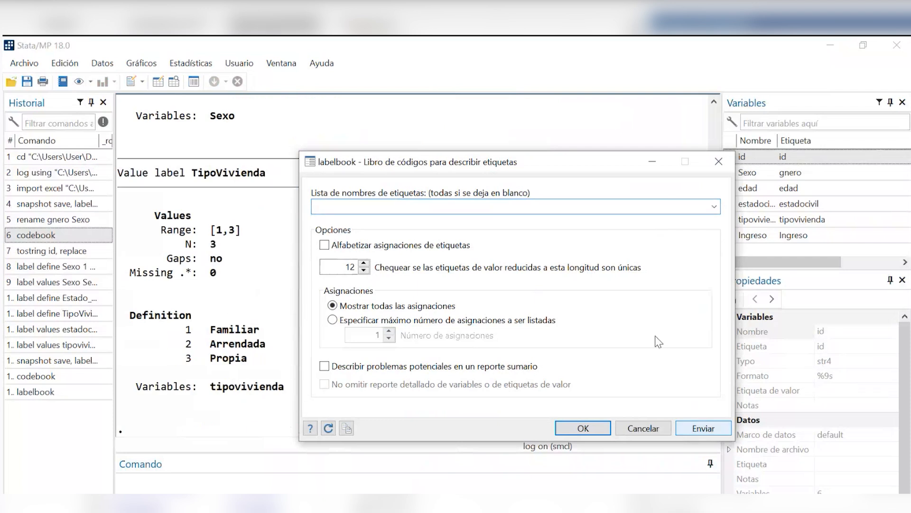
{"action": "left_click", "coordinate": [653, 160]}
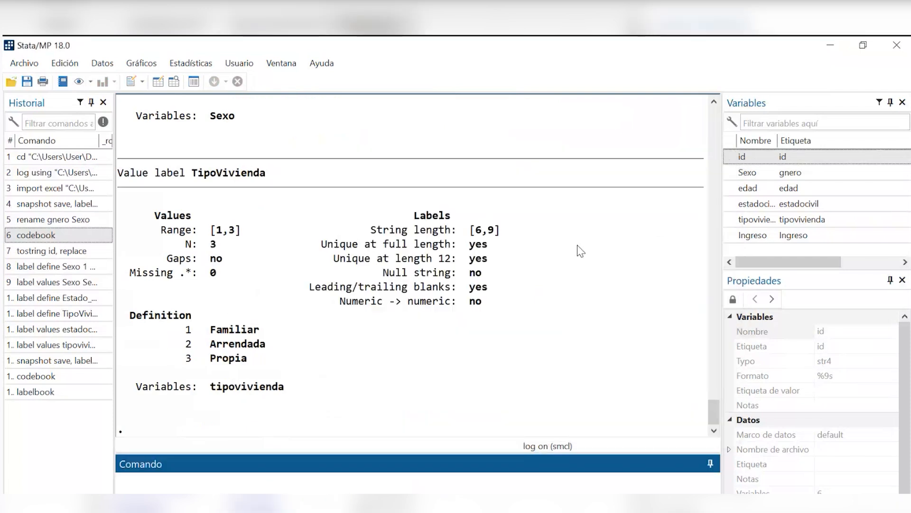
- Look through the labelbook output and locate the Estado_Civil value label entry at the start of the report
{"action": "scroll", "coordinate": [579, 244], "scroll_direction": "up", "scroll_amount": 9}
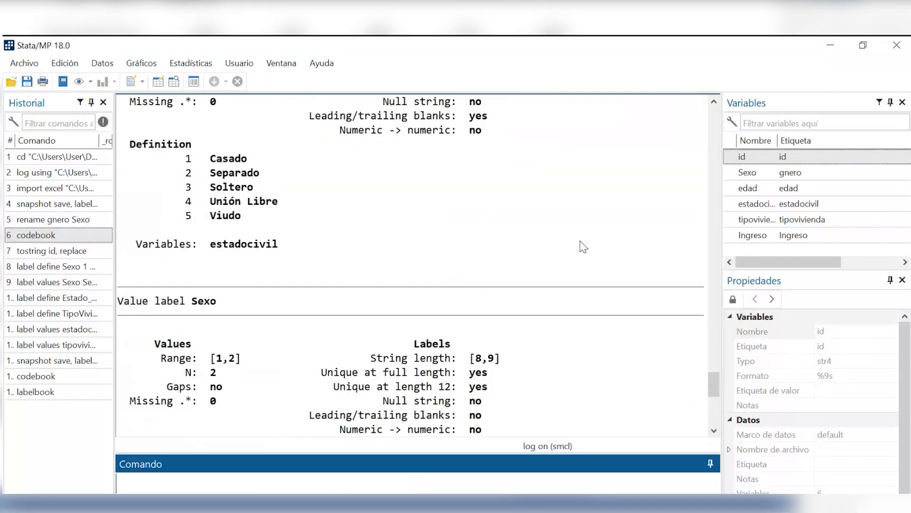
{"action": "scroll", "coordinate": [580, 240], "scroll_direction": "up", "scroll_amount": 6}
{"action": "scroll", "coordinate": [581, 242], "scroll_direction": "up", "scroll_amount": 6}
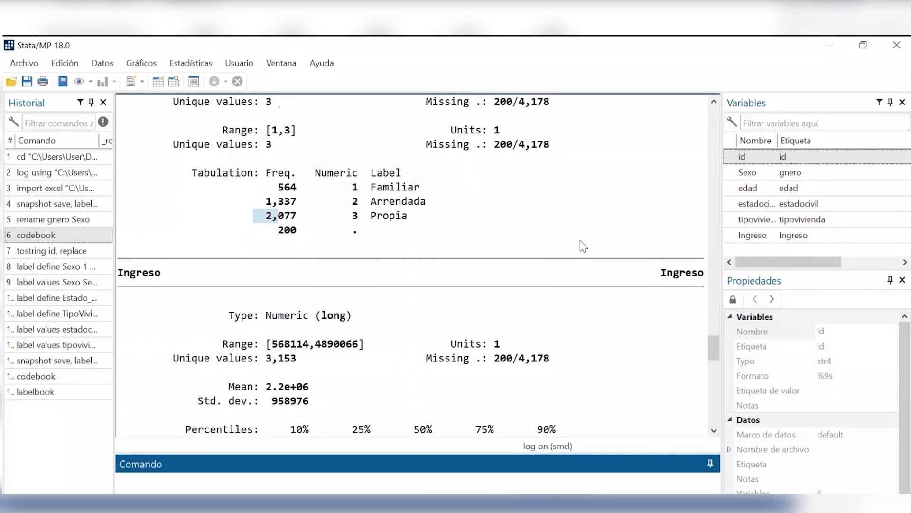
{"action": "scroll", "coordinate": [584, 243], "scroll_direction": "down", "scroll_amount": 9}
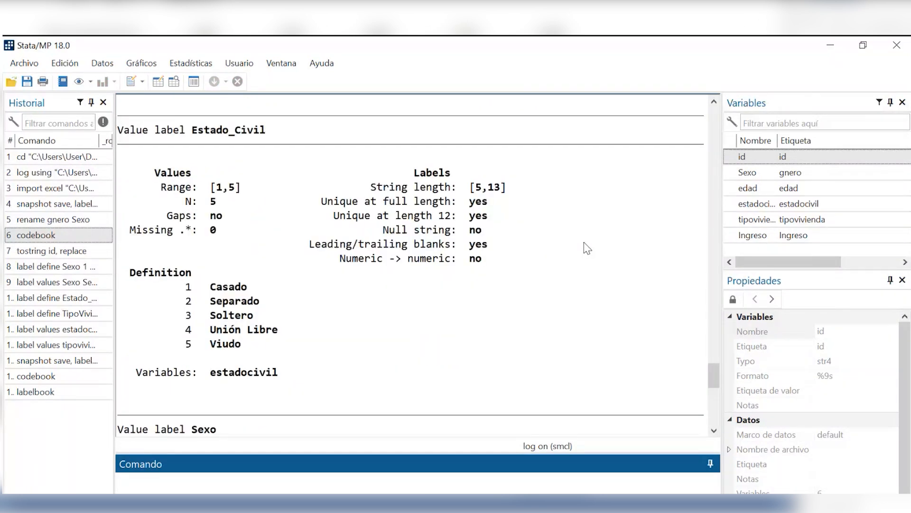
{"action": "scroll", "coordinate": [583, 242], "scroll_direction": "up", "scroll_amount": 1}
{"action": "left_click_drag", "start_coordinate": [290, 159], "coordinate": [298, 181]}
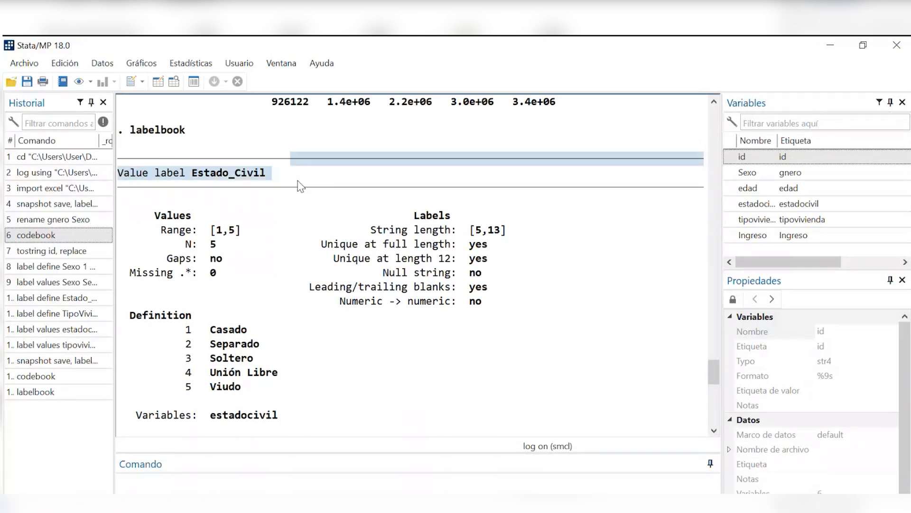
- Examine the labelbook entry for Estado_Civil, checking its value range, its definitions from Casado to Viudo and the variable it is attached to
{"action": "left_click", "coordinate": [138, 173]}
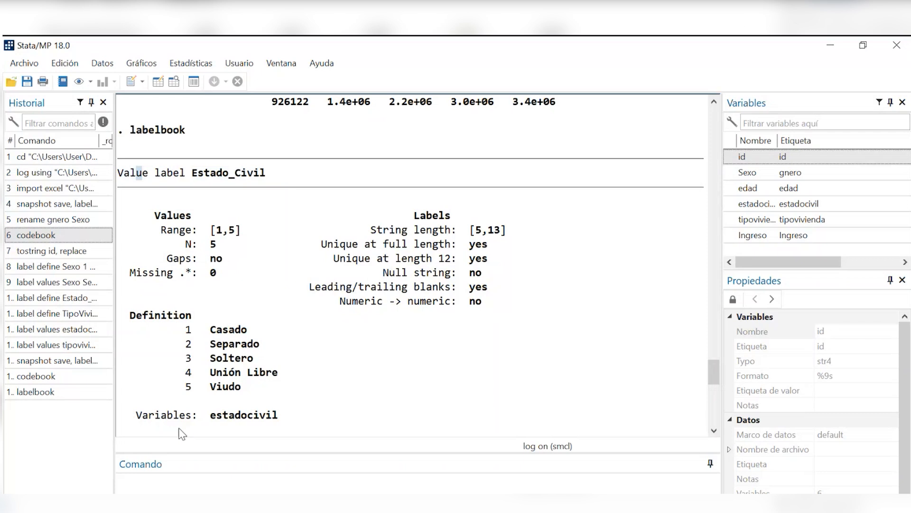
{"action": "left_click_drag", "start_coordinate": [182, 433], "coordinate": [246, 394]}
{"action": "left_click", "coordinate": [244, 391]}
{"action": "scroll", "coordinate": [241, 290], "scroll_direction": "down", "scroll_amount": 2}
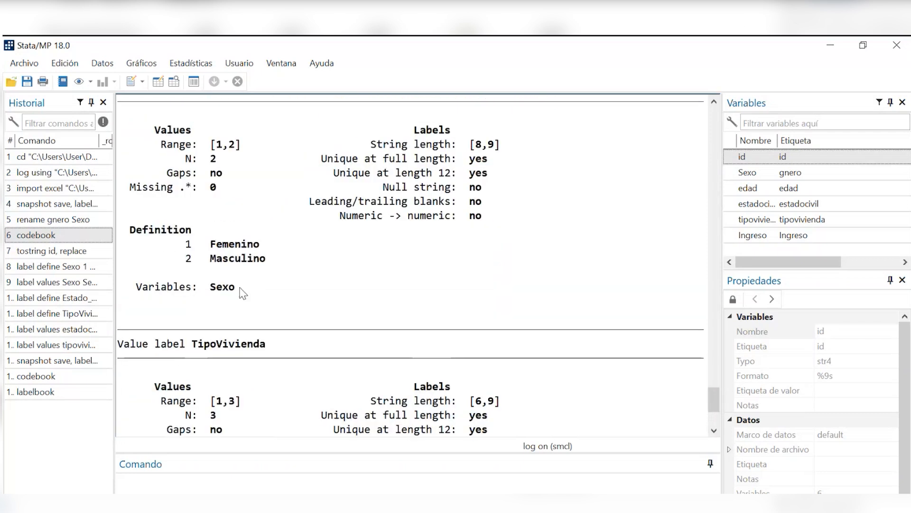
{"action": "scroll", "coordinate": [241, 291], "scroll_direction": "up", "scroll_amount": 6}
{"action": "triple_click", "coordinate": [252, 295]}
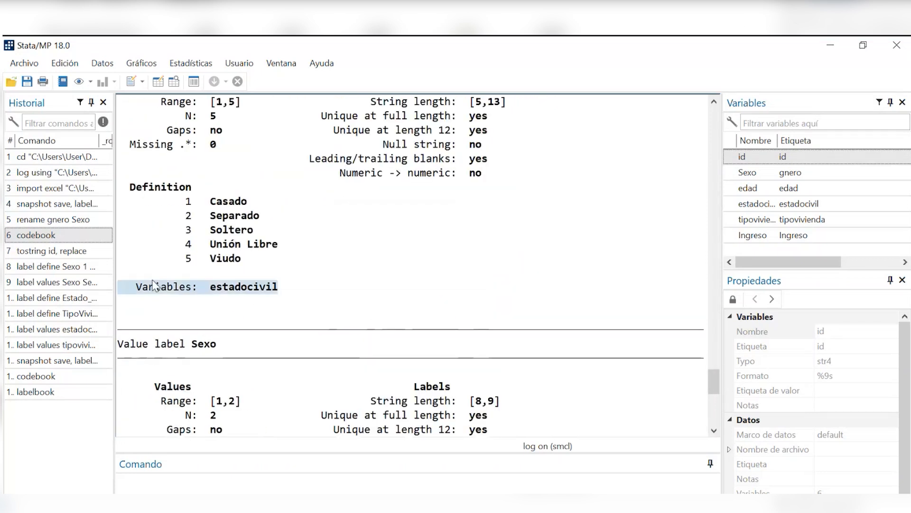
{"action": "scroll", "coordinate": [350, 283], "scroll_direction": "up", "scroll_amount": 3}
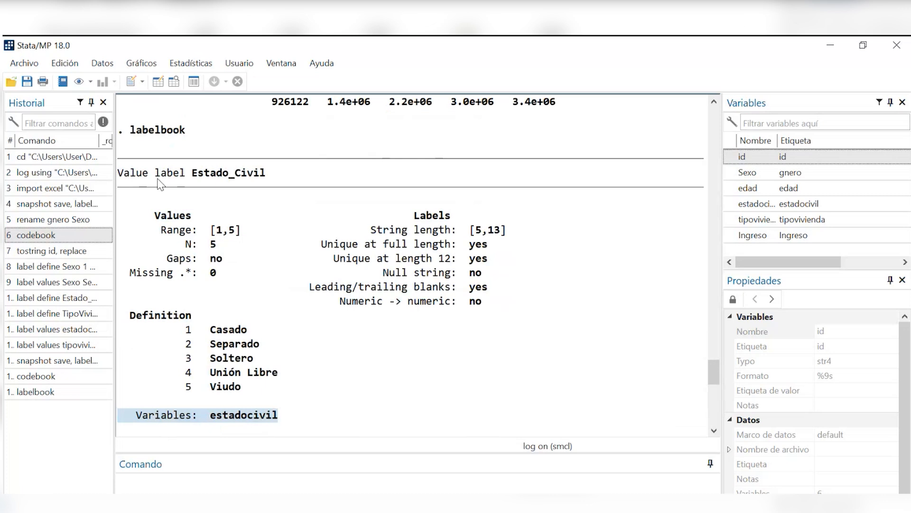
{"action": "left_click_drag", "start_coordinate": [130, 173], "coordinate": [255, 193]}
{"action": "left_click", "coordinate": [267, 210]}
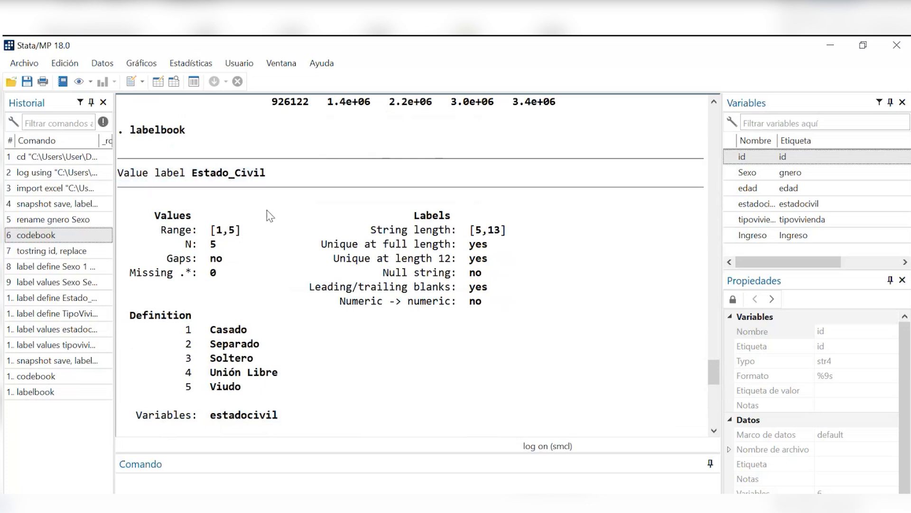
{"action": "left_click_drag", "start_coordinate": [211, 229], "coordinate": [241, 230]}
{"action": "left_click_drag", "start_coordinate": [209, 429], "coordinate": [320, 300]}
- Examine the labelbook entries for Sexo, with its Femenino and Masculino definitions and linked variable, and for TipoVivienda
{"action": "scroll", "coordinate": [475, 303], "scroll_direction": "down", "scroll_amount": 1}
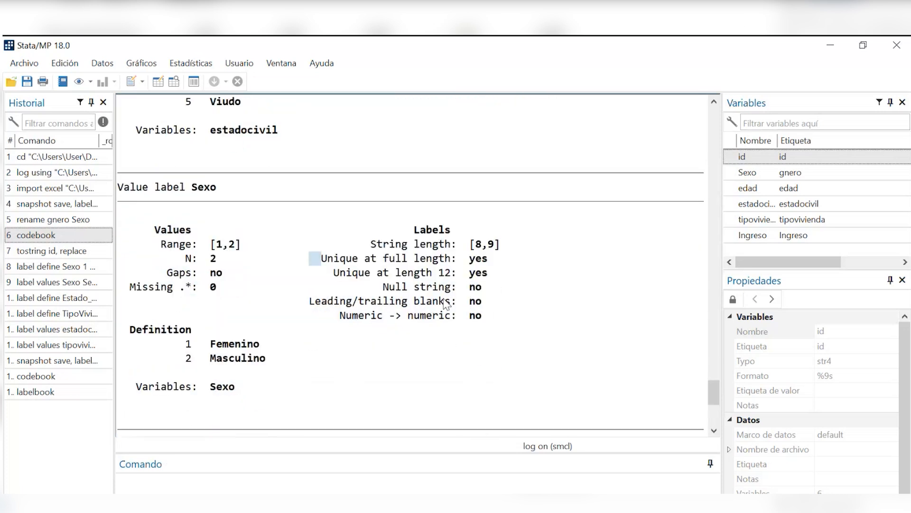
{"action": "scroll", "coordinate": [265, 342], "scroll_direction": "down", "scroll_amount": 1}
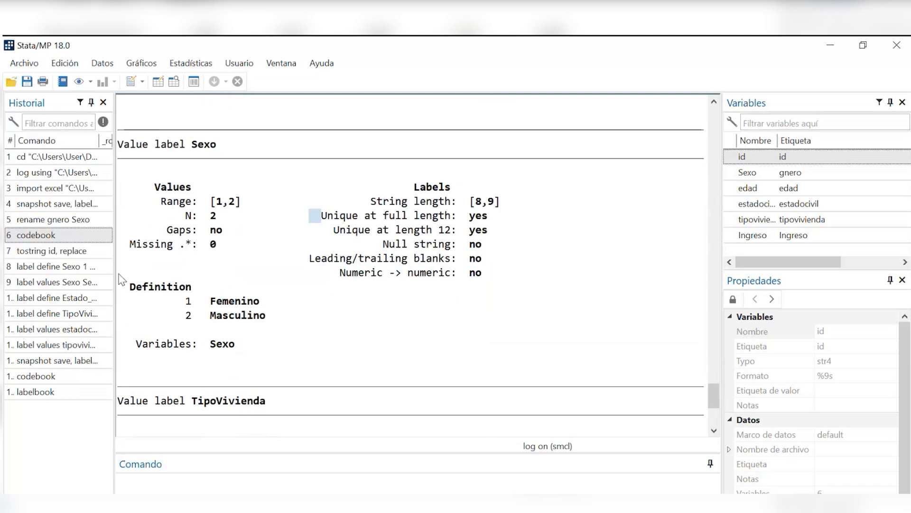
{"action": "left_click_drag", "start_coordinate": [173, 302], "coordinate": [240, 307]}
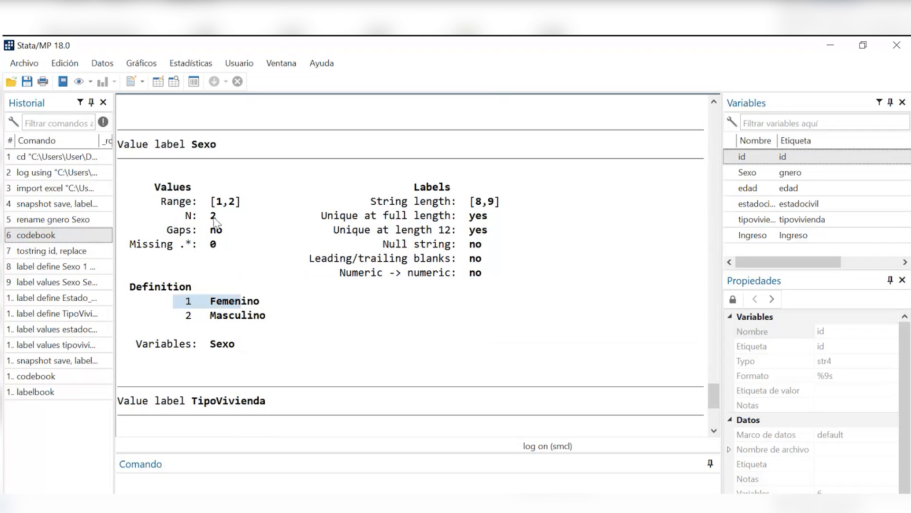
{"action": "left_click", "coordinate": [270, 318]}
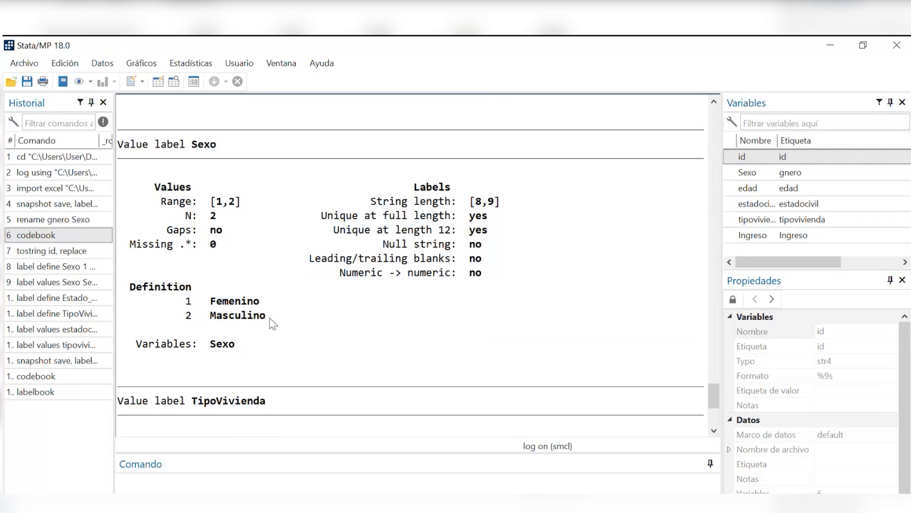
{"action": "left_click_drag", "start_coordinate": [270, 318], "coordinate": [207, 307]}
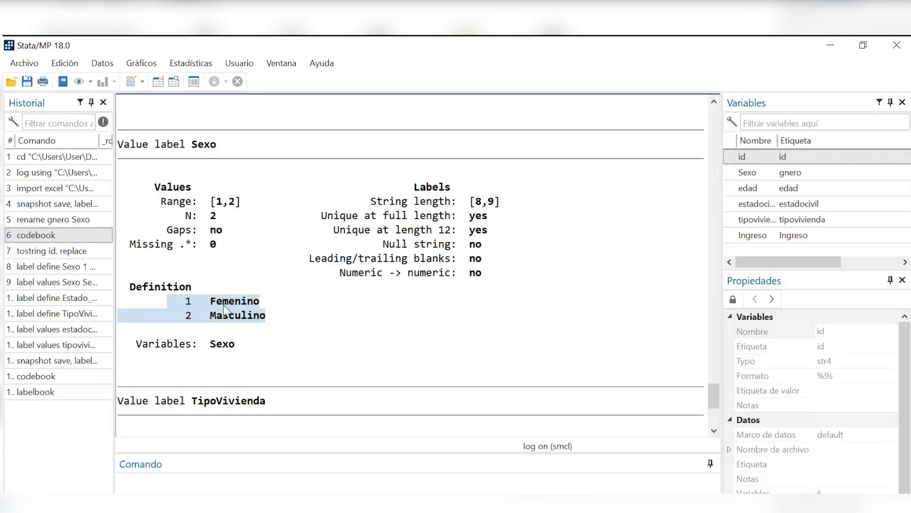
{"action": "left_click", "coordinate": [349, 468]}
{"action": "scroll", "coordinate": [356, 417], "scroll_direction": "down", "scroll_amount": 2}
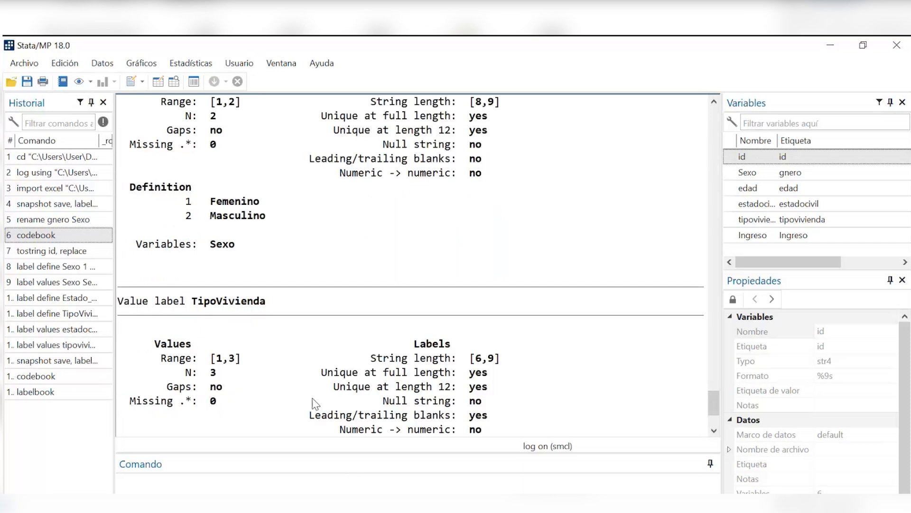
{"action": "left_click_drag", "start_coordinate": [206, 255], "coordinate": [269, 251]}
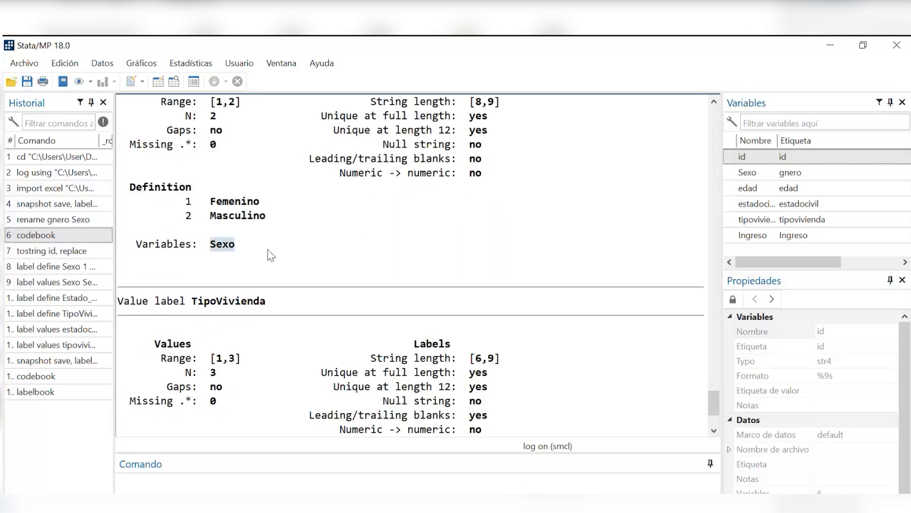
{"action": "scroll", "coordinate": [350, 271], "scroll_direction": "down", "scroll_amount": 3}
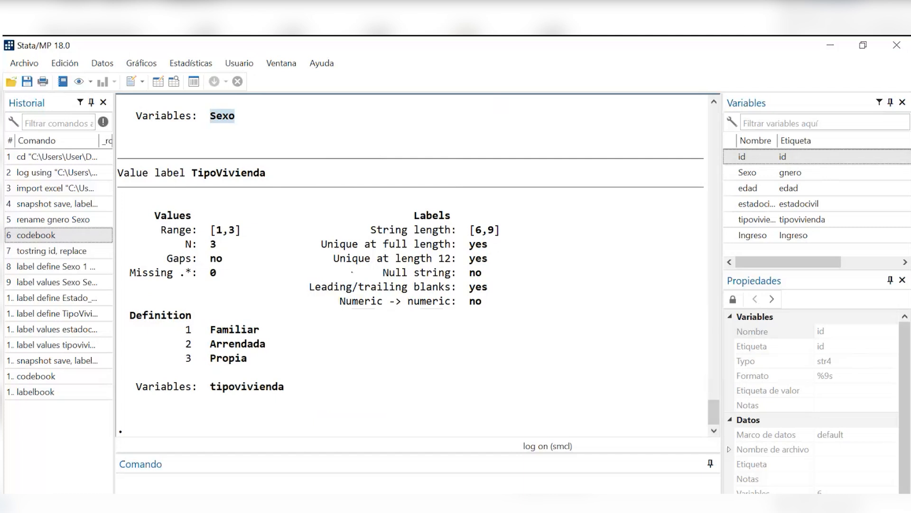
- Widen the variables and properties area, unlock the properties for editing and select the notes property of the id variable
{"action": "scroll", "coordinate": [904, 420], "scroll_direction": "down", "scroll_amount": 3}
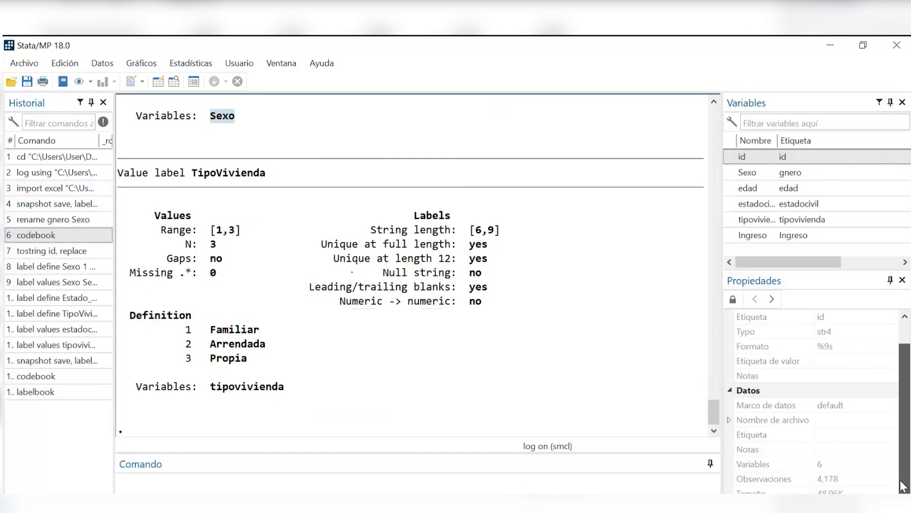
{"action": "scroll", "coordinate": [790, 380], "scroll_direction": "up", "scroll_amount": 3}
{"action": "left_click_drag", "start_coordinate": [722, 364], "coordinate": [647, 364]}
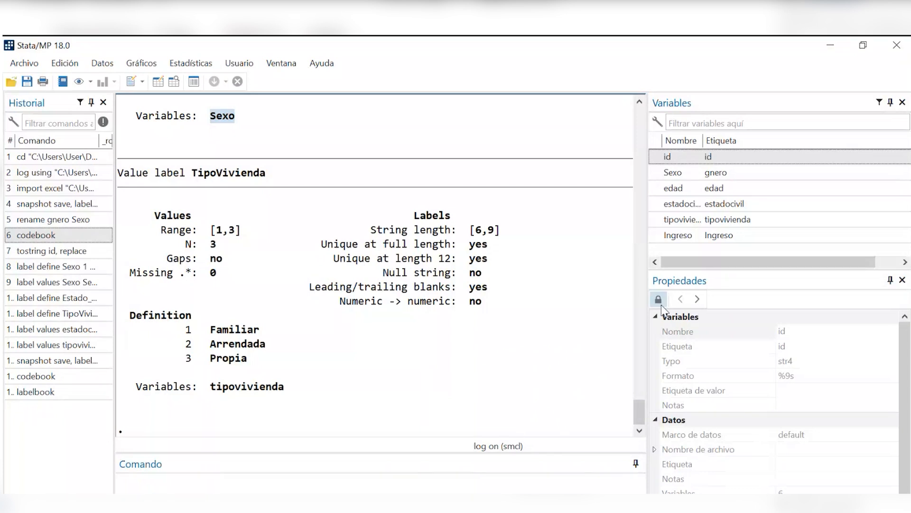
{"action": "left_click", "coordinate": [733, 406]}
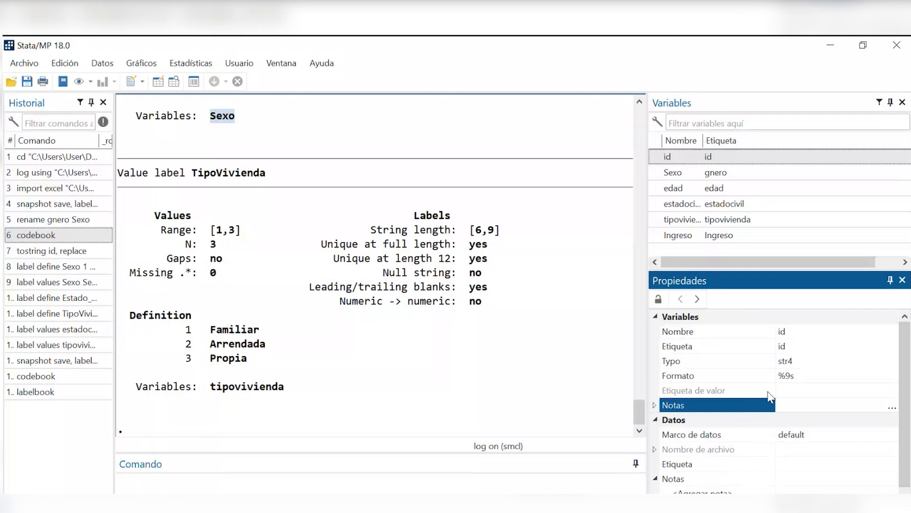
- Compare the dataset-level notes property with the variable-level one, and view the properties of the Sexo variable
{"action": "scroll", "coordinate": [711, 444], "scroll_direction": "down", "scroll_amount": 1}
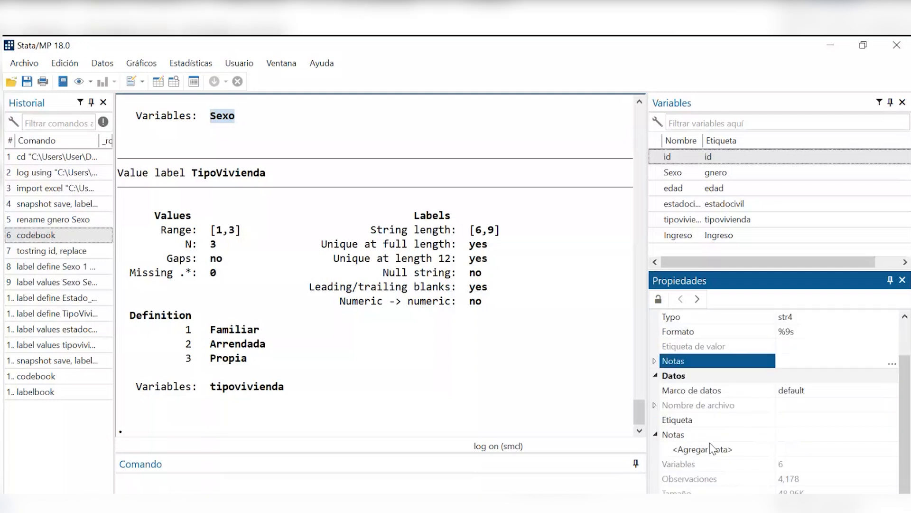
{"action": "left_click", "coordinate": [674, 436]}
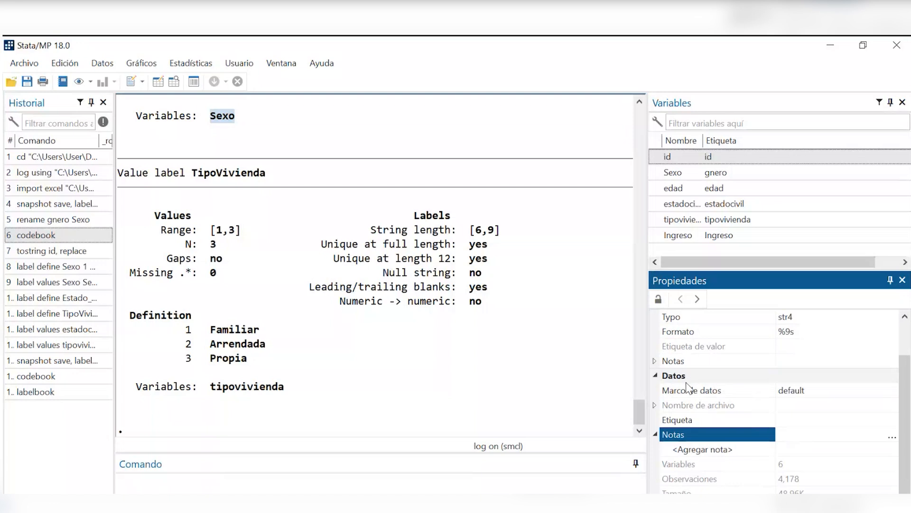
{"action": "scroll", "coordinate": [688, 388], "scroll_direction": "up", "scroll_amount": 1}
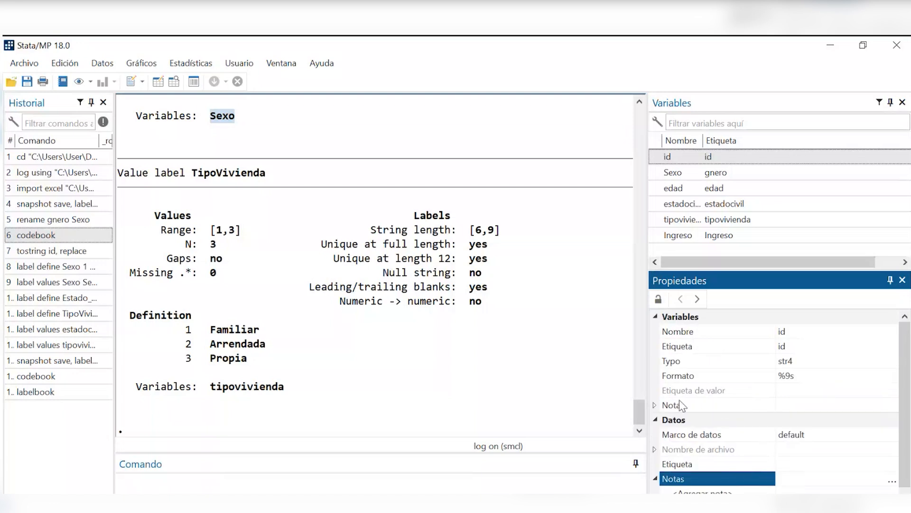
{"action": "left_click", "coordinate": [786, 406]}
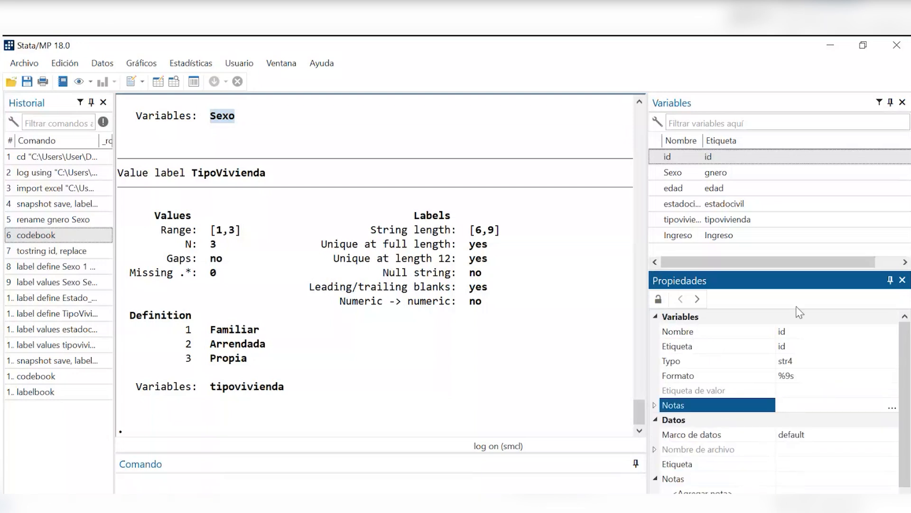
{"action": "left_click", "coordinate": [700, 172]}
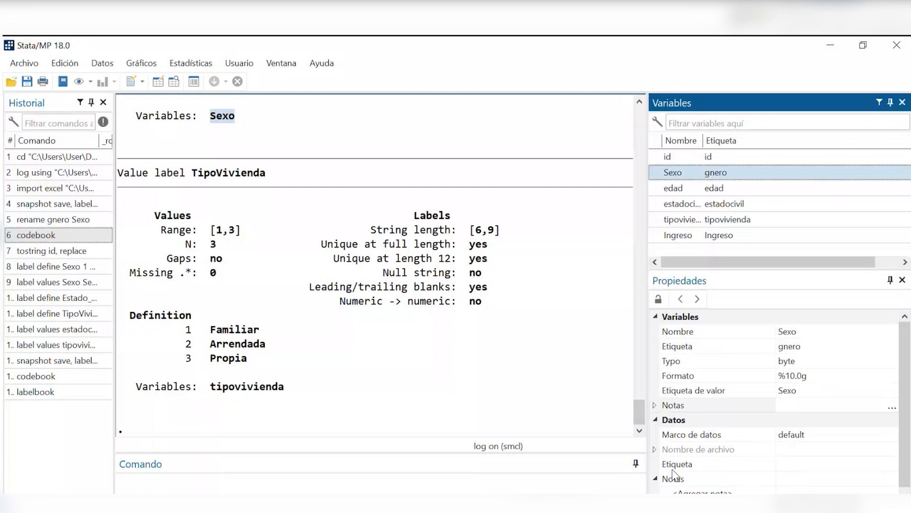
{"action": "scroll", "coordinate": [674, 472], "scroll_direction": "down", "scroll_amount": 1}
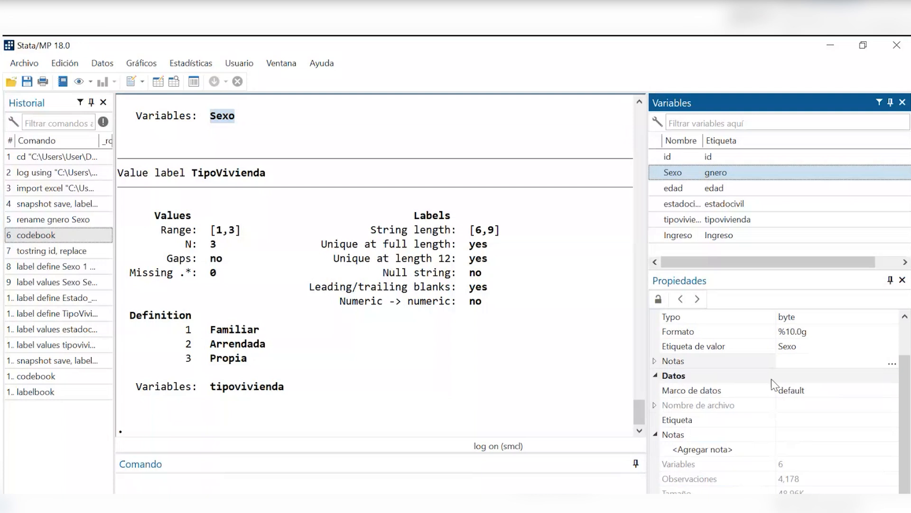
{"action": "scroll", "coordinate": [815, 337], "scroll_direction": "up", "scroll_amount": 1}
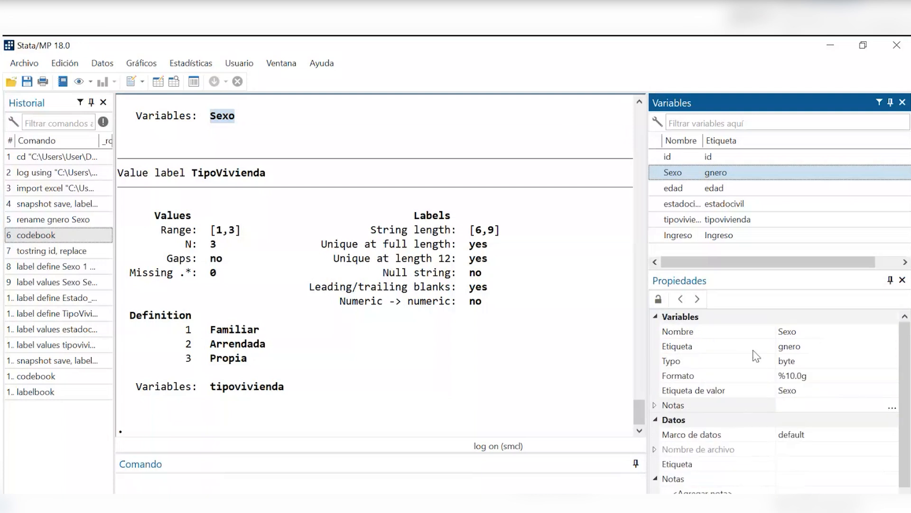
- Add the note "La variable ID se modifica, era INT ahora es STR" to the id variable and close its notes dialog
{"action": "left_click", "coordinate": [683, 155]}
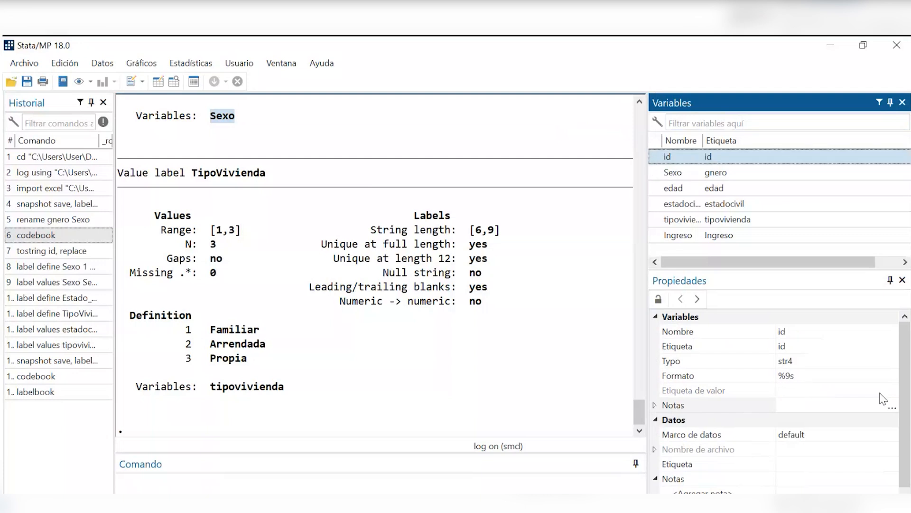
{"action": "left_click", "coordinate": [892, 407]}
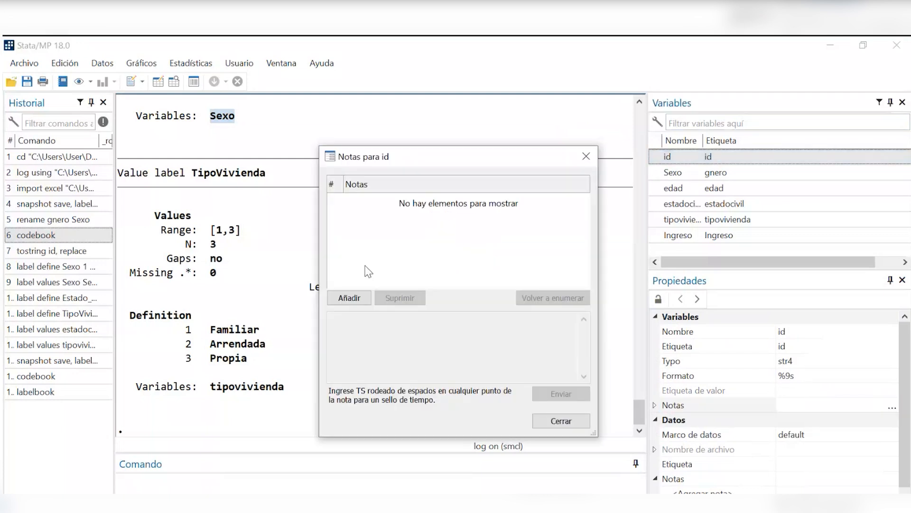
{"action": "left_click", "coordinate": [355, 299]}
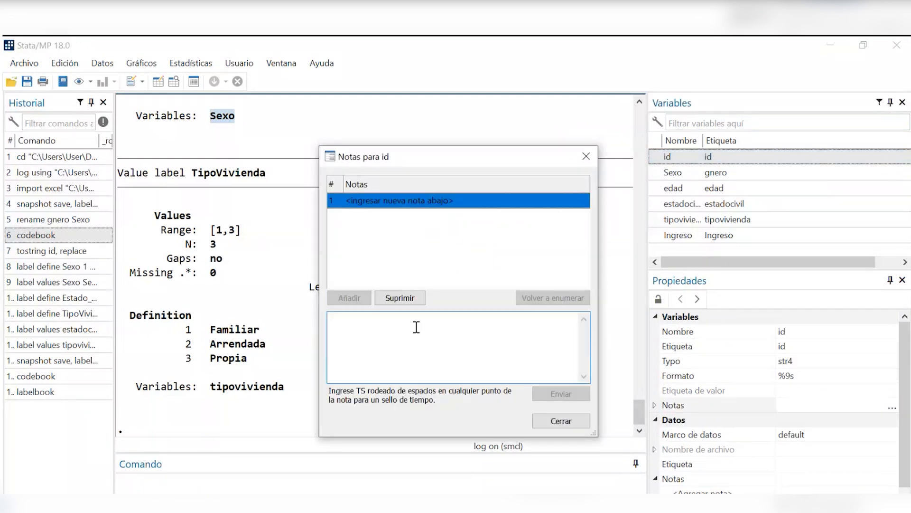
{"action": "type", "text": "La"}
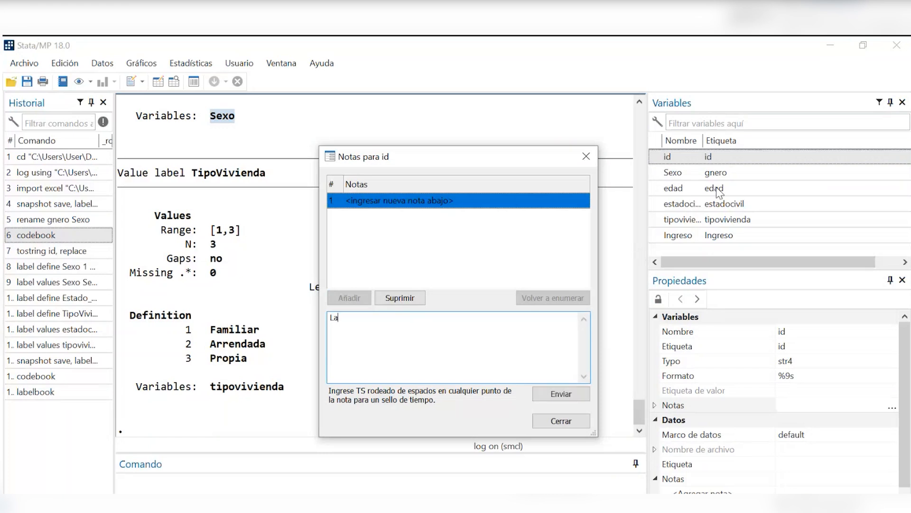
{"action": "type", "text": " variable"}
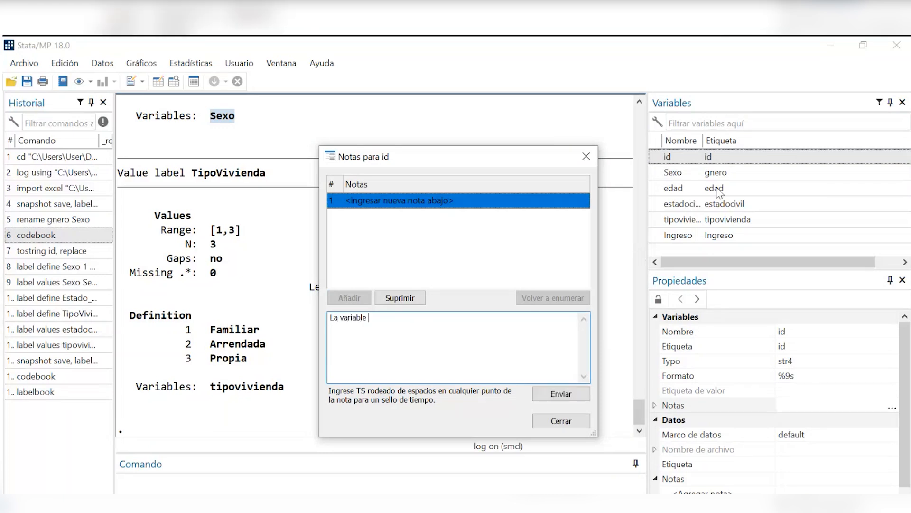
{"action": "type", "text": " ID"}
{"action": "type", "text": " se modificó"}
{"action": "type", "text": ","}
{"action": "type", "text": " esra"}
{"action": "key", "text": "BackSpace"}
{"action": "key", "text": "BackSpace"}
{"action": "key", "text": "BackSpace"}
{"action": "key", "text": "BackSpace"}
{"action": "key", "text": "BackSpace"}
{"action": "key", "text": "BackSpace"}
{"action": "key", "text": "BackSpace"}
{"action": "type", "text": "a"}
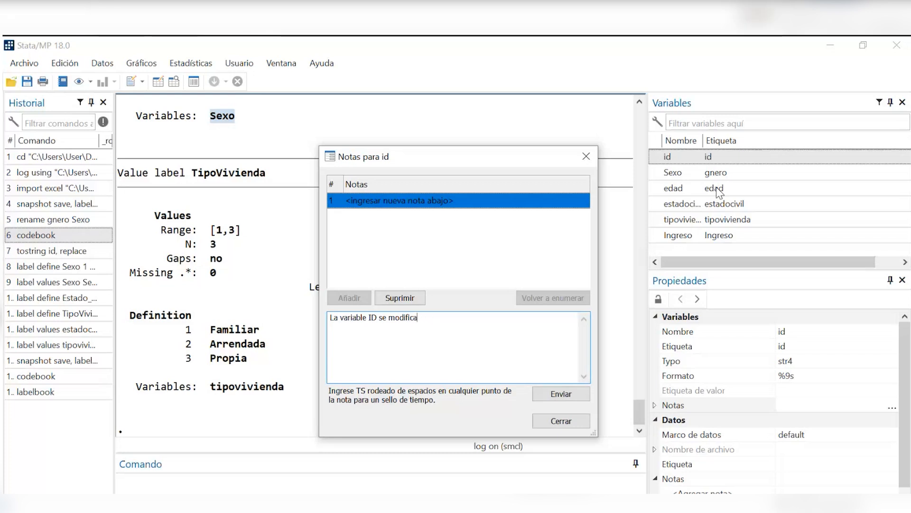
{"action": "type", "text": ", era "}
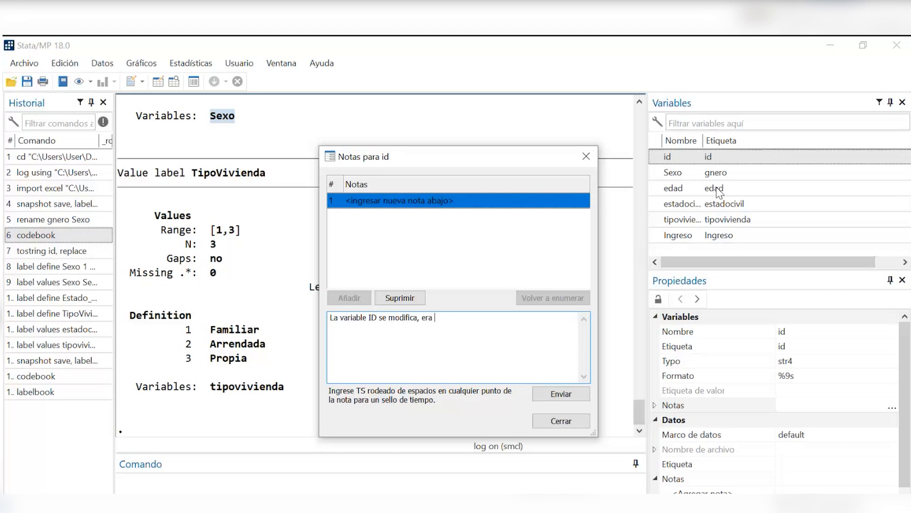
{"action": "type", "text": "INT ah"}
{"action": "type", "text": "ora"}
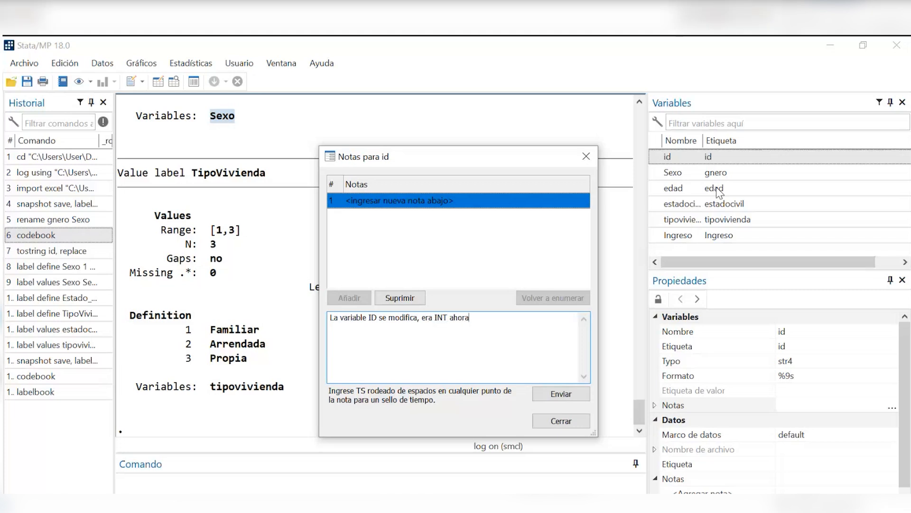
{"action": "type", "text": " es STR"}
{"action": "left_click", "coordinate": [561, 397]}
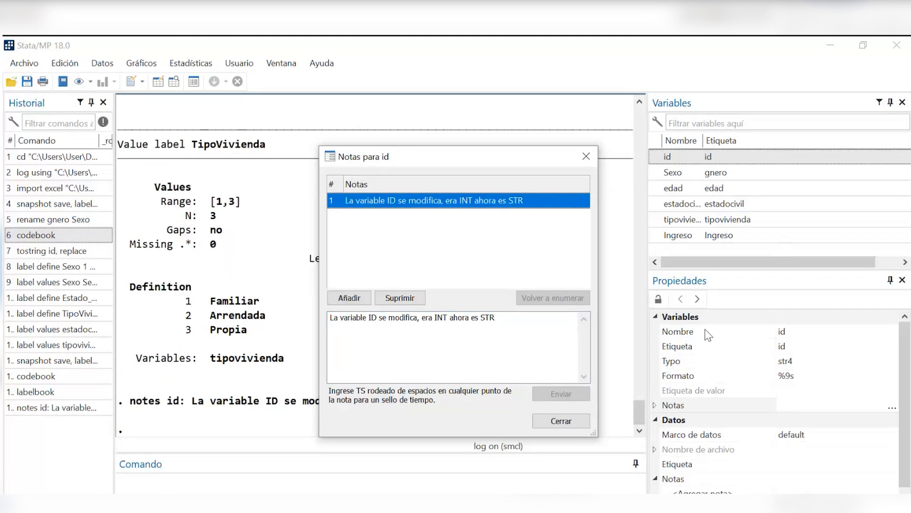
{"action": "left_click", "coordinate": [584, 157]}
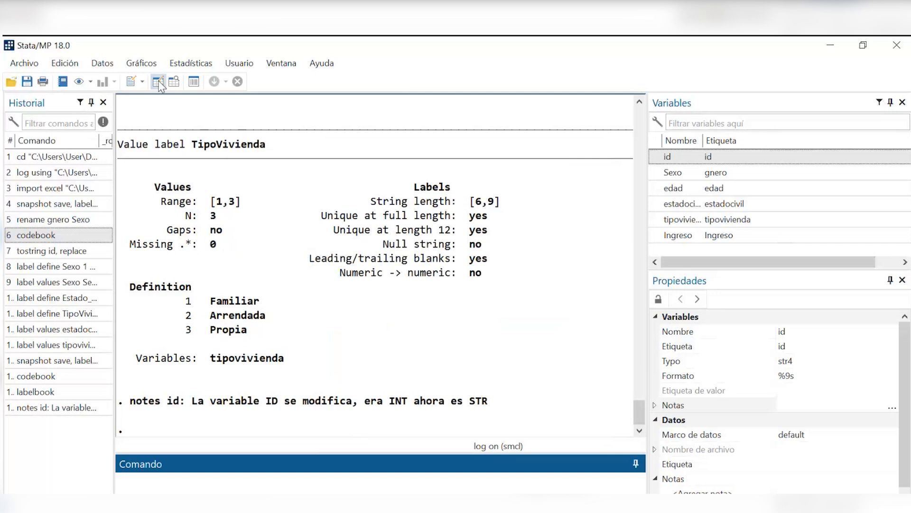
- Check in the variables manager that the id variable carries a note, and close the manager
{"action": "left_click", "coordinate": [198, 83]}
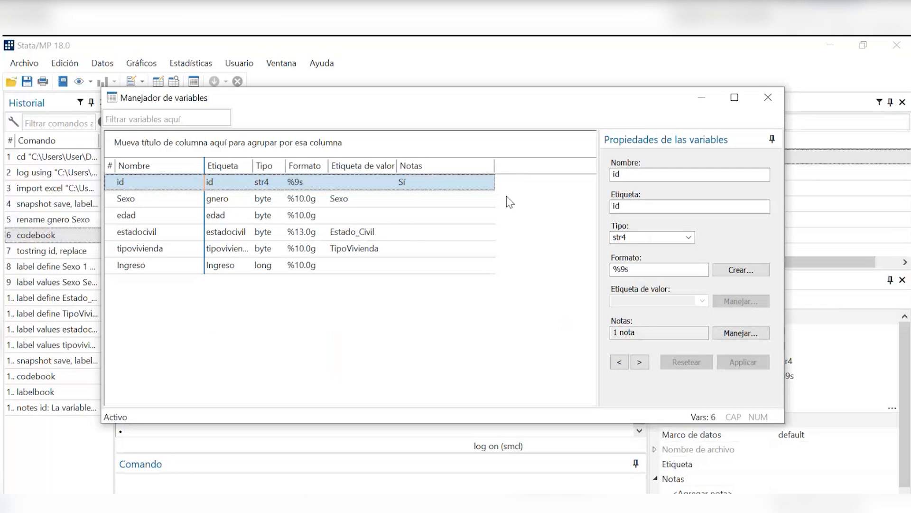
{"action": "left_click", "coordinate": [770, 98]}
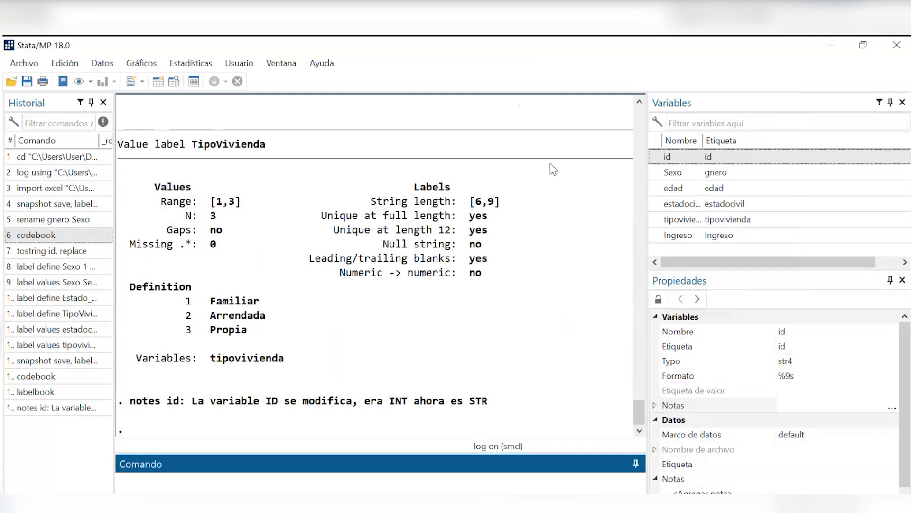
- Add the dataset-level note "Las variables SEXO, ESTADO CIVIL y TIPO DE VIVIENDA ahora tienen etiquetas de valor." and review both notes commands in the results
{"action": "scroll", "coordinate": [691, 451], "scroll_direction": "down", "scroll_amount": 1}
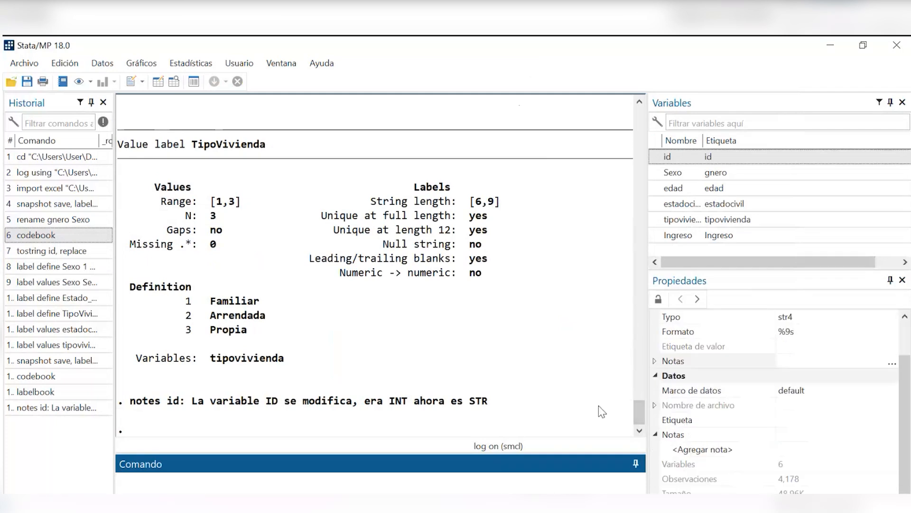
{"action": "left_click", "coordinate": [796, 452]}
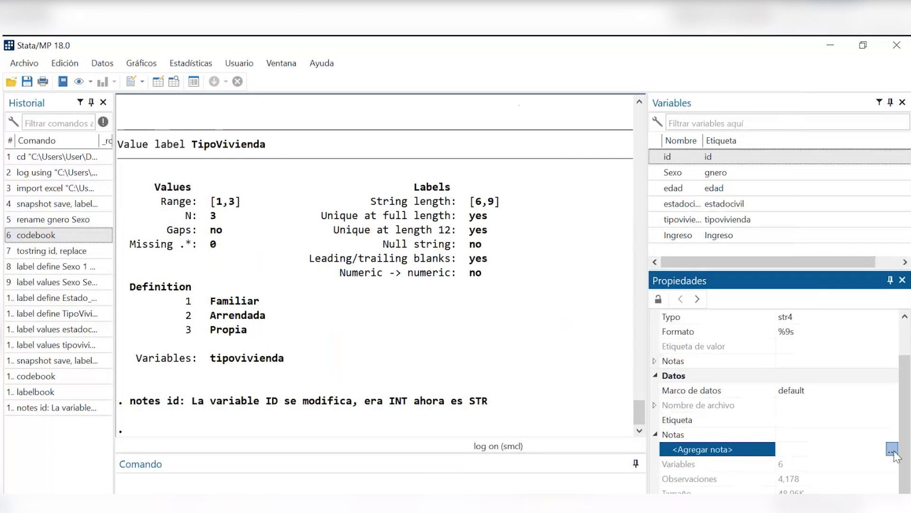
{"action": "left_click", "coordinate": [892, 450]}
{"action": "type", "text": "lAS"}
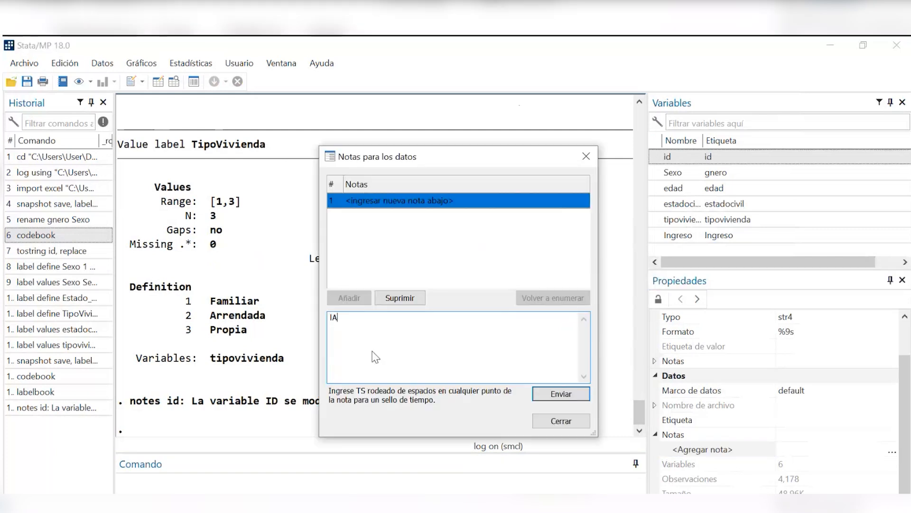
{"action": "key", "text": "BackSpace"}
{"action": "key", "text": "BackSpace"}
{"action": "key", "text": "BackSpace"}
{"action": "type", "text": "Las cvar"}
{"action": "key", "text": "BackSpace"}
{"action": "key", "text": "BackSpace"}
{"action": "key", "text": "BackSpace"}
{"action": "key", "text": "BackSpace"}
{"action": "type", "text": "v"}
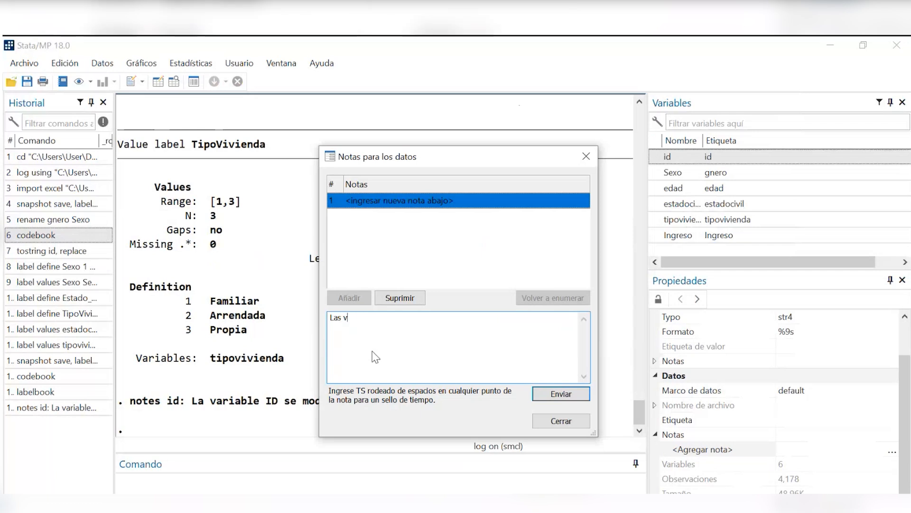
{"action": "type", "text": "ariables"}
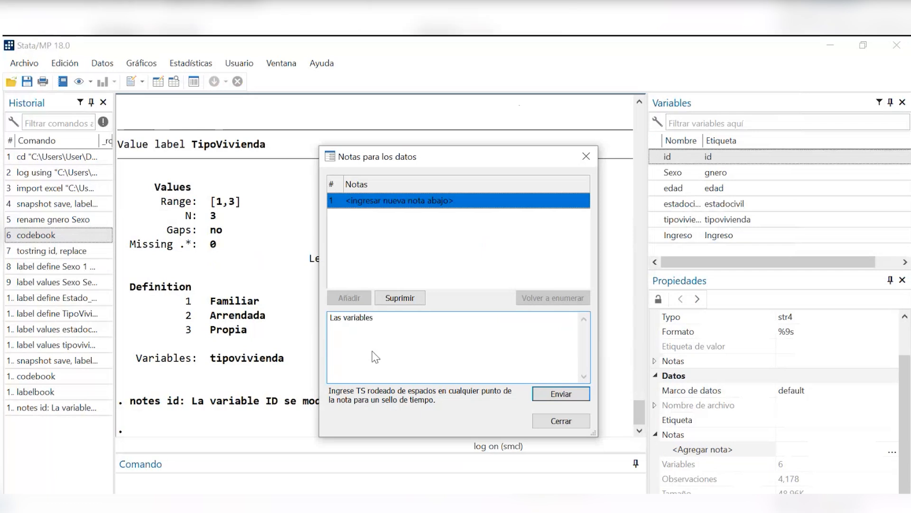
{"action": "type", "text": " SE"}
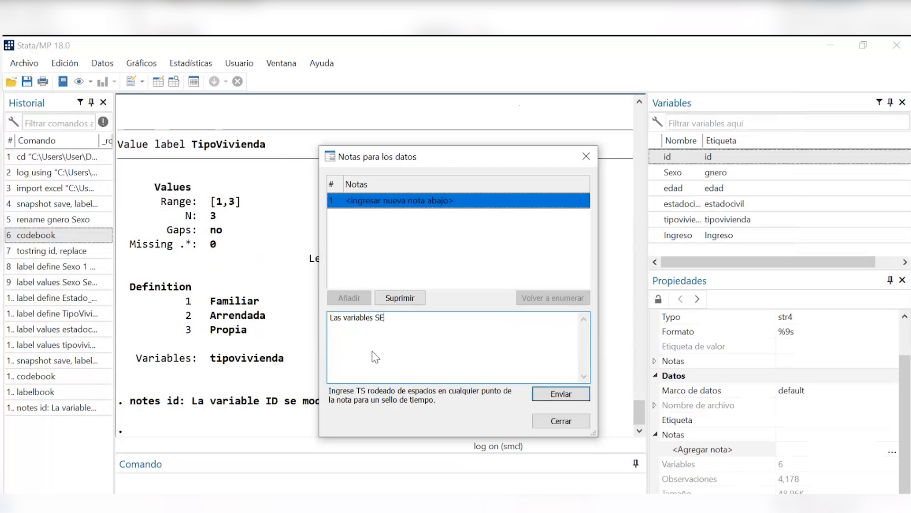
{"action": "type", "text": "XO, ESTADO CIVIL Y"}
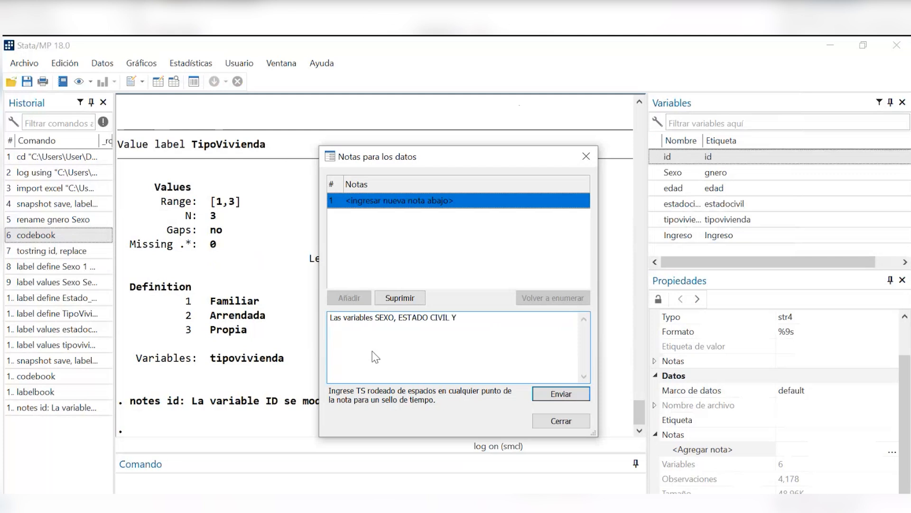
{"action": "type", "text": " T"}
{"action": "key", "text": "BackSpace"}
{"action": "key", "text": "BackSpace"}
{"action": "key", "text": "BackSpace"}
{"action": "type", "text": "y Tipo"}
{"action": "key", "text": "BackSpace"}
{"action": "key", "text": "BackSpace"}
{"action": "key", "text": "BackSpace"}
{"action": "type", "text": "ID"}
{"action": "key", "text": "BackSpace"}
{"action": "type", "text": "PO DE VIVIENDA se hasn"}
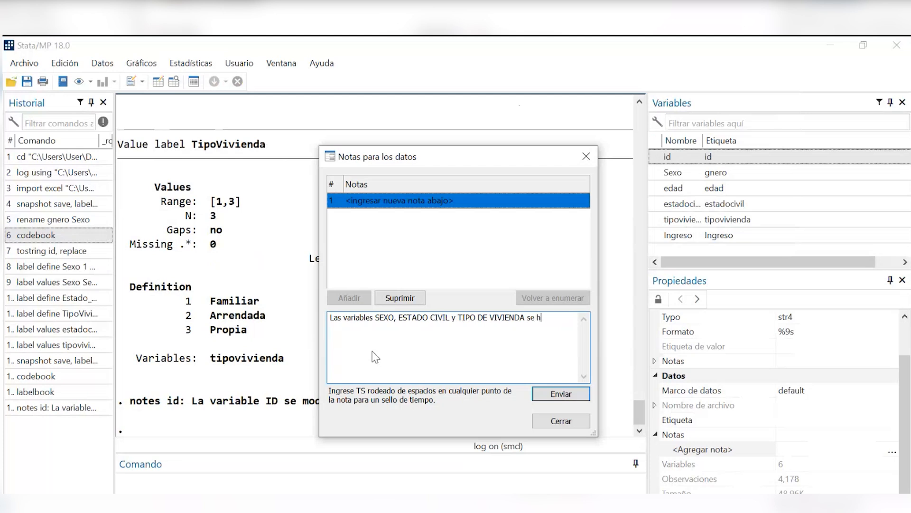
{"action": "key", "text": "BackSpace"}
{"action": "key", "text": "BackSpace"}
{"action": "key", "text": "BackSpace"}
{"action": "key", "text": "BackSpace"}
{"action": "key", "text": "BackSpace"}
{"action": "key", "text": "BackSpace"}
{"action": "key", "text": "BackSpace"}
{"action": "type", "text": "ahora tienen etiquetas"}
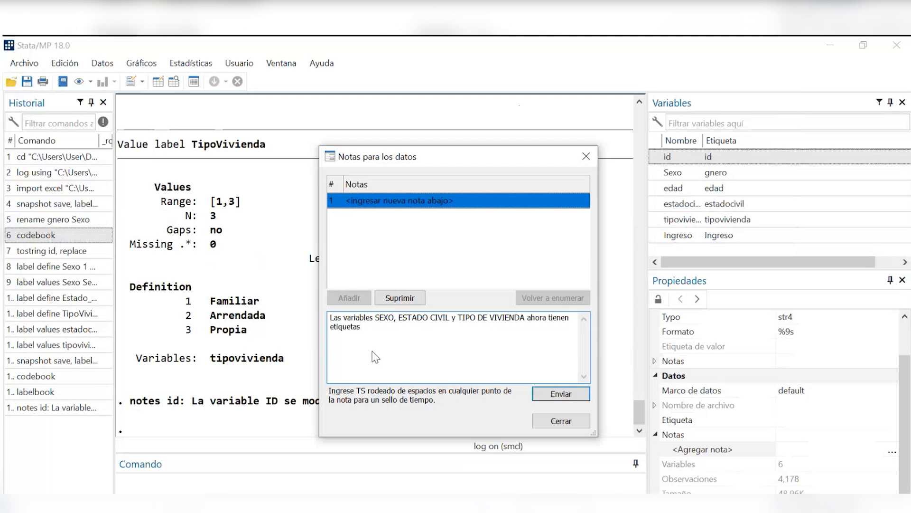
{"action": "type", "text": " de valor."}
{"action": "left_click", "coordinate": [556, 387]}
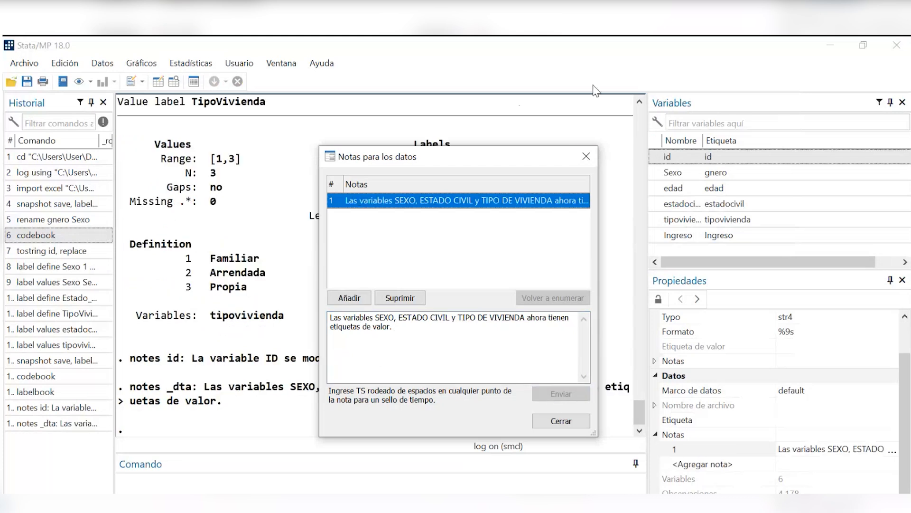
{"action": "left_click", "coordinate": [587, 157]}
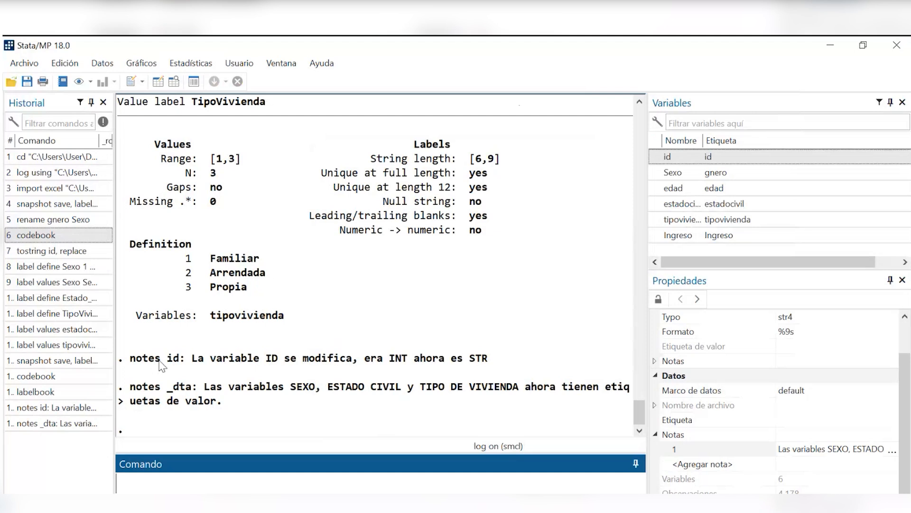
{"action": "left_click_drag", "start_coordinate": [175, 370], "coordinate": [139, 359]}
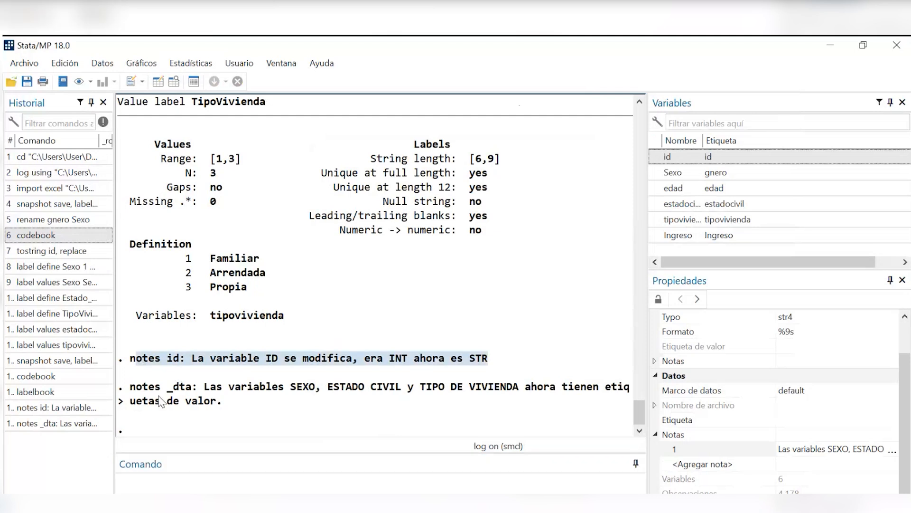
{"action": "left_click_drag", "start_coordinate": [203, 392], "coordinate": [133, 396]}
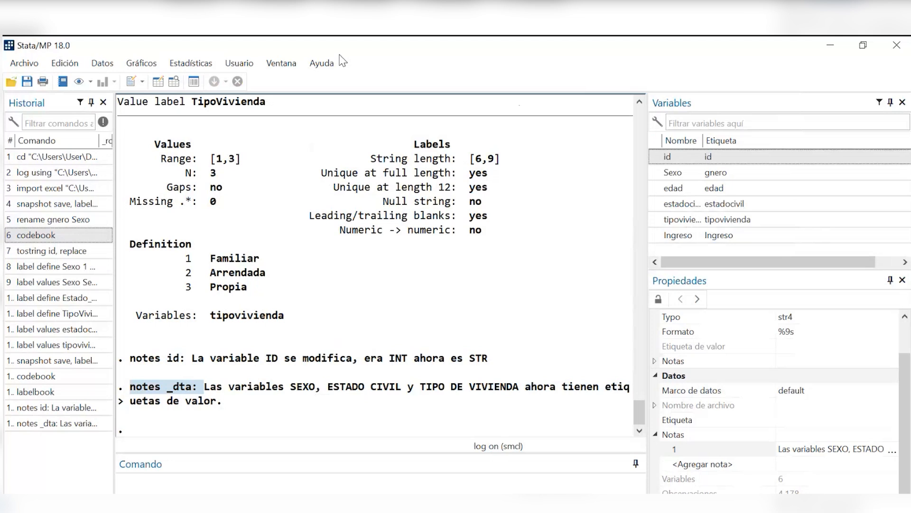
- Run a duplicates report across all variables and move its dialog clear of the results
{"action": "left_click", "coordinate": [102, 64]}
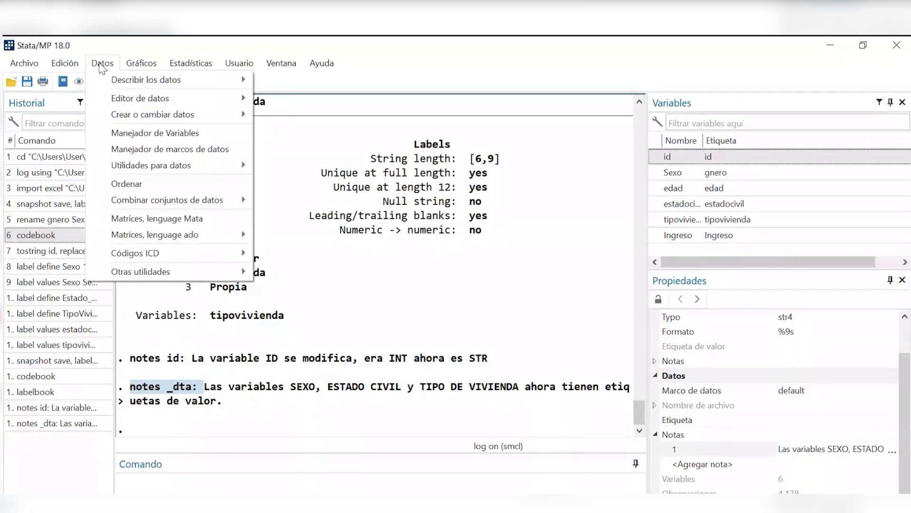
{"action": "mouse_move", "coordinate": [173, 163]}
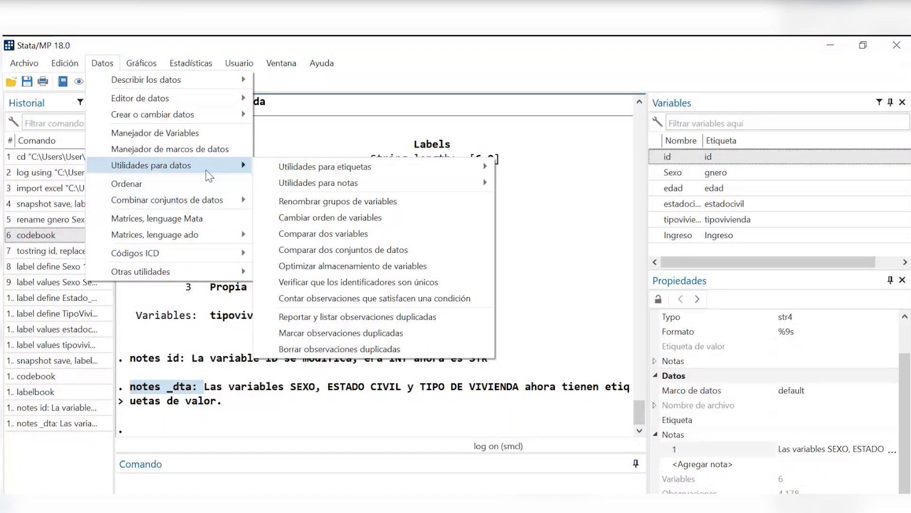
{"action": "left_click", "coordinate": [353, 316]}
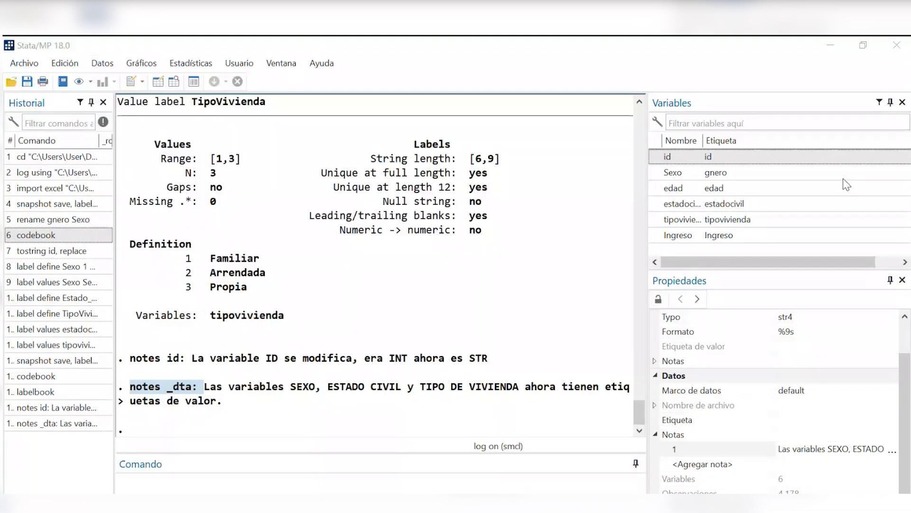
{"action": "left_click", "coordinate": [109, 56]}
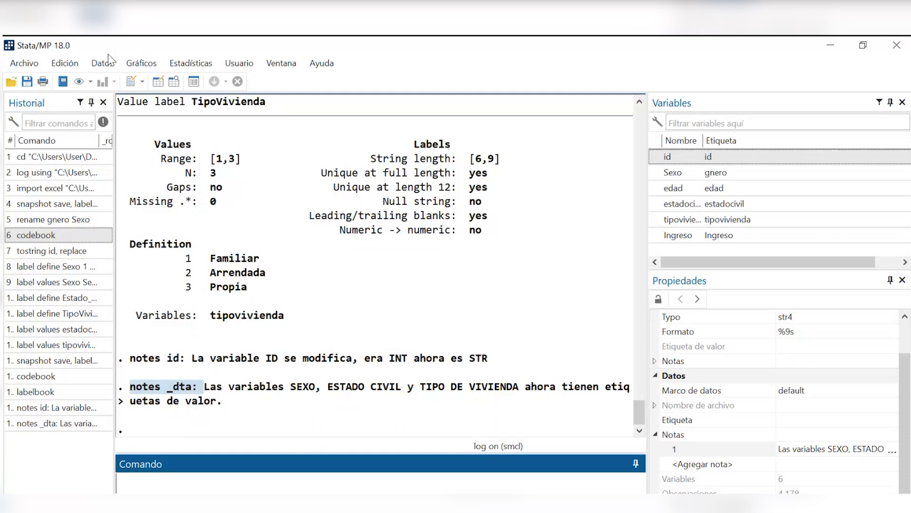
{"action": "left_click", "coordinate": [103, 63]}
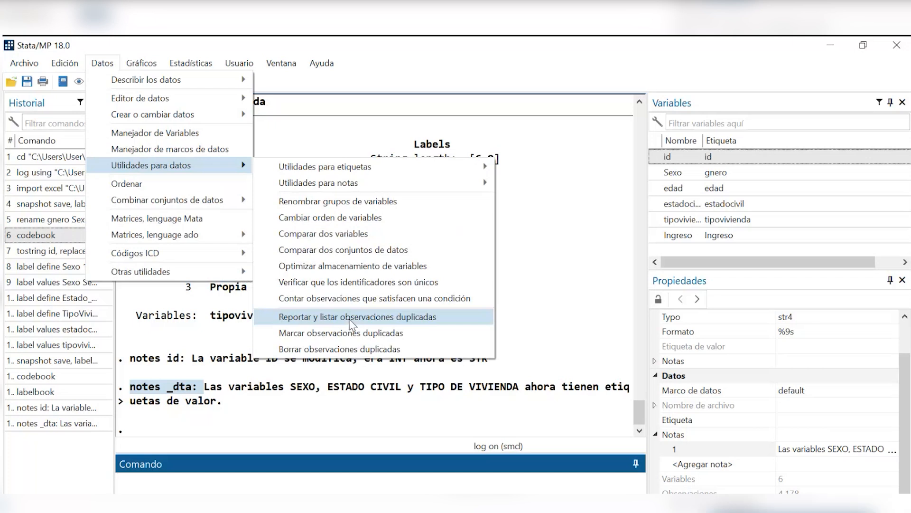
{"action": "left_click", "coordinate": [349, 320]}
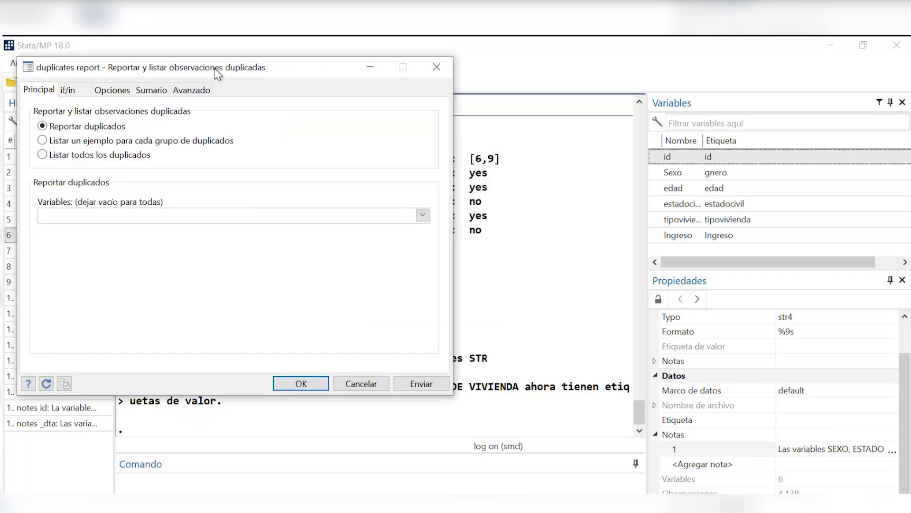
{"action": "left_click_drag", "start_coordinate": [217, 74], "coordinate": [398, 144]}
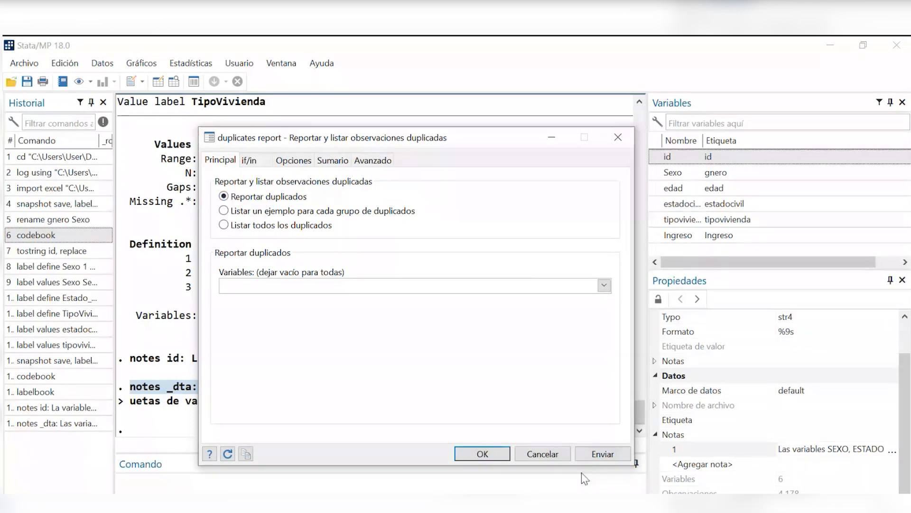
{"action": "left_click", "coordinate": [621, 458]}
{"action": "left_click_drag", "start_coordinate": [376, 137], "coordinate": [650, 117]}
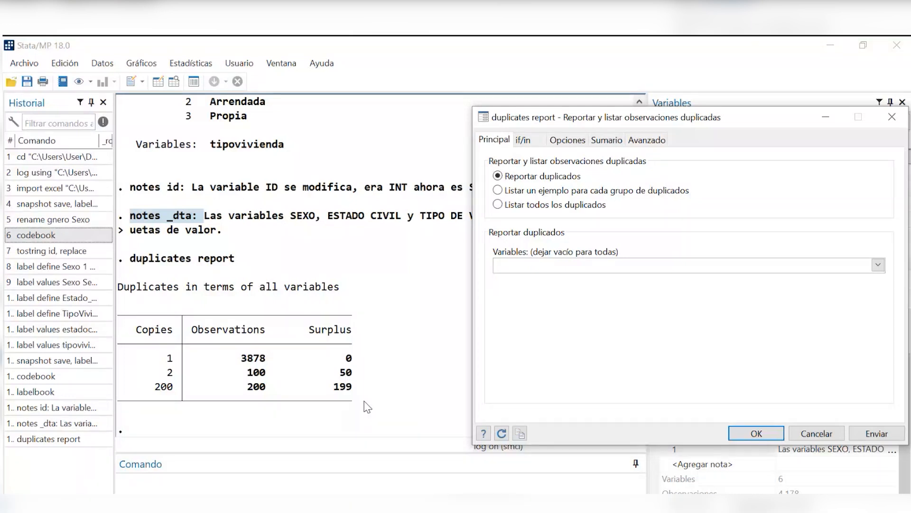
- List one example for each group of duplicates across all variables and close the duplicates dialog
{"action": "left_click", "coordinate": [496, 191]}
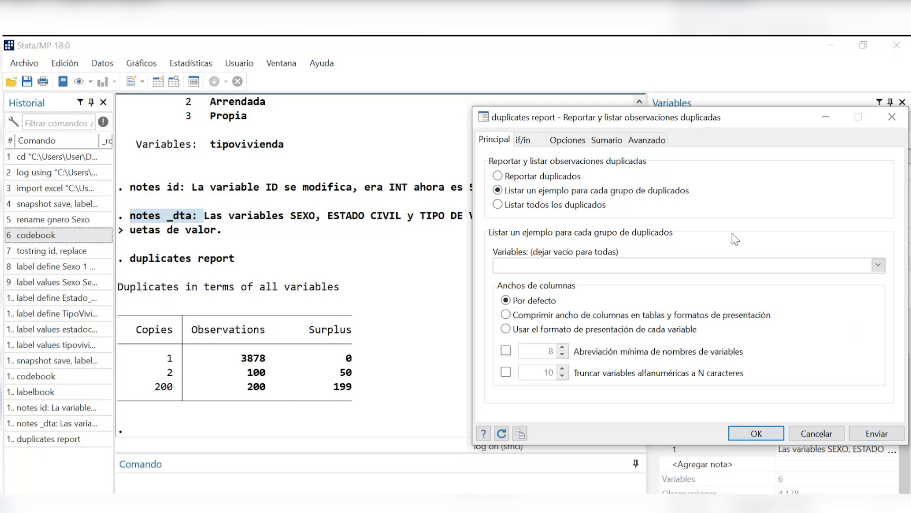
{"action": "left_click", "coordinate": [876, 433]}
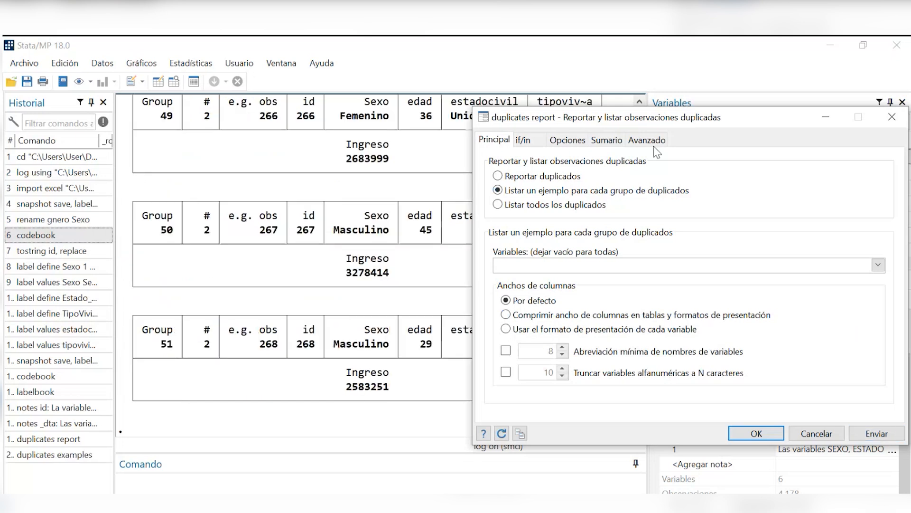
{"action": "left_click", "coordinate": [892, 117]}
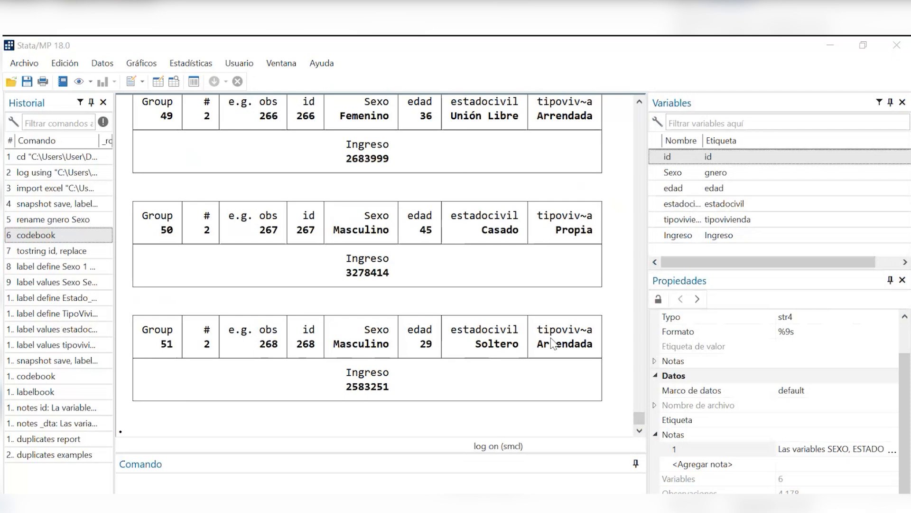
- Check the last group in the duplicate examples, and compare the first group's number of copies with the duplicates report
{"action": "left_click_drag", "start_coordinate": [174, 344], "coordinate": [137, 343]}
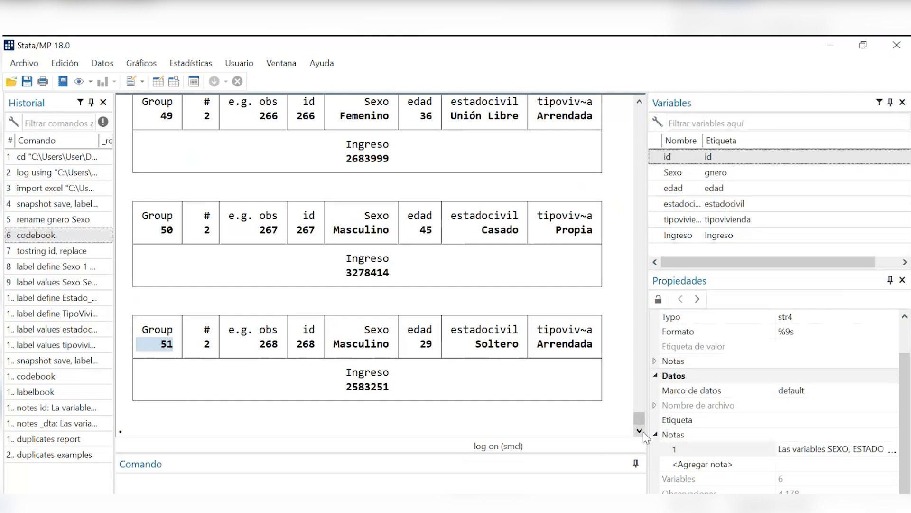
{"action": "left_click_drag", "start_coordinate": [639, 418], "coordinate": [639, 251]}
{"action": "scroll", "coordinate": [489, 281], "scroll_direction": "up", "scroll_amount": 1}
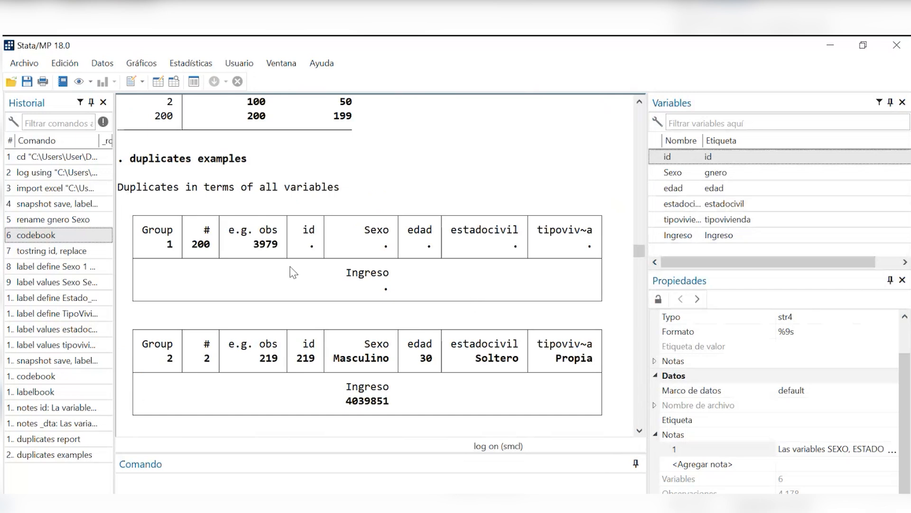
{"action": "left_click_drag", "start_coordinate": [353, 117], "coordinate": [143, 118]}
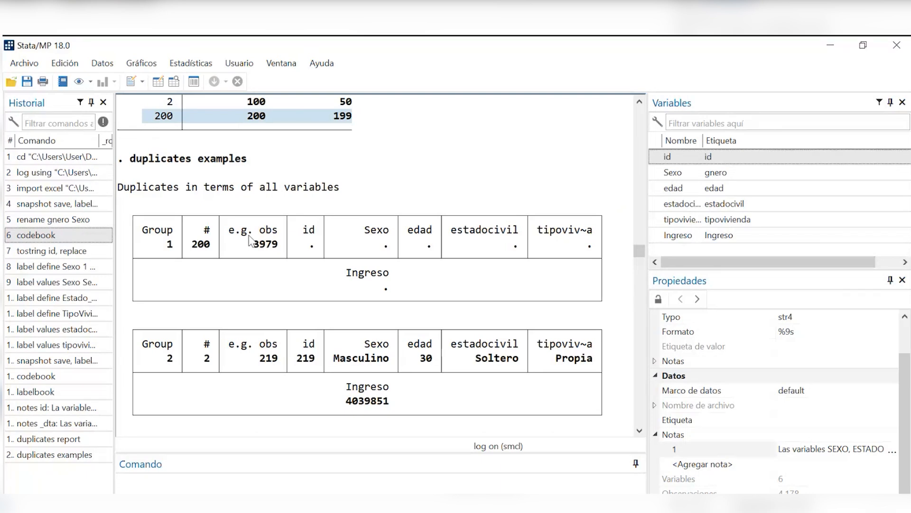
{"action": "double_click", "coordinate": [264, 244]}
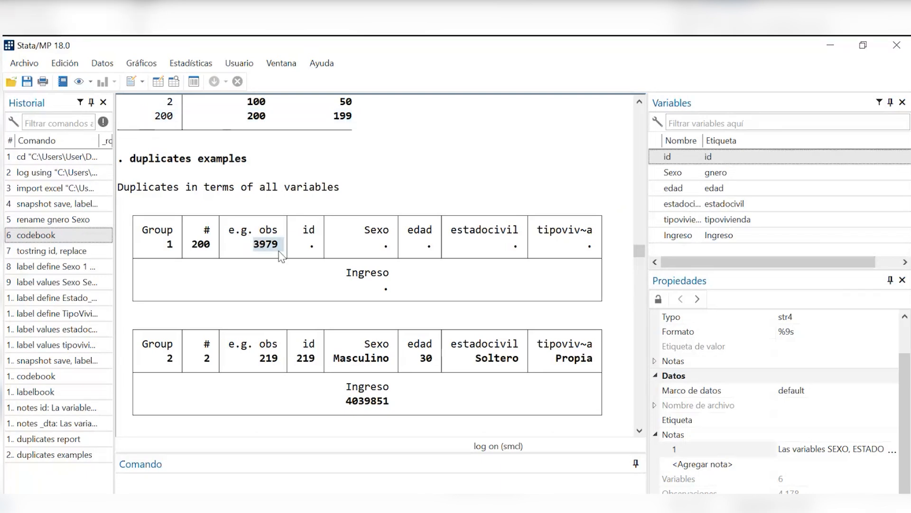
{"action": "double_click", "coordinate": [189, 247]}
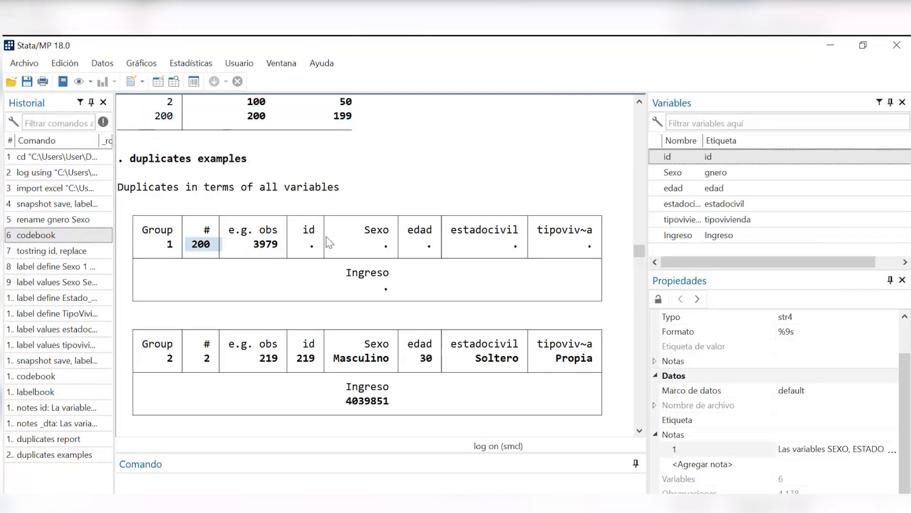
- Examine the values from id to Ingreso in the first group of the duplicate examples
{"action": "left_click_drag", "start_coordinate": [308, 244], "coordinate": [561, 289]}
{"action": "left_click", "coordinate": [233, 267]}
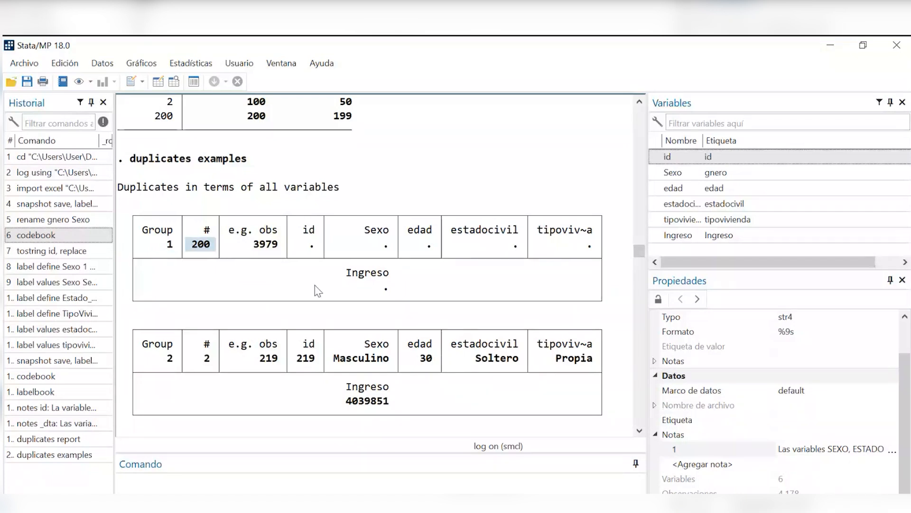
{"action": "scroll", "coordinate": [315, 285], "scroll_direction": "up", "scroll_amount": 1}
{"action": "scroll", "coordinate": [362, 306], "scroll_direction": "down", "scroll_amount": 1}
{"action": "left_click_drag", "start_coordinate": [420, 292], "coordinate": [308, 246]}
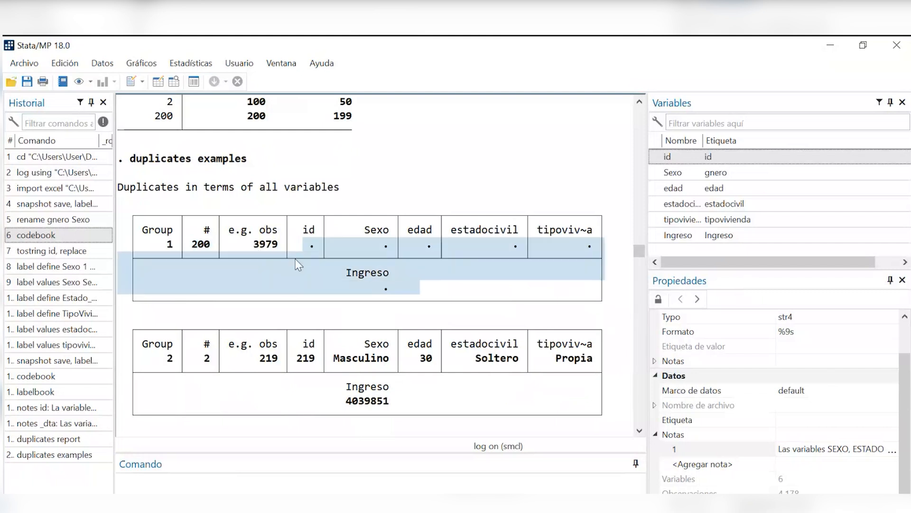
{"action": "left_click", "coordinate": [318, 260]}
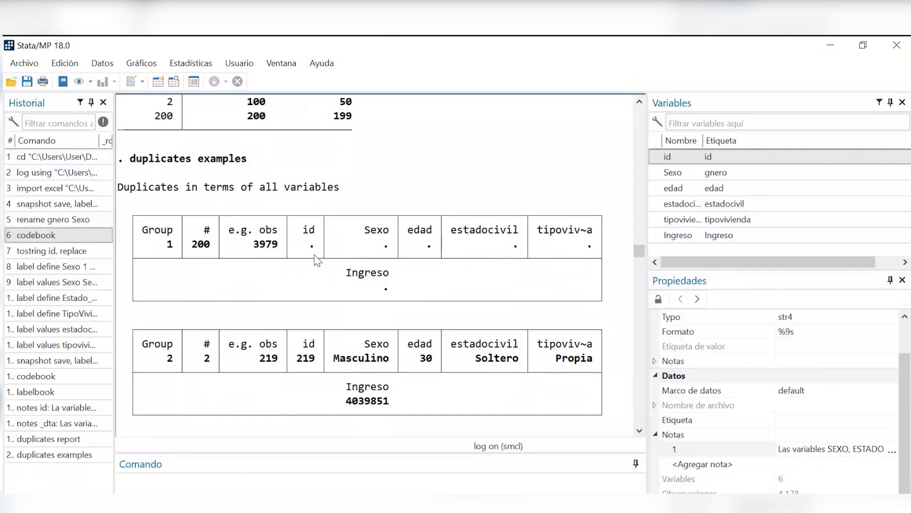
{"action": "left_click_drag", "start_coordinate": [317, 260], "coordinate": [300, 248]}
- Go back to the earlier codebook output and check the missing count of the Ingreso variable
{"action": "scroll", "coordinate": [440, 232], "scroll_direction": "up", "scroll_amount": 1}
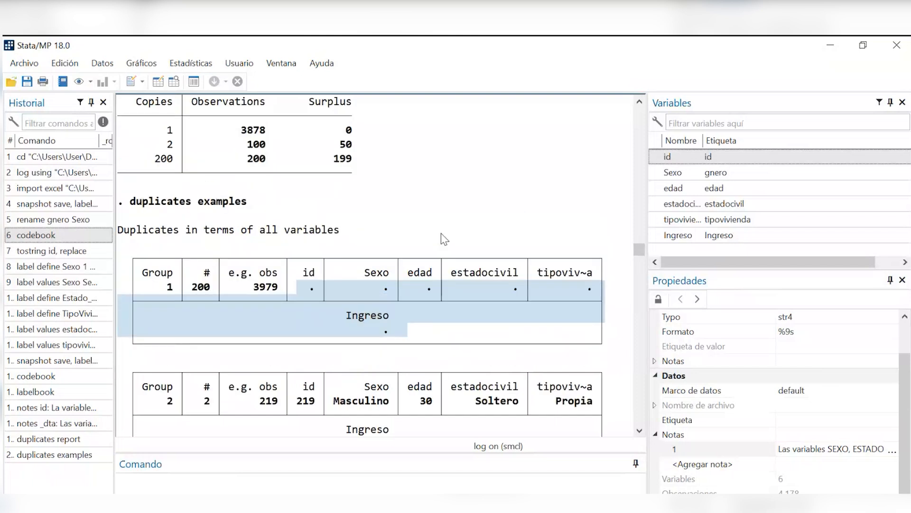
{"action": "scroll", "coordinate": [441, 233], "scroll_direction": "up", "scroll_amount": 15}
{"action": "scroll", "coordinate": [451, 241], "scroll_direction": "up", "scroll_amount": 14}
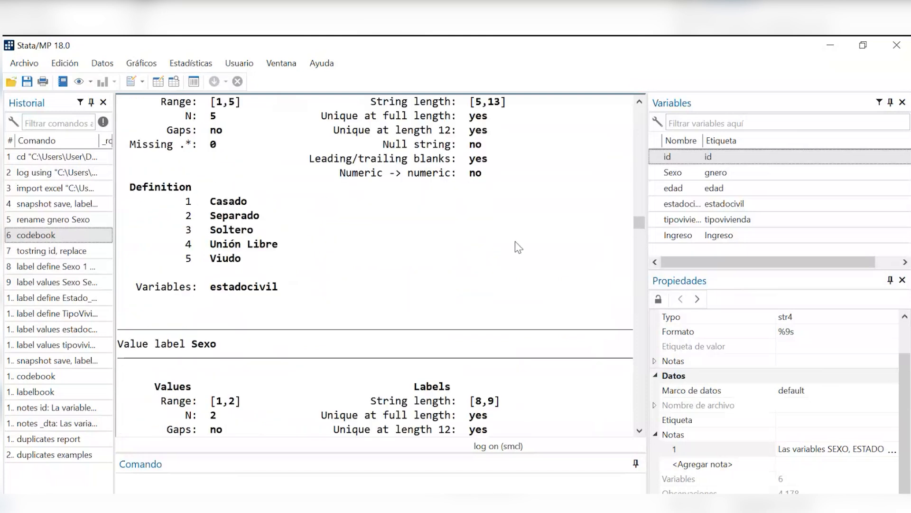
{"action": "scroll", "coordinate": [640, 217], "scroll_direction": "up", "scroll_amount": 1}
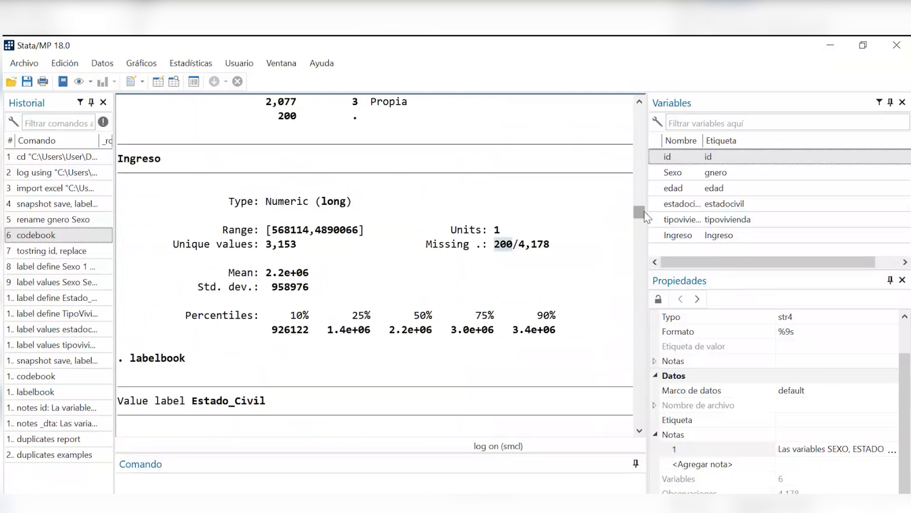
- Return to the duplicate examples and compare the first group's missing values with the second group's copies, example observation and variable values
{"action": "left_click_drag", "start_coordinate": [639, 212], "coordinate": [634, 269]}
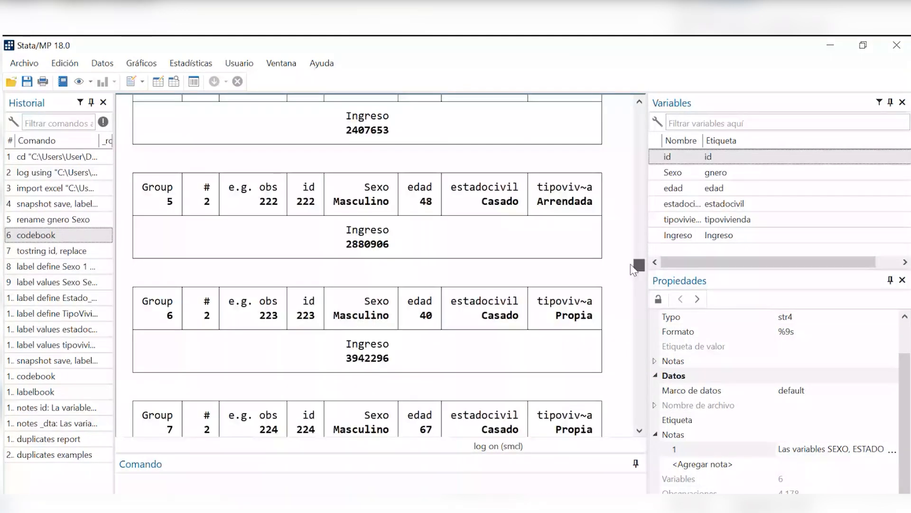
{"action": "left_click_drag", "start_coordinate": [253, 302], "coordinate": [518, 338]}
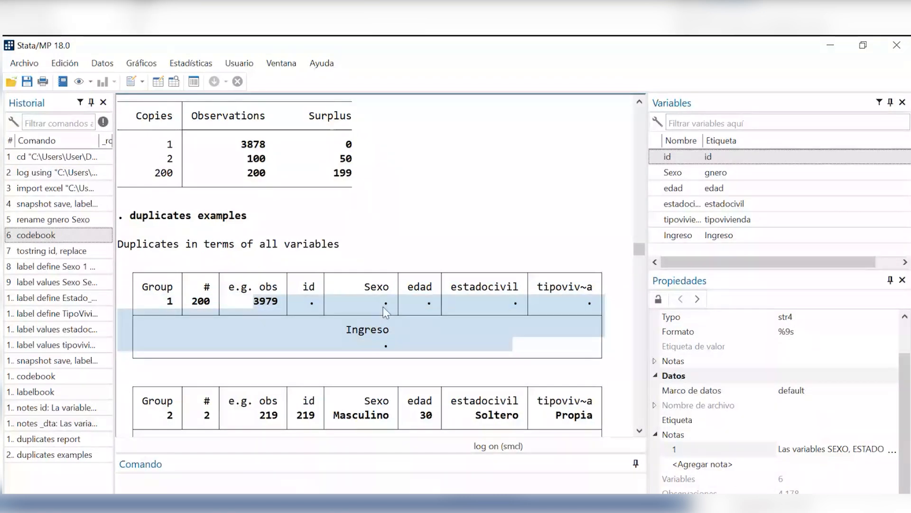
{"action": "left_click_drag", "start_coordinate": [315, 302], "coordinate": [444, 359]}
{"action": "scroll", "coordinate": [285, 387], "scroll_direction": "down", "scroll_amount": 4}
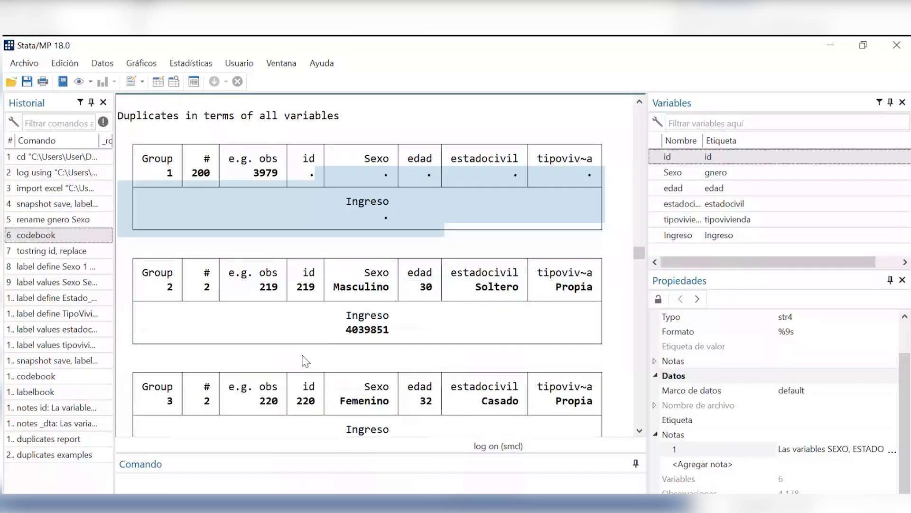
{"action": "scroll", "coordinate": [304, 314], "scroll_direction": "down", "scroll_amount": 1}
{"action": "scroll", "coordinate": [300, 318], "scroll_direction": "up", "scroll_amount": 1}
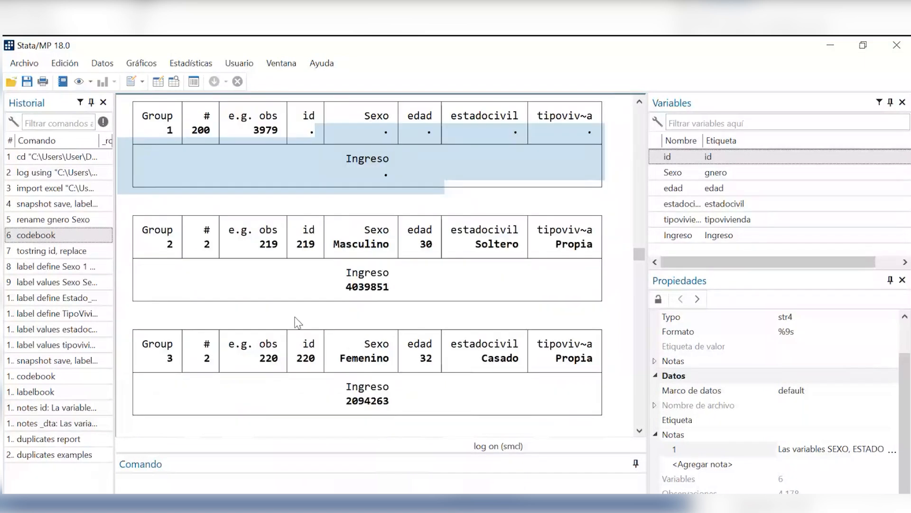
{"action": "left_click_drag", "start_coordinate": [166, 240], "coordinate": [211, 251]}
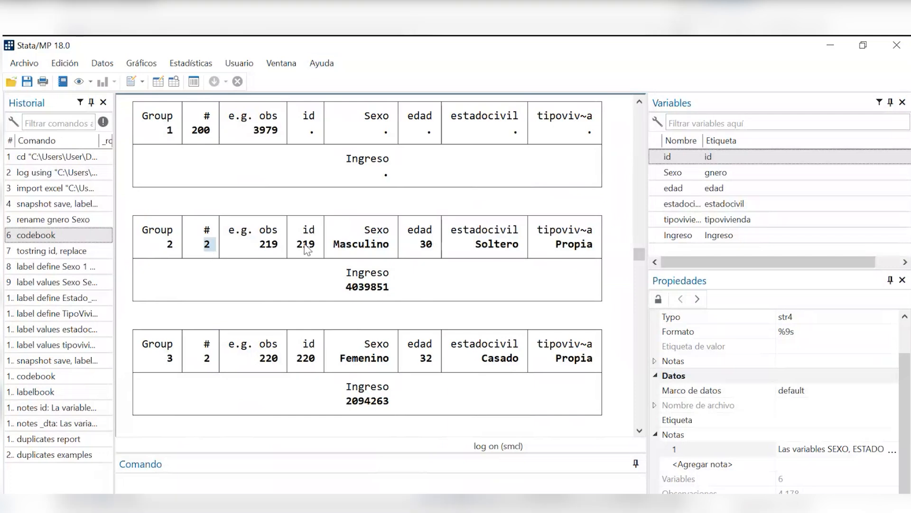
{"action": "left_click_drag", "start_coordinate": [254, 239], "coordinate": [285, 250]}
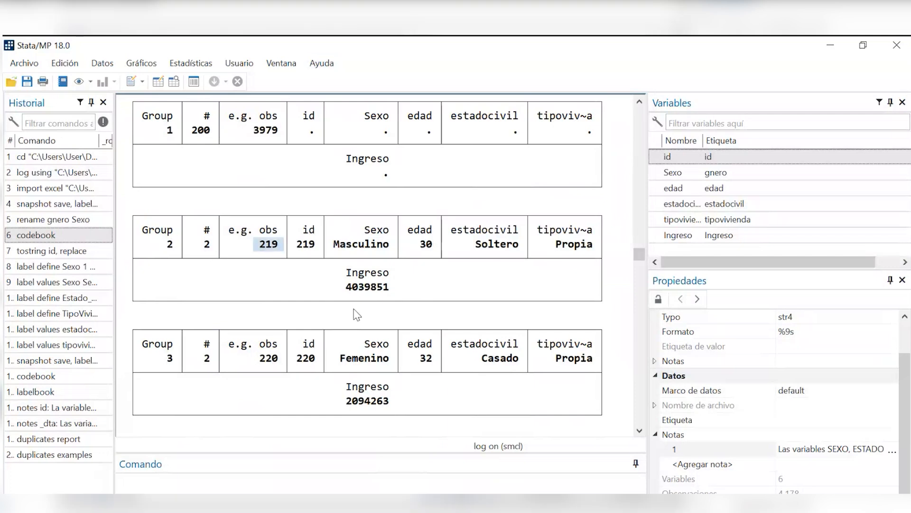
{"action": "left_click_drag", "start_coordinate": [409, 298], "coordinate": [298, 249]}
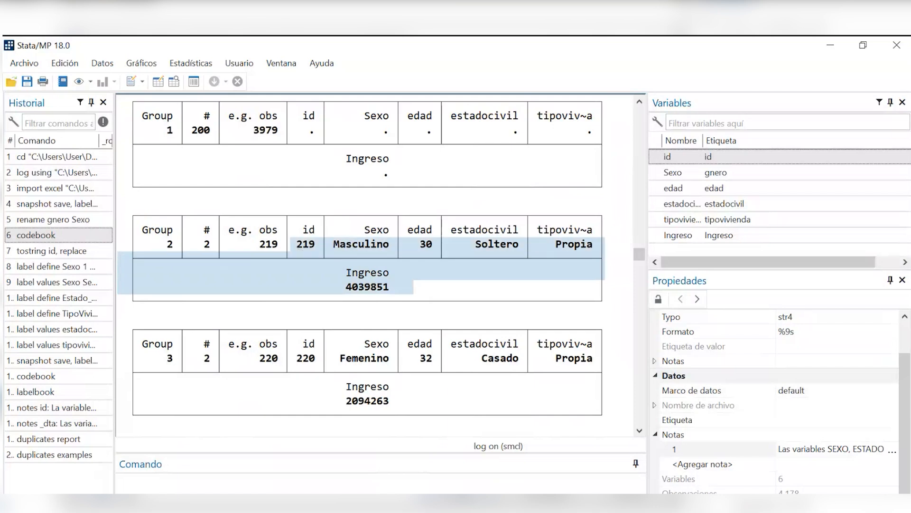
- Close the duplicates report dialog and tag duplicate observations across all variables in a new variable named duplicados
{"action": "left_click_drag", "start_coordinate": [806, 285], "coordinate": [444, 84]}
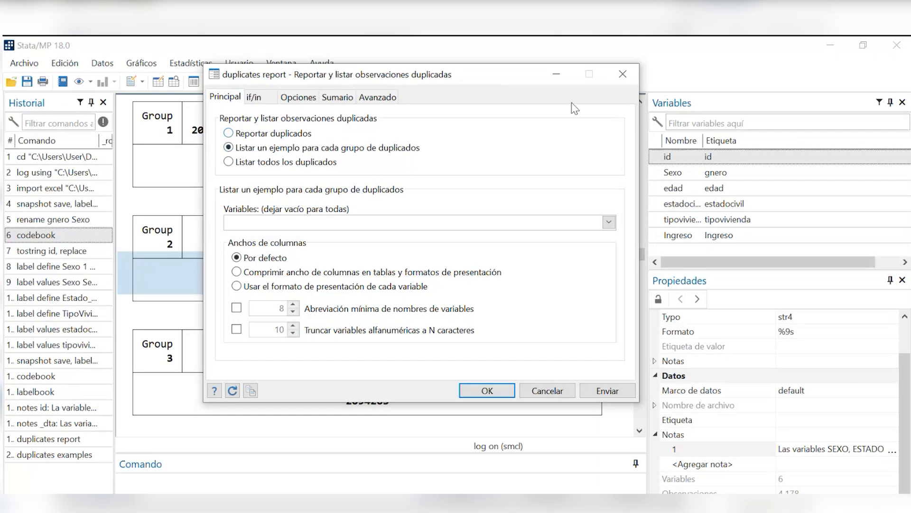
{"action": "left_click", "coordinate": [623, 73]}
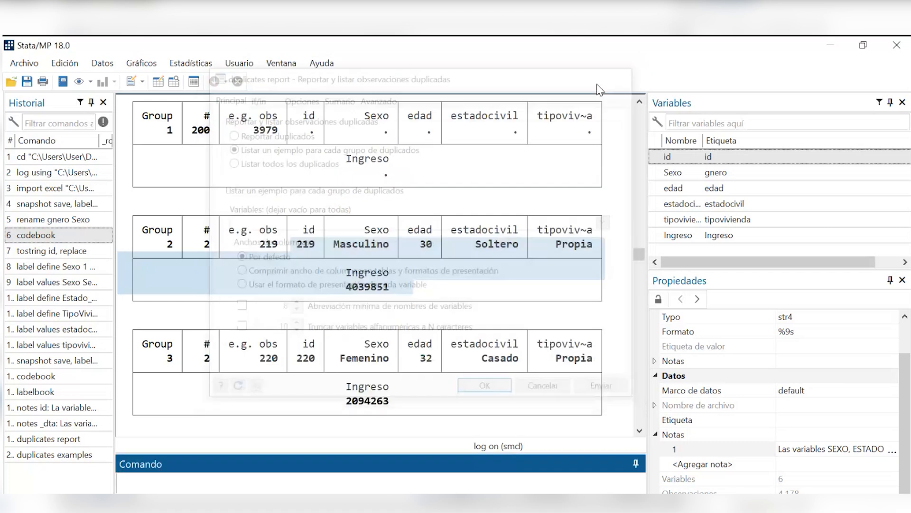
{"action": "left_click", "coordinate": [102, 63]}
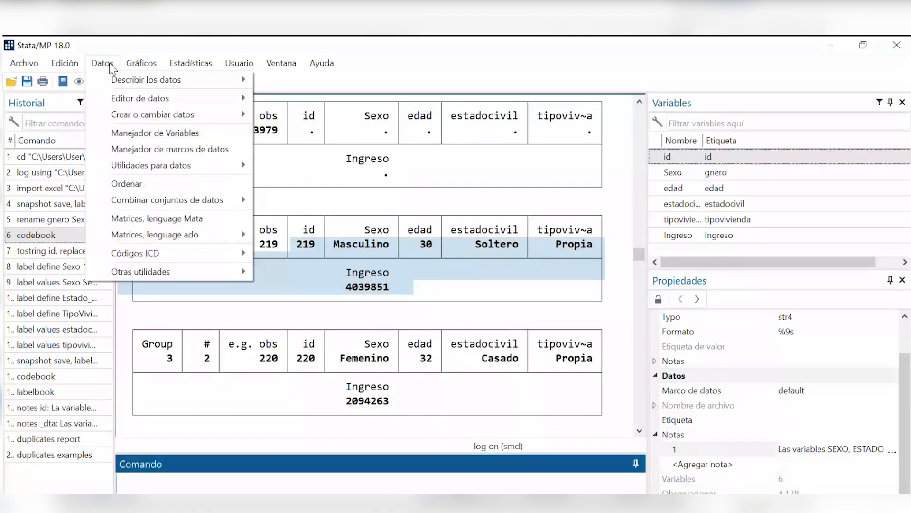
{"action": "mouse_move", "coordinate": [188, 173]}
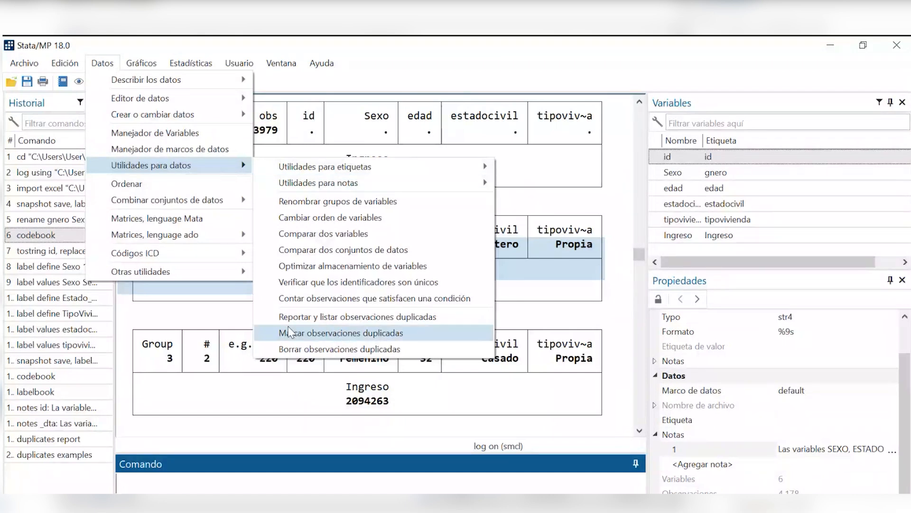
{"action": "left_click", "coordinate": [304, 334]}
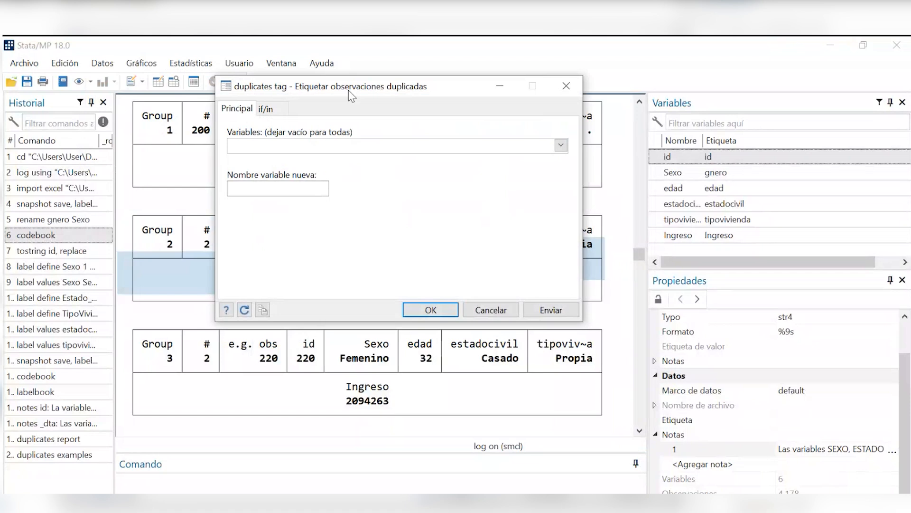
{"action": "left_click_drag", "start_coordinate": [349, 87], "coordinate": [413, 140]}
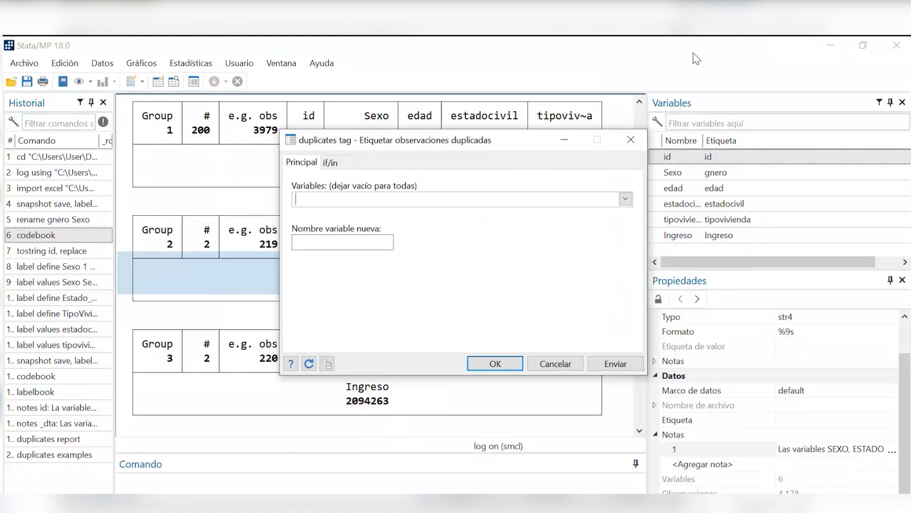
{"action": "left_click", "coordinate": [352, 239]}
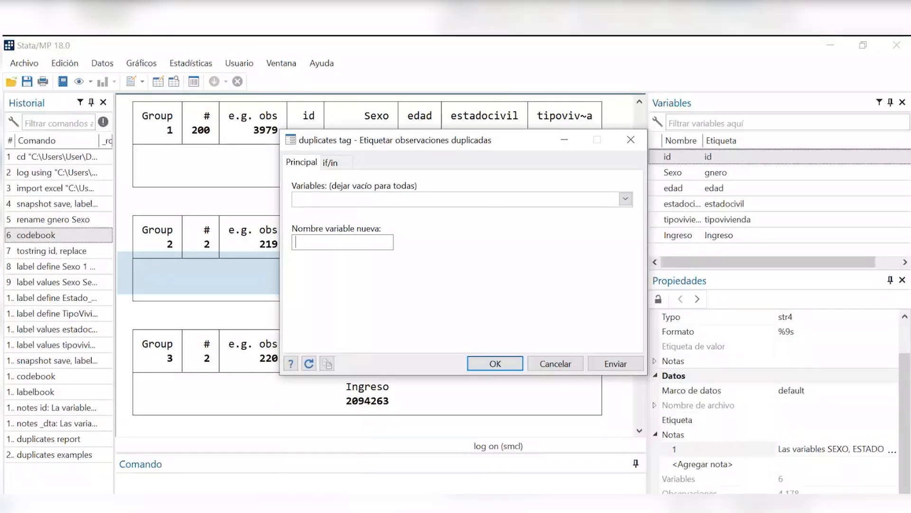
{"action": "type", "text": "duplid"}
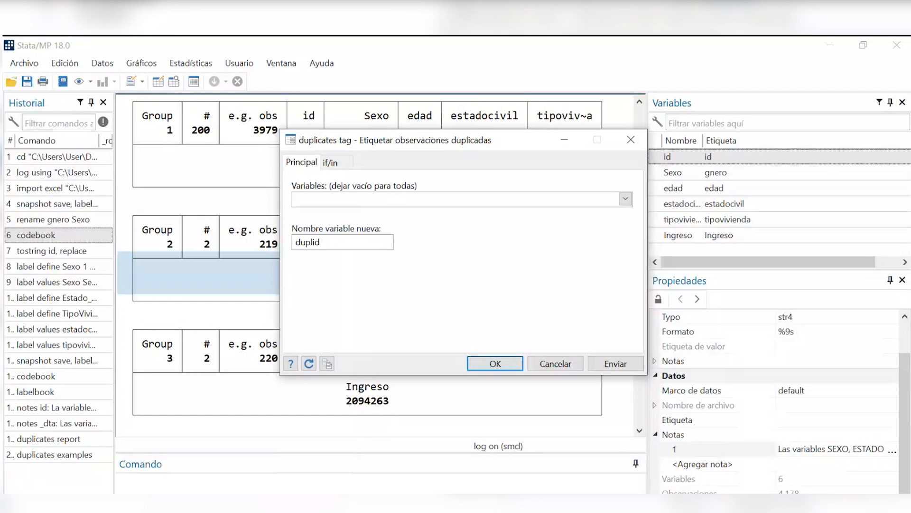
{"action": "key", "text": "BackSpace"}
{"action": "type", "text": "cados"}
{"action": "key", "text": "Return"}
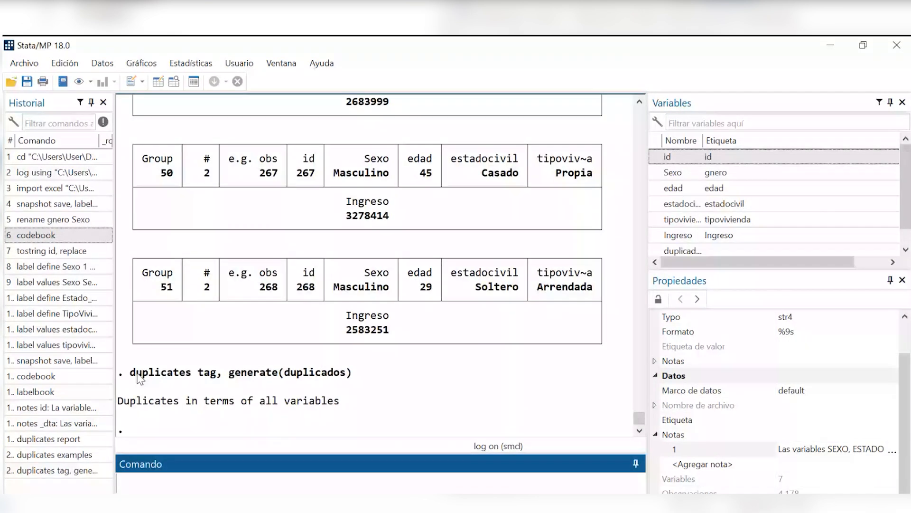
- Review the generate option of the duplicates tag command and inspect the duplicados column in the data browser
{"action": "left_click_drag", "start_coordinate": [137, 374], "coordinate": [219, 386]}
{"action": "left_click", "coordinate": [216, 375]}
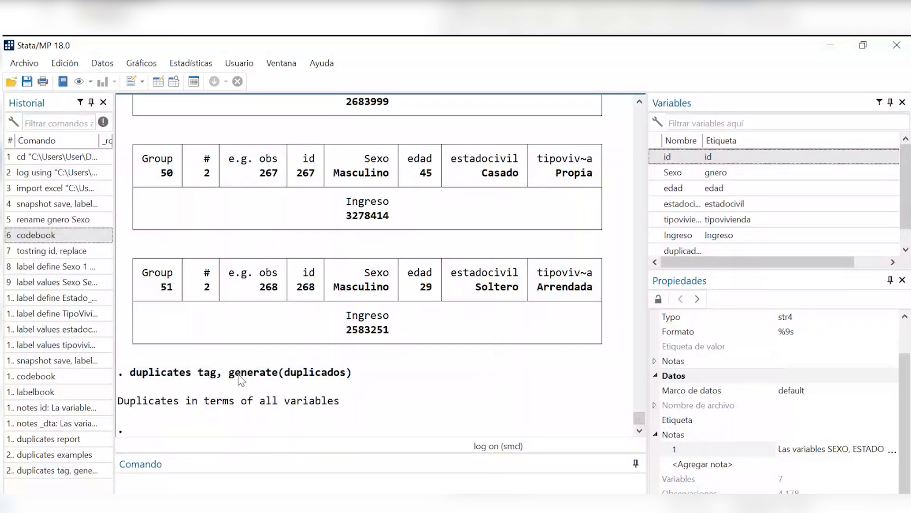
{"action": "double_click", "coordinate": [239, 375]}
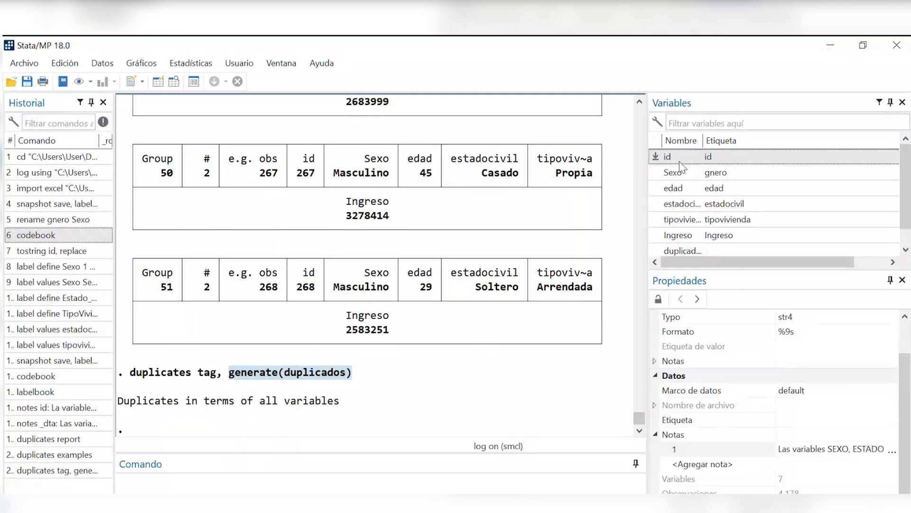
{"action": "scroll", "coordinate": [692, 204], "scroll_direction": "down", "scroll_amount": 1}
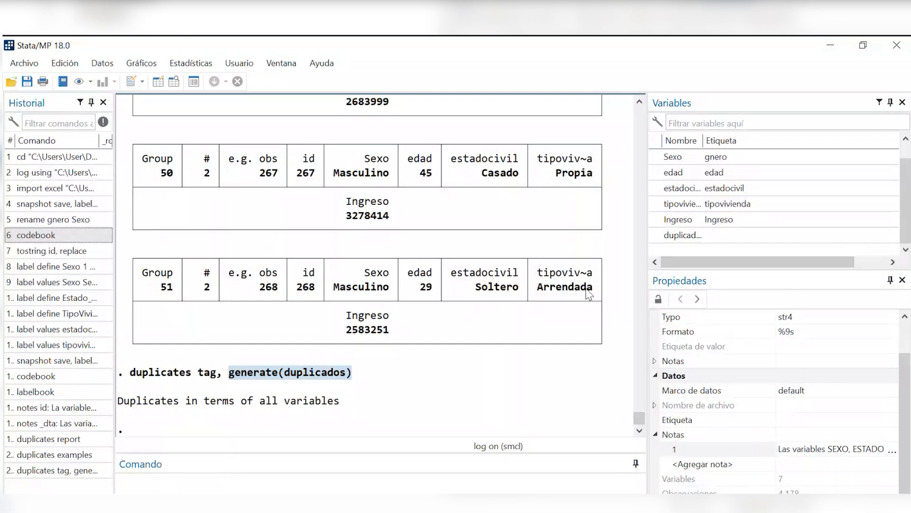
{"action": "left_click", "coordinate": [175, 82]}
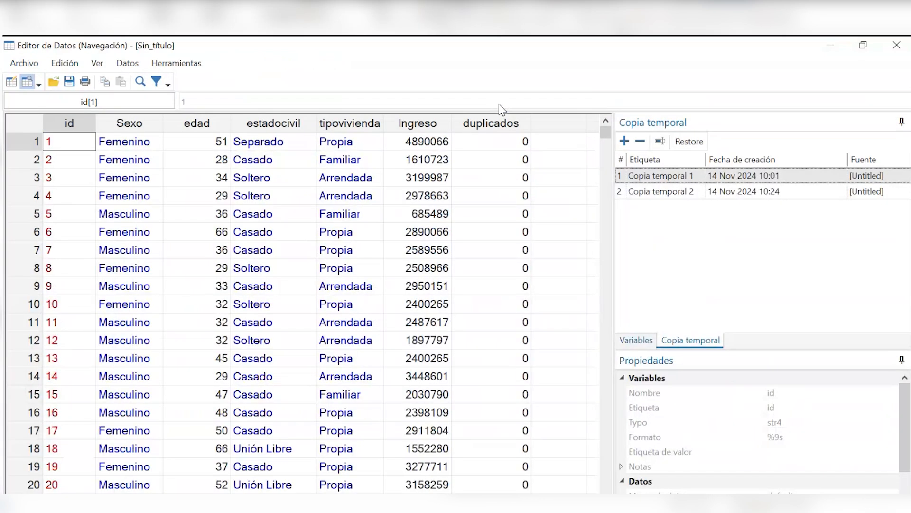
{"action": "left_click", "coordinate": [494, 125]}
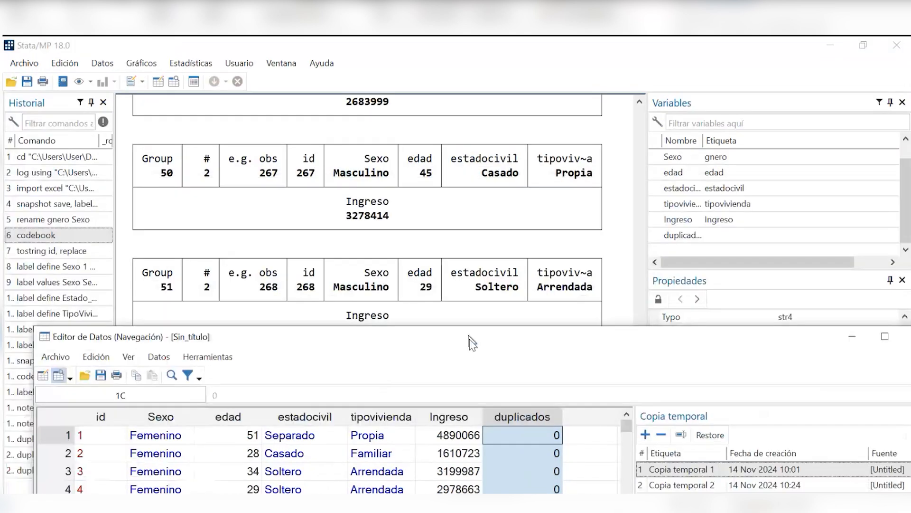
- Go back to the duplicates report in the results and examine the surplus for each number of copies
{"action": "scroll", "coordinate": [359, 235], "scroll_direction": "up", "scroll_amount": 5}
{"action": "scroll", "coordinate": [359, 235], "scroll_direction": "up", "scroll_amount": 20}
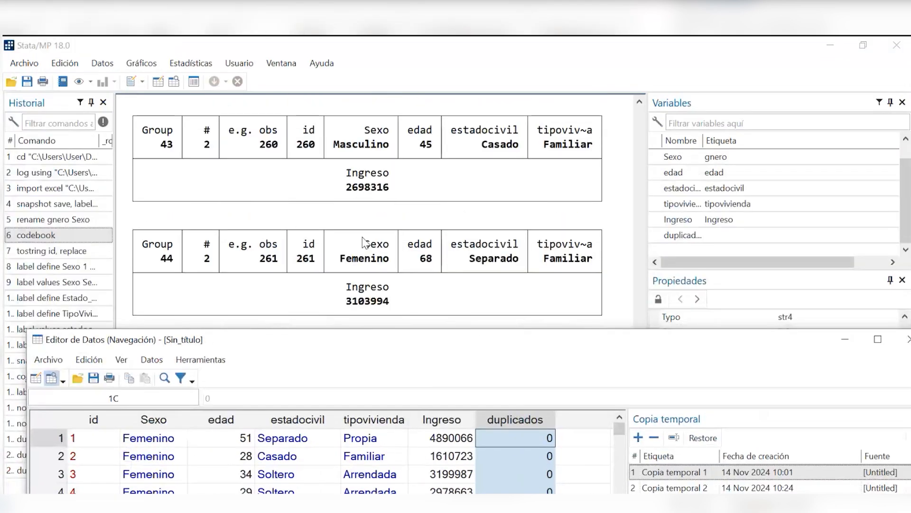
{"action": "scroll", "coordinate": [363, 242], "scroll_direction": "up", "scroll_amount": 12}
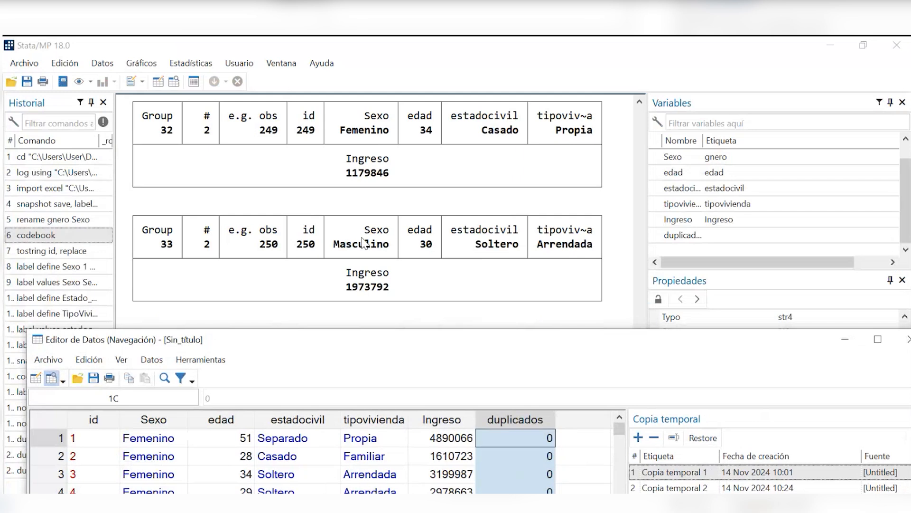
{"action": "scroll", "coordinate": [364, 244], "scroll_direction": "up", "scroll_amount": 10}
{"action": "scroll", "coordinate": [364, 244], "scroll_direction": "up", "scroll_amount": 20}
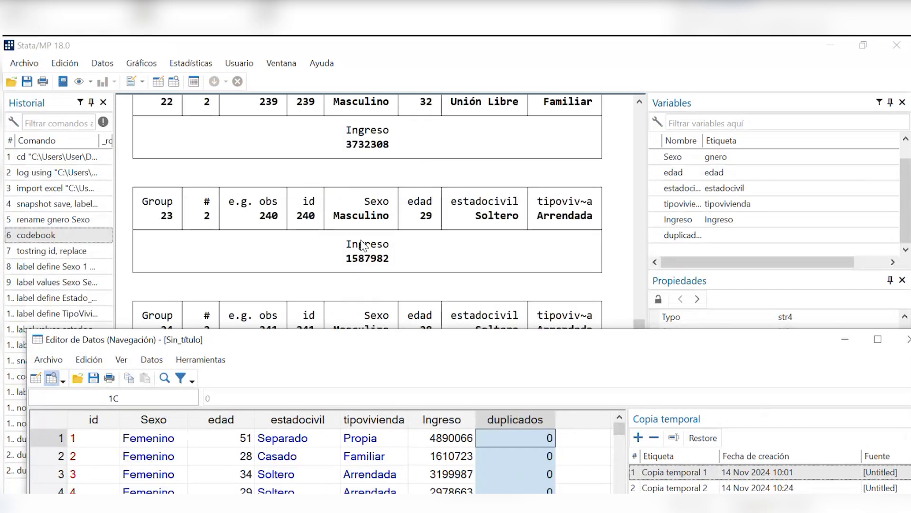
{"action": "scroll", "coordinate": [364, 245], "scroll_direction": "up", "scroll_amount": 20}
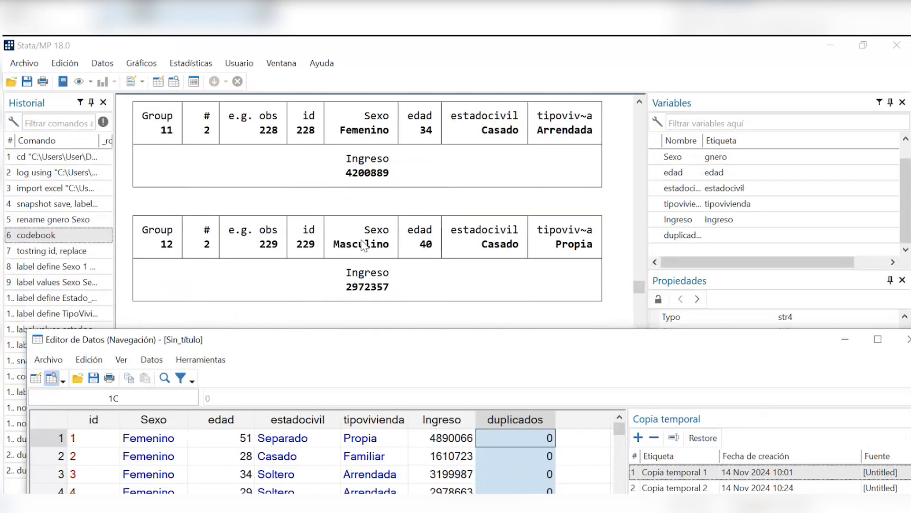
{"action": "left_click", "coordinate": [639, 105]}
{"action": "scroll", "coordinate": [639, 107], "scroll_direction": "up", "scroll_amount": 3}
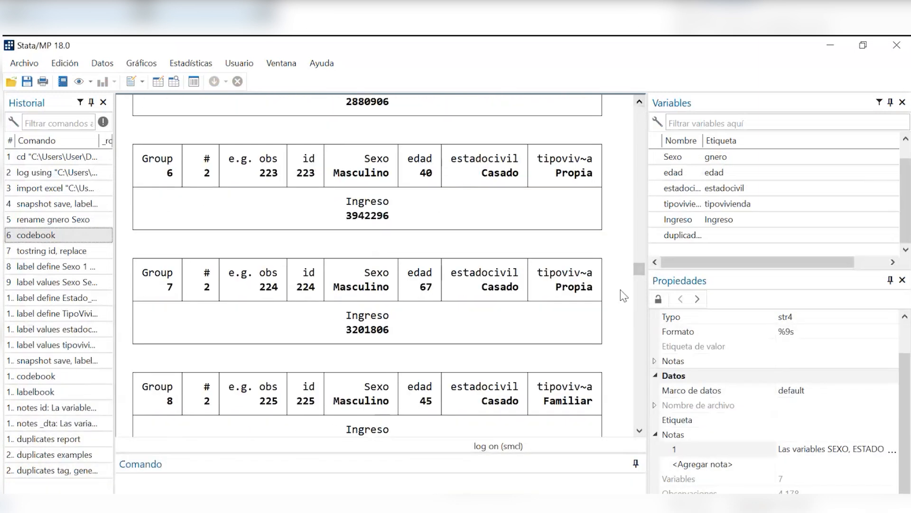
{"action": "left_click_drag", "start_coordinate": [641, 272], "coordinate": [645, 246]}
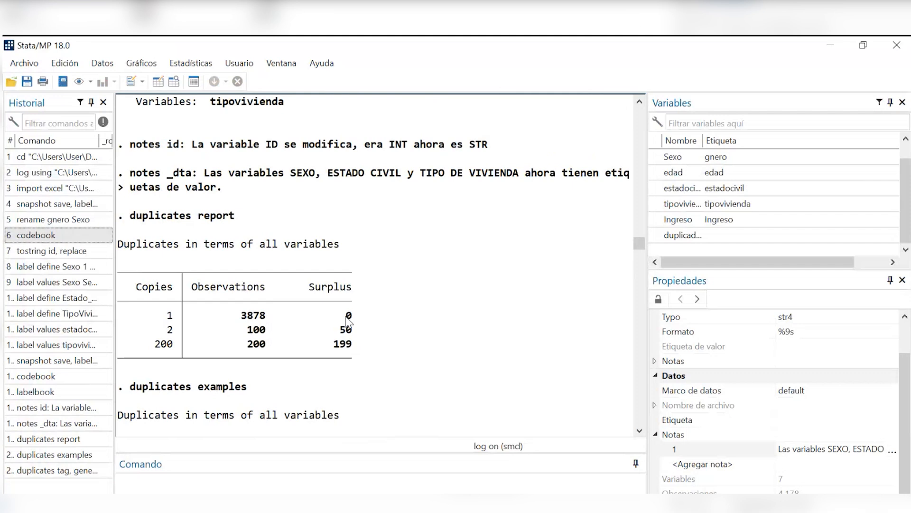
{"action": "mouse_move", "coordinate": [346, 317]}
{"action": "left_mouse_down"}
{"action": "mouse_move", "coordinate": [365, 317]}
{"action": "mouse_move", "coordinate": [334, 329]}
{"action": "left_mouse_up"}
{"action": "left_click_drag", "start_coordinate": [353, 315], "coordinate": [143, 318]}
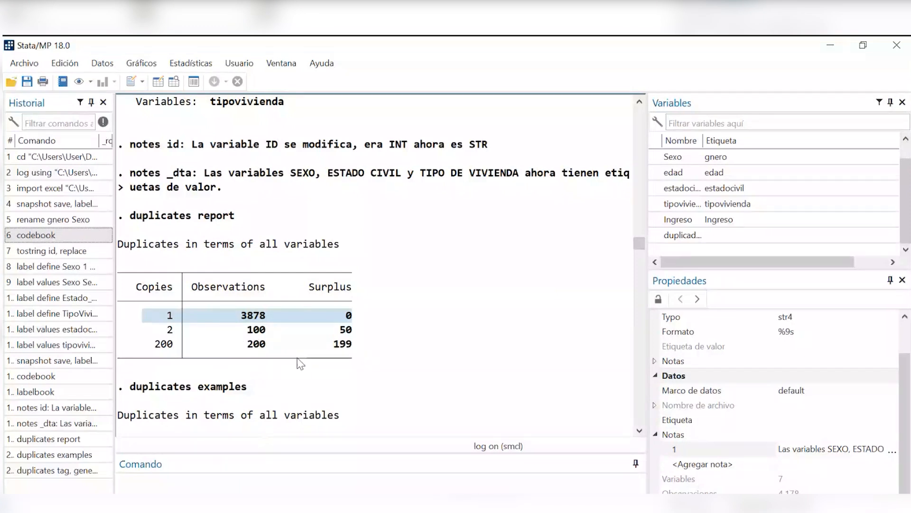
{"action": "left_click_drag", "start_coordinate": [354, 316], "coordinate": [346, 319]}
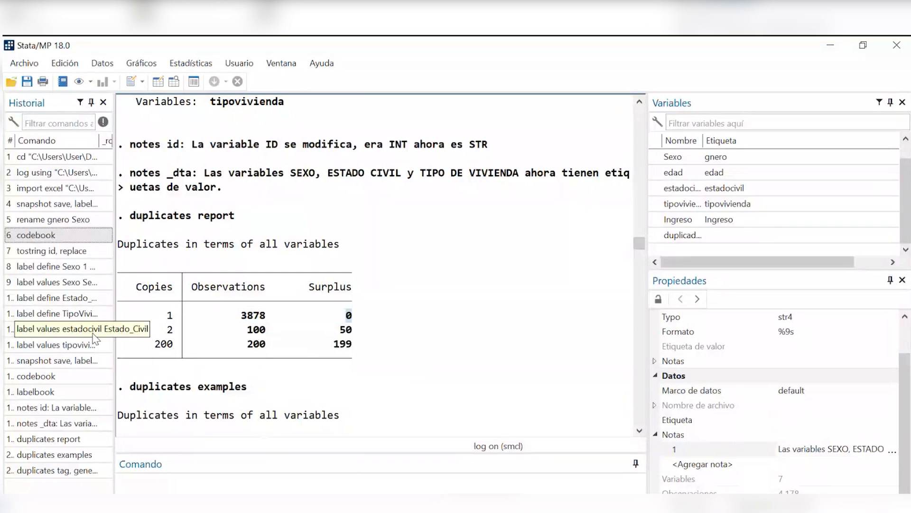
{"action": "left_click_drag", "start_coordinate": [353, 330], "coordinate": [291, 349]}
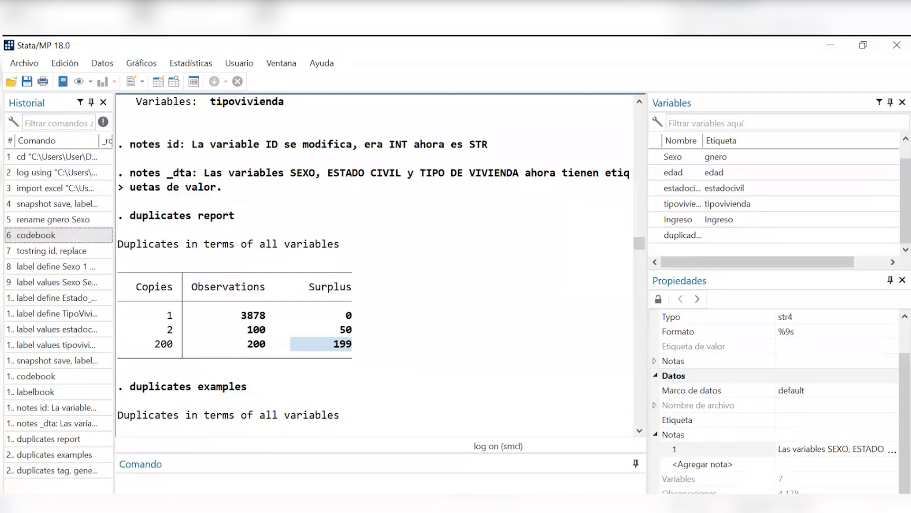
- Filter the observations in the data browser with the expression duplicados !=0 and clear the filter dialog from view
{"action": "mouse_move", "coordinate": [543, 503]}
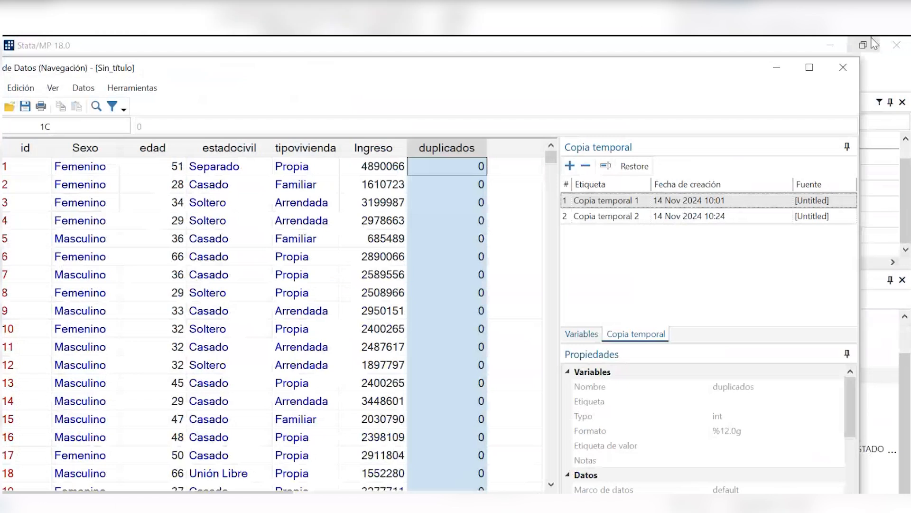
{"action": "left_click", "coordinate": [810, 68]}
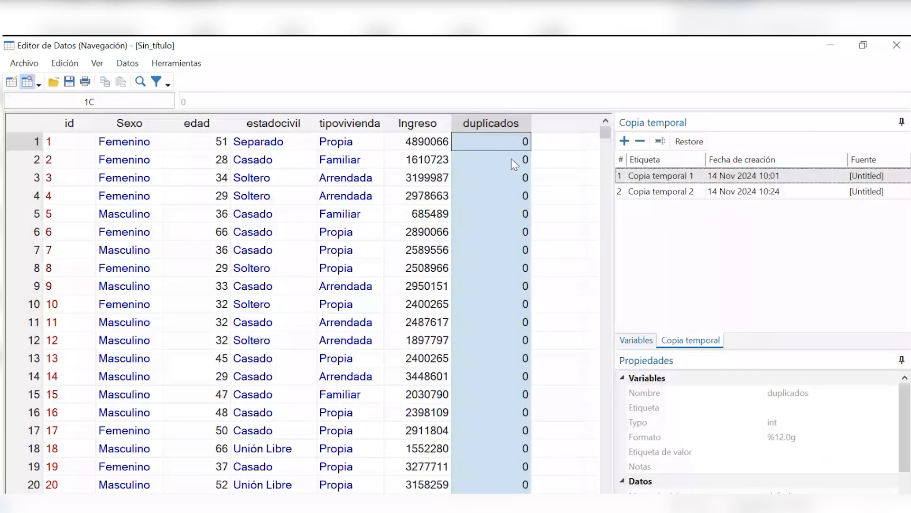
{"action": "left_click", "coordinate": [157, 81]}
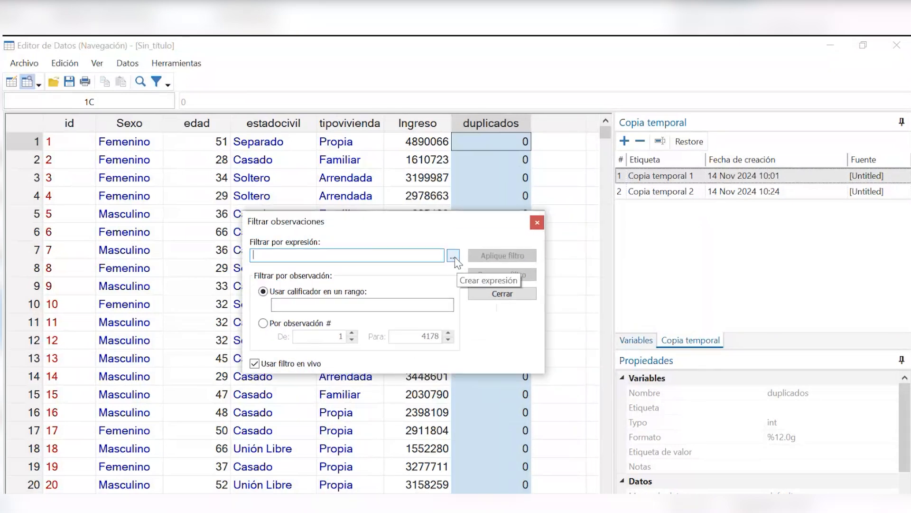
{"action": "left_click", "coordinate": [454, 256]}
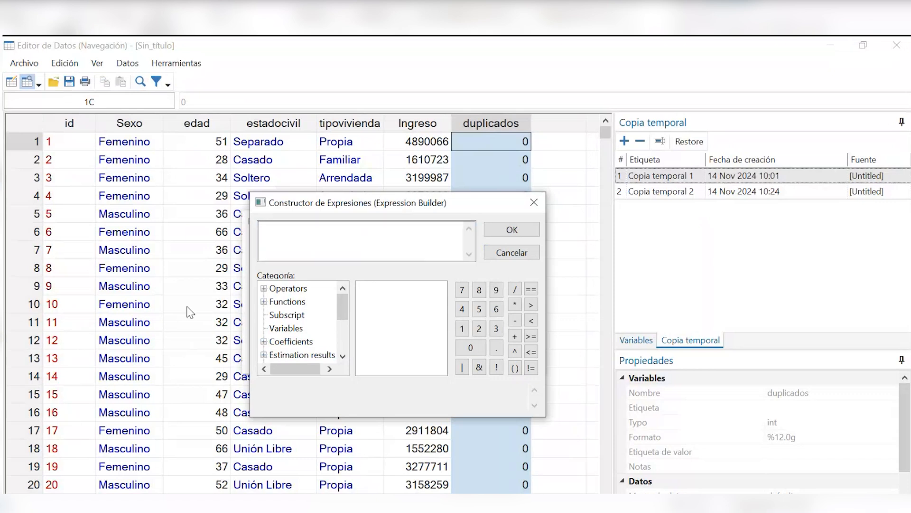
{"action": "left_click", "coordinate": [285, 328]}
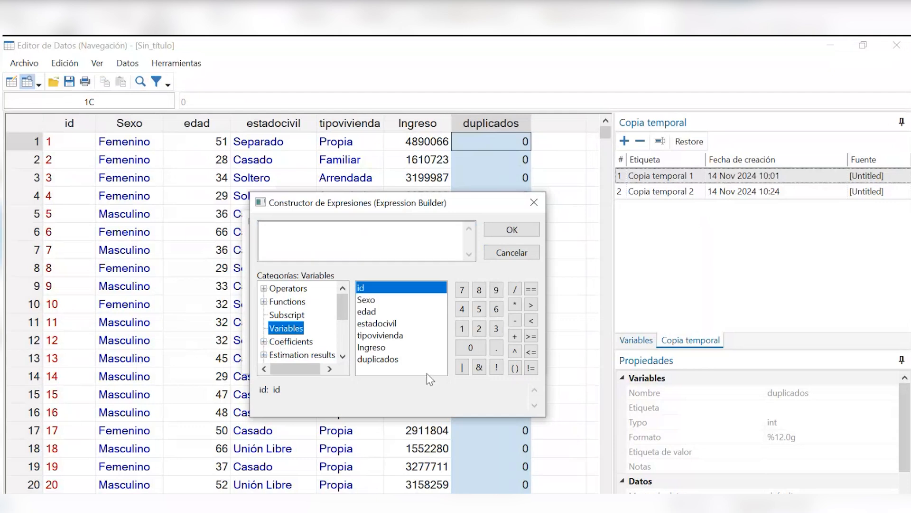
{"action": "double_click", "coordinate": [373, 360]}
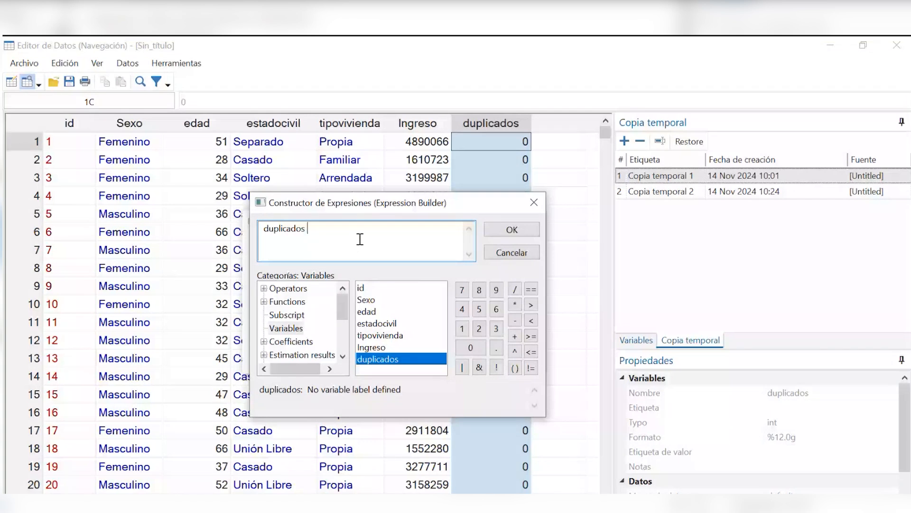
{"action": "left_click", "coordinate": [532, 368]}
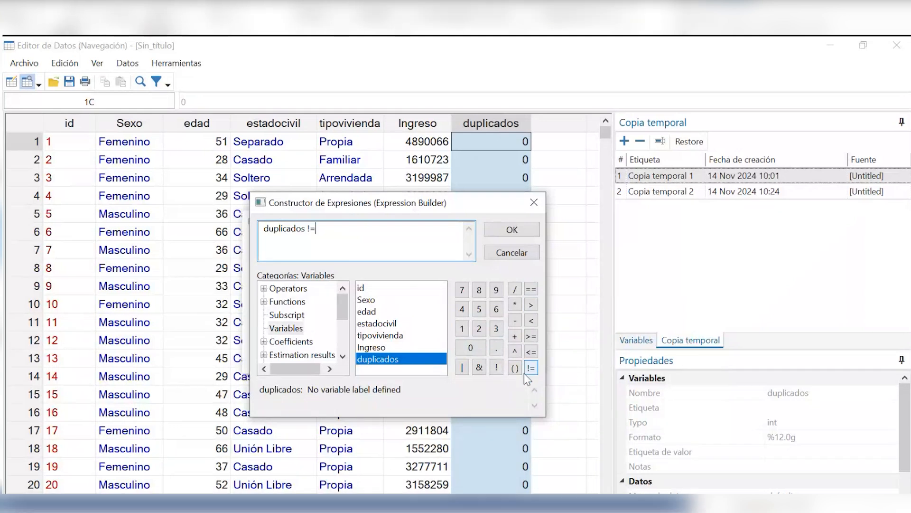
{"action": "left_click", "coordinate": [479, 347]}
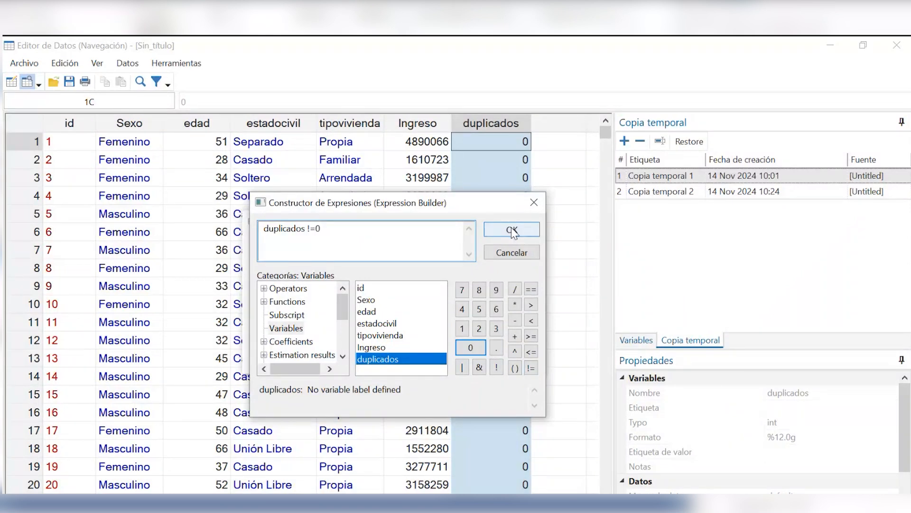
{"action": "left_click", "coordinate": [512, 232]}
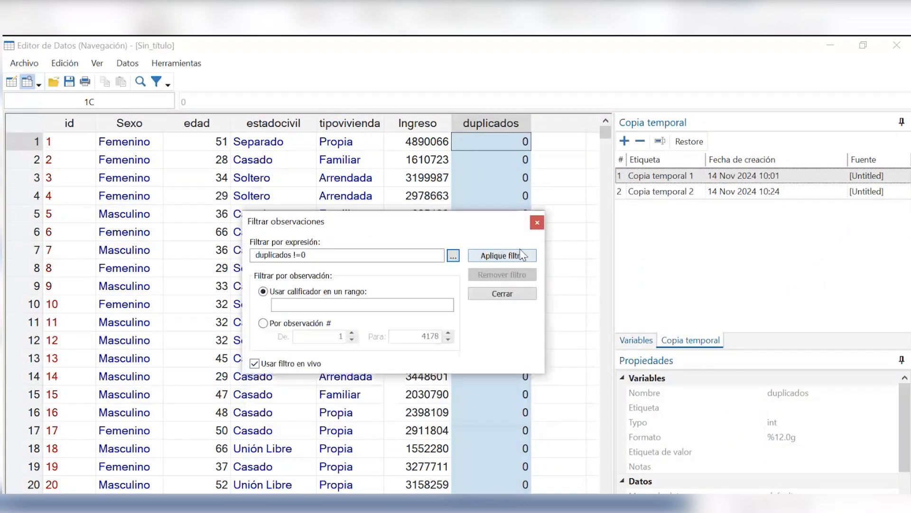
{"action": "left_click", "coordinate": [522, 255]}
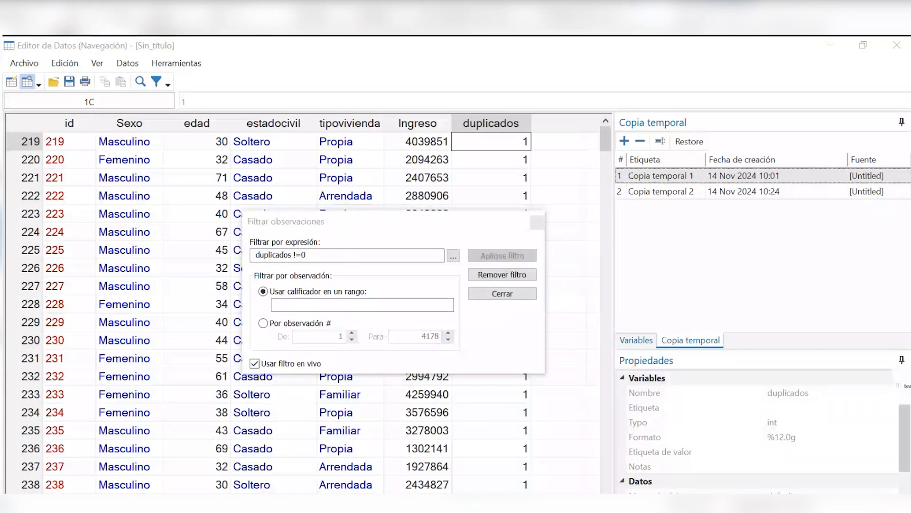
{"action": "left_click_drag", "start_coordinate": [513, 222], "coordinate": [910, 276]}
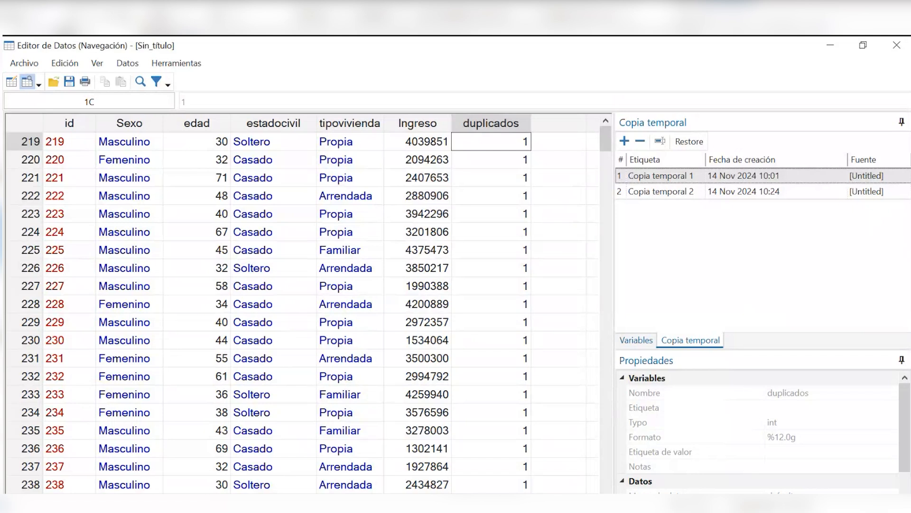
- Compare the duplicates report in the results with the filtered observations in the data browser
{"action": "left_click_drag", "start_coordinate": [632, 45], "coordinate": [634, 395]}
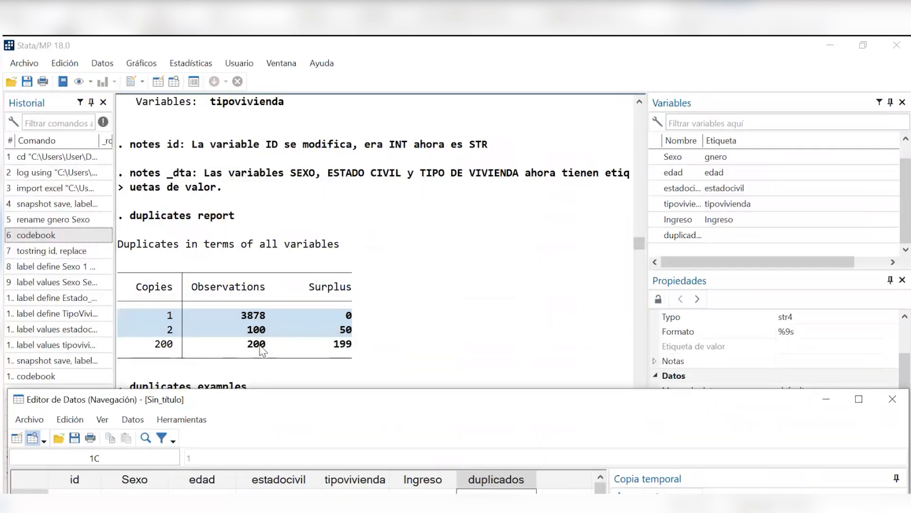
{"action": "left_click_drag", "start_coordinate": [278, 388], "coordinate": [397, 177]}
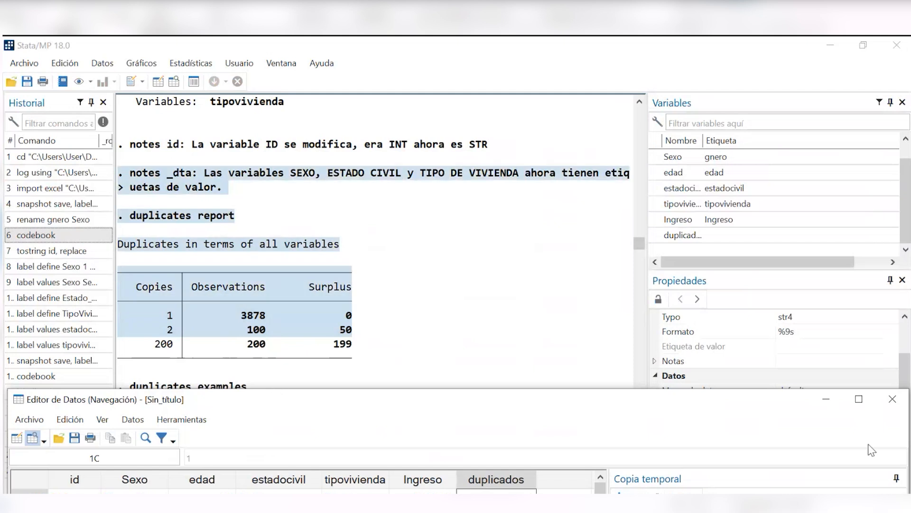
{"action": "left_click", "coordinate": [859, 399]}
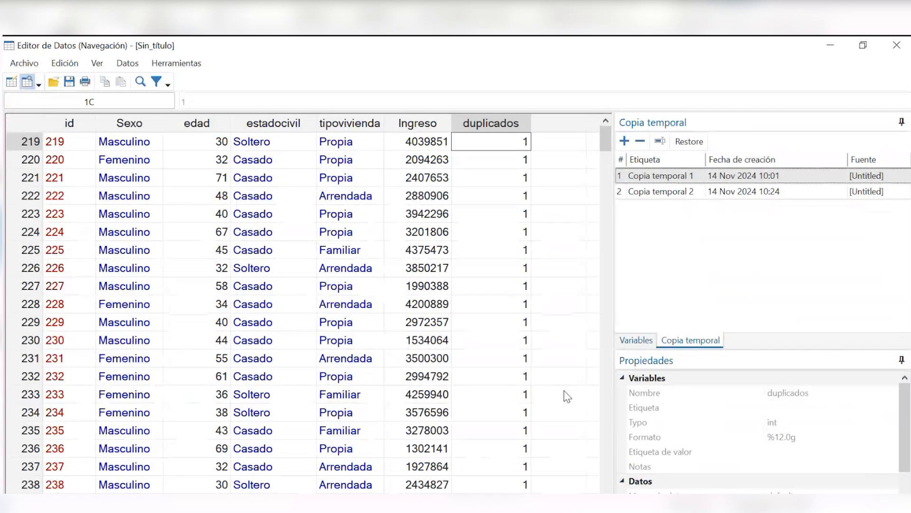
{"action": "scroll", "coordinate": [577, 420], "scroll_direction": "down", "scroll_amount": 5}
{"action": "scroll", "coordinate": [578, 418], "scroll_direction": "down", "scroll_amount": 2}
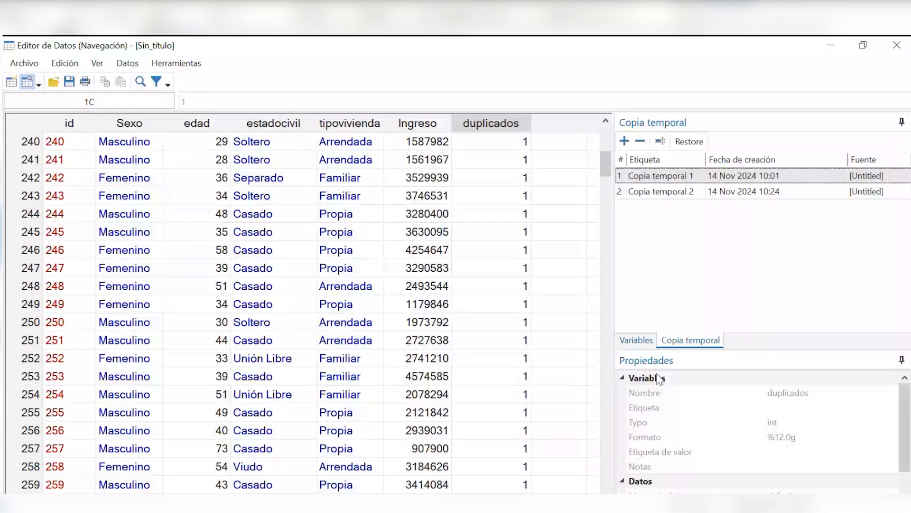
- Delete the duplicate observations with respect to the whole data file using duplicates drop
{"action": "left_click", "coordinate": [826, 48]}
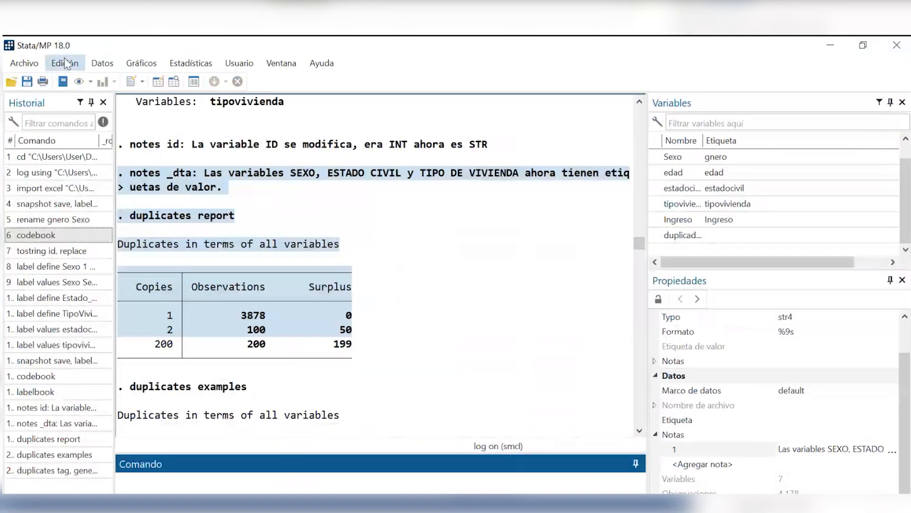
{"action": "left_click", "coordinate": [102, 64]}
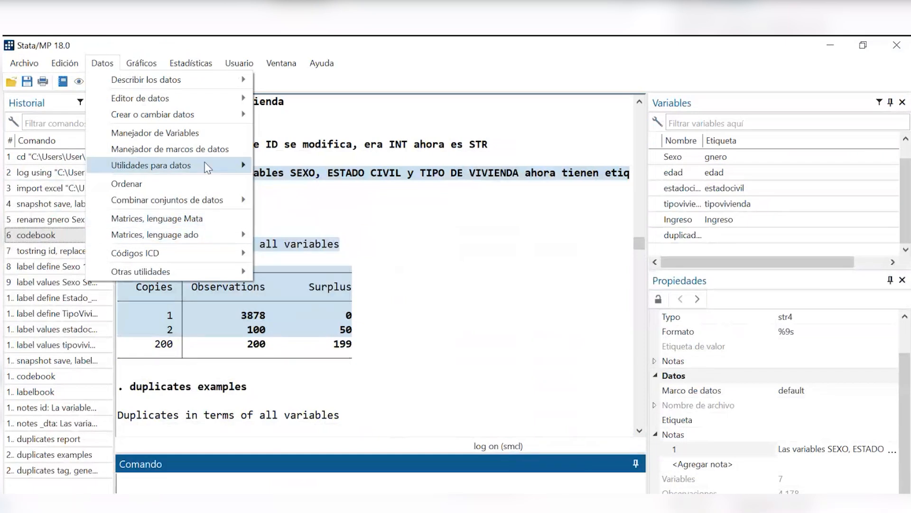
{"action": "mouse_move", "coordinate": [207, 167]}
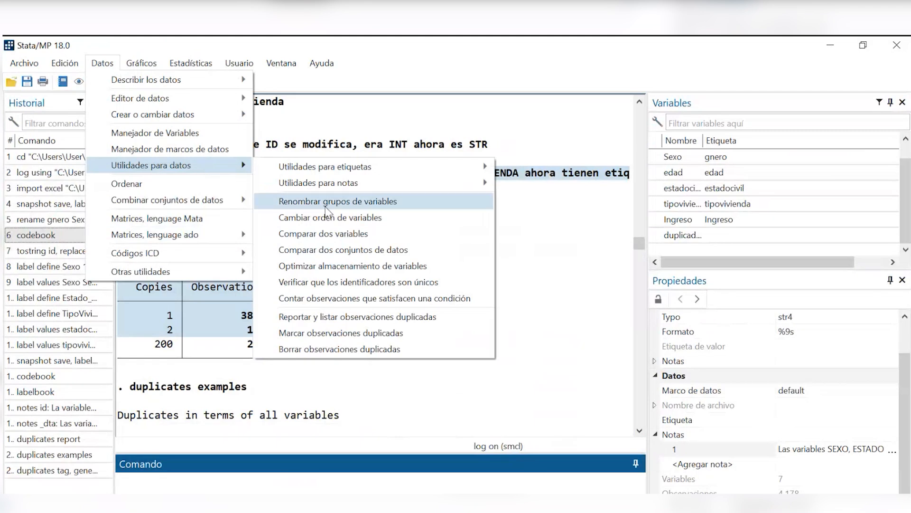
{"action": "left_click", "coordinate": [392, 352]}
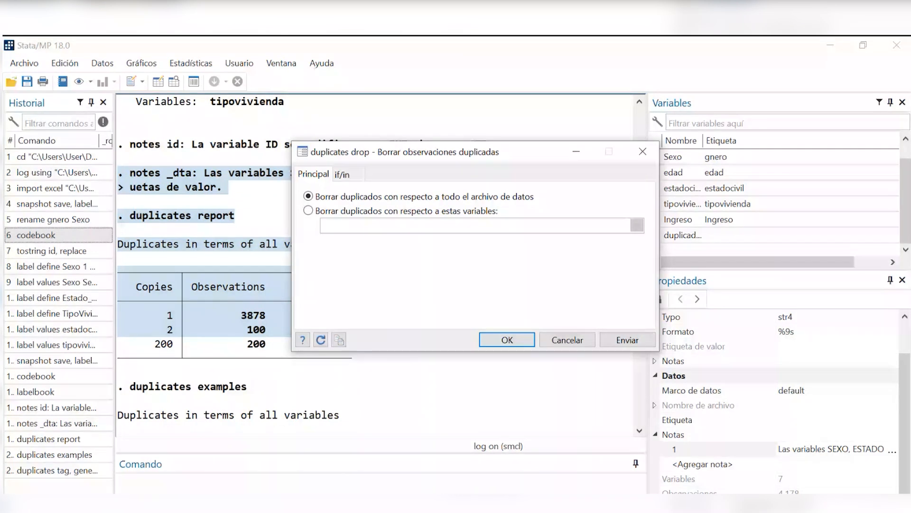
{"action": "left_click", "coordinate": [308, 210]}
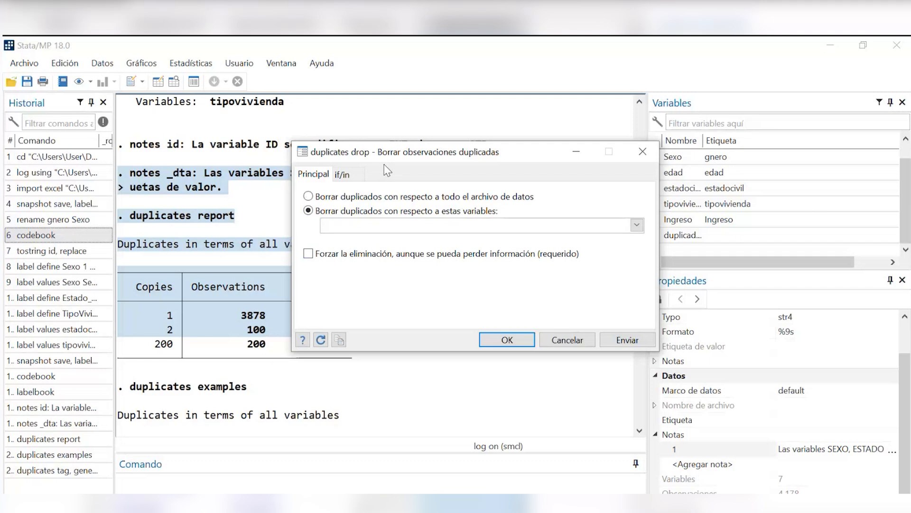
{"action": "left_click", "coordinate": [315, 196]}
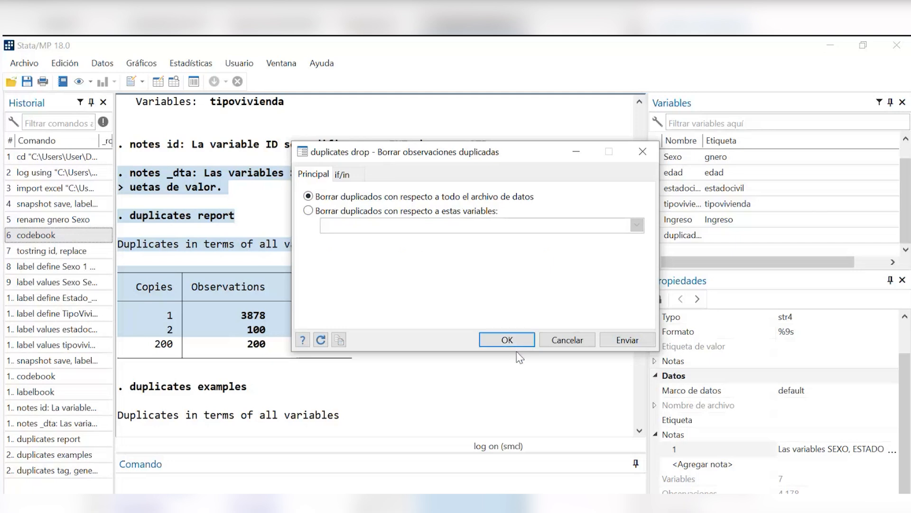
{"action": "left_click", "coordinate": [521, 339]}
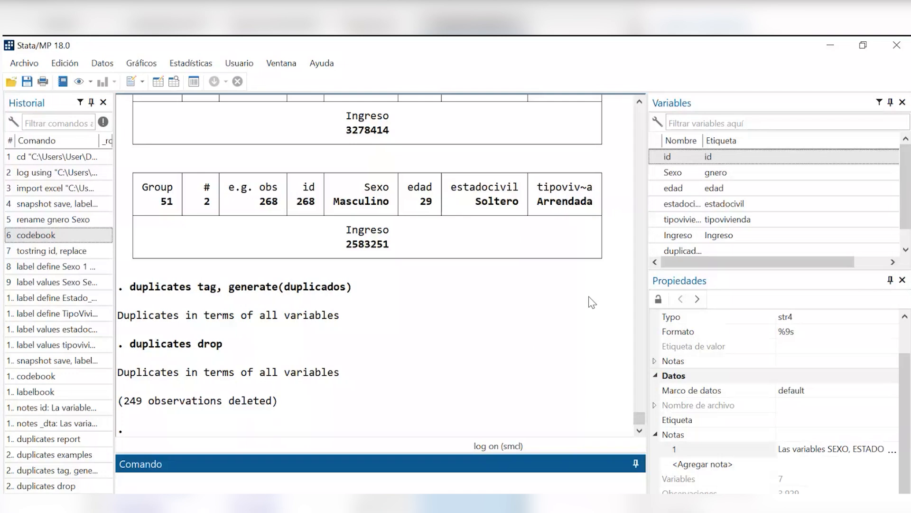
- Return to the duplicates report in the results and examine the observations and surplus for 2 and 200 copies
{"action": "scroll", "coordinate": [591, 302], "scroll_direction": "up", "scroll_amount": 15}
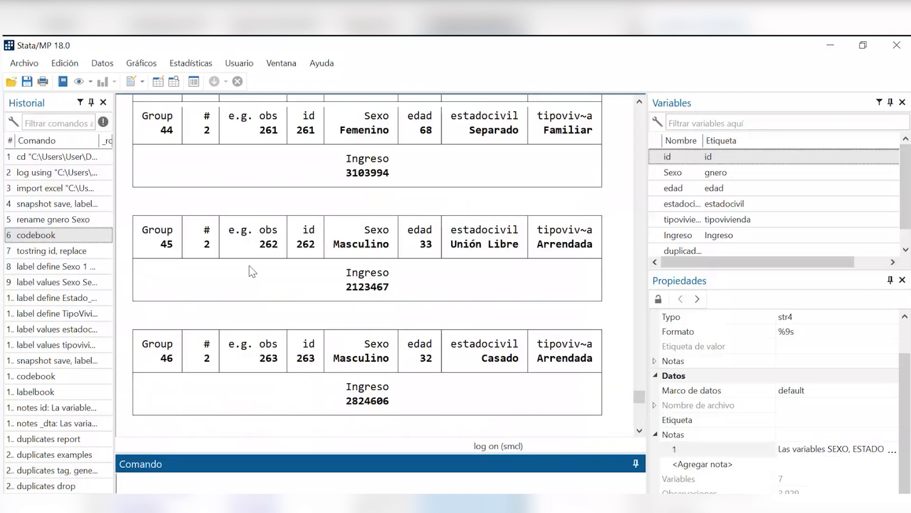
{"action": "scroll", "coordinate": [252, 271], "scroll_direction": "up", "scroll_amount": 9}
{"action": "scroll", "coordinate": [252, 271], "scroll_direction": "up", "scroll_amount": 8}
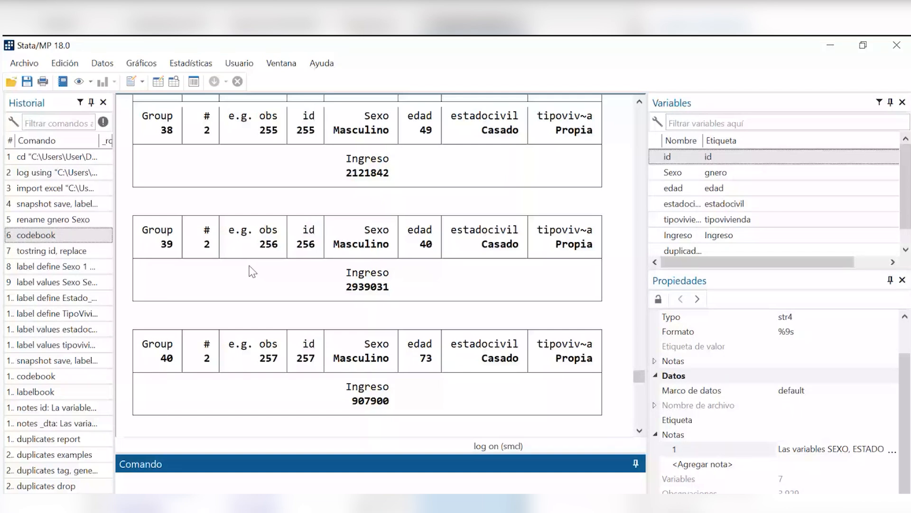
{"action": "scroll", "coordinate": [252, 271], "scroll_direction": "up", "scroll_amount": 20}
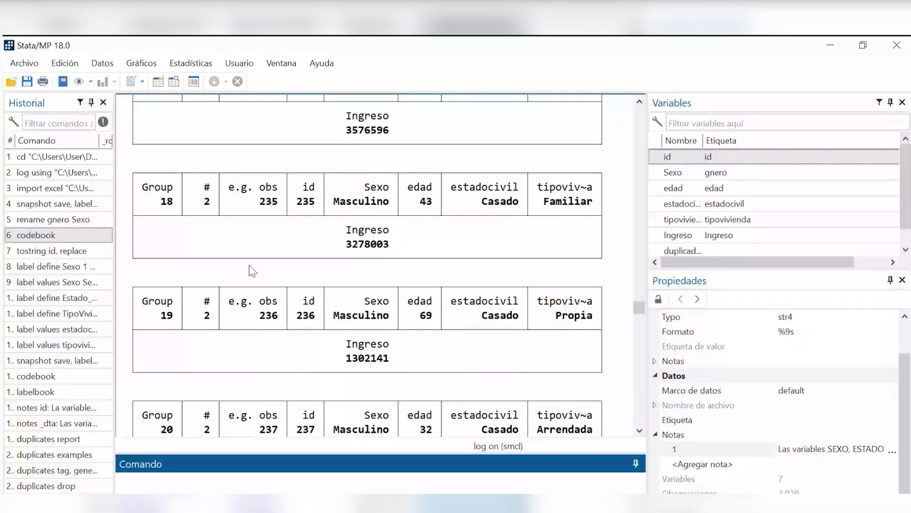
{"action": "scroll", "coordinate": [252, 271], "scroll_direction": "up", "scroll_amount": 15}
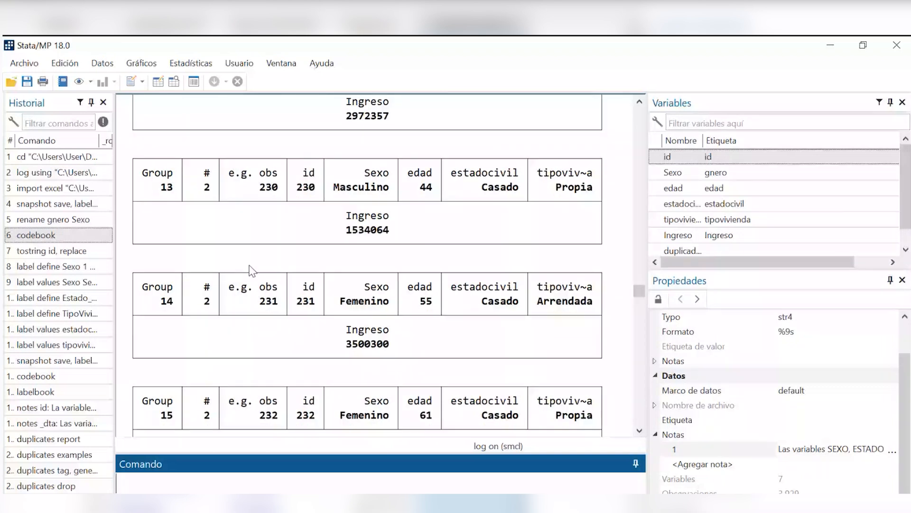
{"action": "scroll", "coordinate": [252, 271], "scroll_direction": "up", "scroll_amount": 15}
{"action": "scroll", "coordinate": [200, 278], "scroll_direction": "up", "scroll_amount": 20}
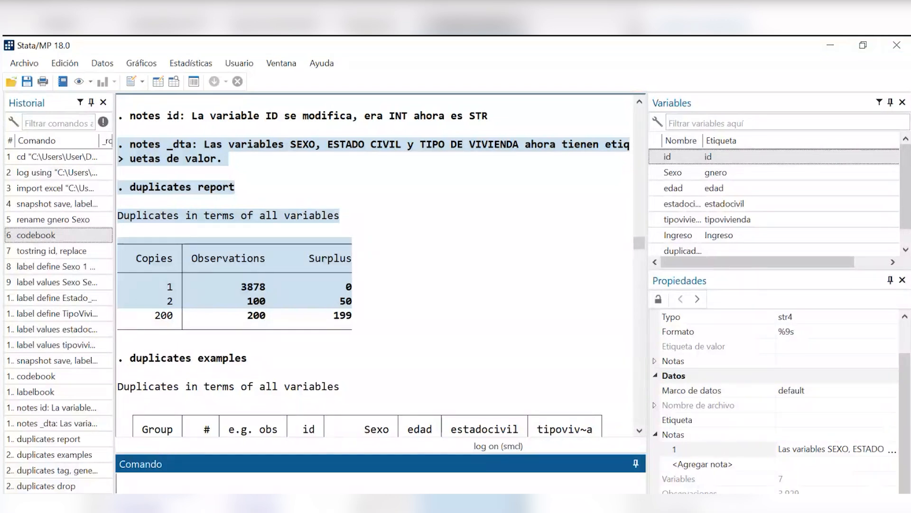
{"action": "left_click", "coordinate": [276, 295]}
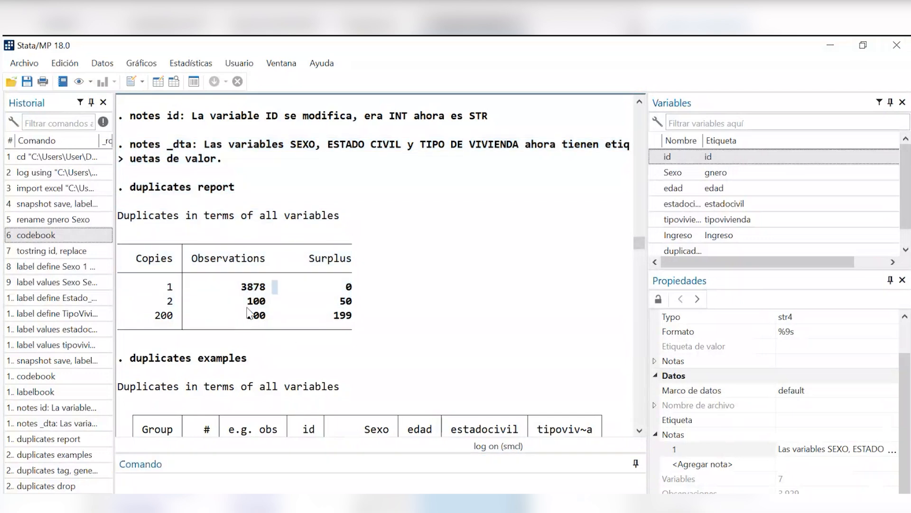
{"action": "left_click_drag", "start_coordinate": [247, 313], "coordinate": [299, 321]}
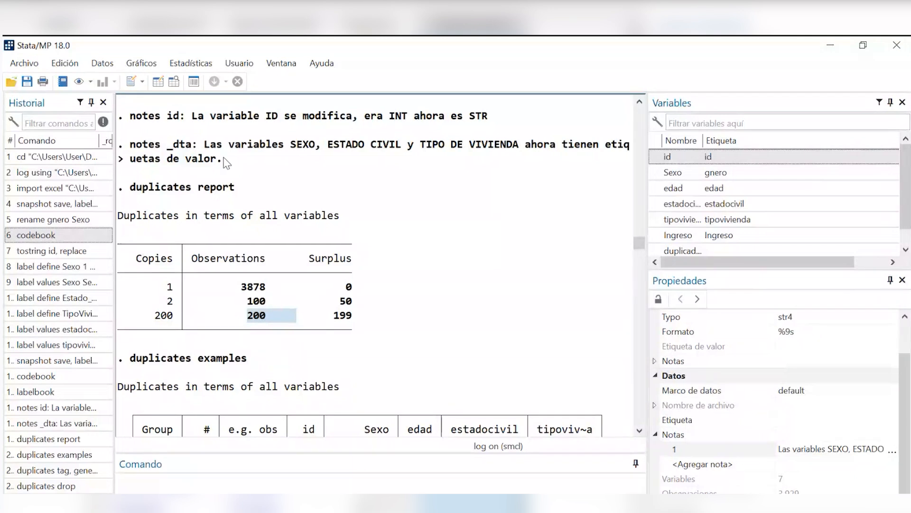
{"action": "left_click_drag", "start_coordinate": [340, 296], "coordinate": [362, 300]}
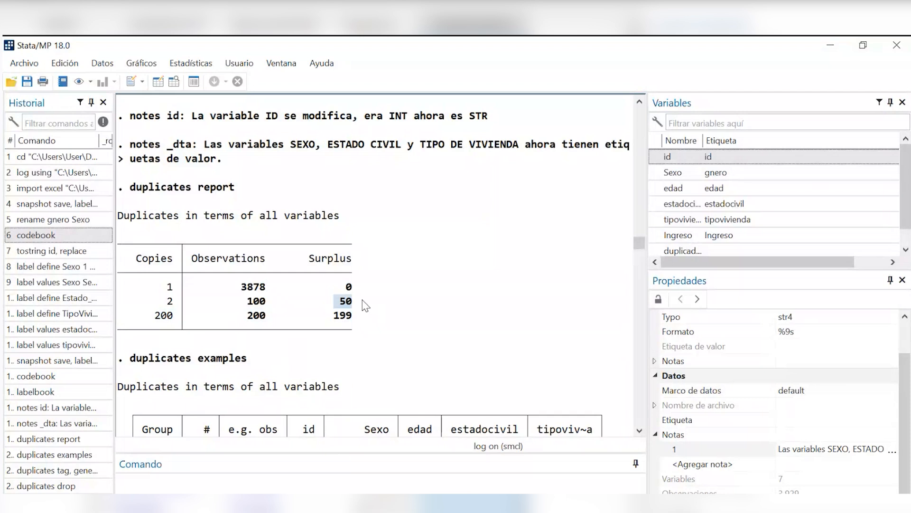
{"action": "left_click_drag", "start_coordinate": [370, 317], "coordinate": [331, 318]}
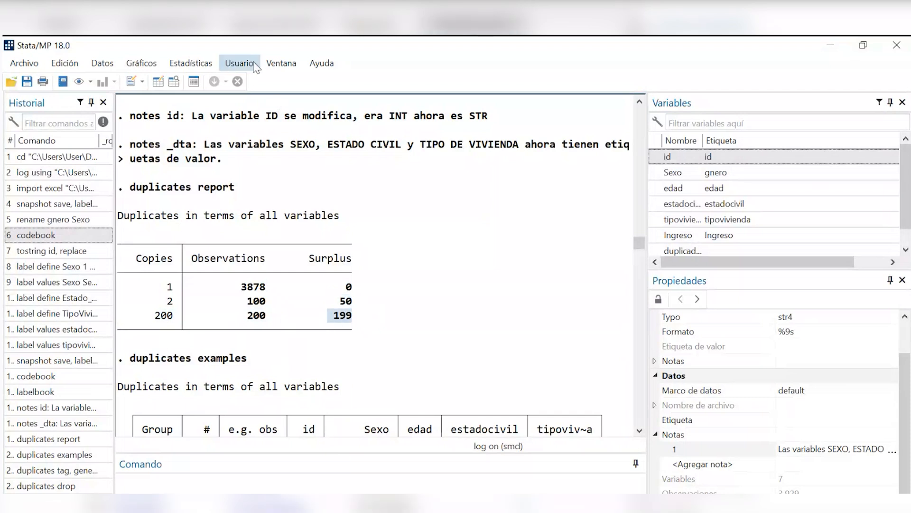
- Switch the data editor to edit mode and select the last filtered observation, row 3929, which has missing values
{"action": "left_click", "coordinate": [161, 90]}
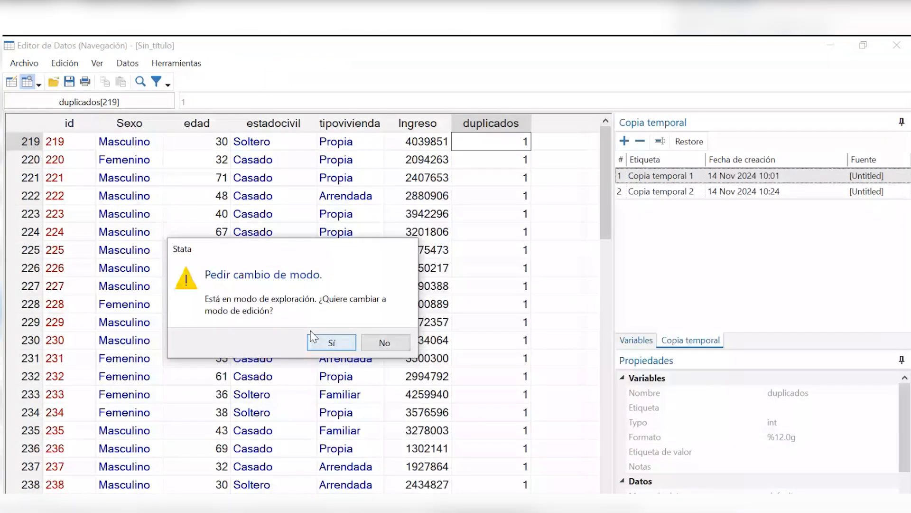
{"action": "left_click", "coordinate": [314, 340]}
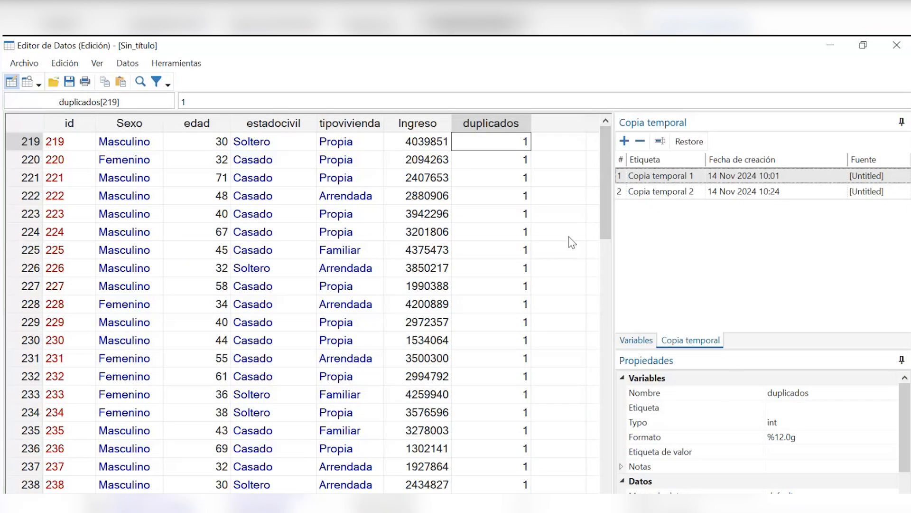
{"action": "left_click", "coordinate": [505, 183]}
{"action": "left_click_drag", "start_coordinate": [603, 186], "coordinate": [612, 434]}
{"action": "left_click", "coordinate": [510, 233]}
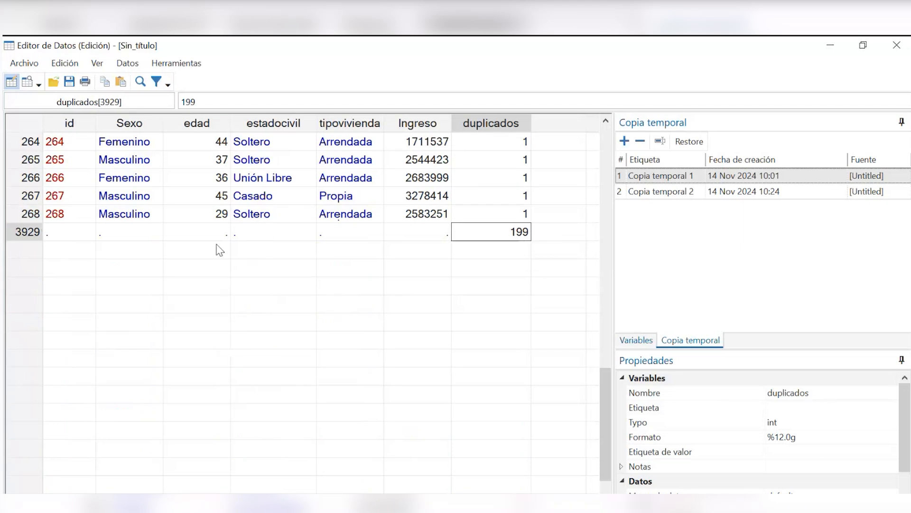
{"action": "left_click", "coordinate": [32, 233]}
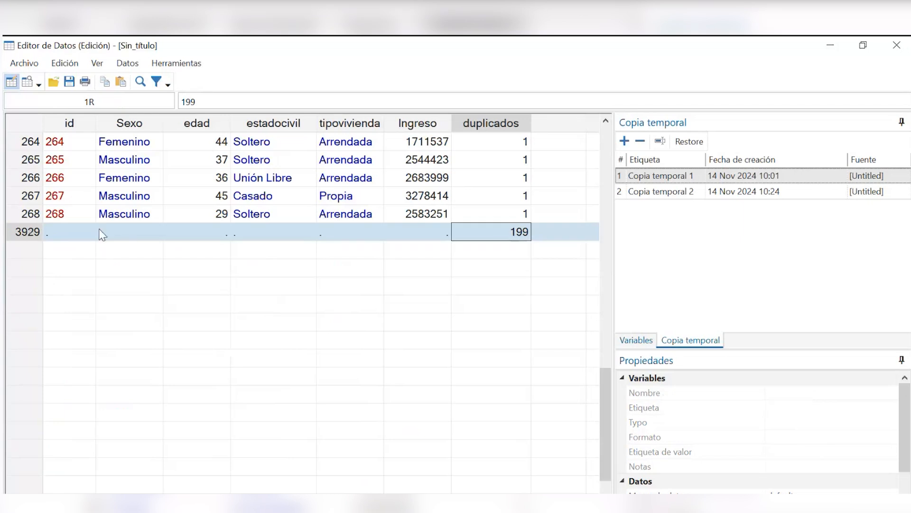
- Discard the selected observation in row 3929, which contains only missing survey values
{"action": "right_click", "coordinate": [129, 233]}
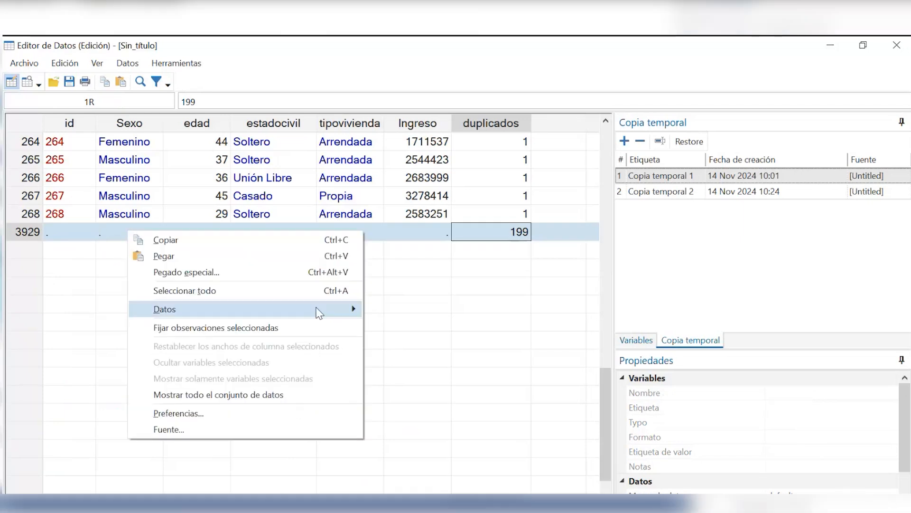
{"action": "mouse_move", "coordinate": [327, 309]}
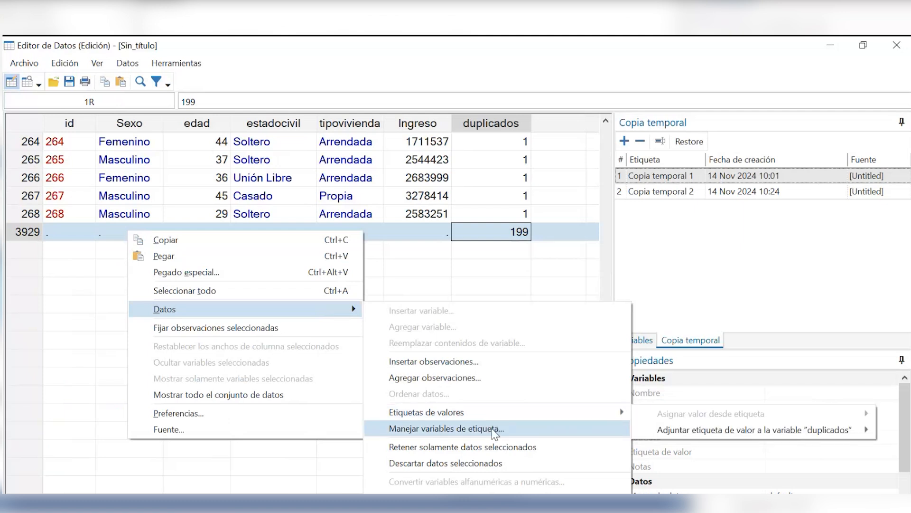
{"action": "left_click", "coordinate": [493, 463]}
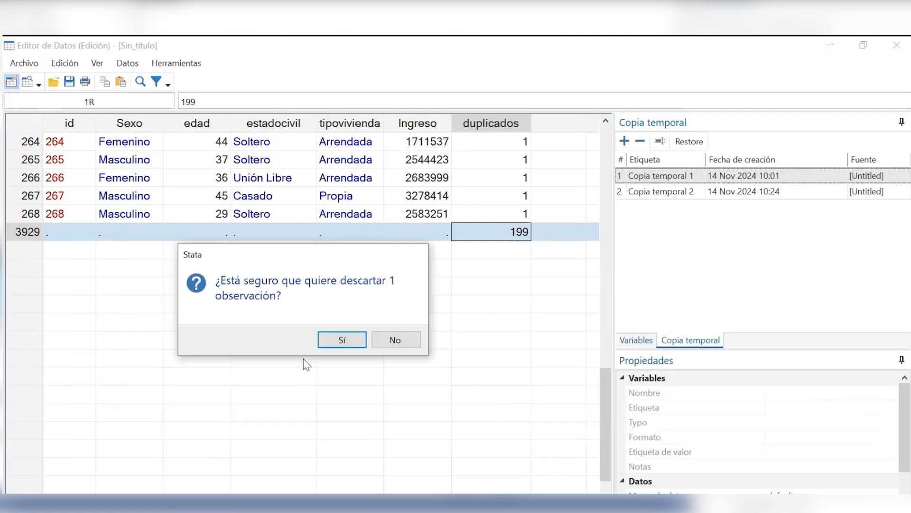
{"action": "left_click", "coordinate": [342, 340]}
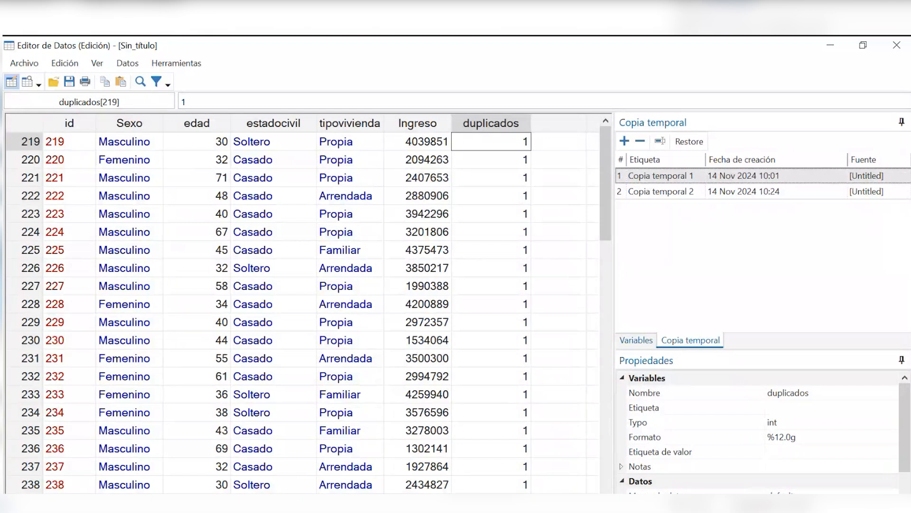
- Remove the duplicados !=0 filter from the data editor so that all observations are listed
{"action": "left_click", "coordinate": [156, 82]}
{"action": "left_click_drag", "start_coordinate": [489, 90], "coordinate": [416, 91]}
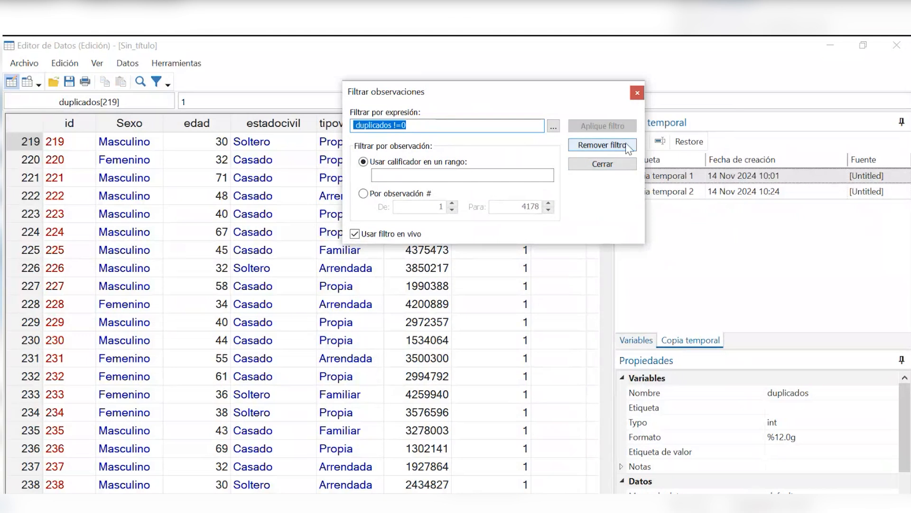
{"action": "left_click", "coordinate": [587, 149]}
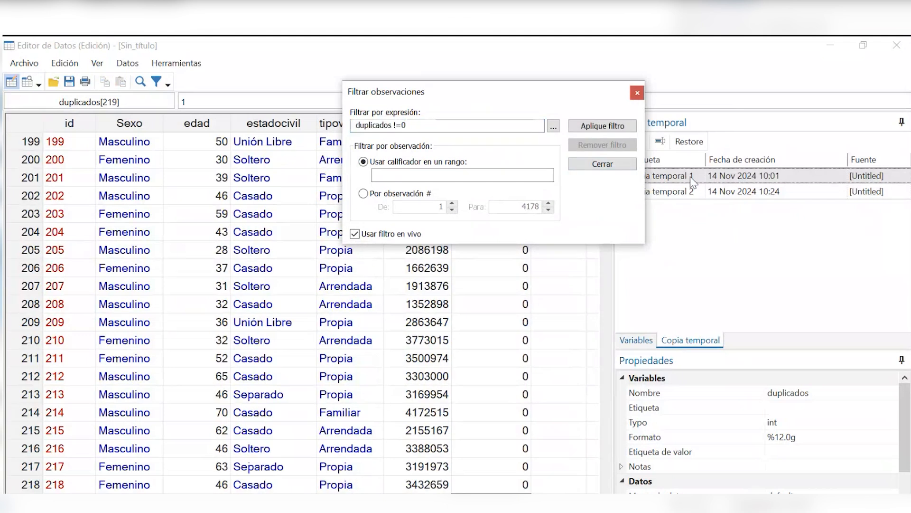
{"action": "left_click", "coordinate": [638, 94]}
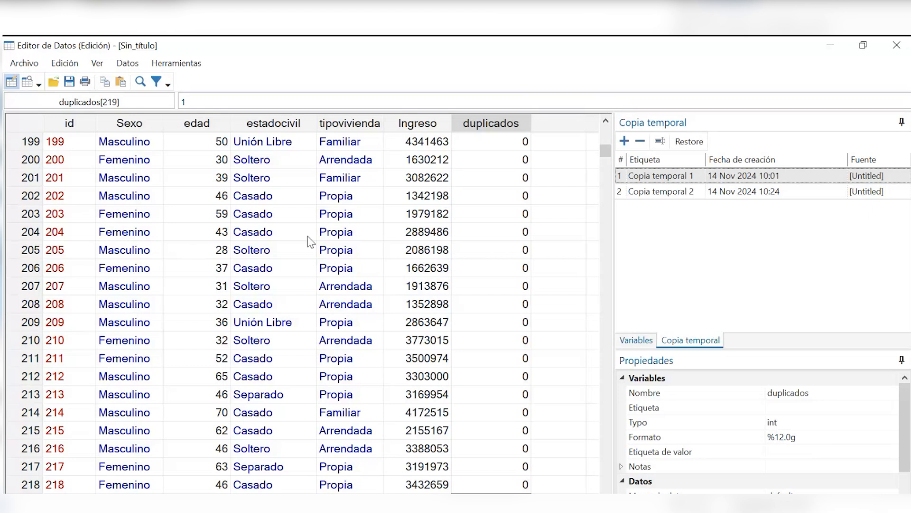
- Drop the duplicados variable from the dataset
{"action": "left_click", "coordinate": [490, 124]}
{"action": "right_click", "coordinate": [490, 123]}
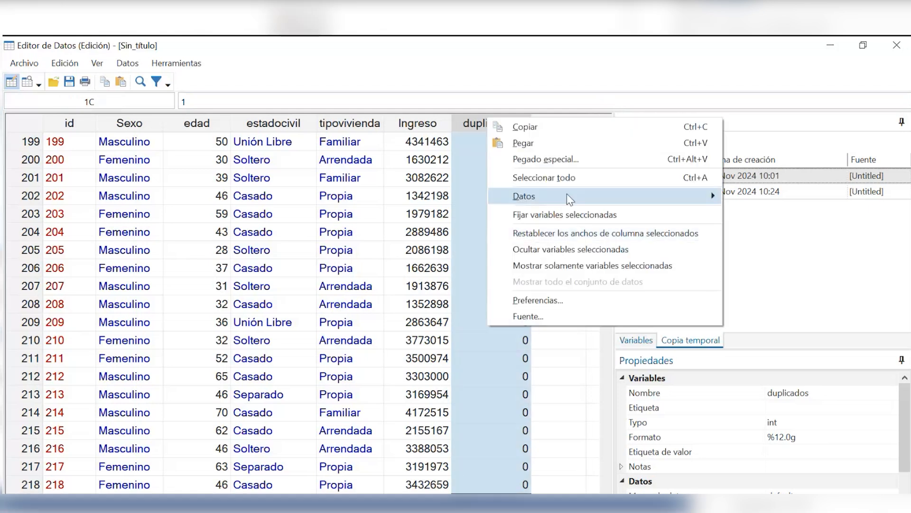
{"action": "mouse_move", "coordinate": [569, 199]}
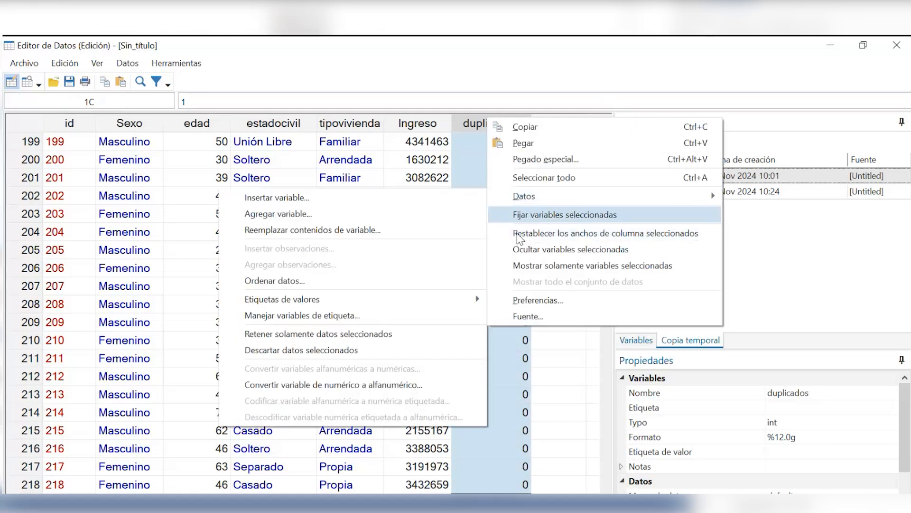
{"action": "left_click", "coordinate": [404, 350]}
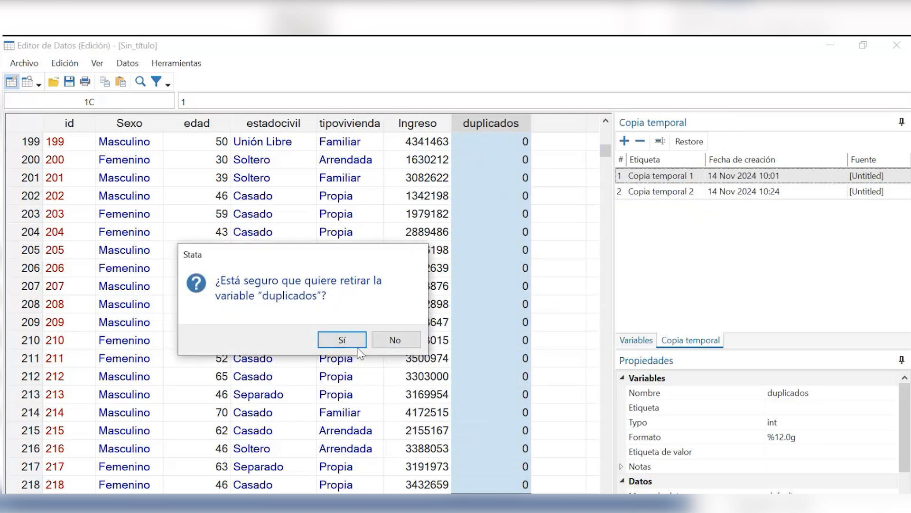
{"action": "left_click", "coordinate": [346, 338]}
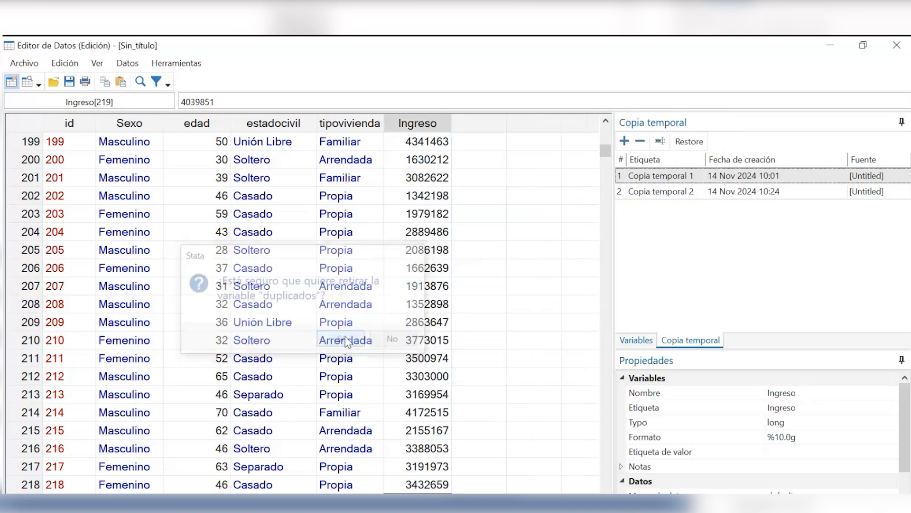
- Go back to the first observation and select all variables from id to Ingreso to review the cleaned dataset
{"action": "left_click", "coordinate": [433, 124]}
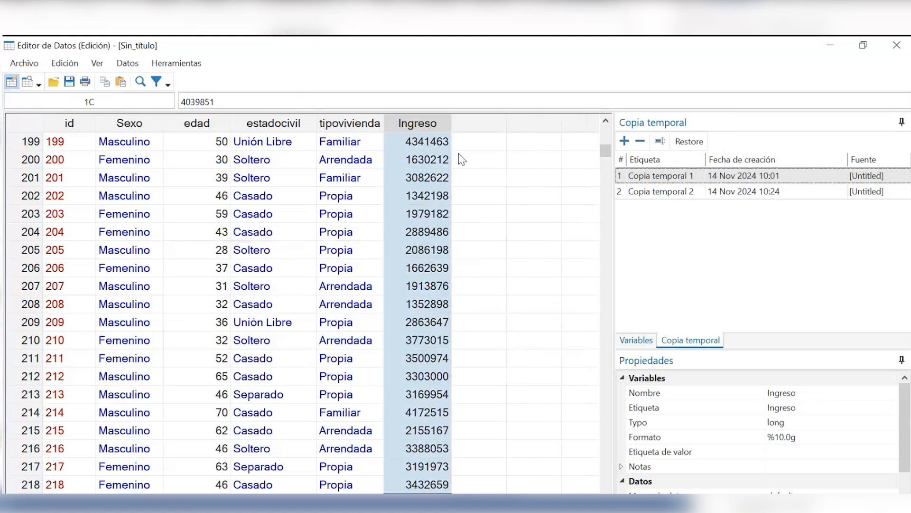
{"action": "key", "text": "Left"}
{"action": "key", "text": "Left"}
{"action": "key", "text": "Left"}
{"action": "key", "text": "Left"}
{"action": "key", "text": "Left"}
{"action": "key", "text": "Up"}
{"action": "key", "text": "Up"}
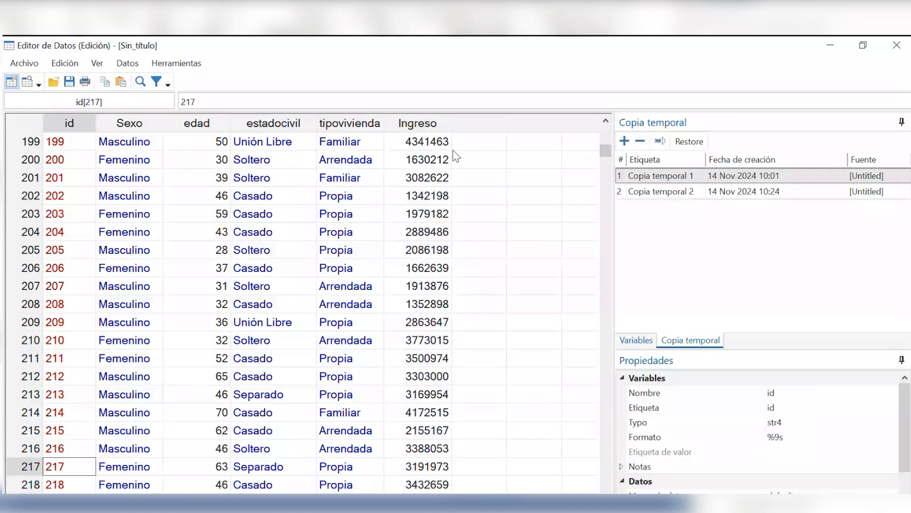
{"action": "left_click_drag", "start_coordinate": [605, 150], "coordinate": [608, 120]}
{"action": "left_click", "coordinate": [69, 127]}
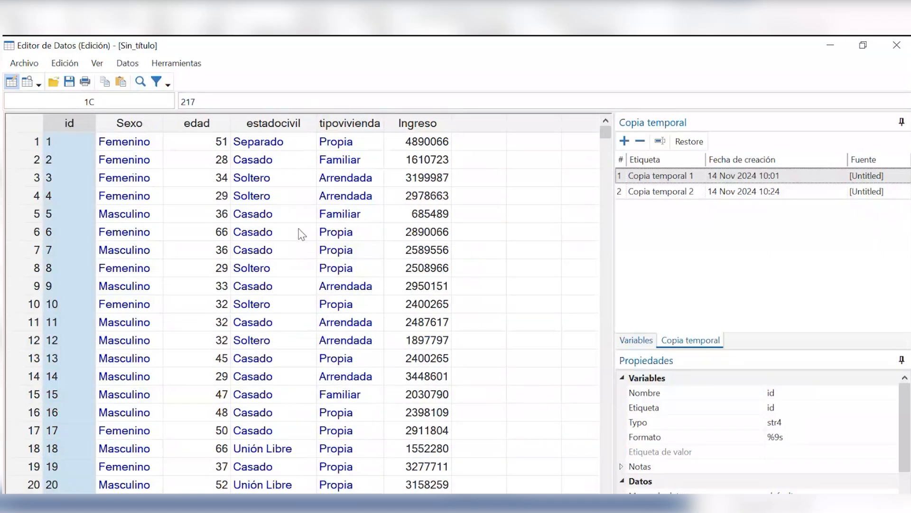
{"action": "left_click_drag", "start_coordinate": [67, 117], "coordinate": [612, 129]}
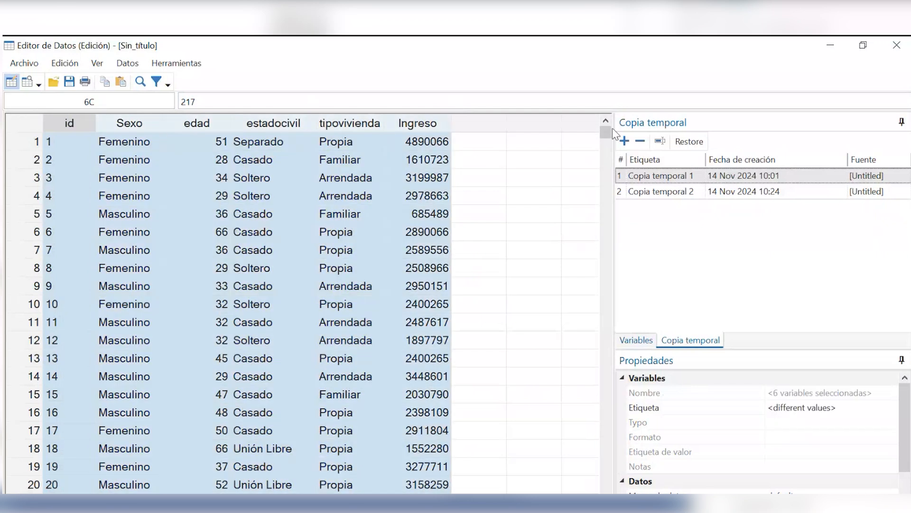
- Return to the main Stata window, widen the command history and rerun duplicates report to check its copies, observations and surplus
{"action": "left_click", "coordinate": [846, 45]}
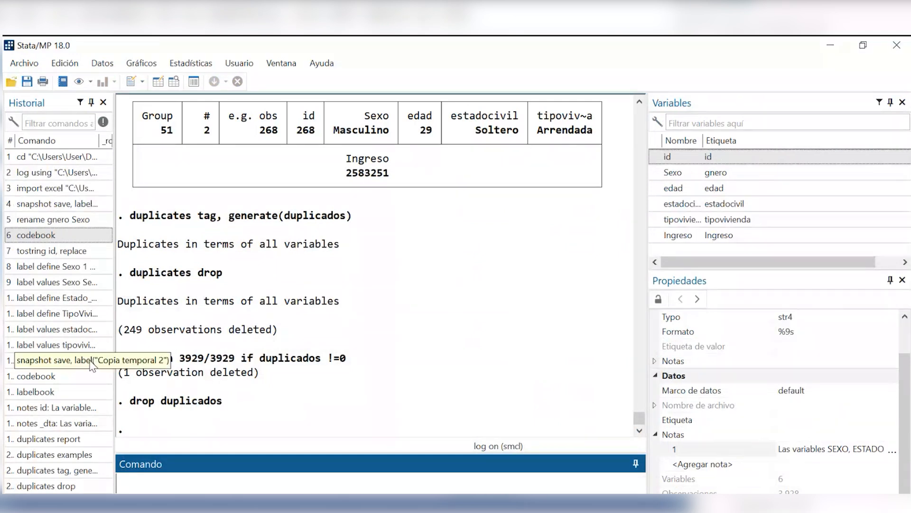
{"action": "left_click_drag", "start_coordinate": [115, 349], "coordinate": [199, 354]}
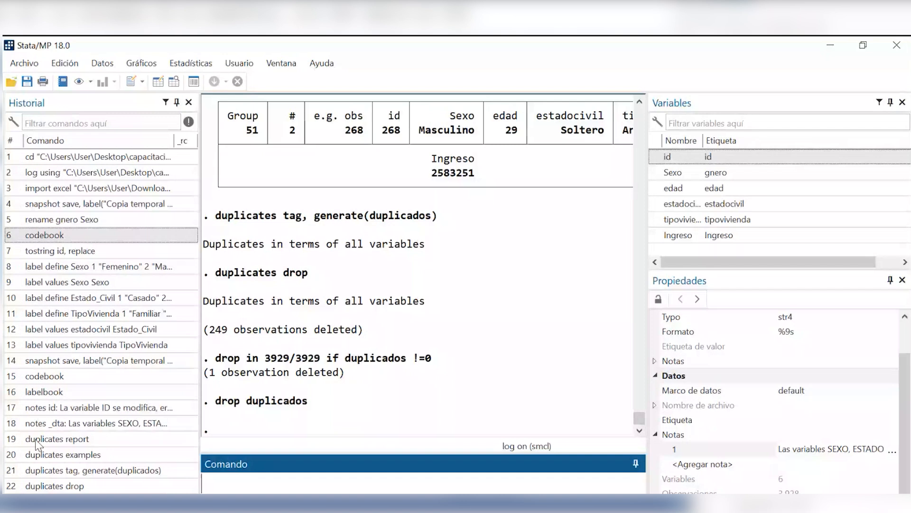
{"action": "double_click", "coordinate": [66, 439]}
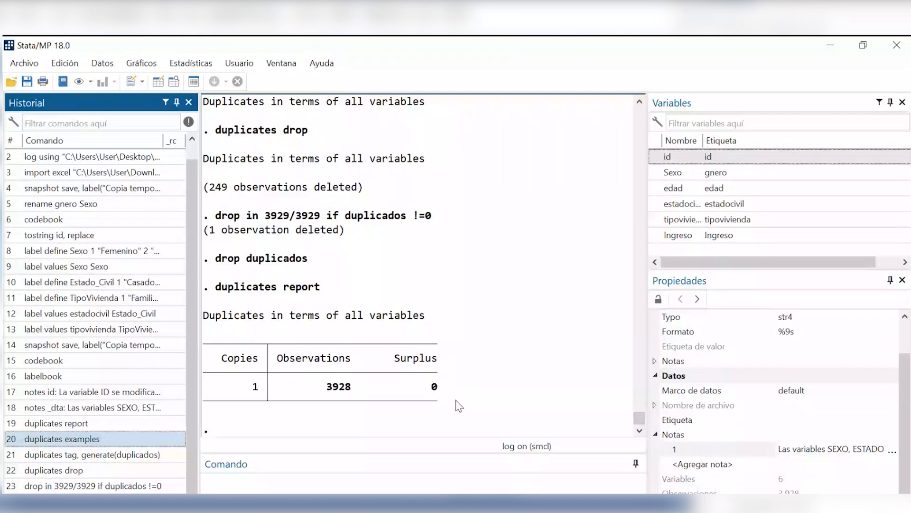
{"action": "left_click", "coordinate": [257, 391]}
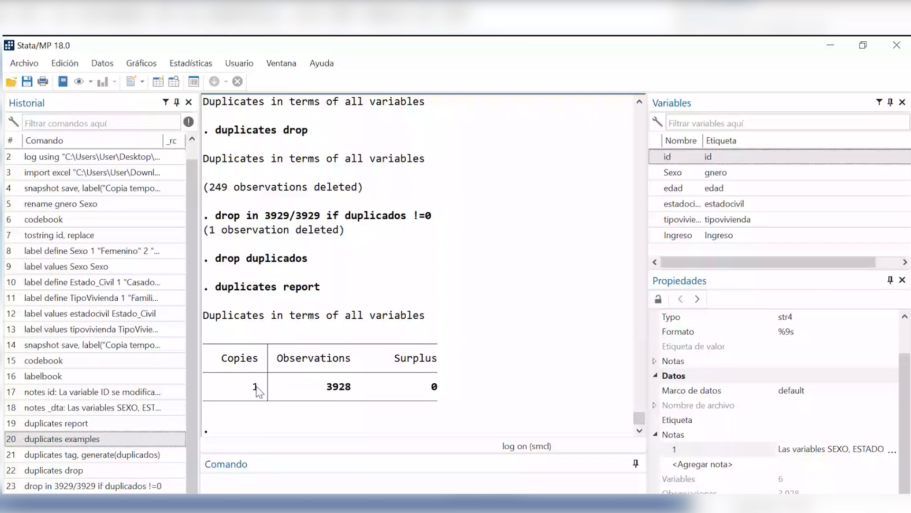
{"action": "left_click_drag", "start_coordinate": [228, 388], "coordinate": [444, 402]}
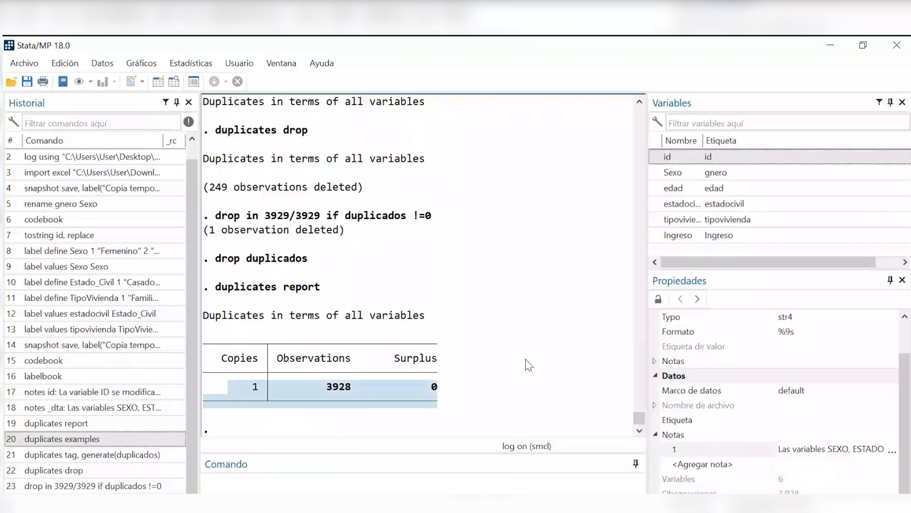
- Run codebook for all variables, and rerun it with a narrower command history; also widen the results area
{"action": "left_click", "coordinate": [61, 361]}
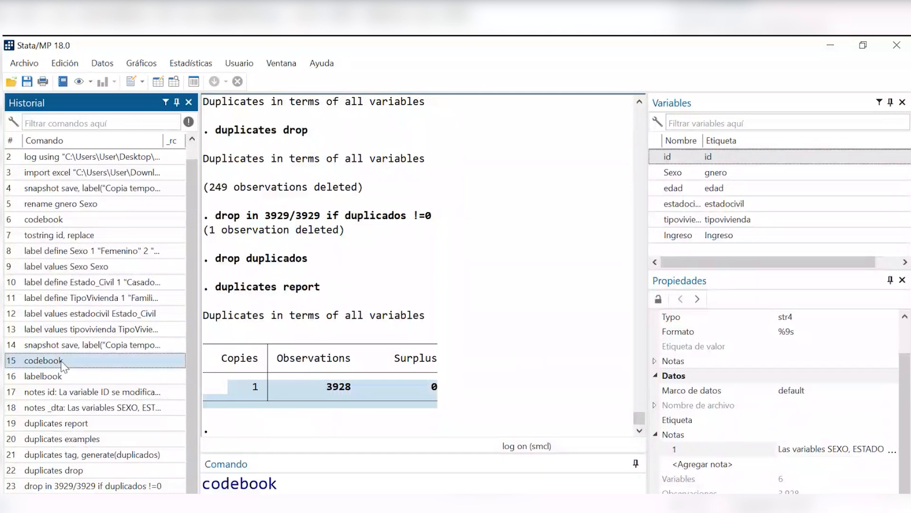
{"action": "double_click", "coordinate": [61, 361]}
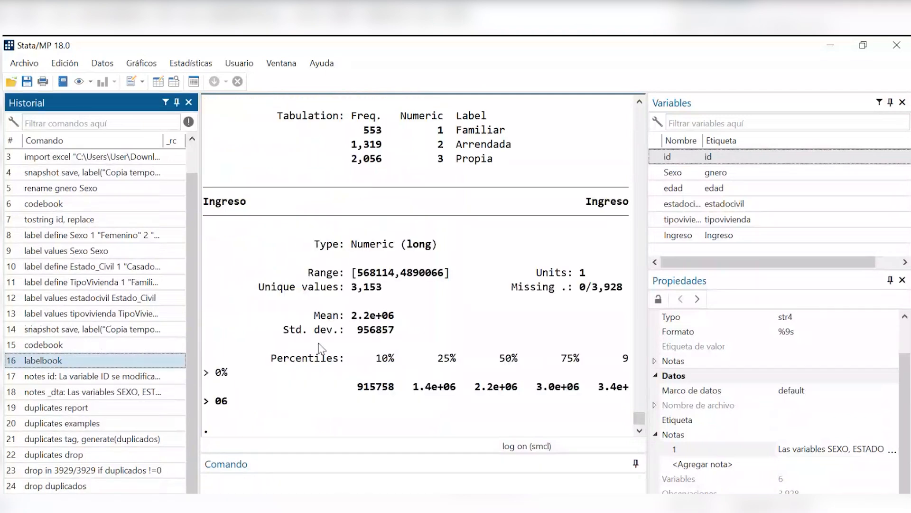
{"action": "left_click_drag", "start_coordinate": [190, 309], "coordinate": [128, 315]}
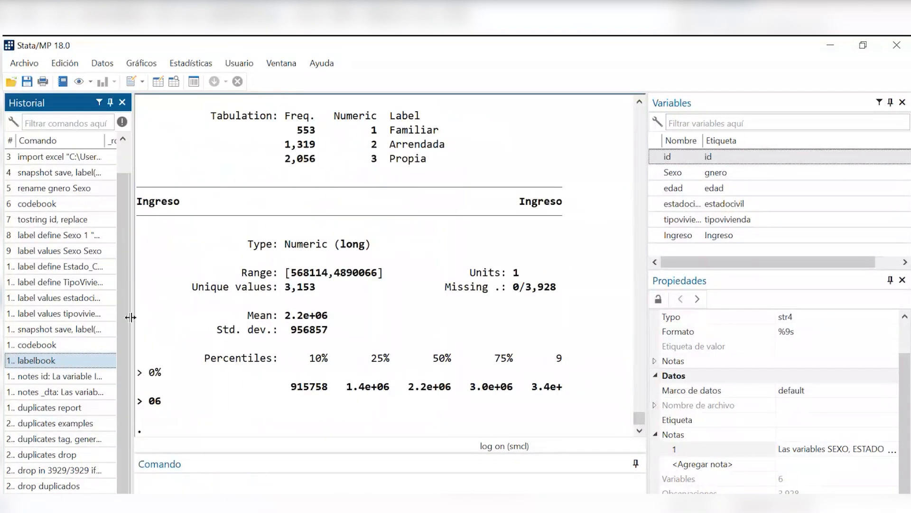
{"action": "left_click", "coordinate": [36, 347]}
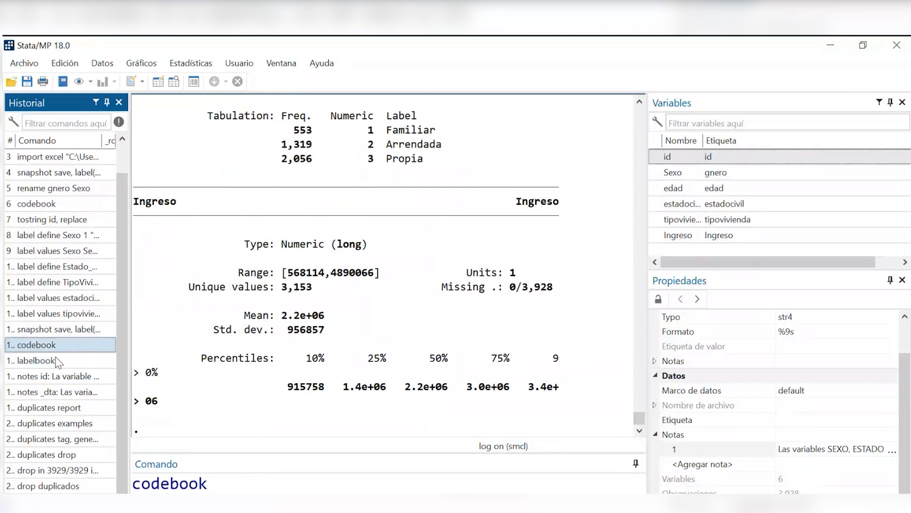
{"action": "key", "text": "Return"}
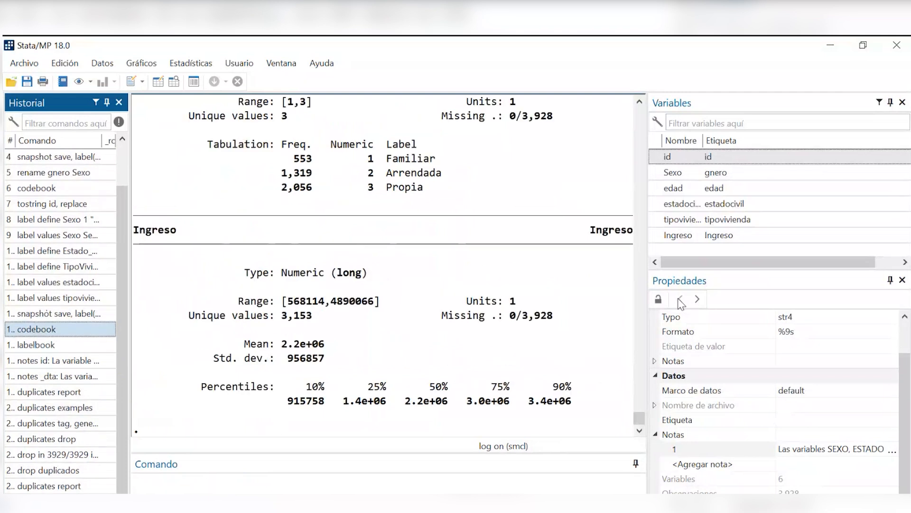
{"action": "left_click_drag", "start_coordinate": [652, 313], "coordinate": [807, 311]}
- Examine the codebook output from id to Ingreso, checking each variable's type, value labels, unique values and missing values
{"action": "scroll", "coordinate": [513, 308], "scroll_direction": "up", "scroll_amount": 6}
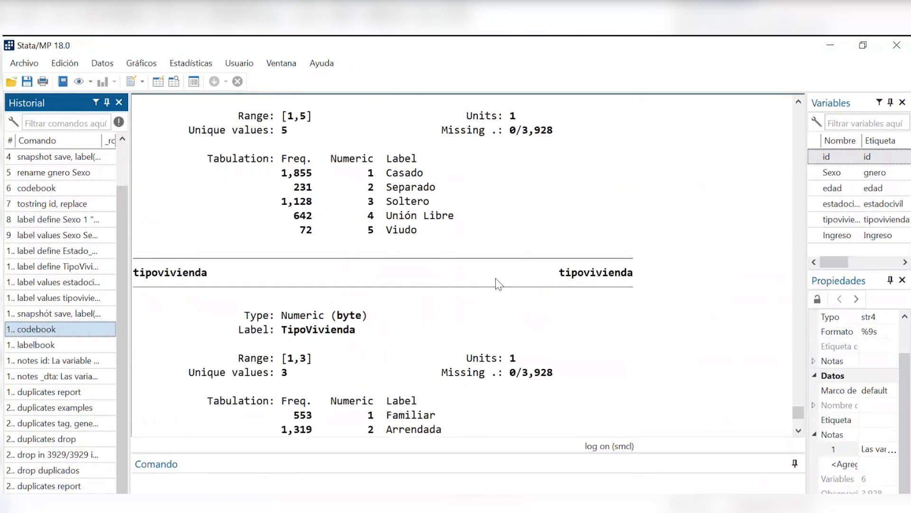
{"action": "scroll", "coordinate": [498, 283], "scroll_direction": "up", "scroll_amount": 3}
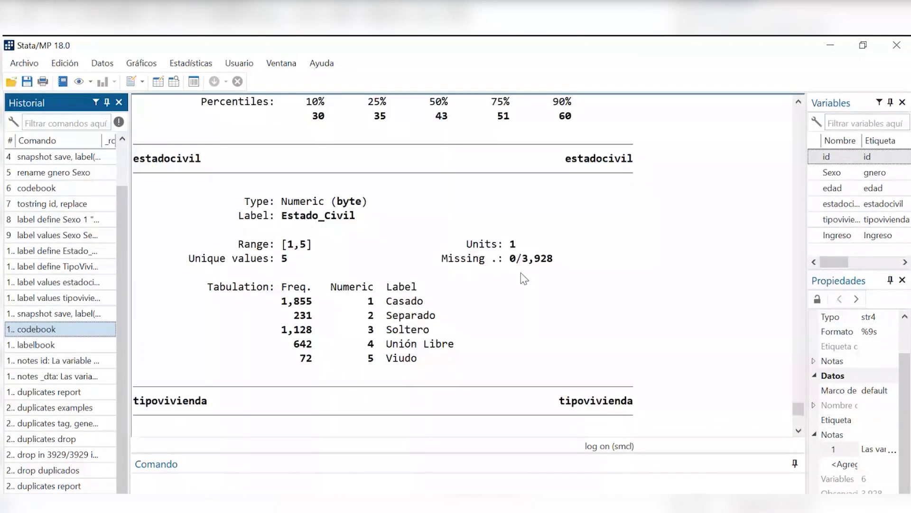
{"action": "scroll", "coordinate": [521, 273], "scroll_direction": "up", "scroll_amount": 2}
{"action": "scroll", "coordinate": [545, 266], "scroll_direction": "up", "scroll_amount": 12}
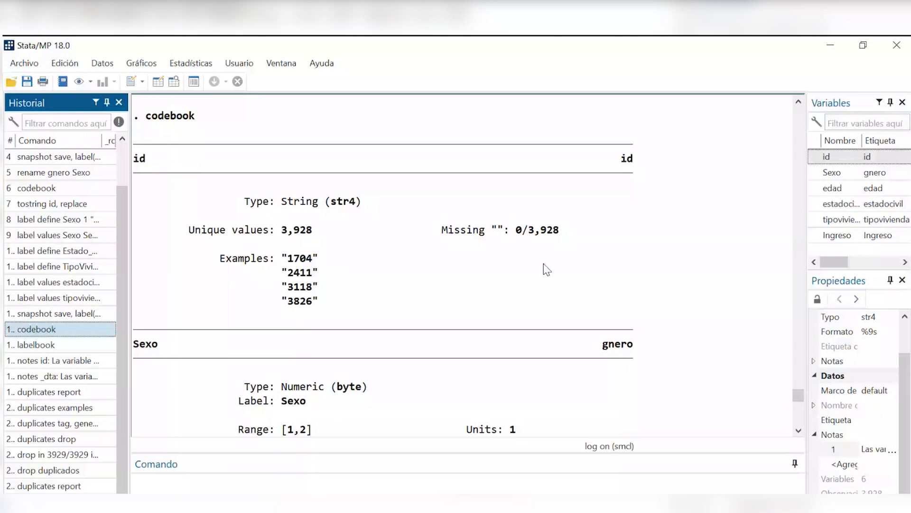
{"action": "scroll", "coordinate": [546, 283], "scroll_direction": "down", "scroll_amount": 3}
{"action": "scroll", "coordinate": [546, 284], "scroll_direction": "down", "scroll_amount": 5}
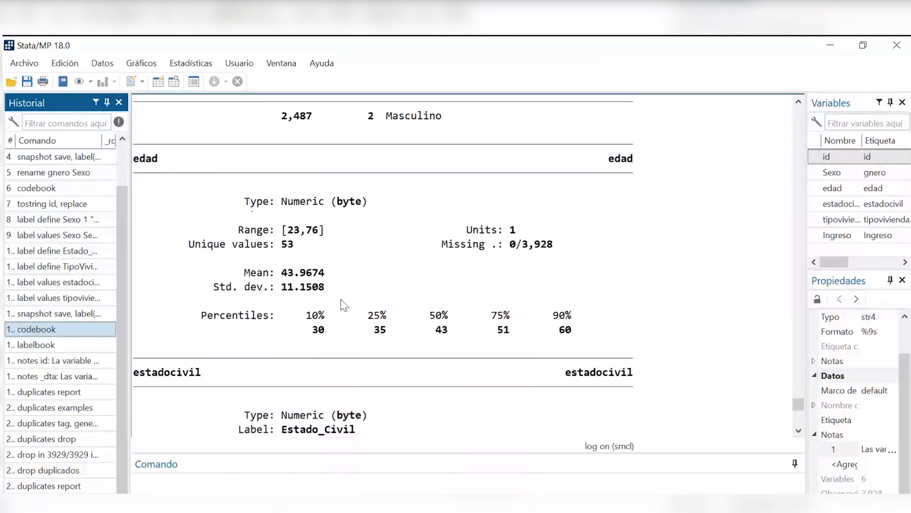
{"action": "scroll", "coordinate": [416, 271], "scroll_direction": "up", "scroll_amount": 2}
{"action": "scroll", "coordinate": [416, 271], "scroll_direction": "up", "scroll_amount": 8}
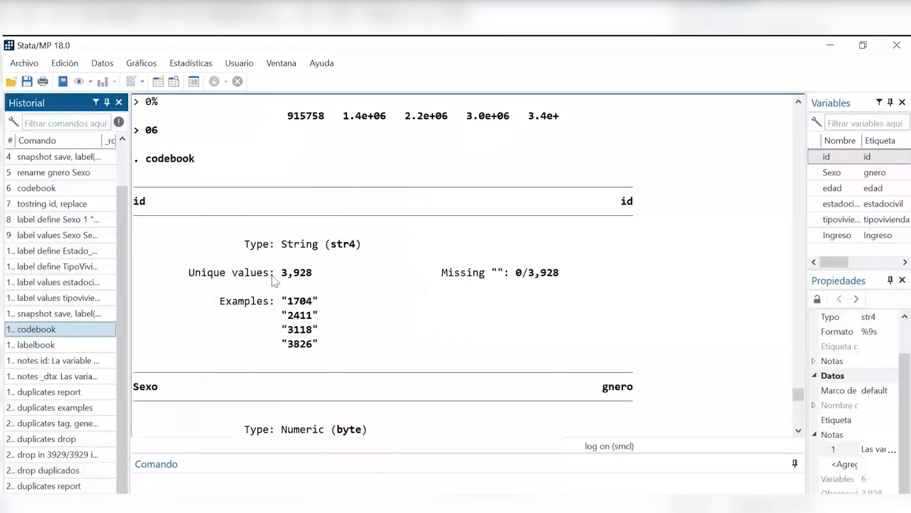
{"action": "left_click_drag", "start_coordinate": [201, 216], "coordinate": [342, 332]}
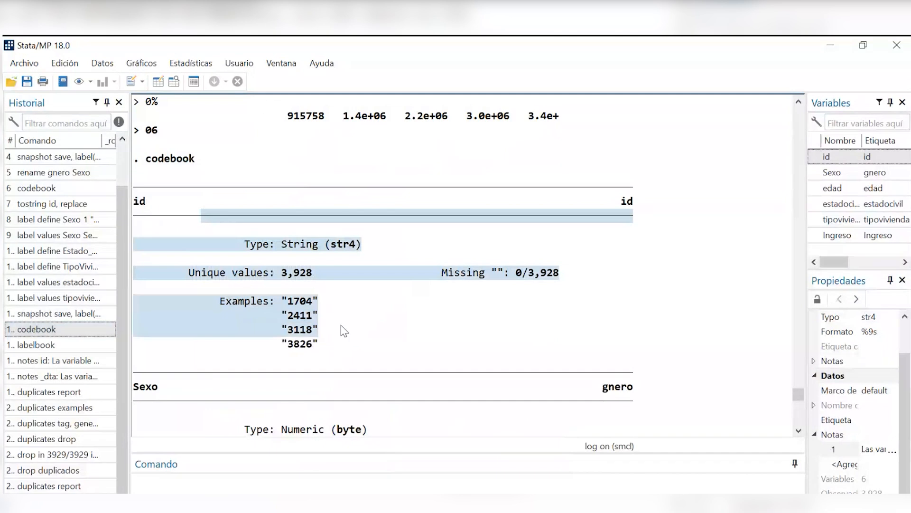
{"action": "scroll", "coordinate": [464, 313], "scroll_direction": "down", "scroll_amount": 3}
{"action": "scroll", "coordinate": [464, 312], "scroll_direction": "down", "scroll_amount": 1}
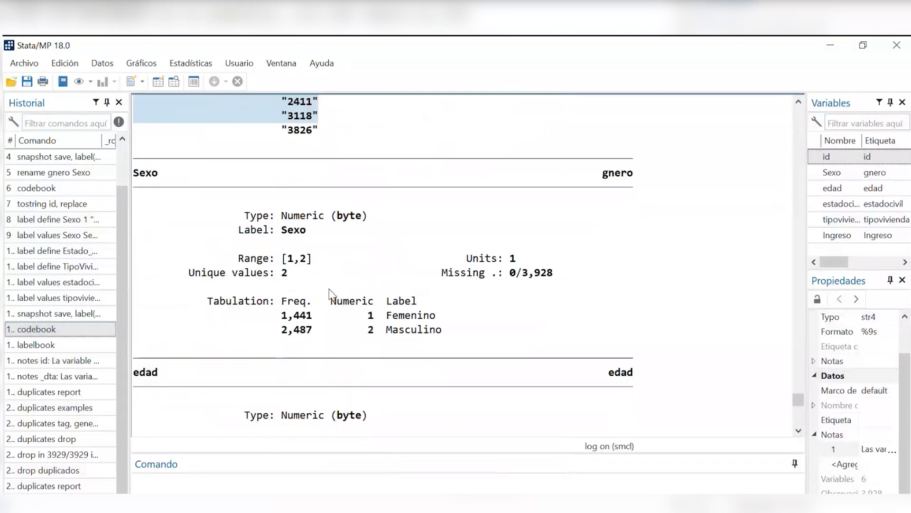
{"action": "left_click_drag", "start_coordinate": [442, 331], "coordinate": [242, 216]}
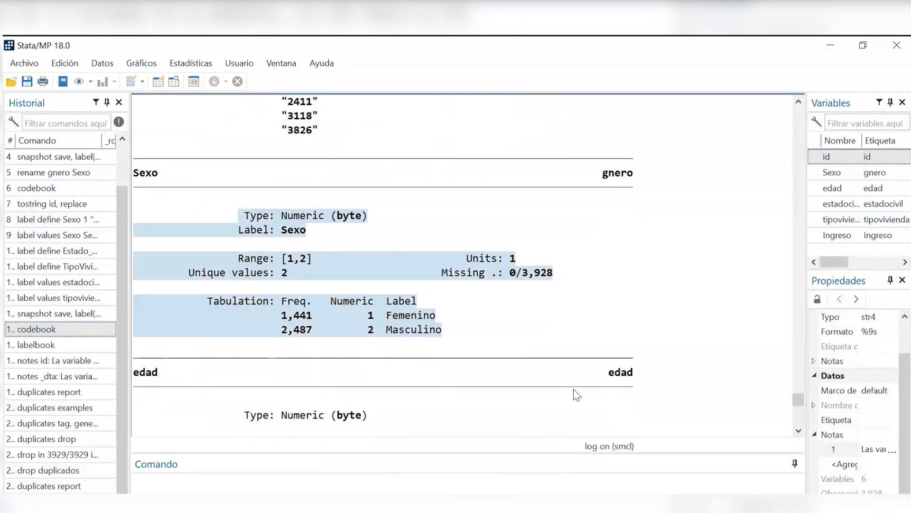
{"action": "scroll", "coordinate": [573, 389], "scroll_direction": "down", "scroll_amount": 5}
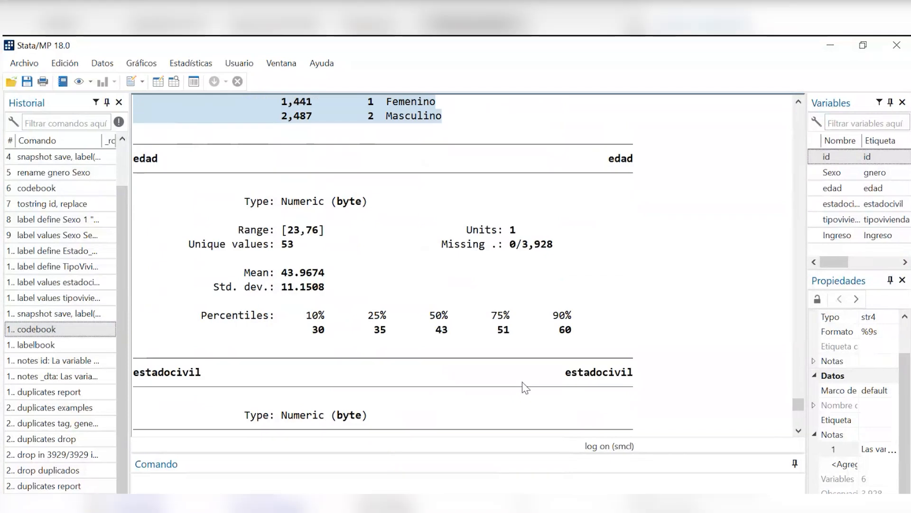
{"action": "scroll", "coordinate": [529, 374], "scroll_direction": "down", "scroll_amount": 9}
{"action": "scroll", "coordinate": [542, 378], "scroll_direction": "down", "scroll_amount": 6}
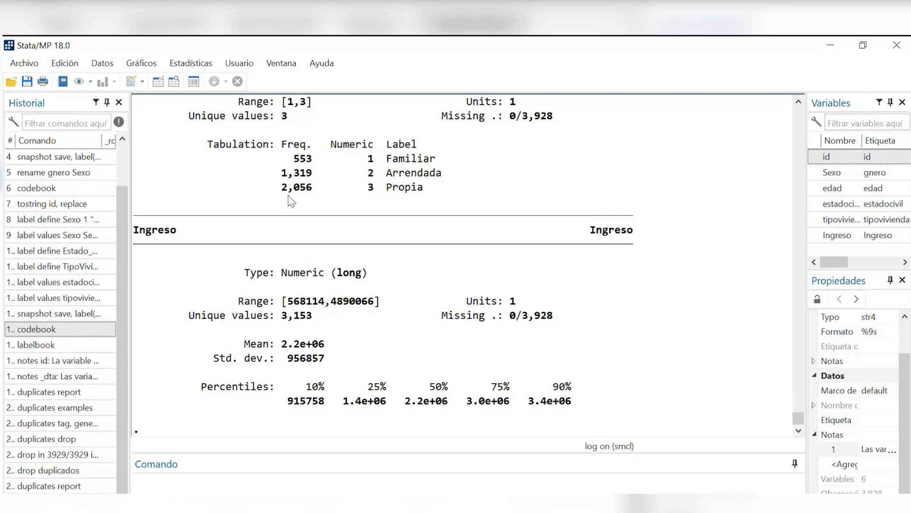
- Run inspect on the variables edad and Ingreso to get a simple summary of their attributes
{"action": "left_click", "coordinate": [131, 81]}
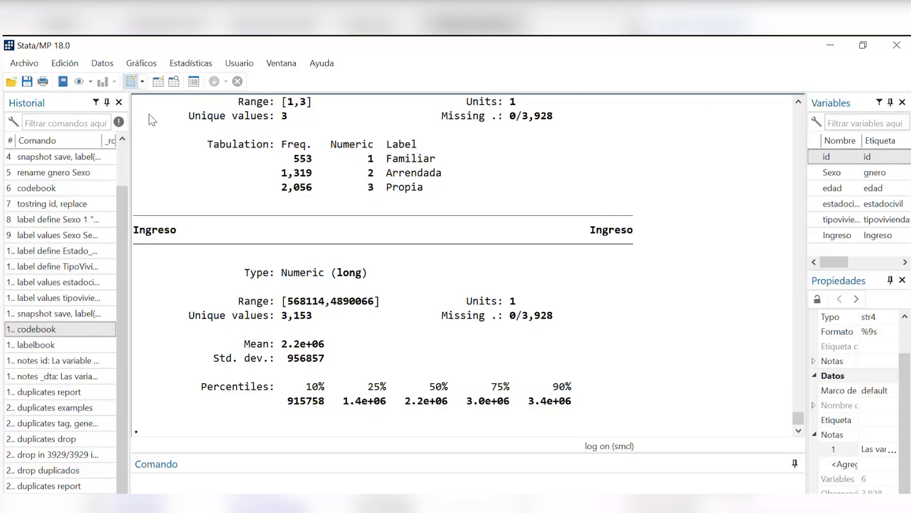
{"action": "left_click", "coordinate": [102, 64]}
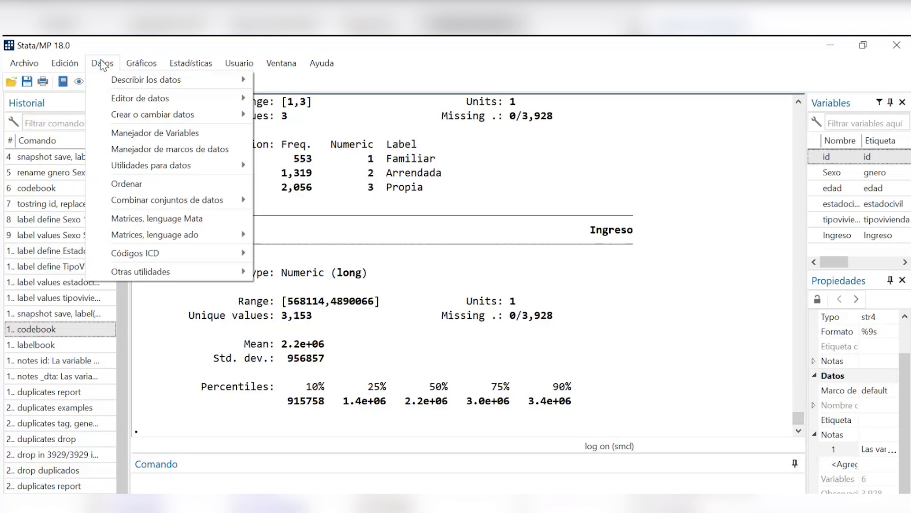
{"action": "mouse_move", "coordinate": [138, 86]}
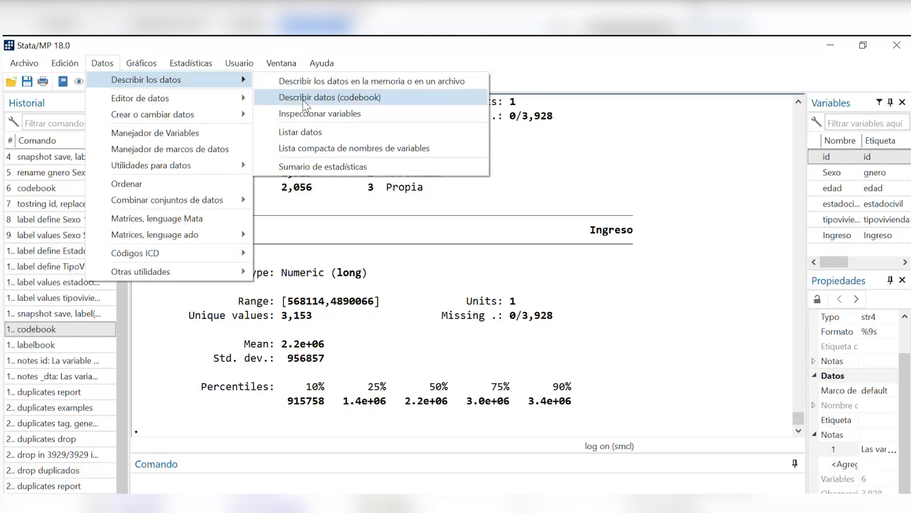
{"action": "left_click", "coordinate": [366, 125]}
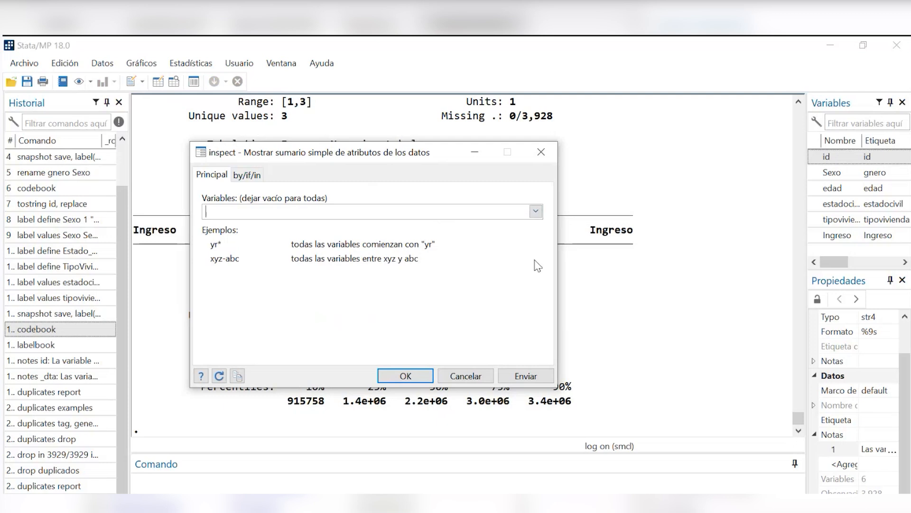
{"action": "left_click", "coordinate": [535, 212]}
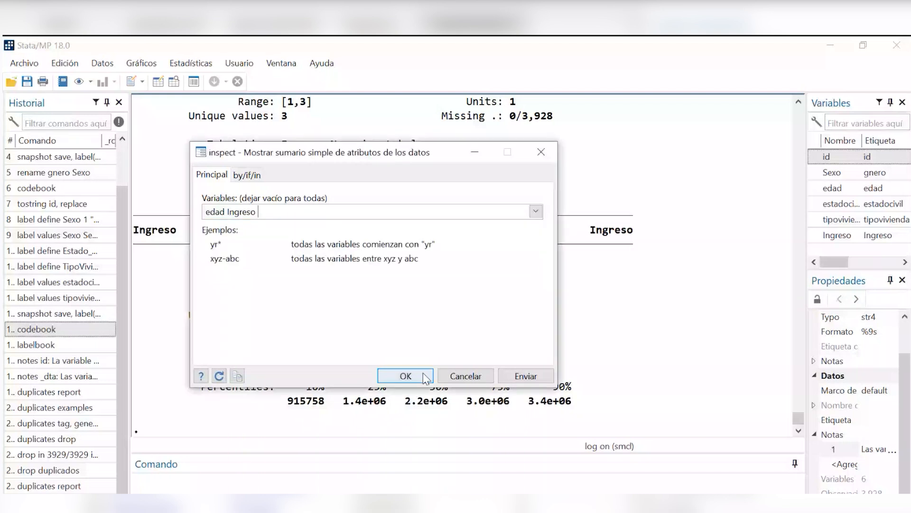
{"action": "left_click", "coordinate": [423, 372]}
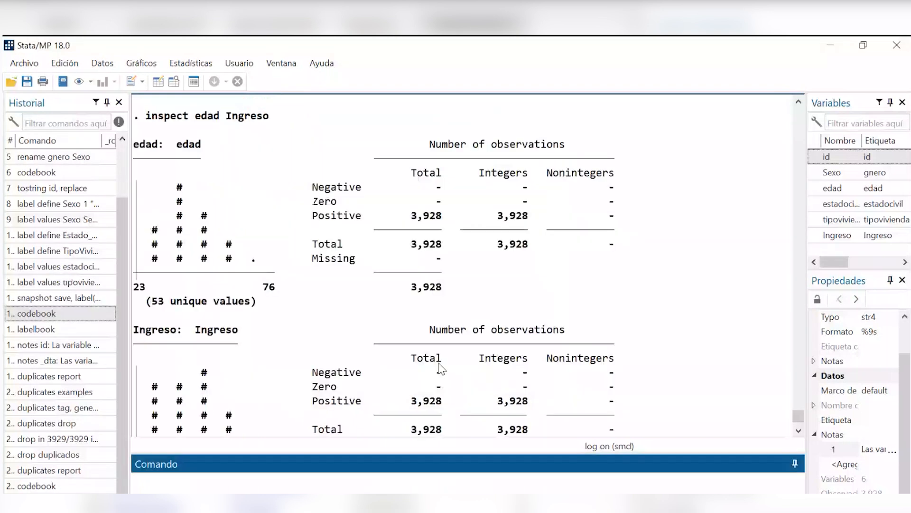
- Compare the inspect output for edad and Ingreso with their codebook statistics, checking distributions, unique values and missing values
{"action": "scroll", "coordinate": [413, 360], "scroll_direction": "up", "scroll_amount": 1}
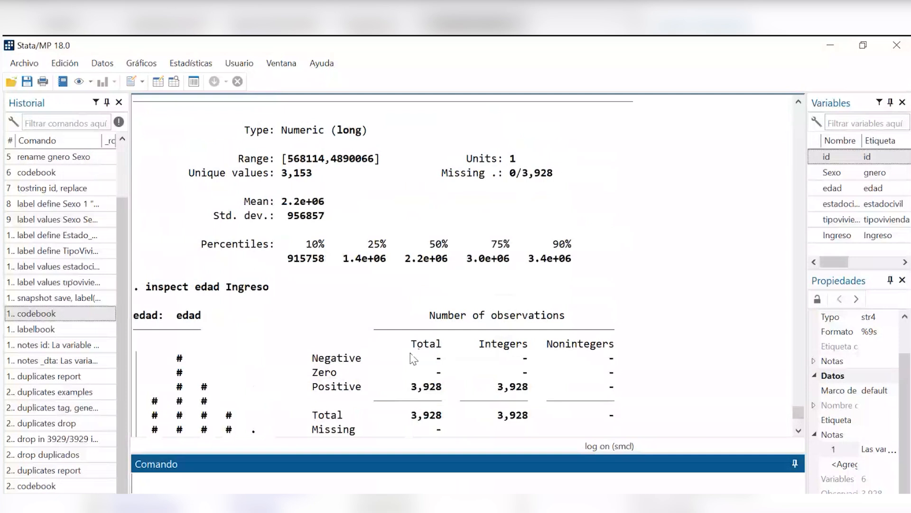
{"action": "scroll", "coordinate": [413, 359], "scroll_direction": "down", "scroll_amount": 5}
{"action": "scroll", "coordinate": [418, 366], "scroll_direction": "up", "scroll_amount": 7}
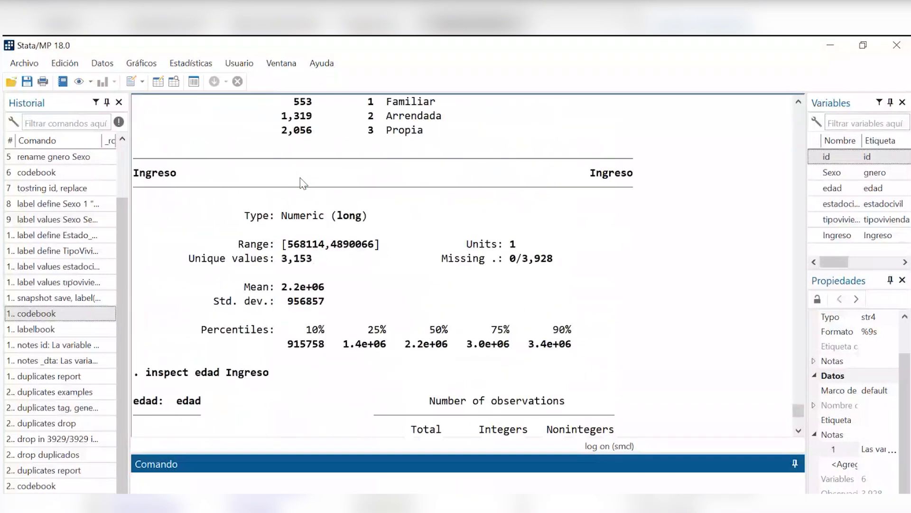
{"action": "scroll", "coordinate": [246, 217], "scroll_direction": "up", "scroll_amount": 8}
{"action": "scroll", "coordinate": [245, 205], "scroll_direction": "up", "scroll_amount": 4}
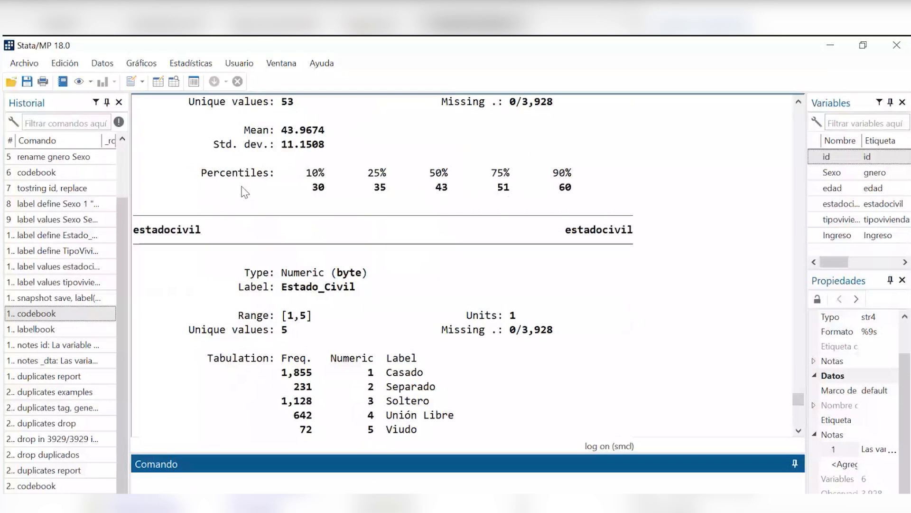
{"action": "scroll", "coordinate": [244, 191], "scroll_direction": "up", "scroll_amount": 2}
{"action": "left_click_drag", "start_coordinate": [244, 144], "coordinate": [579, 288]}
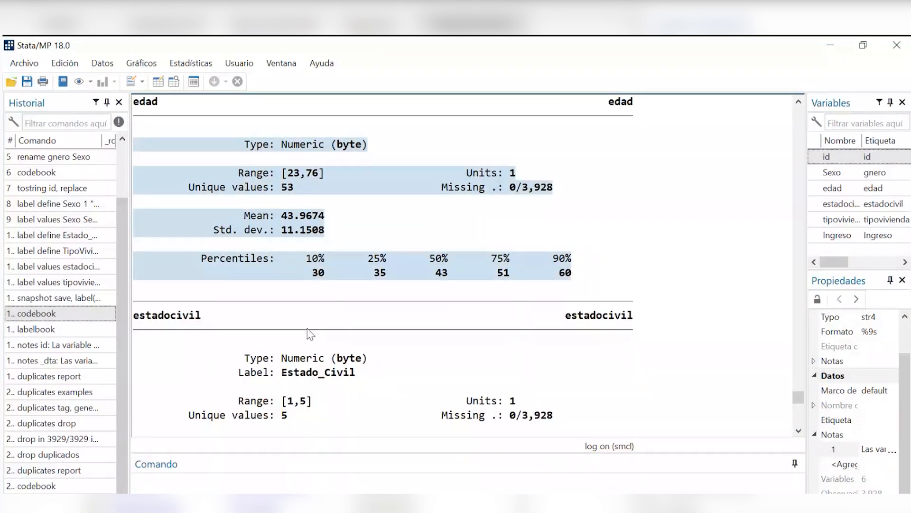
{"action": "scroll", "coordinate": [384, 356], "scroll_direction": "down", "scroll_amount": 20}
{"action": "scroll", "coordinate": [385, 356], "scroll_direction": "down", "scroll_amount": 1}
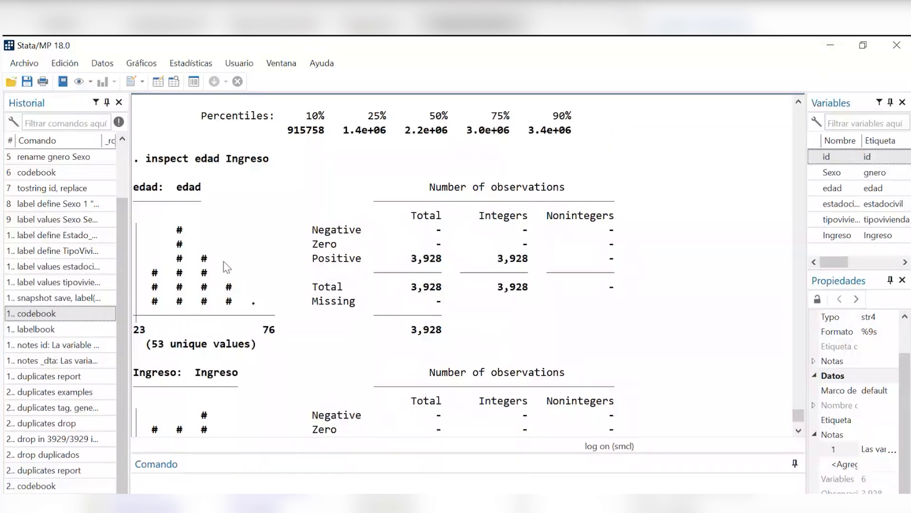
{"action": "scroll", "coordinate": [238, 315], "scroll_direction": "down", "scroll_amount": 2}
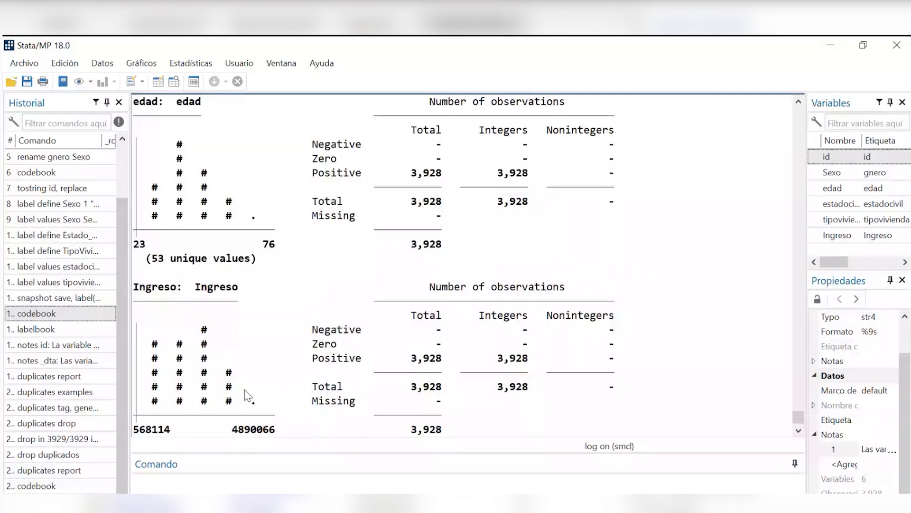
{"action": "scroll", "coordinate": [199, 276], "scroll_direction": "down", "scroll_amount": 1}
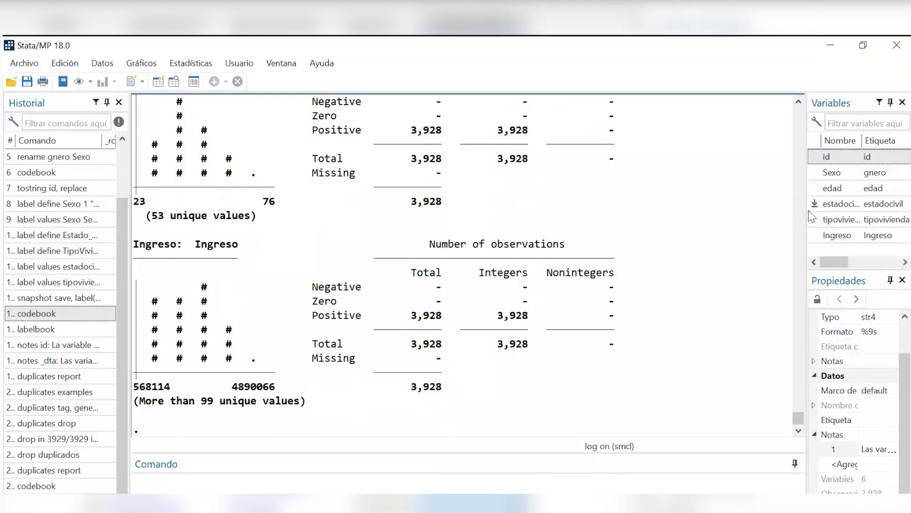
- Widen the variables list and save the cleaned dataset as Taller_1411_uniminuto_datos.dta in the capacitación_stata folder
{"action": "left_click_drag", "start_coordinate": [806, 222], "coordinate": [766, 230]}
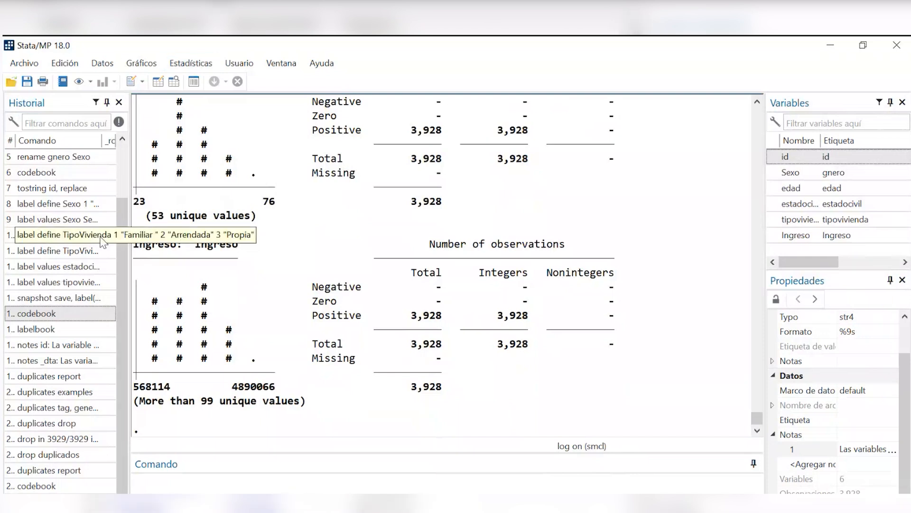
{"action": "scroll", "coordinate": [101, 242], "scroll_direction": "up", "scroll_amount": 2}
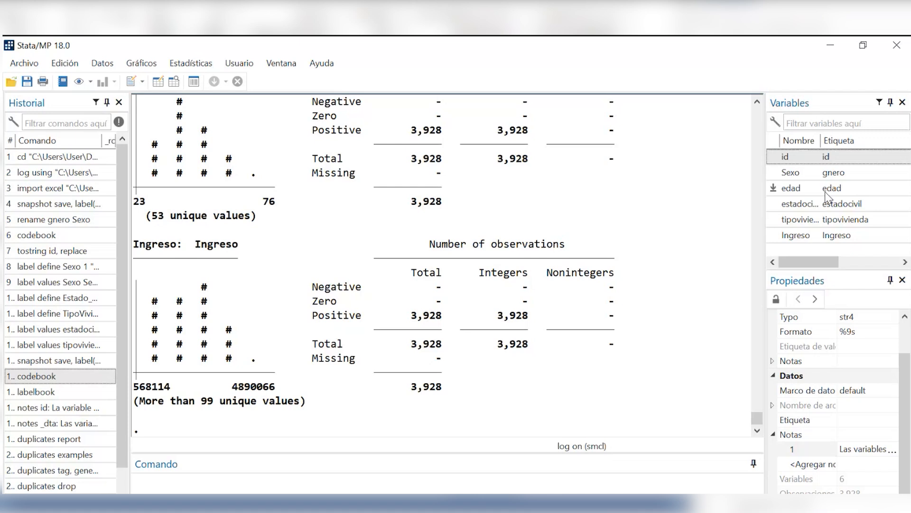
{"action": "left_click", "coordinate": [11, 69]}
{"action": "left_click", "coordinate": [10, 70]}
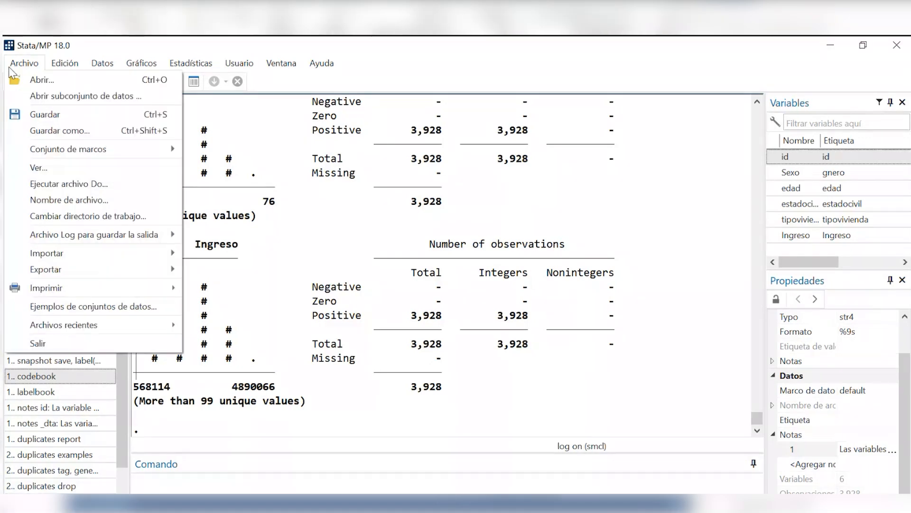
{"action": "left_click", "coordinate": [19, 131]}
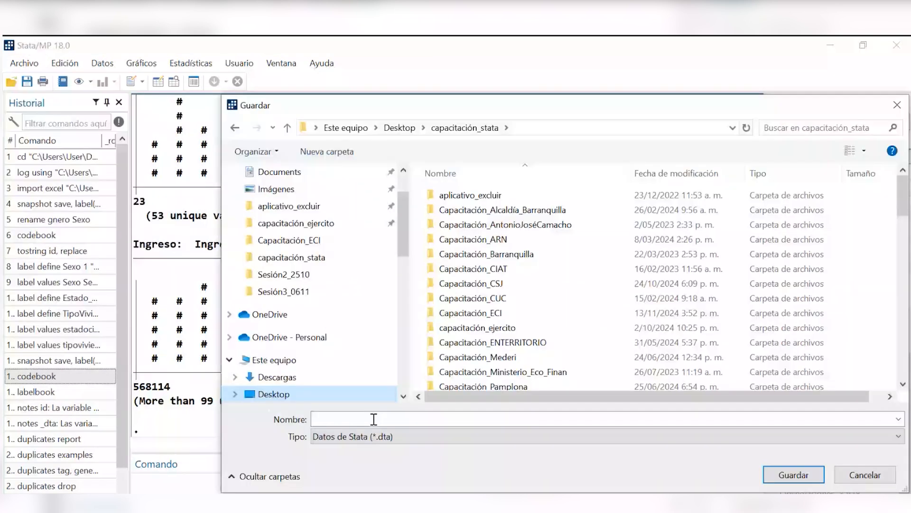
{"action": "left_click", "coordinate": [374, 419]}
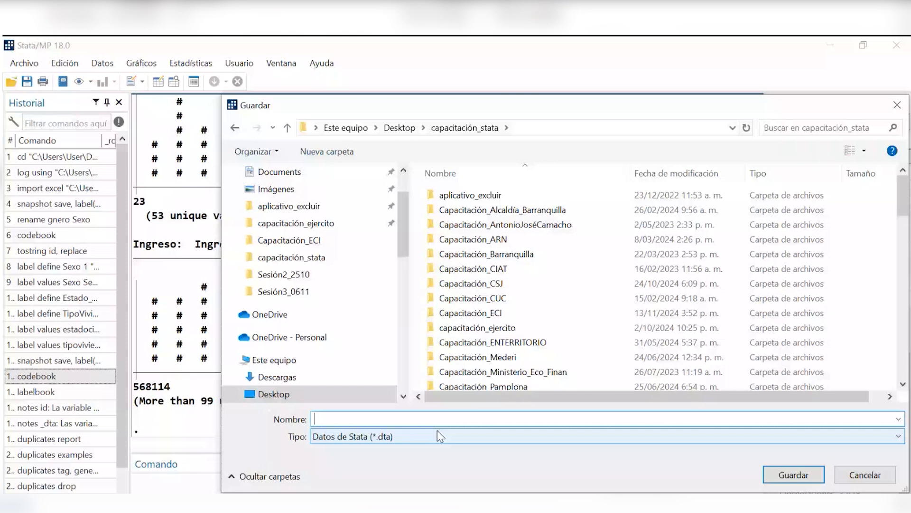
{"action": "type", "text": "talle"}
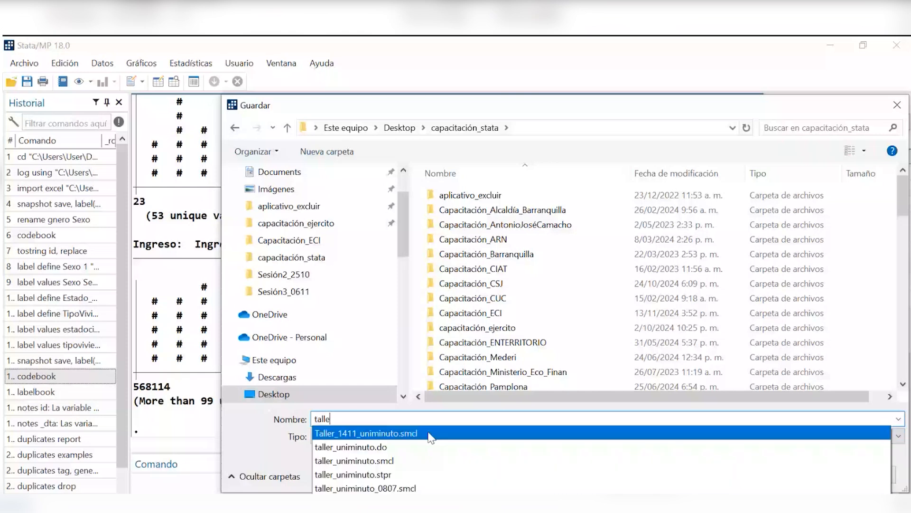
{"action": "left_click", "coordinate": [431, 434]}
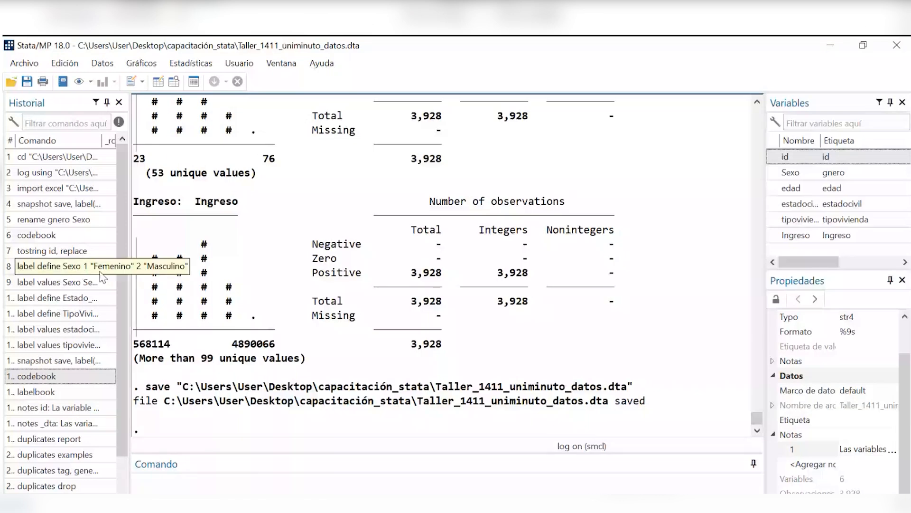
- Close the session log and check its log type and closing date in the results
{"action": "left_click", "coordinate": [41, 64]}
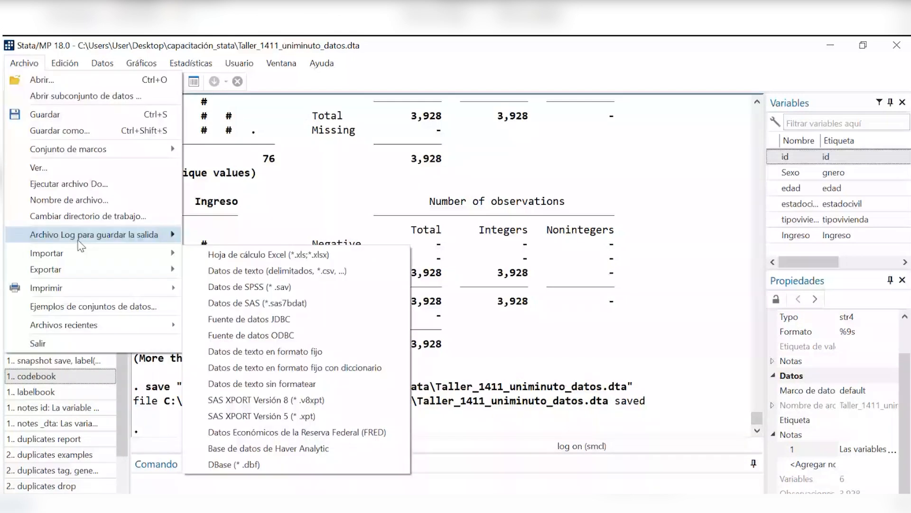
{"action": "mouse_move", "coordinate": [87, 241]}
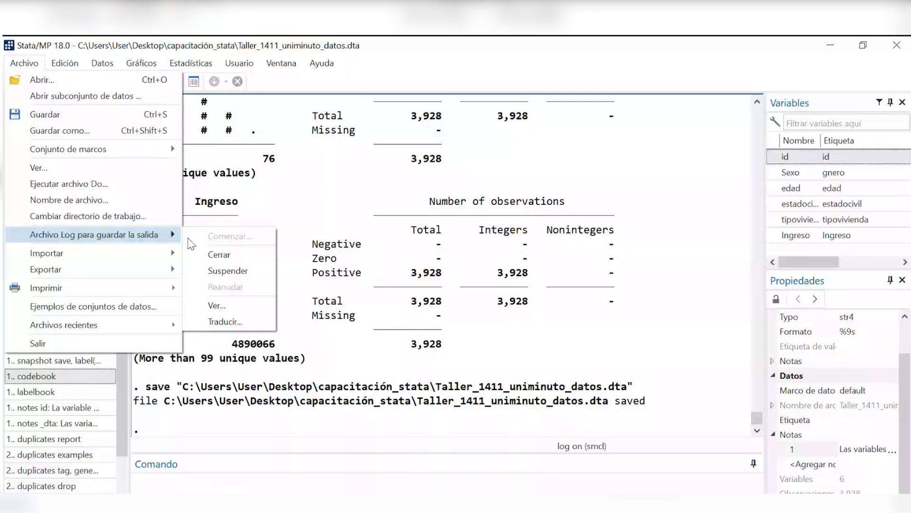
{"action": "left_click", "coordinate": [220, 255]}
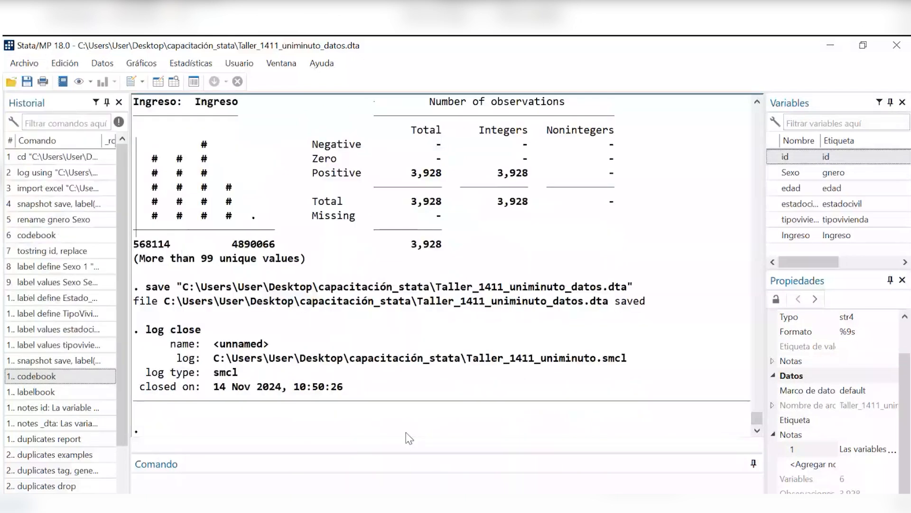
{"action": "left_click_drag", "start_coordinate": [347, 389], "coordinate": [177, 379]}
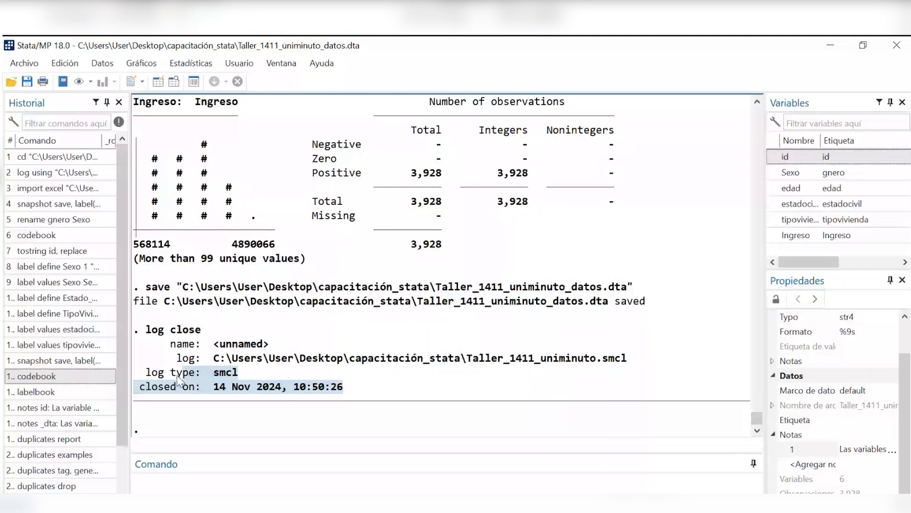
{"action": "left_click", "coordinate": [353, 396]}
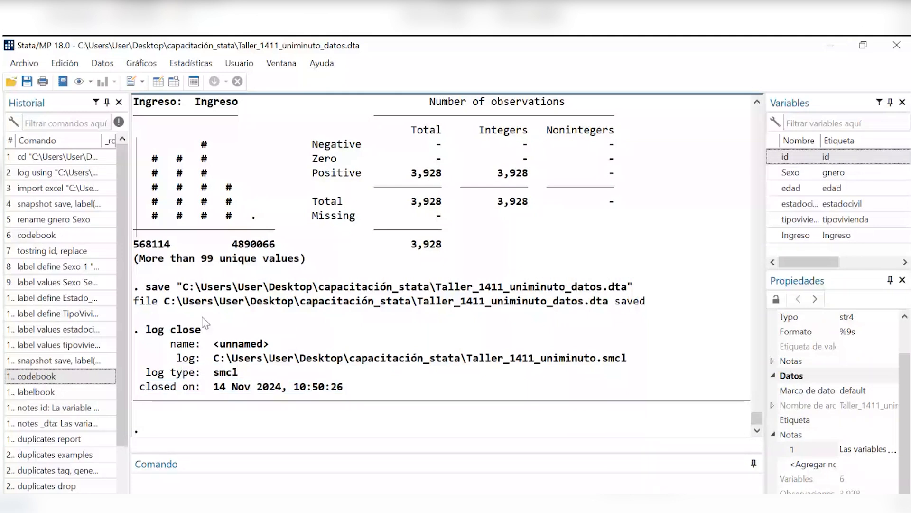
- Widen the command history and enlarge its text to review the commands executed in the session
{"action": "scroll", "coordinate": [92, 151], "scroll_direction": "down", "scroll_amount": 2}
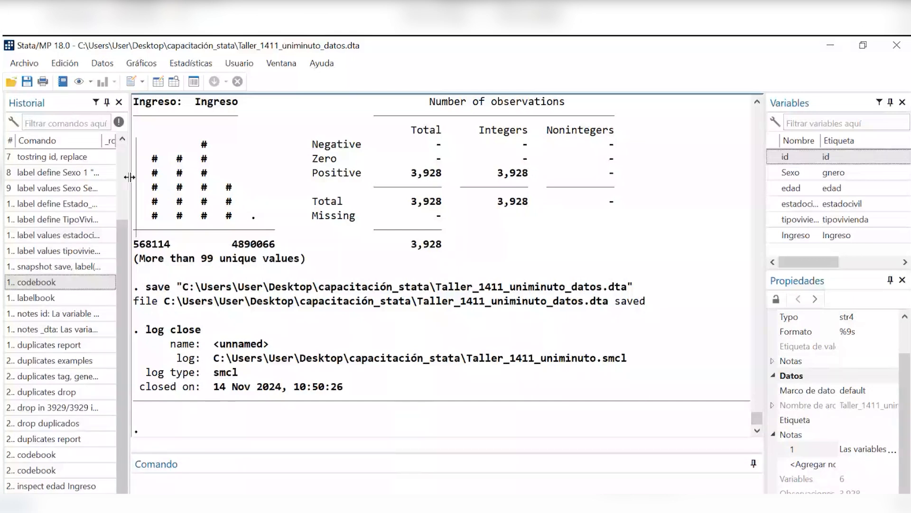
{"action": "left_click_drag", "start_coordinate": [129, 177], "coordinate": [284, 177]}
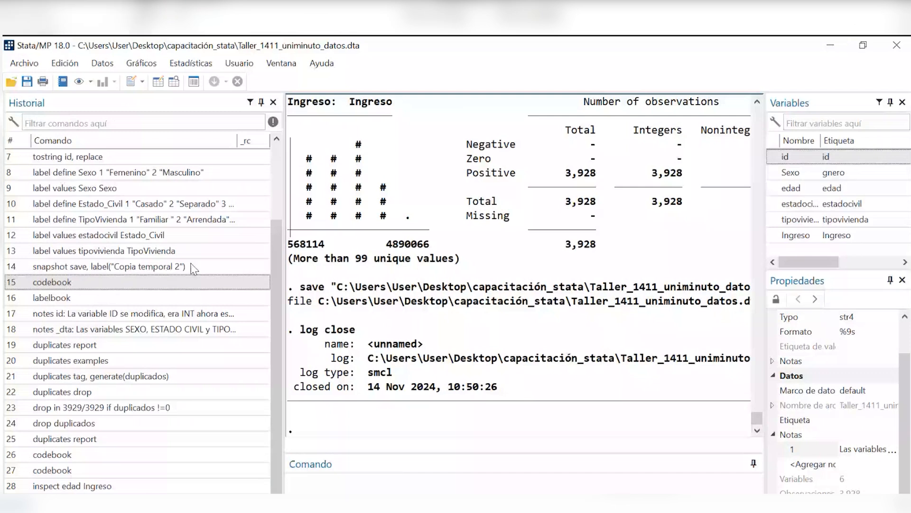
{"action": "right_click", "coordinate": [174, 162]}
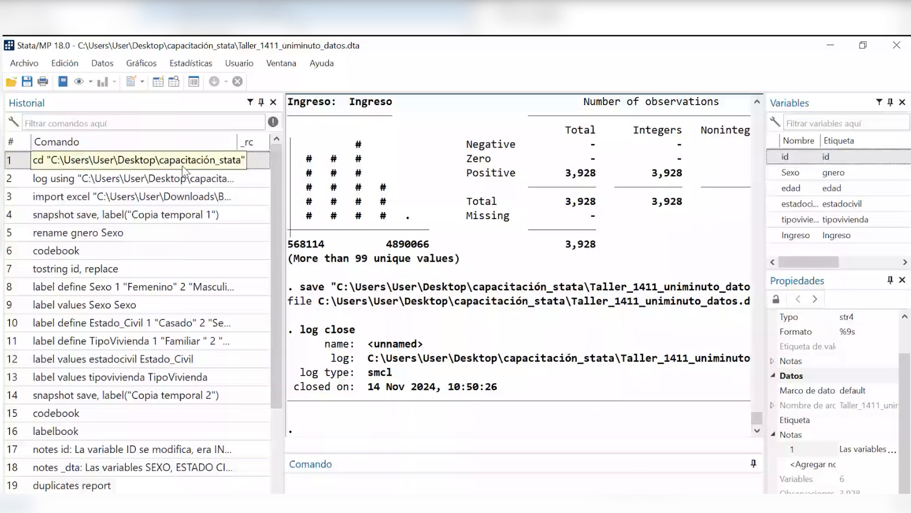
{"action": "scroll", "coordinate": [161, 368], "scroll_direction": "down", "scroll_amount": 3}
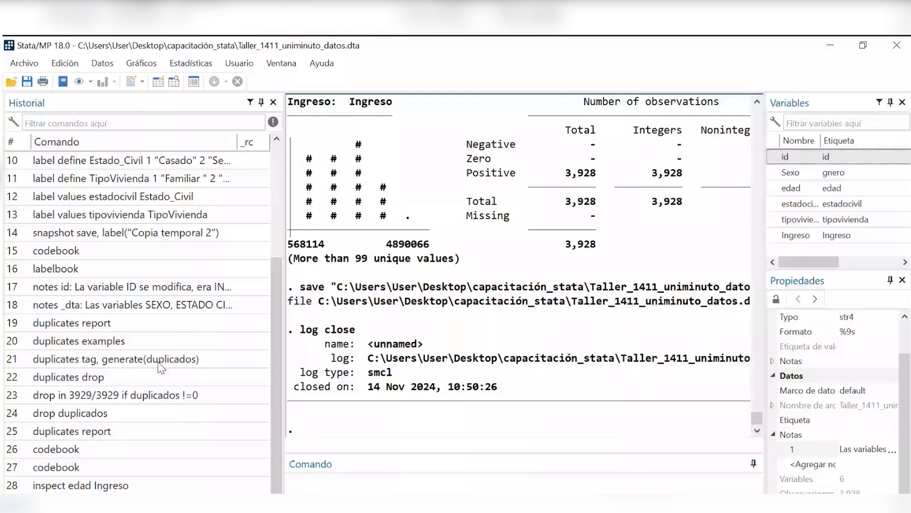
- Send all commands in the history to the Do-file Editor and review the resulting script
{"action": "left_click", "coordinate": [126, 232]}
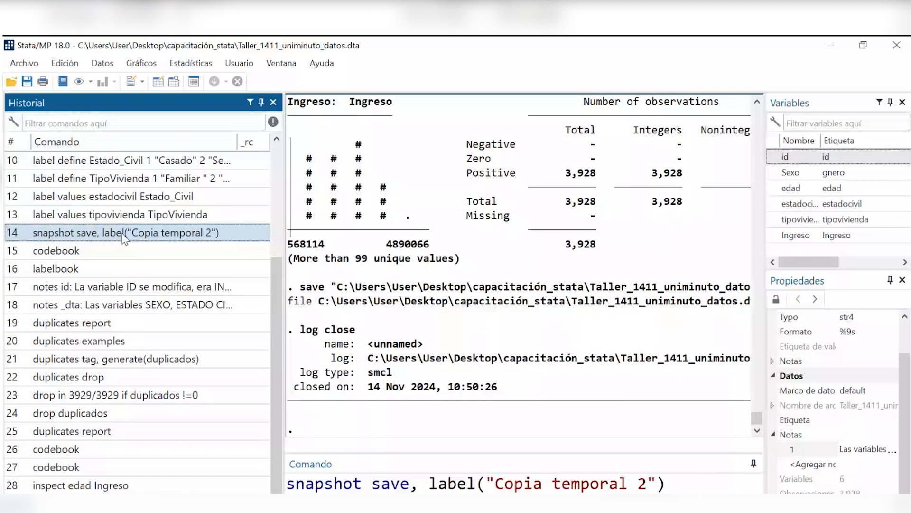
{"action": "right_click", "coordinate": [221, 234]}
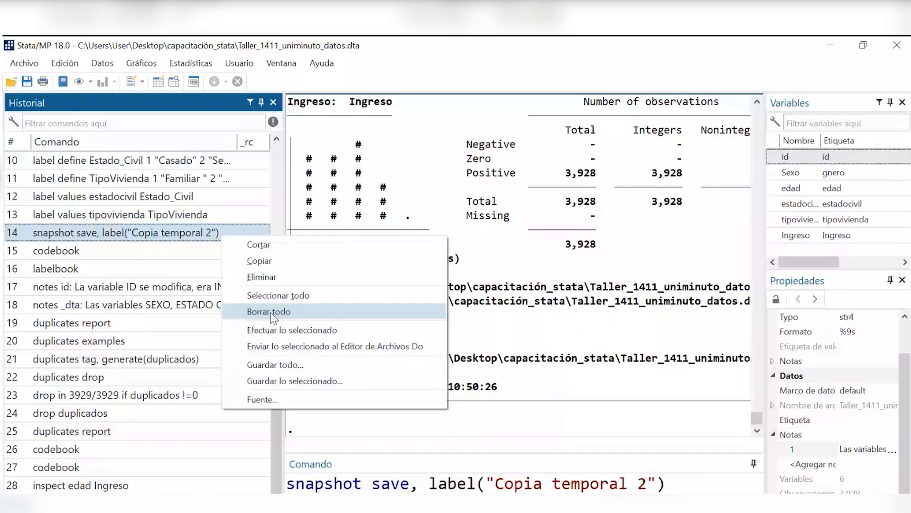
{"action": "left_click", "coordinate": [279, 295]}
{"action": "right_click", "coordinate": [238, 267]}
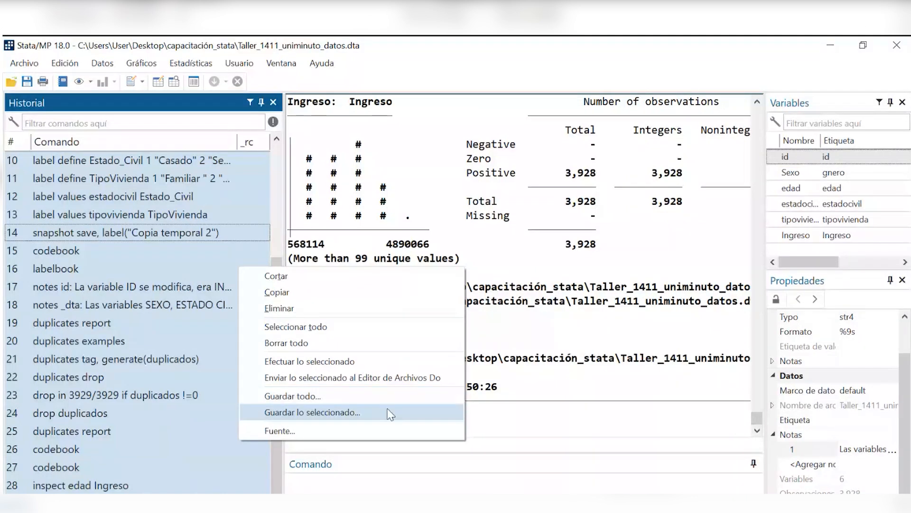
{"action": "left_click", "coordinate": [395, 377]}
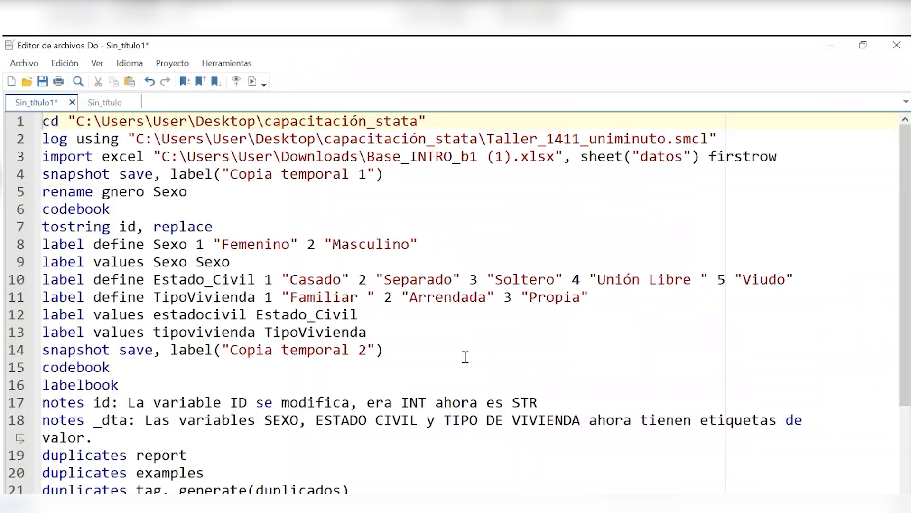
{"action": "scroll", "coordinate": [544, 245], "scroll_direction": "down", "scroll_amount": 3}
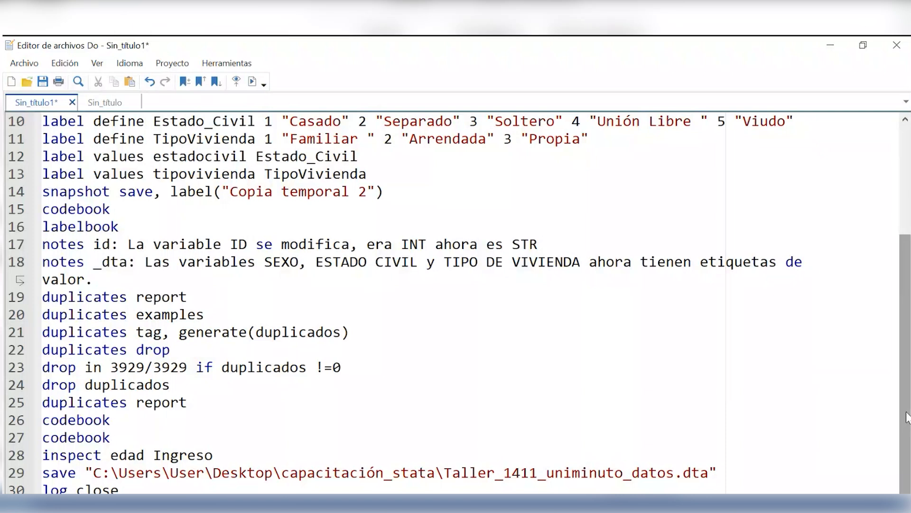
{"action": "scroll", "coordinate": [905, 361], "scroll_direction": "up", "scroll_amount": 3}
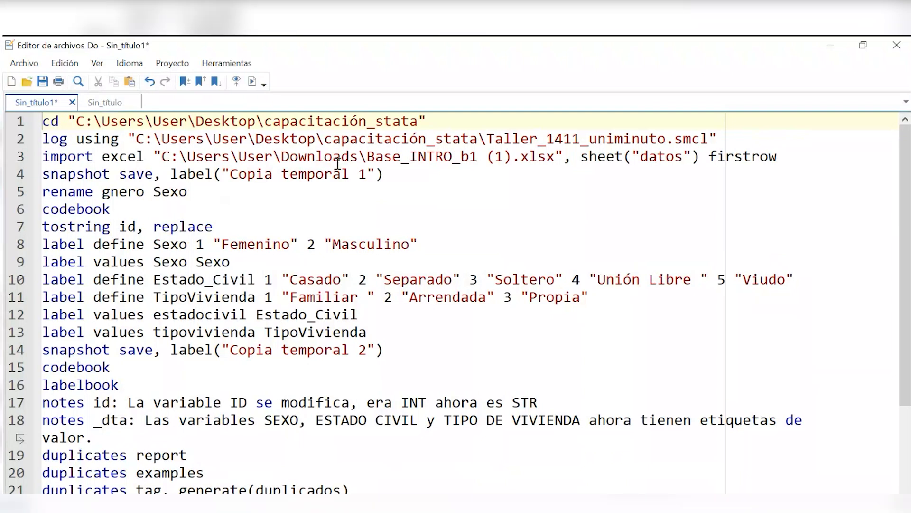
- Add the title comment "//***Sesión 1 - Taller UNIMINUTO**" above the first command of the do-file
{"action": "key", "text": "Return"}
{"action": "key", "text": "Up"}
{"action": "key", "text": "Return"}
{"action": "key", "text": "Up"}
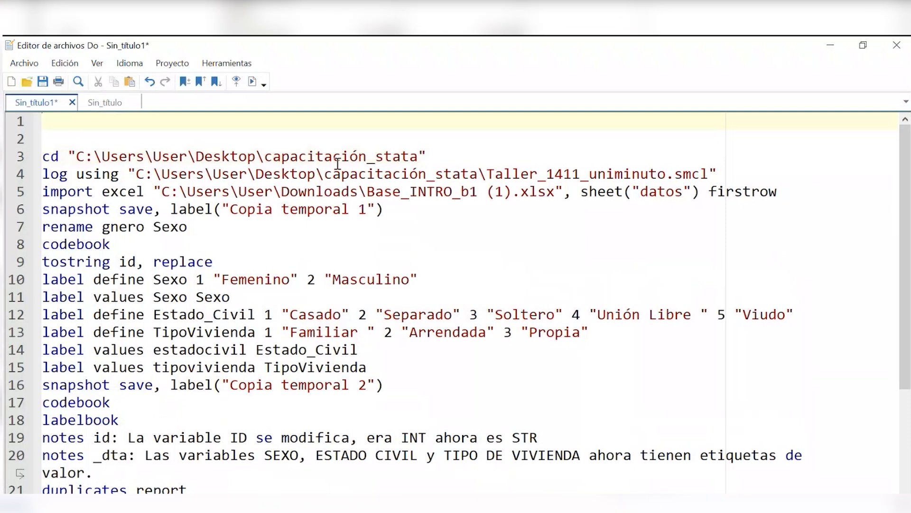
{"action": "type", "text": "//***sESIO"}
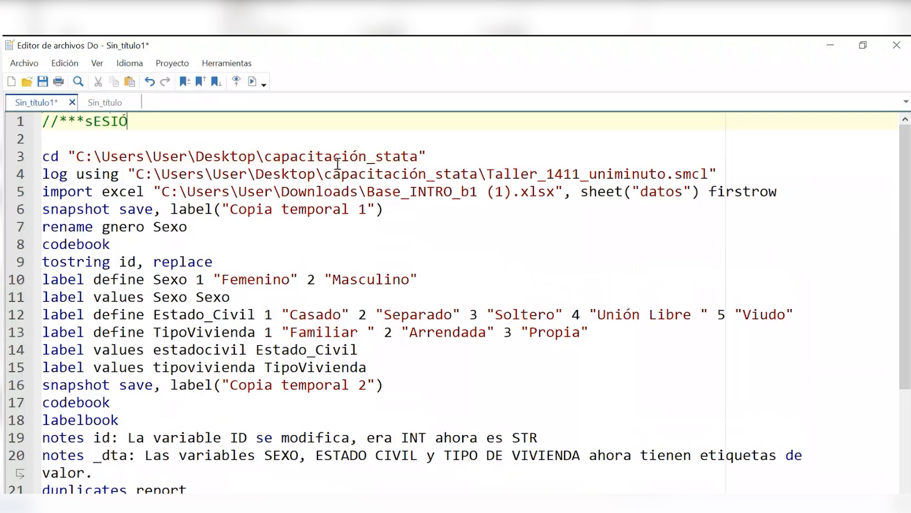
{"action": "key", "text": "BackSpace"}
{"action": "key", "text": "BackSpace"}
{"action": "key", "text": "BackSpace"}
{"action": "key", "text": "BackSpace"}
{"action": "key", "text": "BackSpace"}
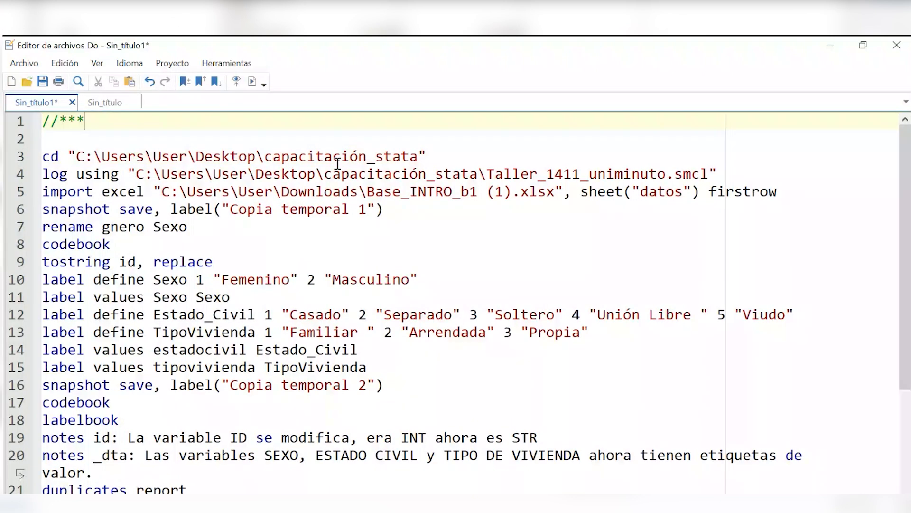
{"action": "type", "text": "Sesión 1"}
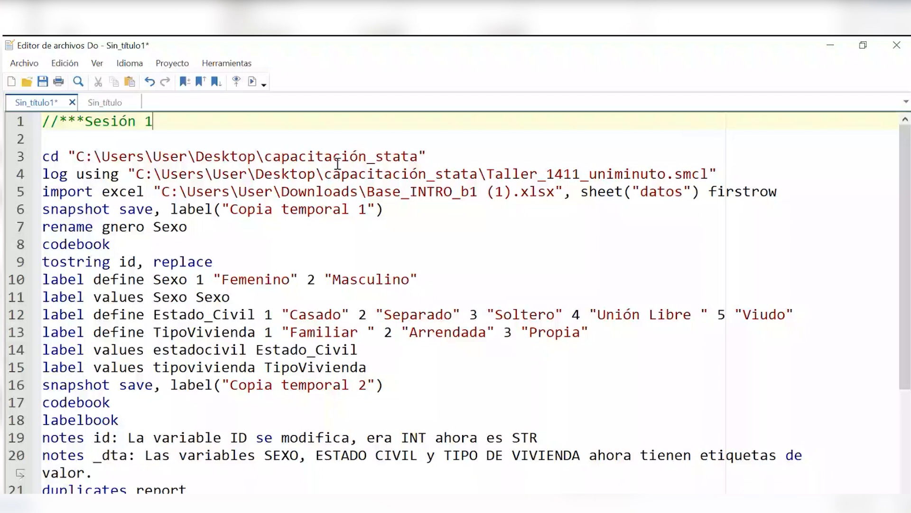
{"action": "type", "text": " - Taller UNI"}
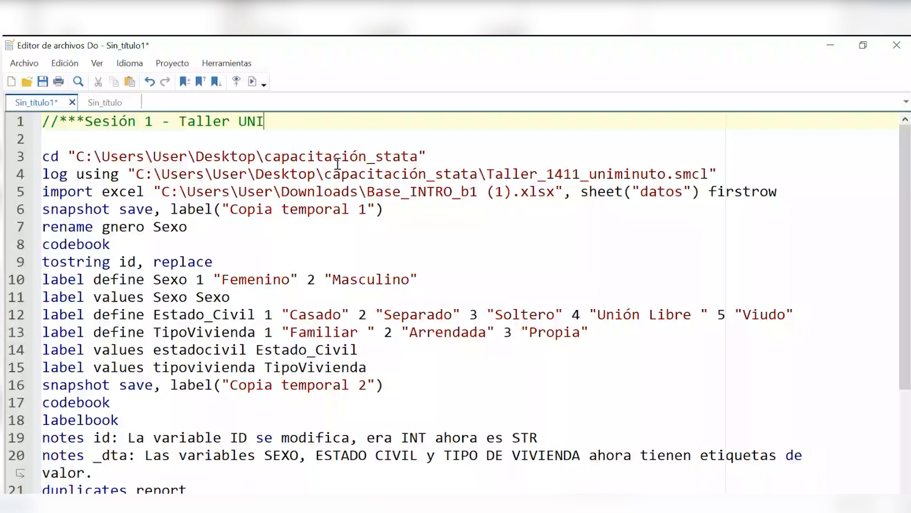
{"action": "type", "text": "MINUTO**"}
- Add a comment line of asterisks under the title, as wide as the title, and remove the blank line above the cd command
{"action": "key", "text": "Return"}
{"action": "type", "text": "//"}
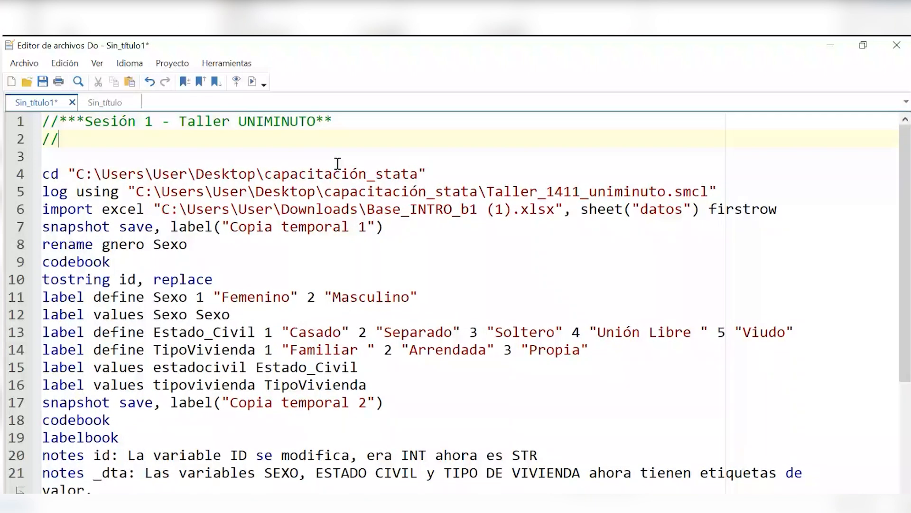
{"action": "type", "text": "********************************"}
{"action": "key", "text": "Down"}
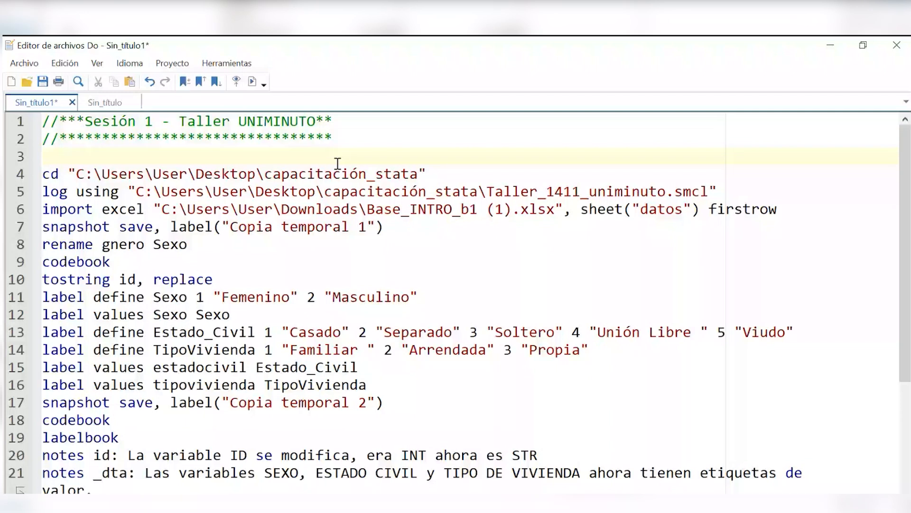
{"action": "key", "text": "Delete"}
- Append the comment "//Cambio de directorio de trabajo" to the cd line and "//Grabación de un archivo log - bitácora" to the log using line
{"action": "left_click", "coordinate": [437, 164]}
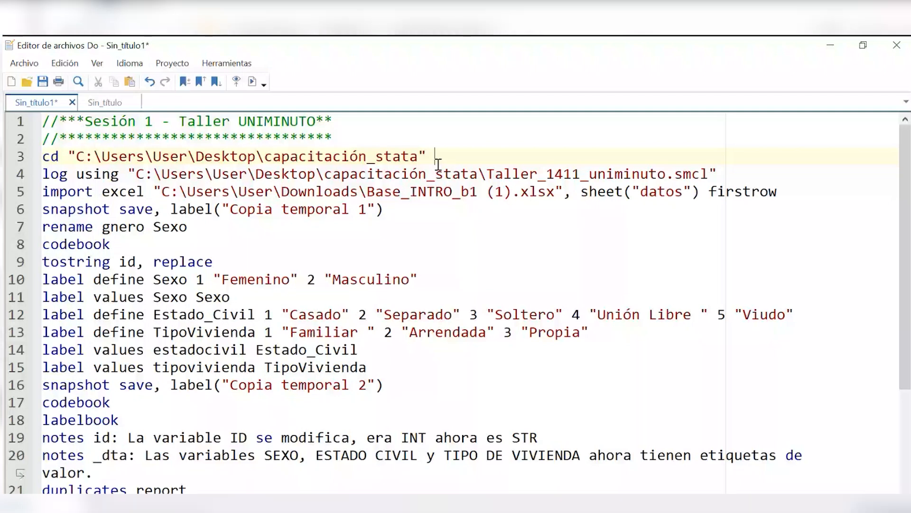
{"action": "type", "text": "//Cambio de d"}
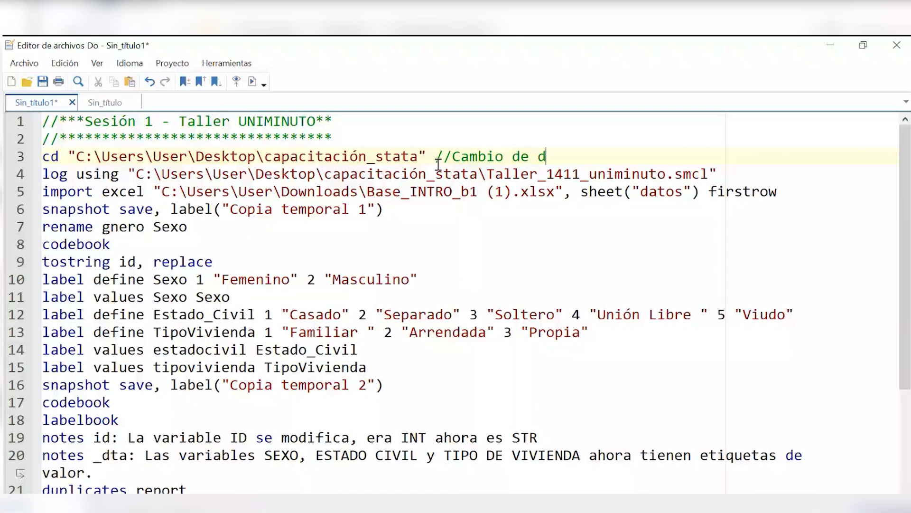
{"action": "type", "text": "irectorio de trabajo"}
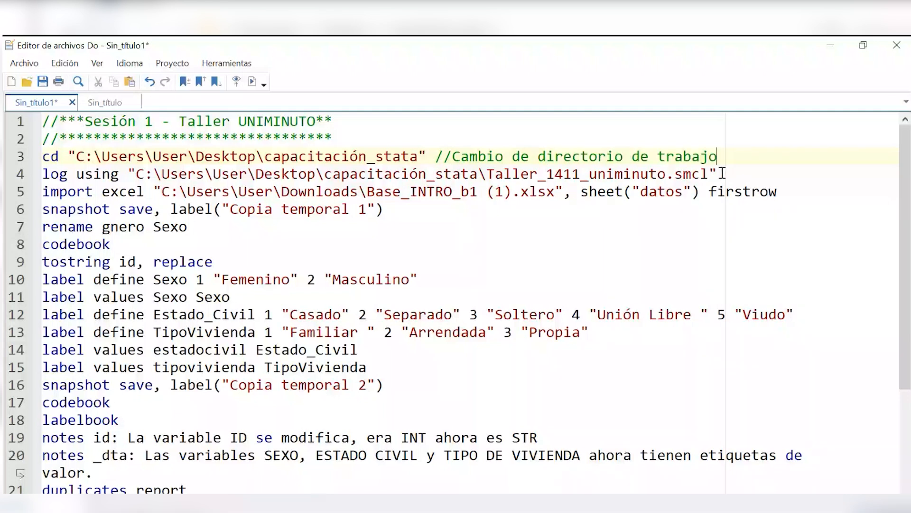
{"action": "left_click", "coordinate": [722, 174]}
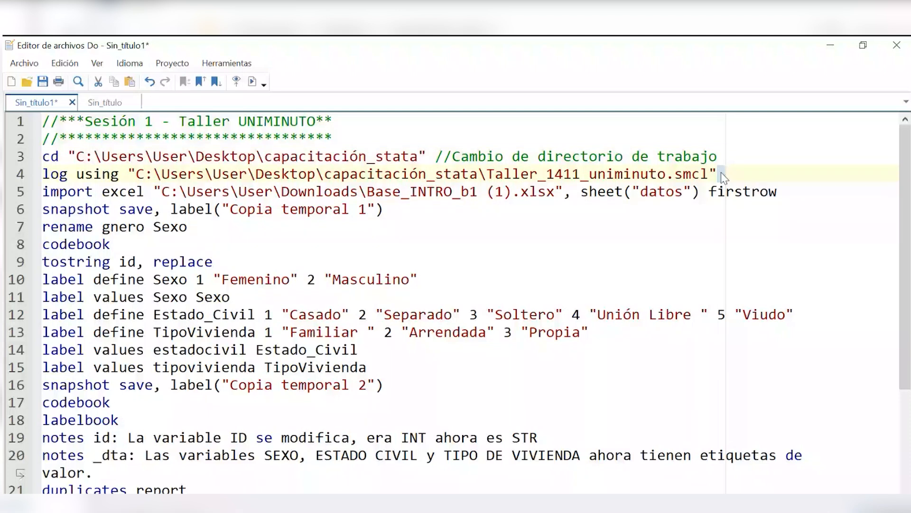
{"action": "type", "text": "//Grabació"}
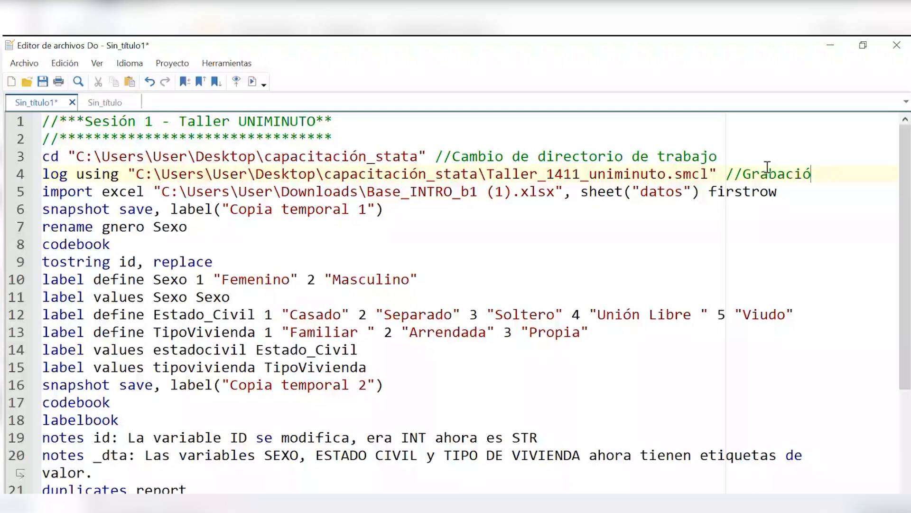
{"action": "type", "text": "n de un archivo log -"}
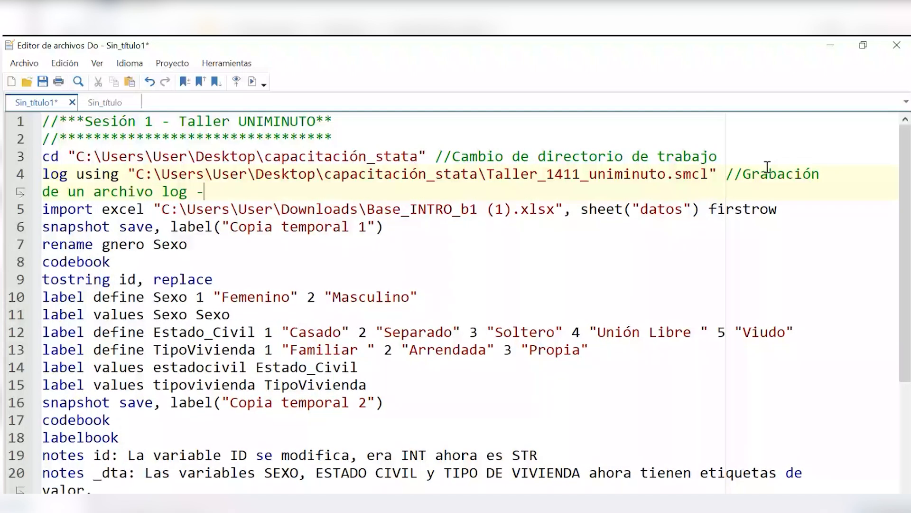
{"action": "type", "text": " bitácora"}
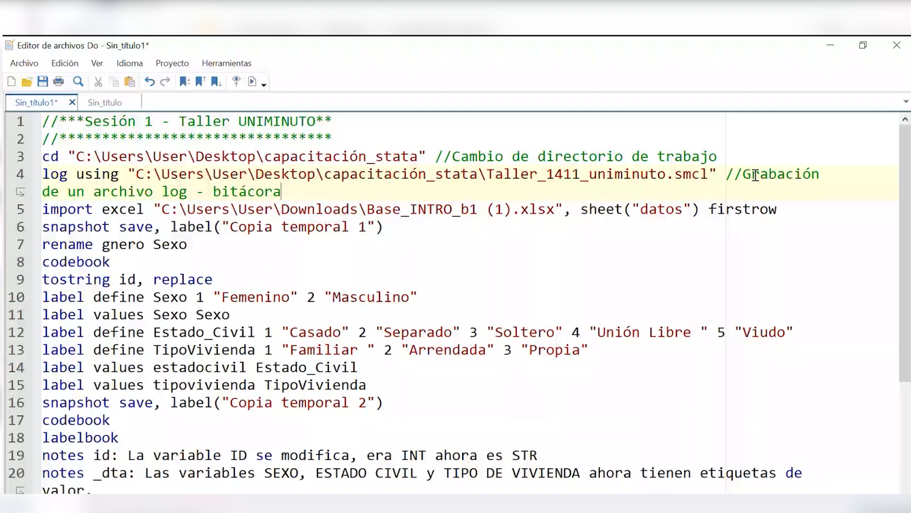
- Append the comment "//Creación de una copia temporal" to the first snapshot line and "//Renombrar una variable" to the rename line
{"action": "left_click", "coordinate": [822, 217]}
{"action": "left_click", "coordinate": [417, 236]}
{"action": "left_click", "coordinate": [414, 232]}
{"action": "type", "text": "//Creaci"}
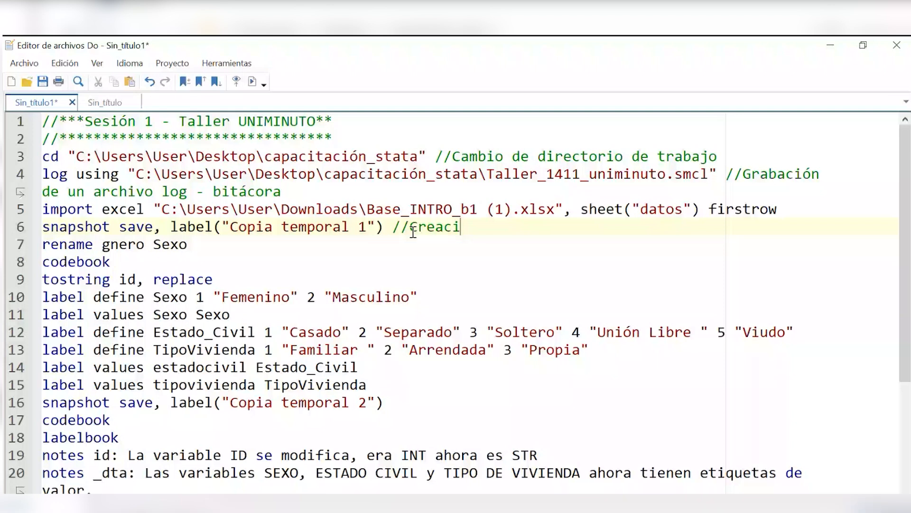
{"action": "type", "text": "ón de una copia temporal"}
{"action": "left_click", "coordinate": [235, 247]}
{"action": "type", "text": "/"}
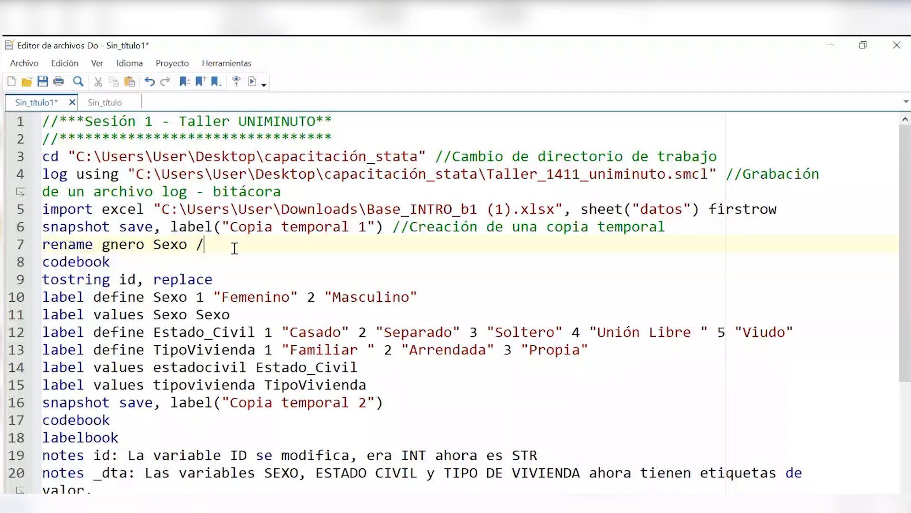
{"action": "type", "text": "/Renombrar una variable"}
- Append "//Descripción del conjunto de datos" to the first codebook line and "//Transformación de una variable de tipo INT a STR" to the tostring line
{"action": "left_click", "coordinate": [132, 266]}
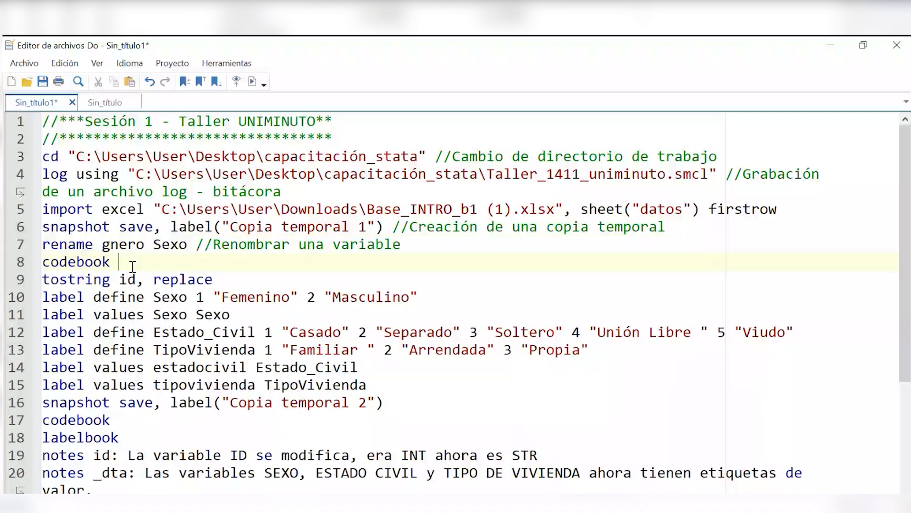
{"action": "type", "text": "//D"}
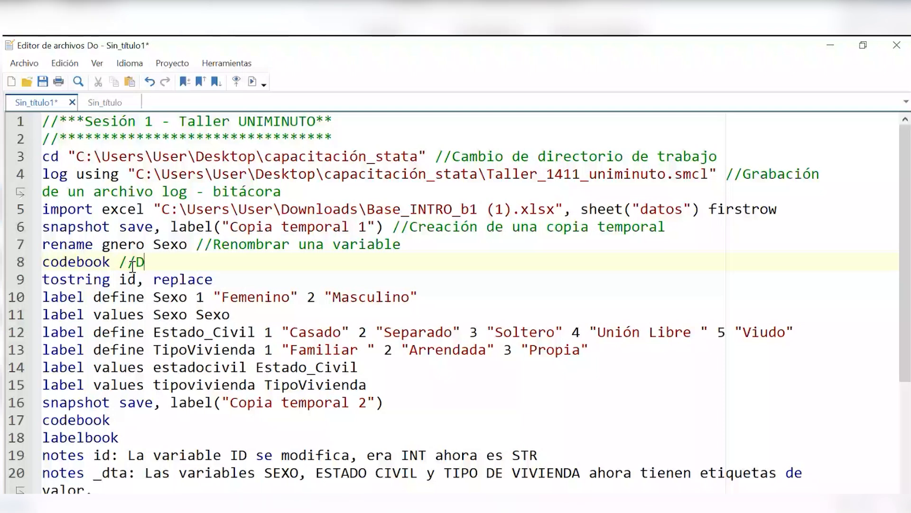
{"action": "type", "text": "escripción del conjunto de datos"}
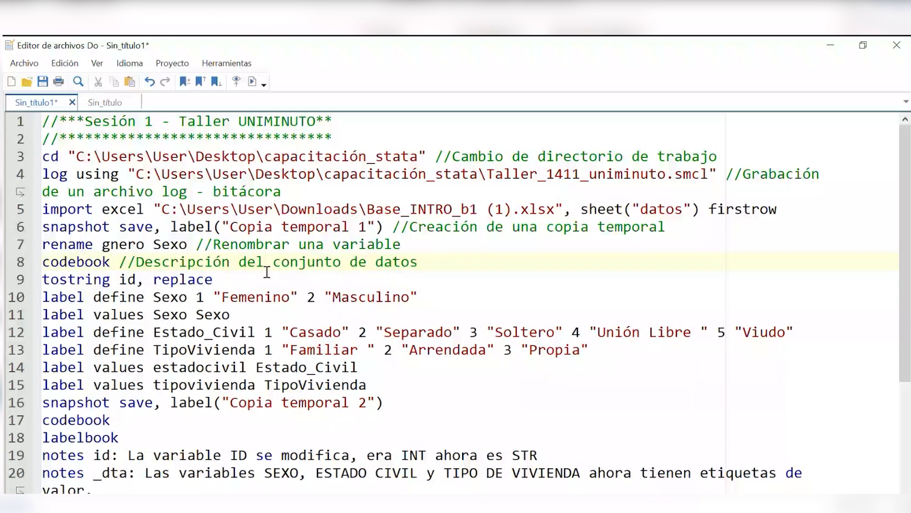
{"action": "left_click", "coordinate": [266, 272]}
{"action": "type", "text": "//Transformaci"}
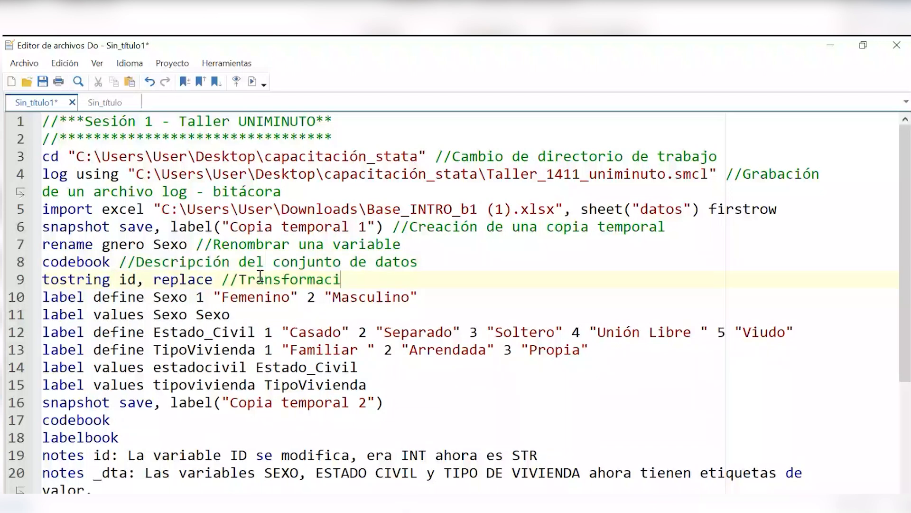
{"action": "type", "text": "ón de una va"}
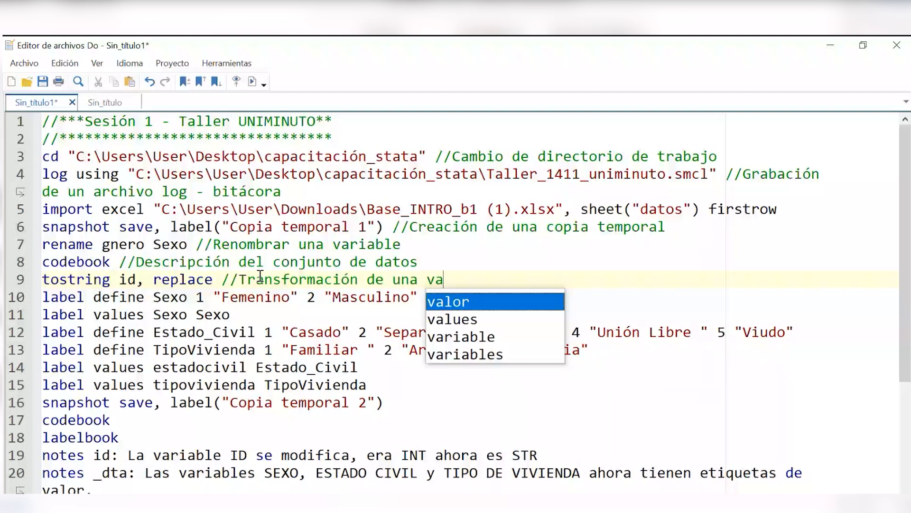
{"action": "type", "text": "riab"}
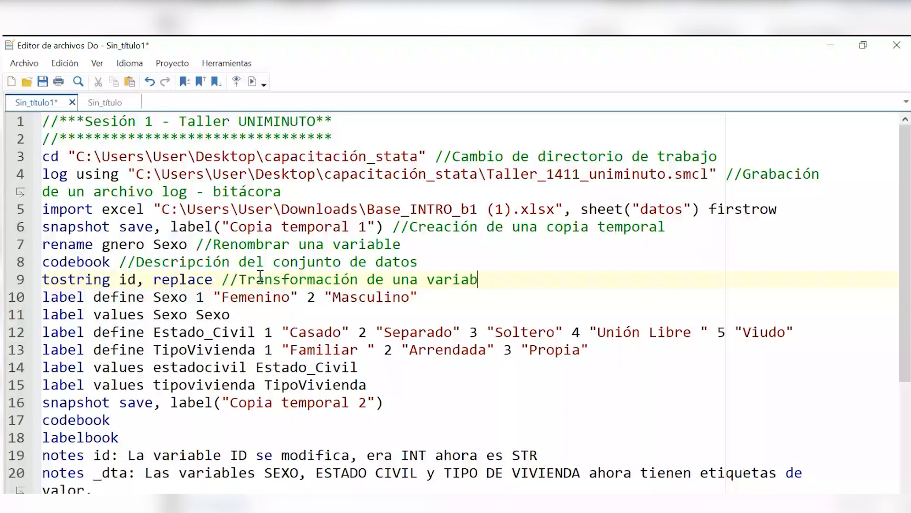
{"action": "type", "text": "le de tipo"}
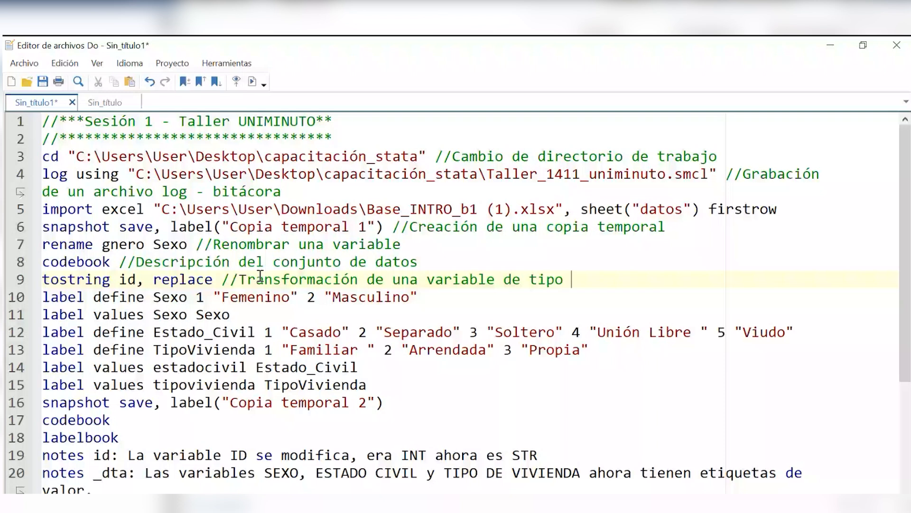
{"action": "type", "text": "INT a STR"}
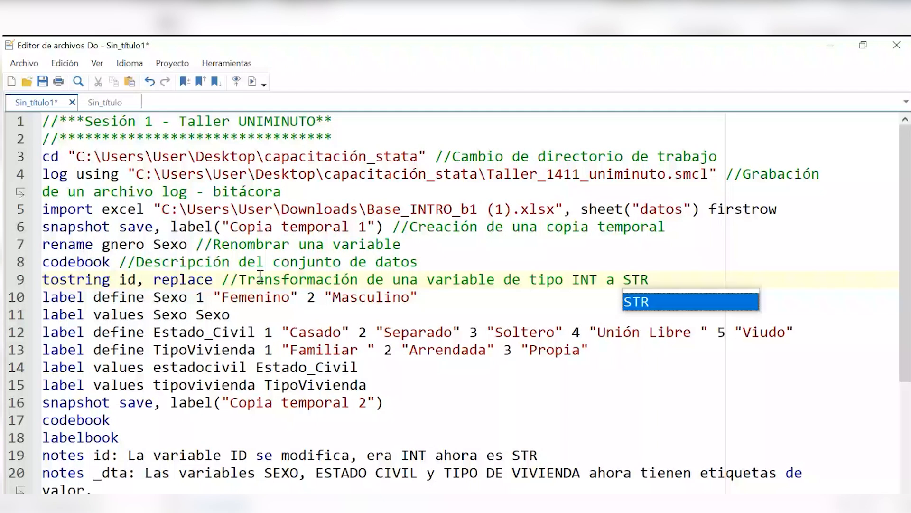
- Insert a bookmark titled "Gestión de datos #1" between the tostring and first label define commands, without a blank line after it
{"action": "key", "text": "Return"}
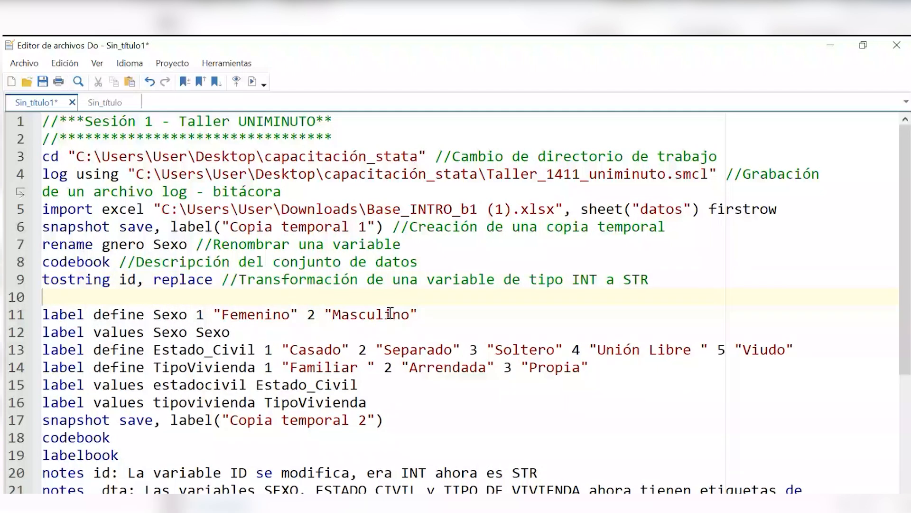
{"action": "left_click", "coordinate": [183, 82]}
{"action": "left_click_drag", "start_coordinate": [144, 298], "coordinate": [70, 299]}
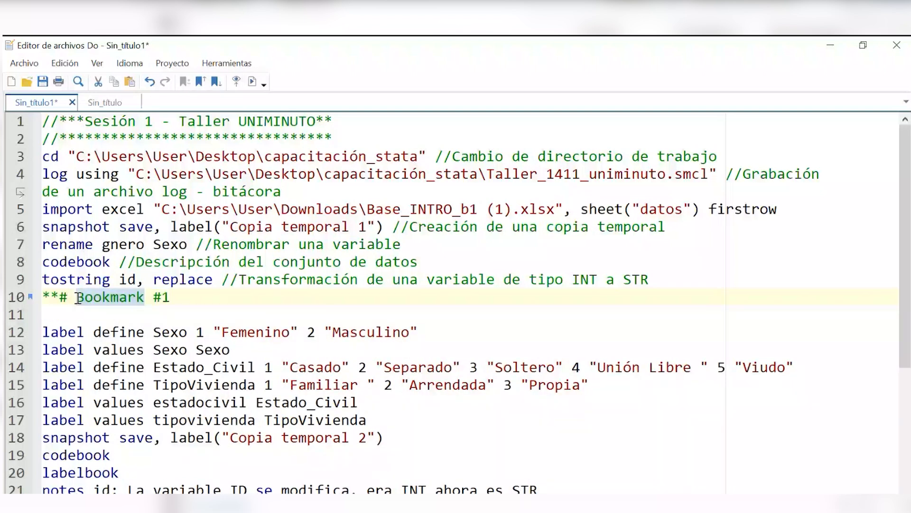
{"action": "type", "text": "Gestión de dato"}
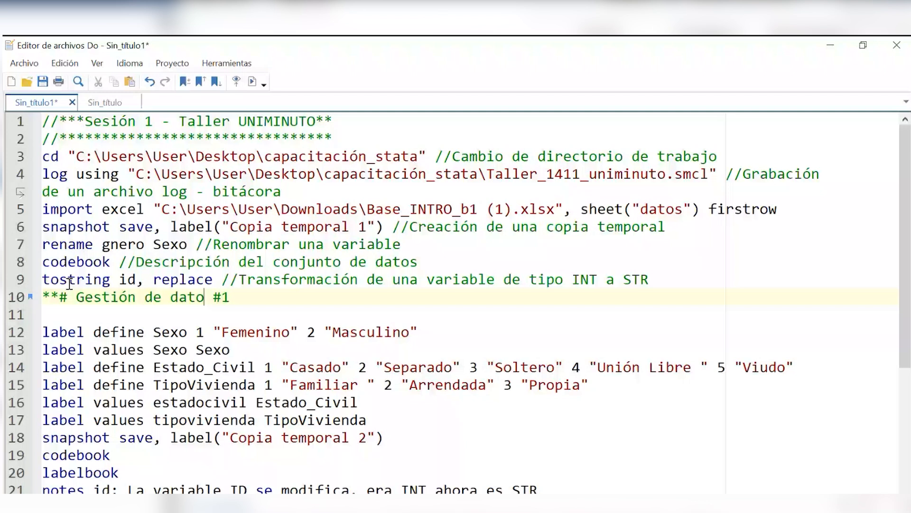
{"action": "type", "text": "s"}
{"action": "key", "text": "End"}
{"action": "key", "text": "Delete"}
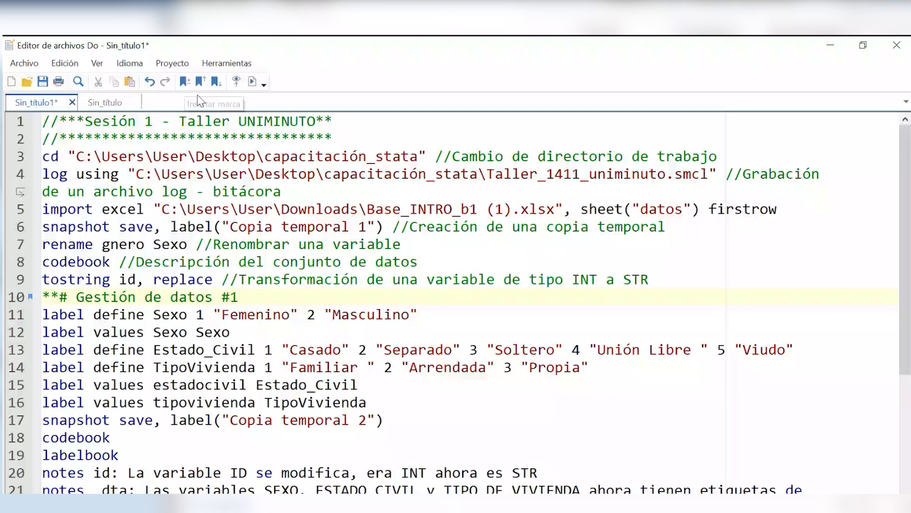
- Extend the first bookmark's title to "Gestión de datos - Etiquetas #1"
{"action": "key", "text": "shift+Home"}
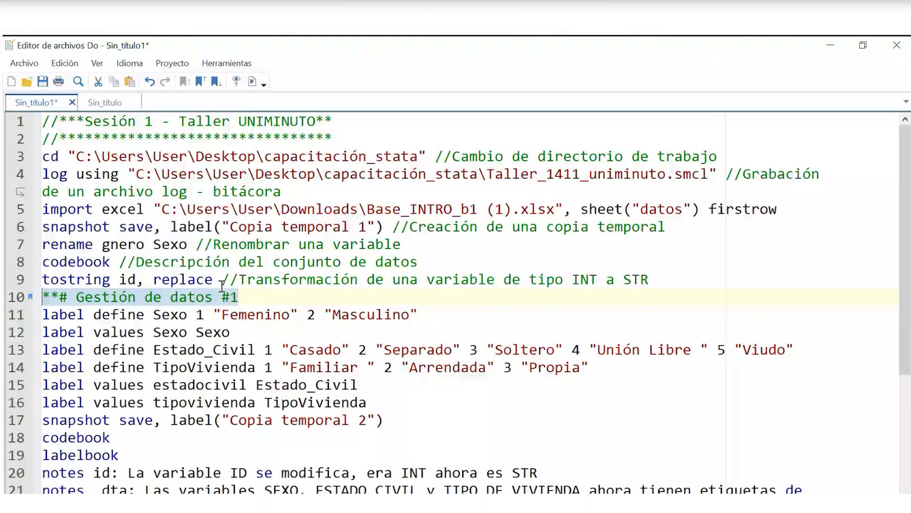
{"action": "left_click", "coordinate": [216, 297]}
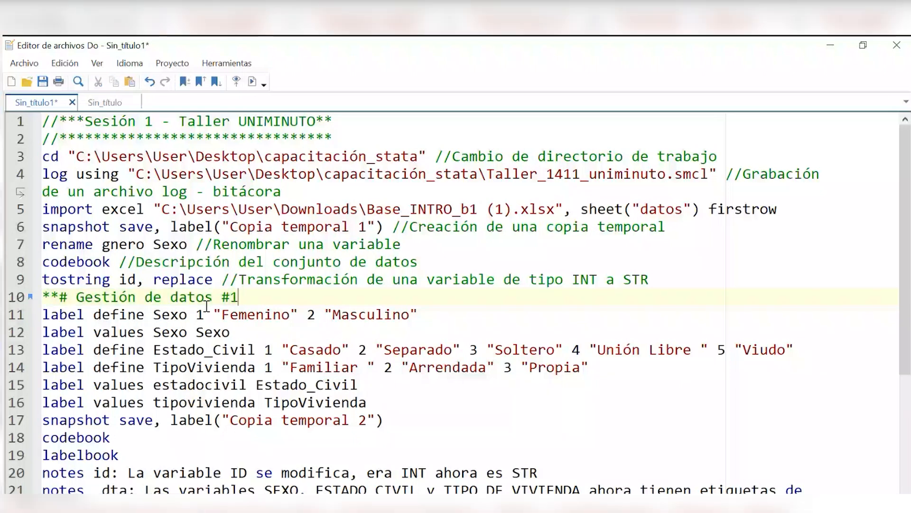
{"action": "type", "text": "- Eti "}
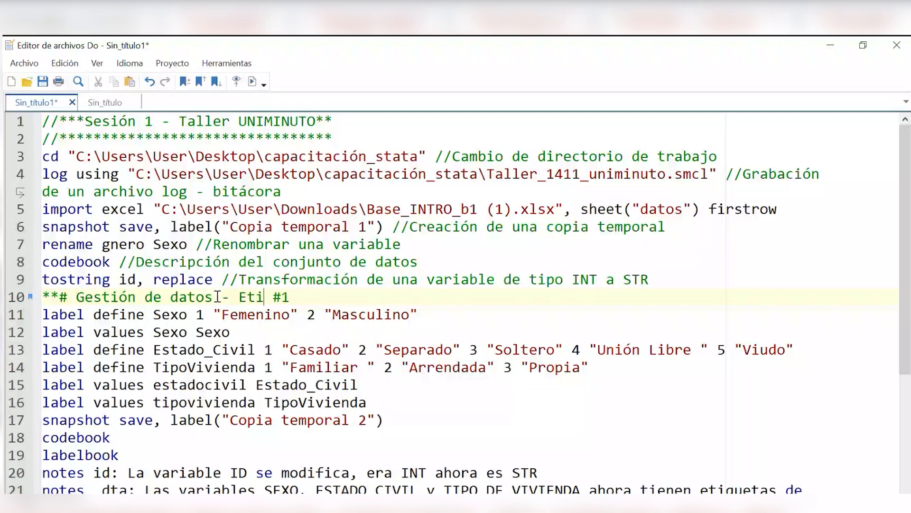
{"action": "type", "text": "quer"}
{"action": "key", "text": "BackSpace"}
{"action": "type", "text": "tas"}
- Insert a second bookmark titled "Gestión de datos - Duplicados #2" directly above the first duplicates report command, without a blank line after it
{"action": "scroll", "coordinate": [266, 411], "scroll_direction": "down", "scroll_amount": 2}
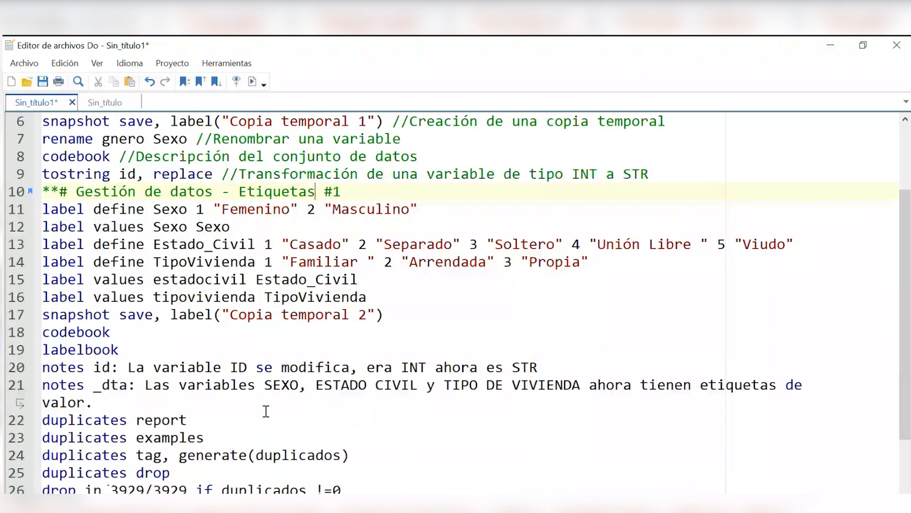
{"action": "left_click", "coordinate": [166, 351]}
{"action": "left_click", "coordinate": [153, 403]}
{"action": "key", "text": "Return"}
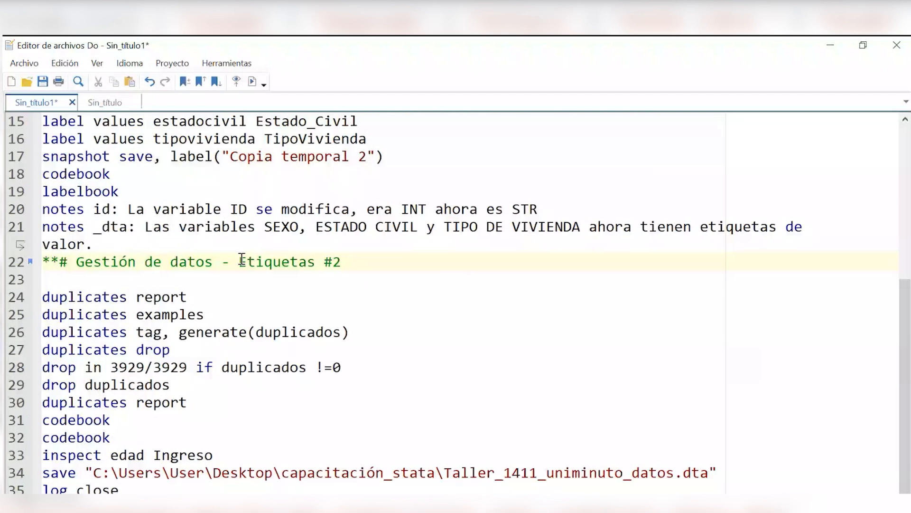
{"action": "left_click_drag", "start_coordinate": [242, 260], "coordinate": [318, 264]}
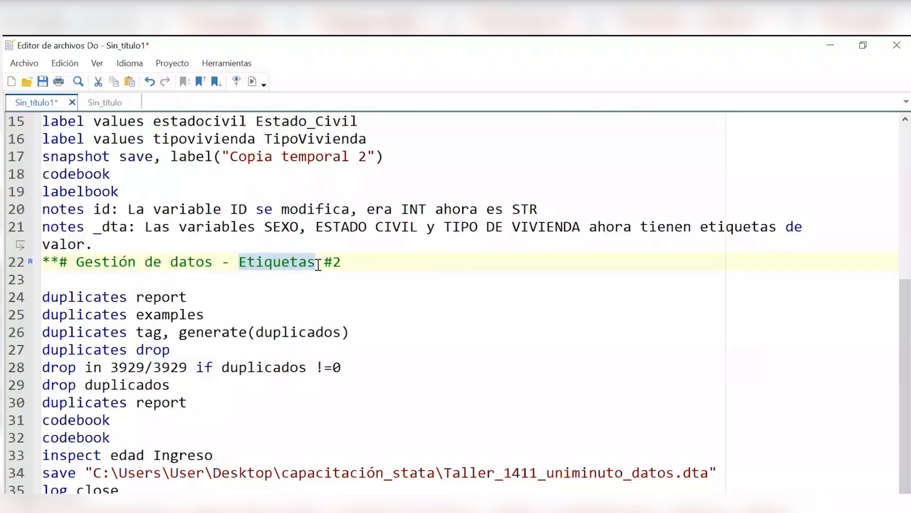
{"action": "type", "text": "D"}
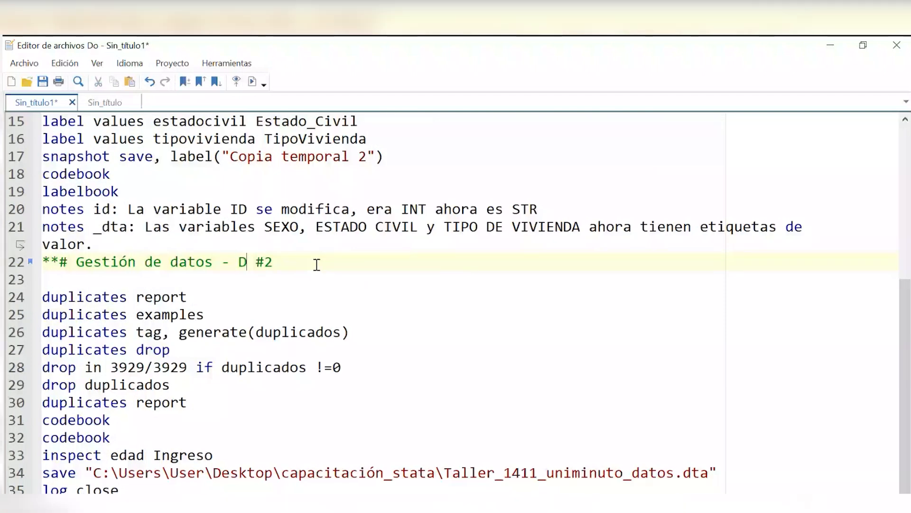
{"action": "type", "text": "uplicados"}
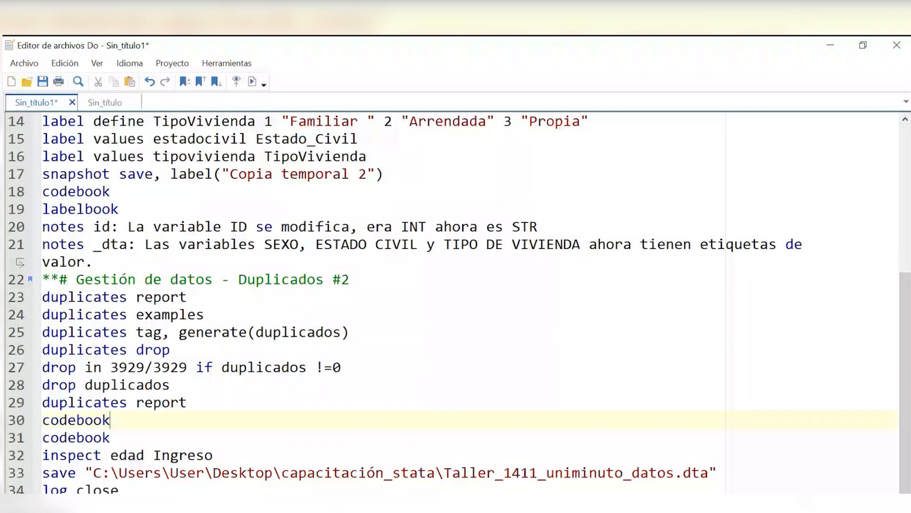
- Append the comment "//Sumario" to the inspect edad Ingreso line
{"action": "left_click", "coordinate": [257, 461]}
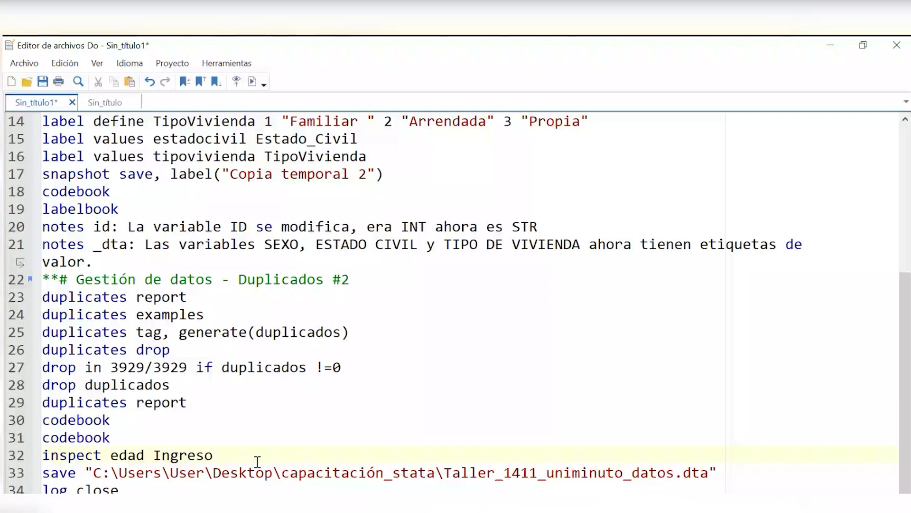
{"action": "type", "text": "/"}
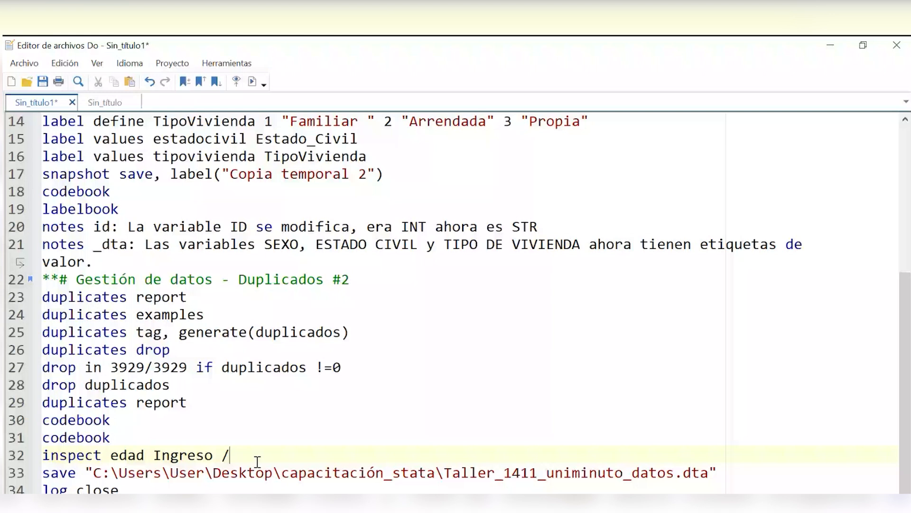
{"action": "type", "text": "/Sumario"}
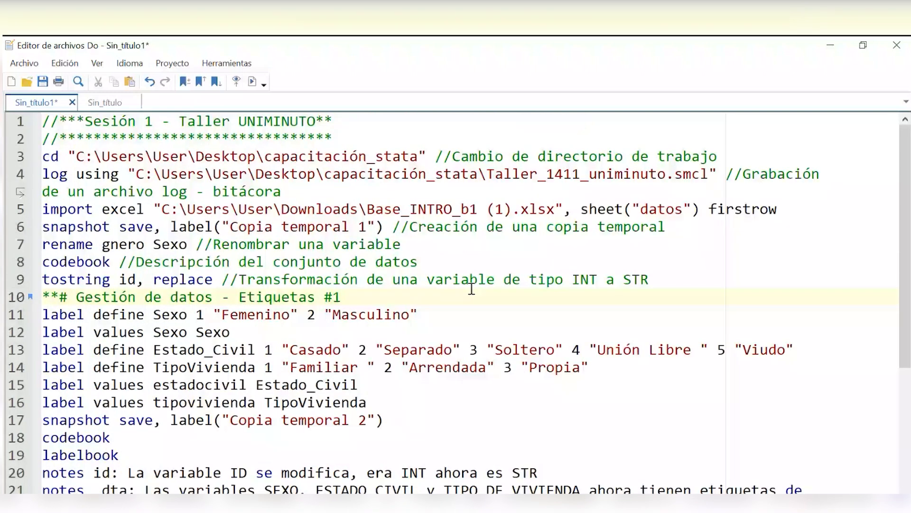
- Save the do-file as "Taller_1411_uniminuto_instrucciones" in the capacitación_stata folder
{"action": "key", "text": "ctrl+Home"}
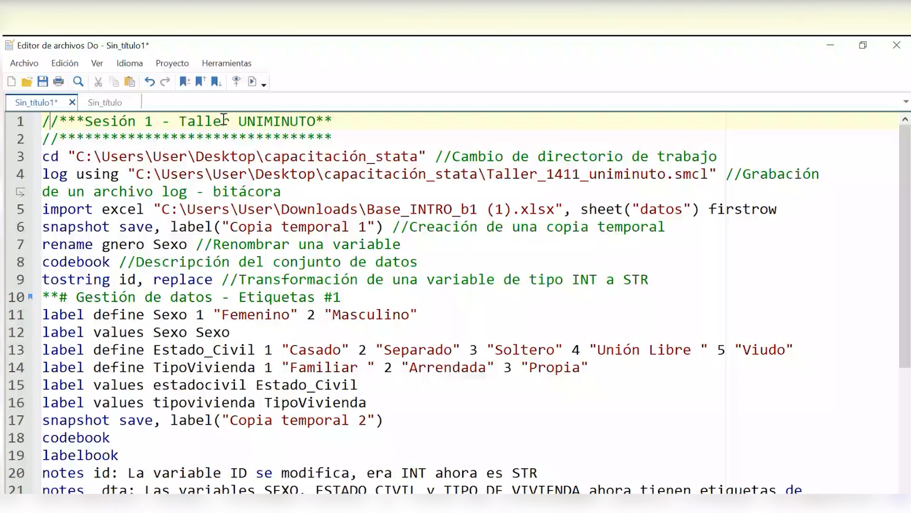
{"action": "scroll", "coordinate": [539, 287], "scroll_direction": "down", "scroll_amount": 5}
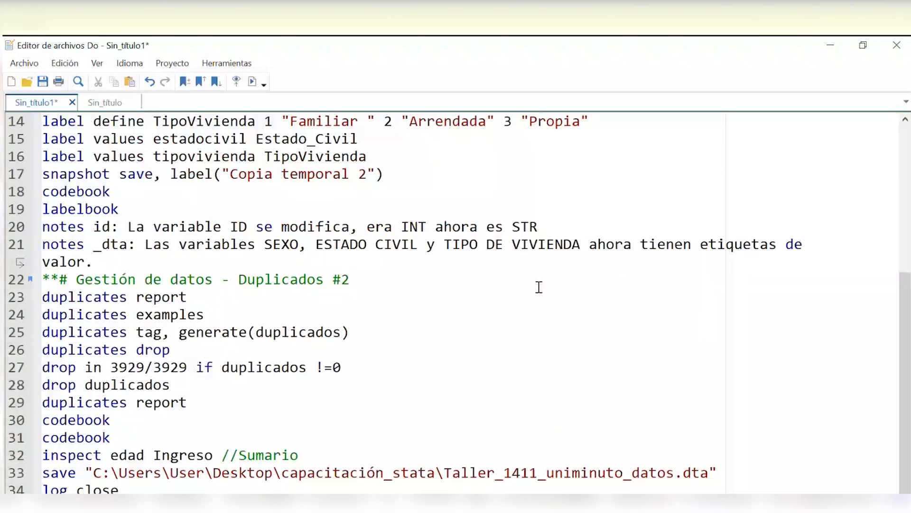
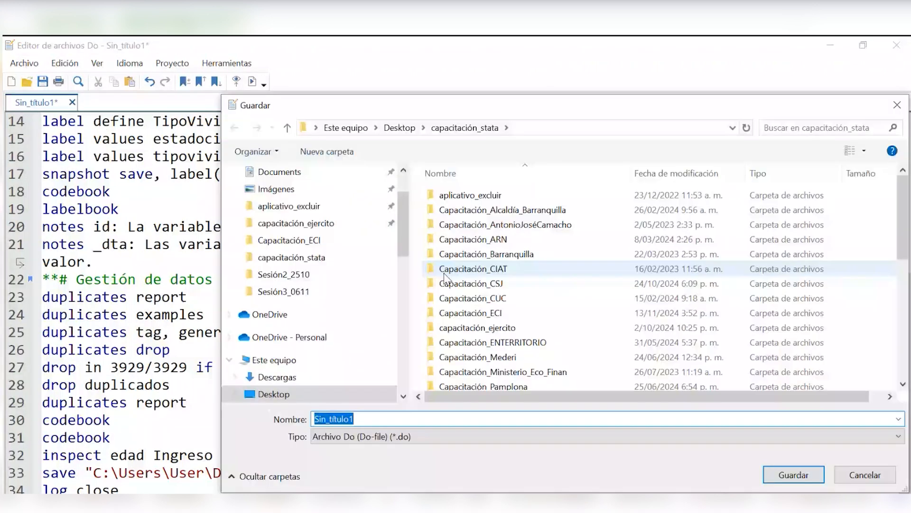
{"action": "type", "text": "U"}
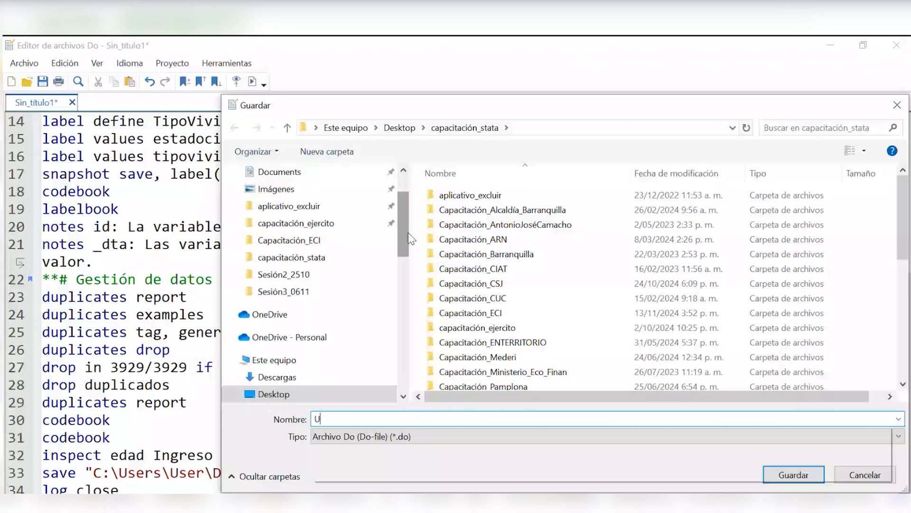
{"action": "key", "text": "BackSpace"}
{"action": "type", "text": "T"}
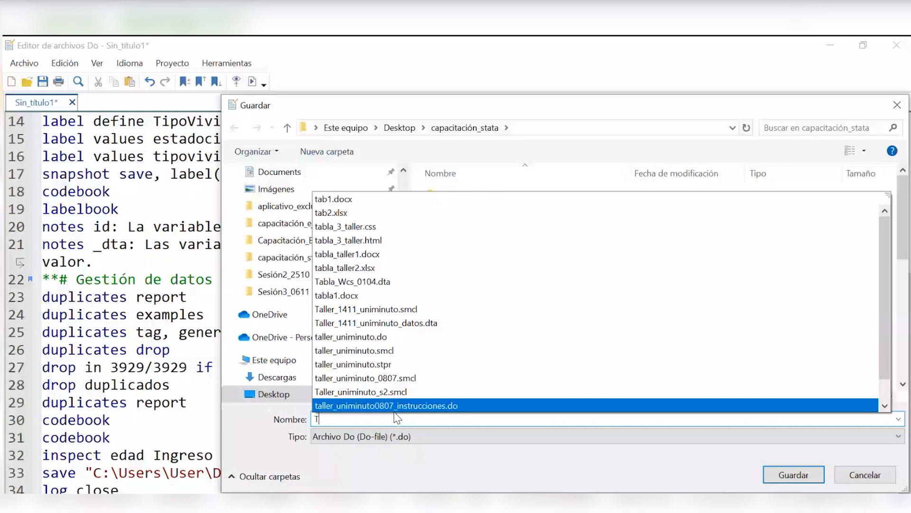
{"action": "type", "text": "aller_1411_uniminuto_inst"}
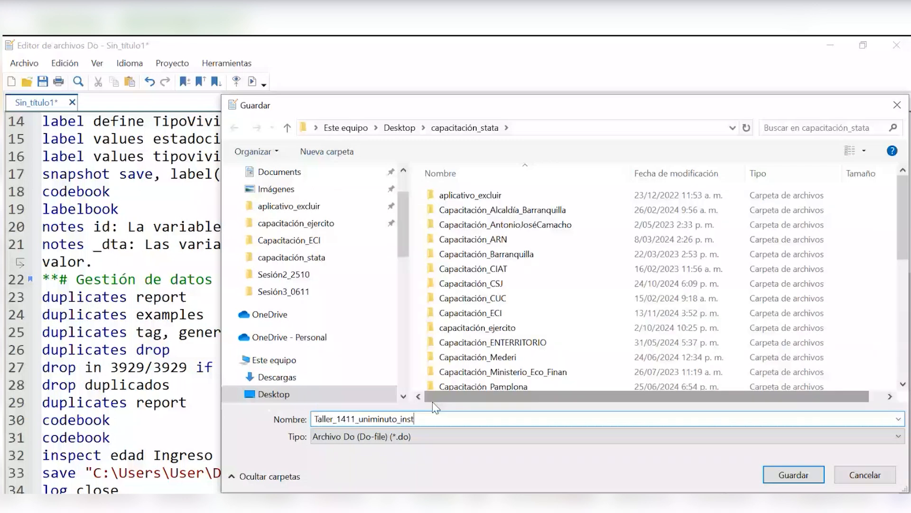
{"action": "type", "text": "rucciones"}
{"action": "key", "text": "Return"}
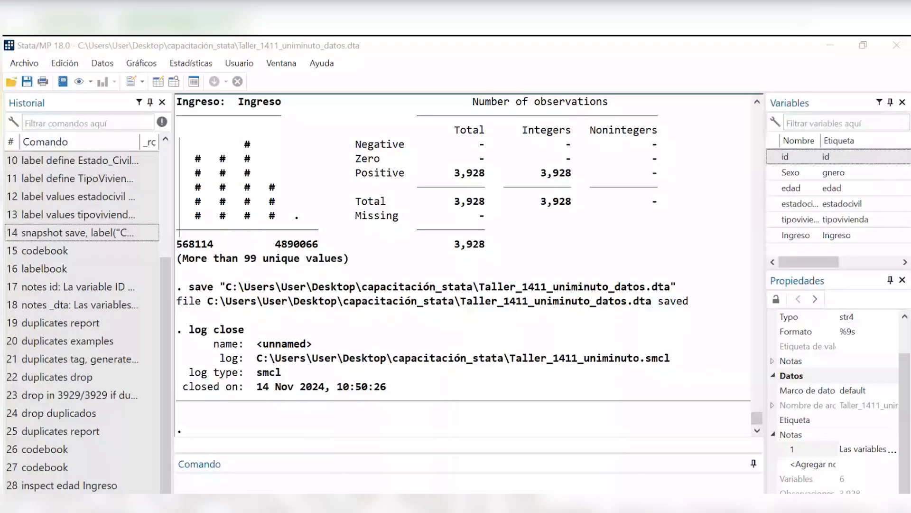
- Switch to File Explorer and open the Taller_1411_uniminuto log from the recent files
{"action": "key", "text": "super+e"}
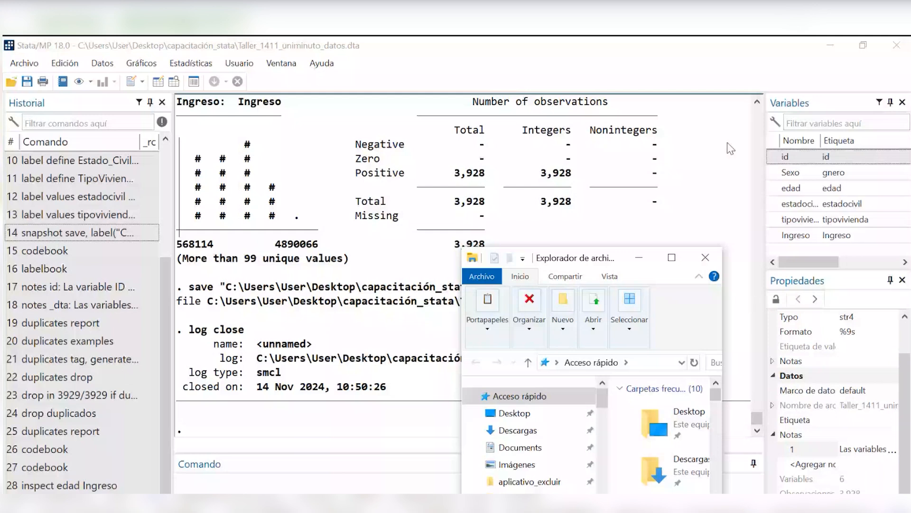
{"action": "left_click", "coordinate": [831, 46]}
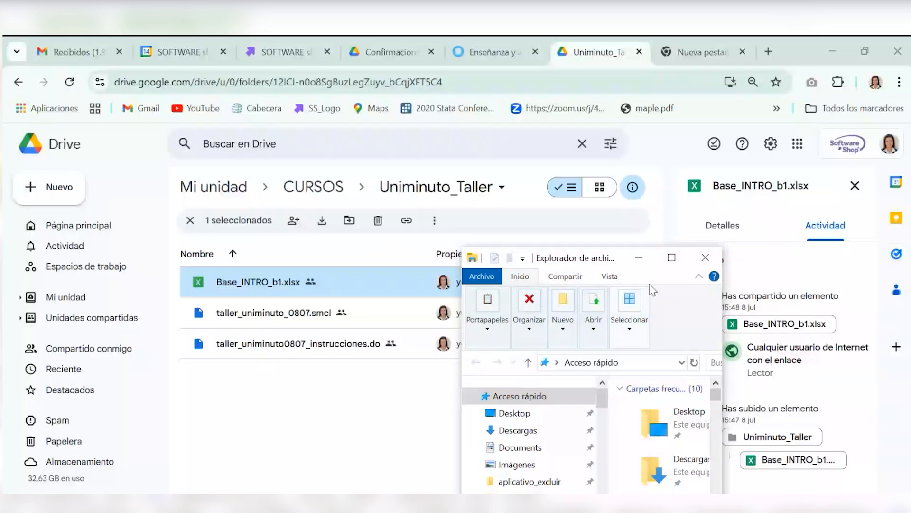
{"action": "left_click", "coordinate": [671, 258]}
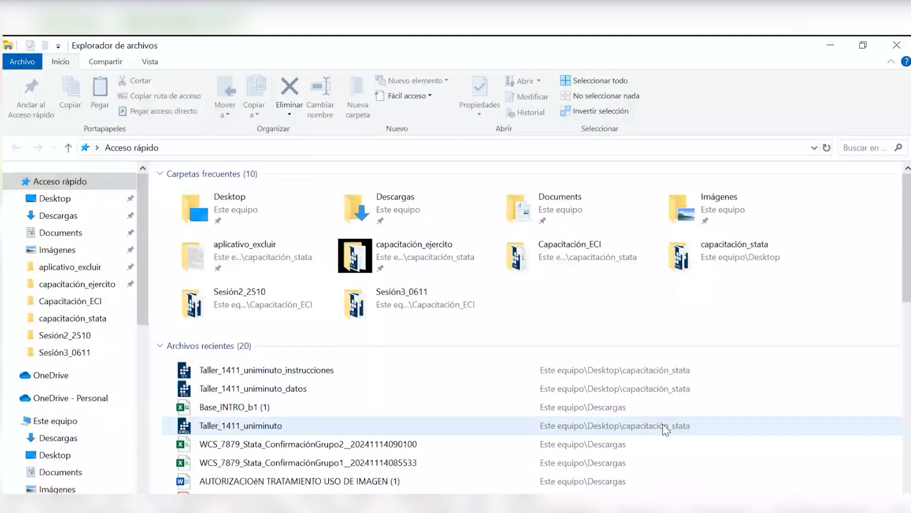
{"action": "left_click", "coordinate": [590, 430]}
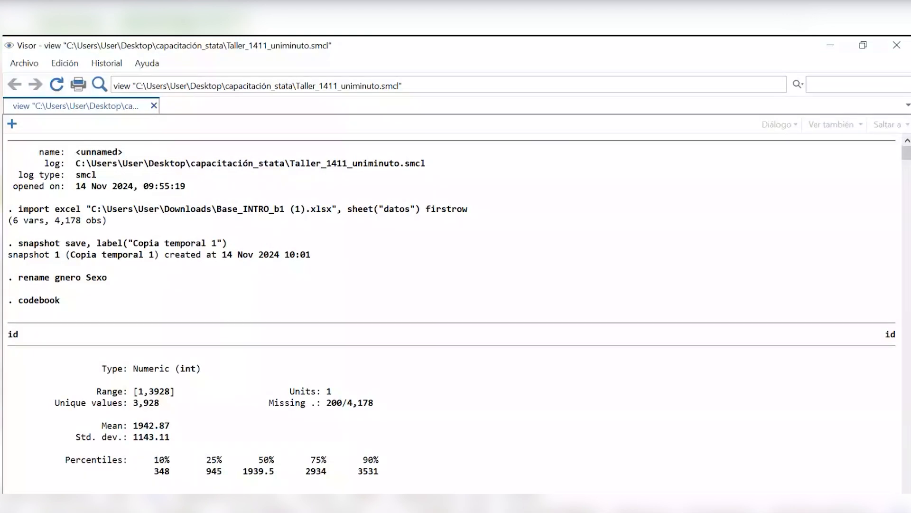
- Examine the log's recorded commands and results, from the import and first codebook command through the output for each variable
{"action": "scroll", "coordinate": [451, 313], "scroll_direction": "down", "scroll_amount": 20}
{"action": "scroll", "coordinate": [451, 313], "scroll_direction": "down", "scroll_amount": 6}
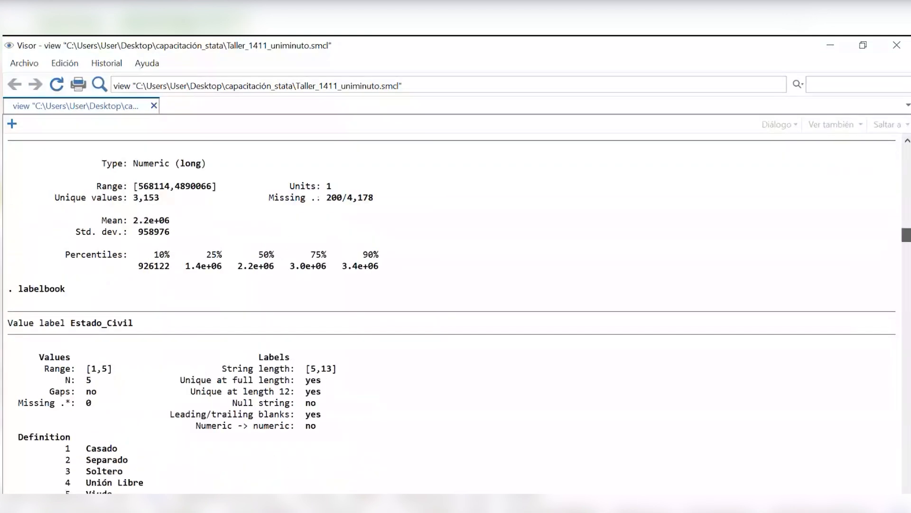
{"action": "left_click_drag", "start_coordinate": [907, 235], "coordinate": [907, 153]}
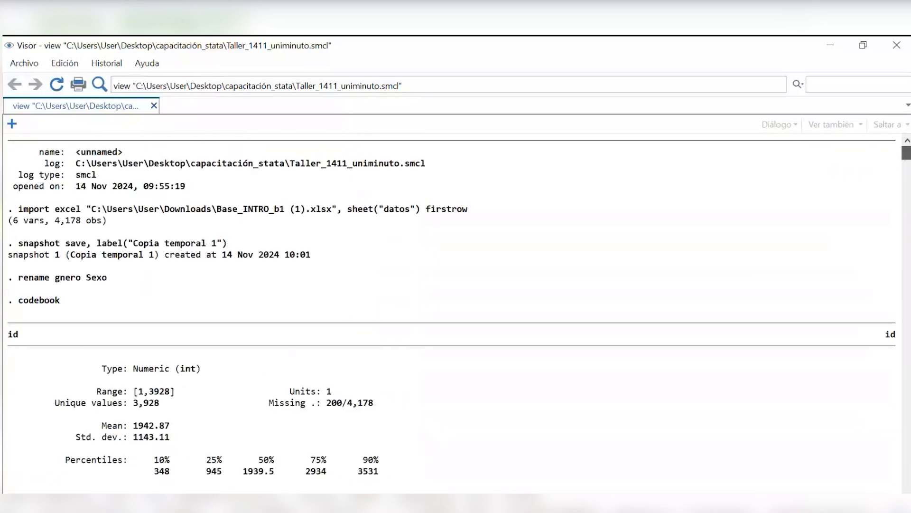
{"action": "left_click_drag", "start_coordinate": [59, 300], "coordinate": [20, 307]}
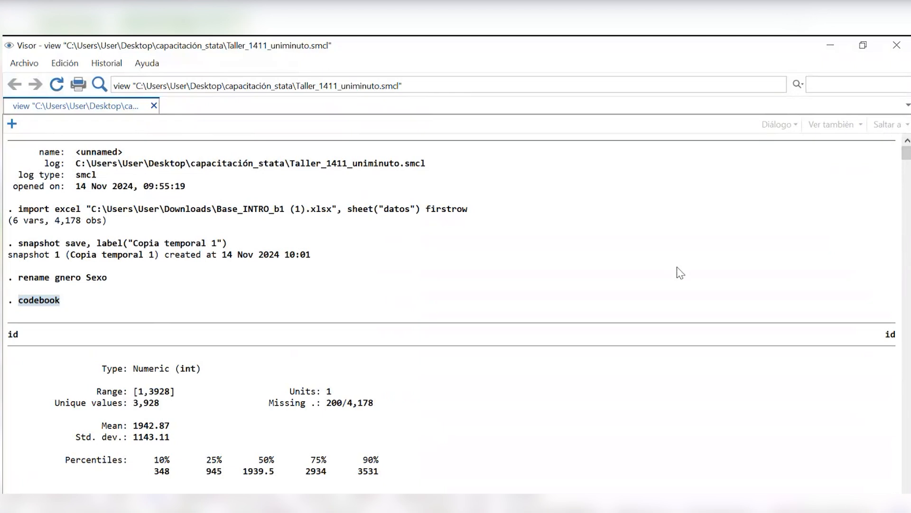
{"action": "left_click", "coordinate": [245, 286]}
{"action": "scroll", "coordinate": [399, 295], "scroll_direction": "down", "scroll_amount": 10}
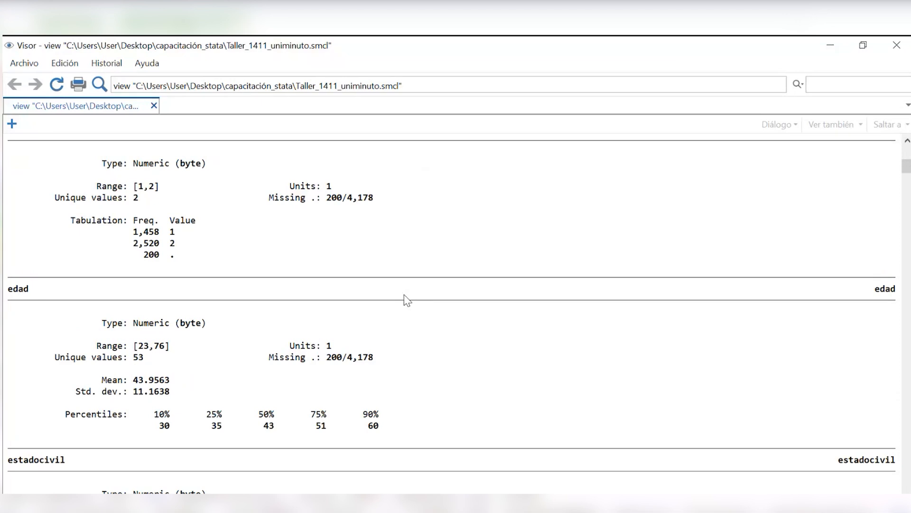
{"action": "scroll", "coordinate": [408, 300], "scroll_direction": "down", "scroll_amount": 3}
{"action": "scroll", "coordinate": [418, 306], "scroll_direction": "down", "scroll_amount": 11}
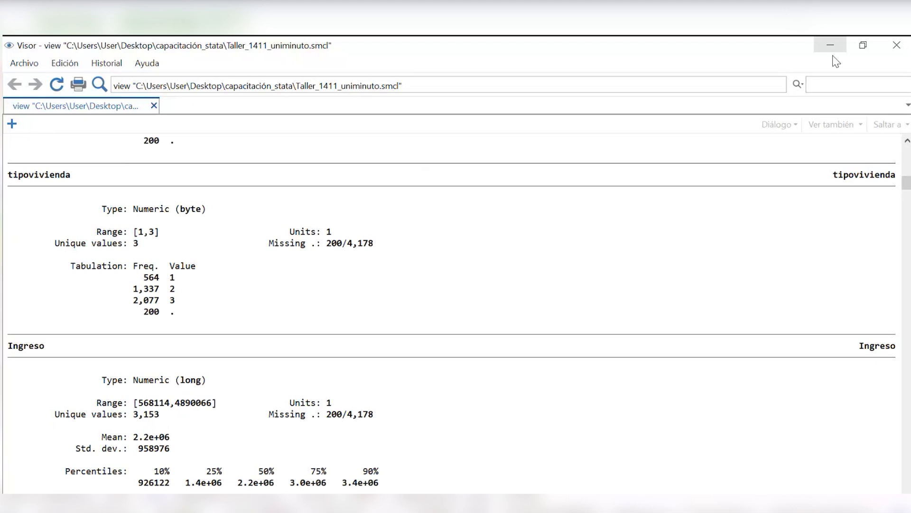
{"action": "key", "text": "alt+Tab"}
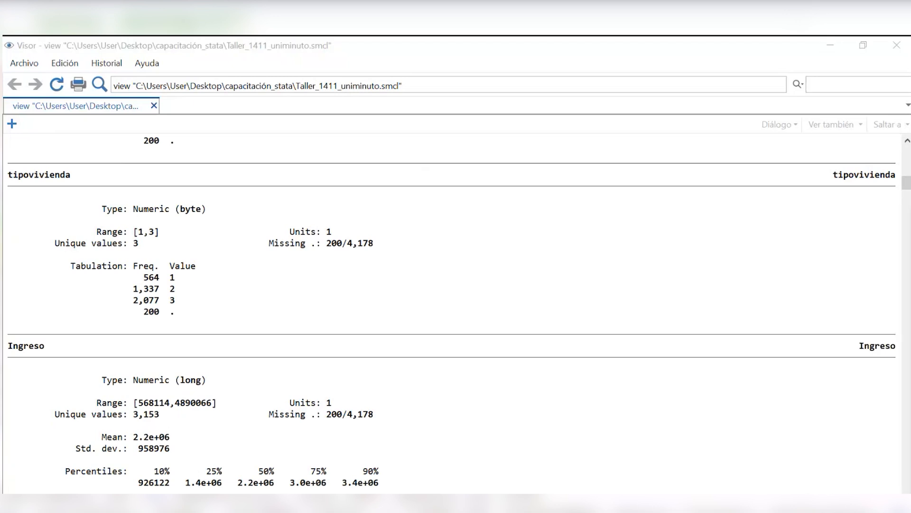
{"action": "key", "text": "alt+Tab"}
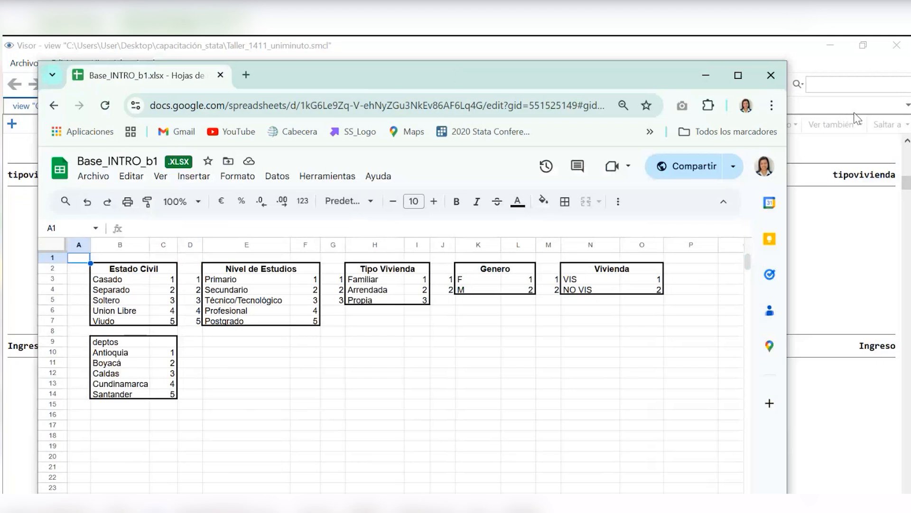
{"action": "left_click", "coordinate": [853, 112]}
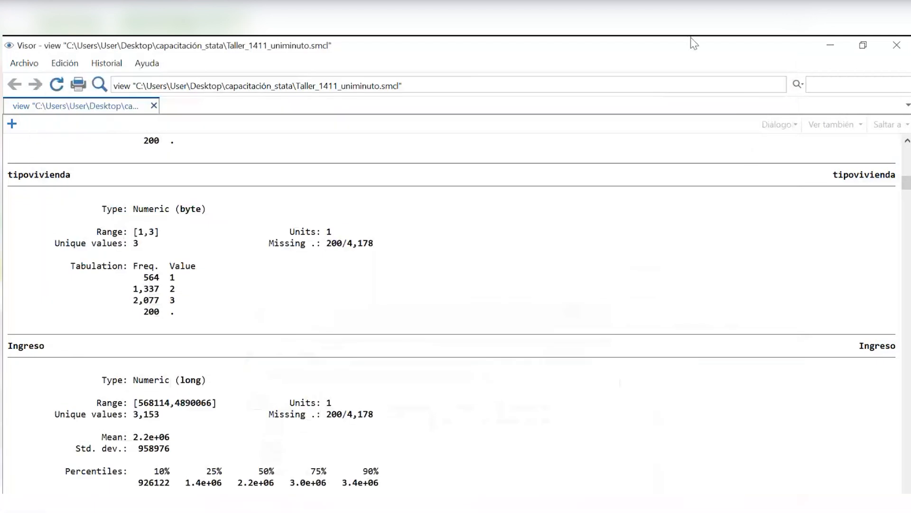
{"action": "scroll", "coordinate": [512, 229], "scroll_direction": "up", "scroll_amount": 4}
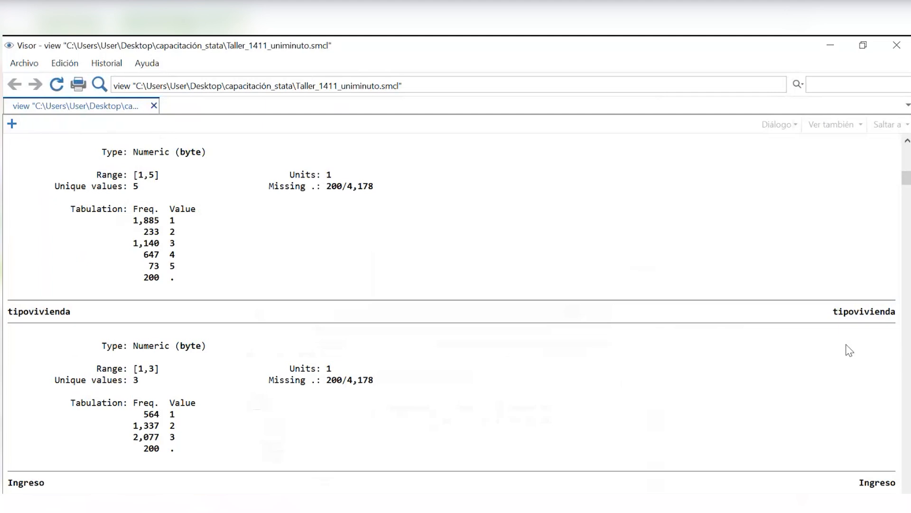
{"action": "left_click_drag", "start_coordinate": [906, 178], "coordinate": [905, 149]}
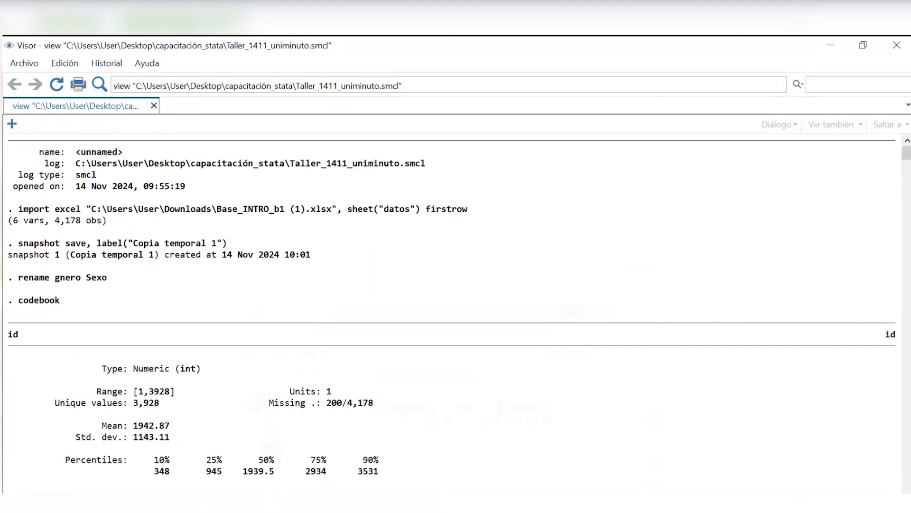